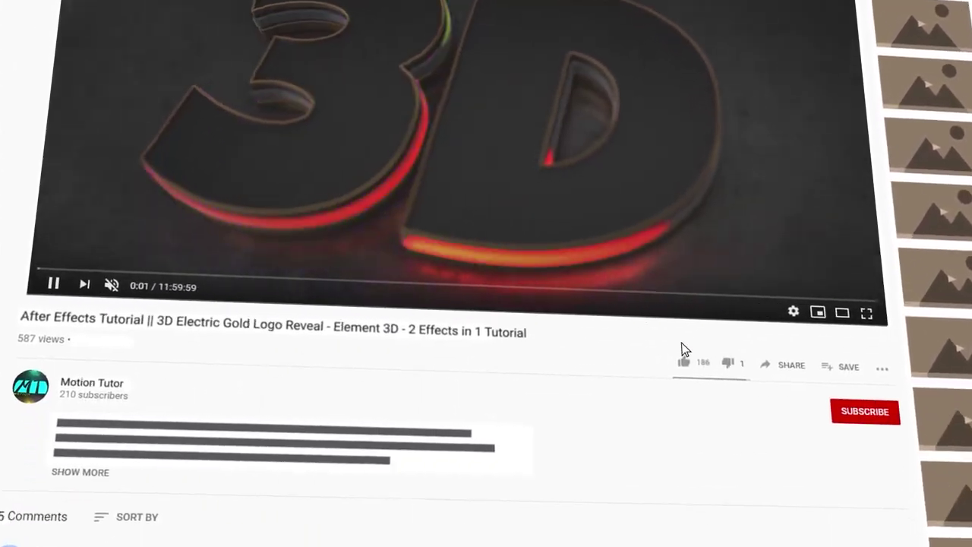
left_click(682, 463)
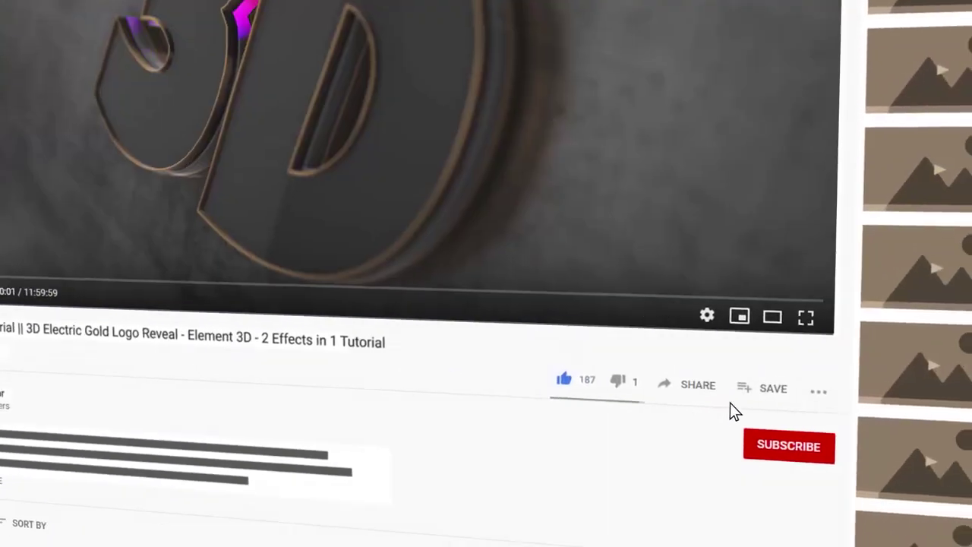
left_click(816, 449)
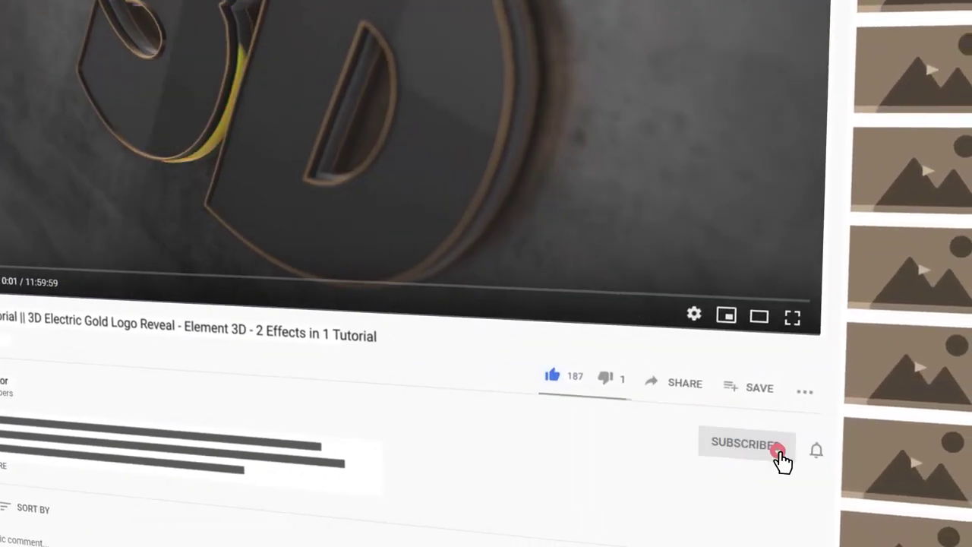
left_click(835, 468)
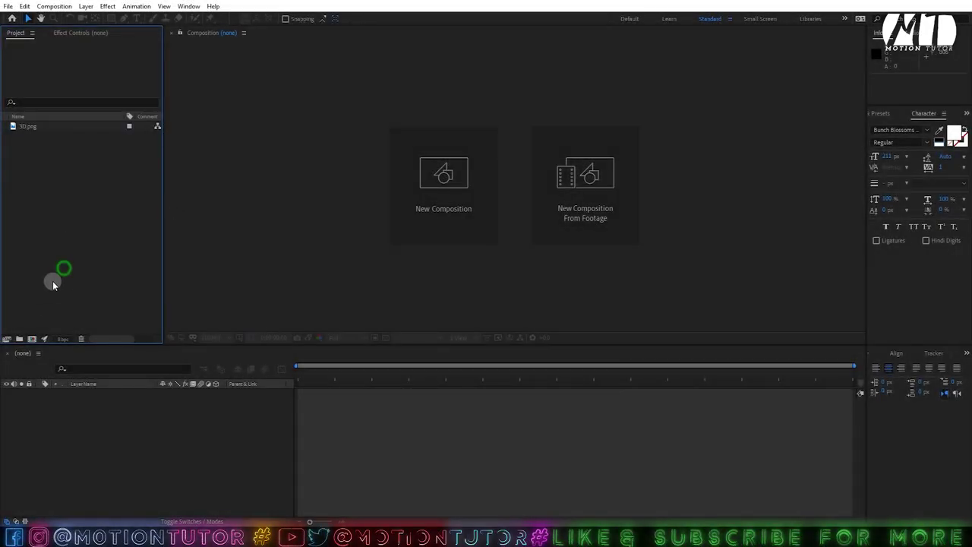
Create a composition named 3D_LOGO at 1920 × 1080 px, 30 frames per second and 10 seconds long.
left_click(32, 339)
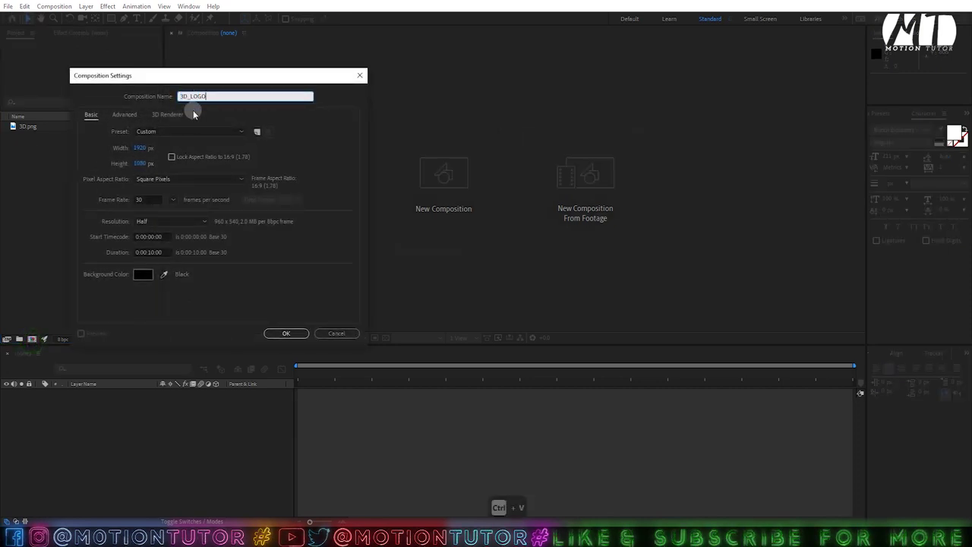
left_click(144, 146)
key("Tab")
left_click(148, 199)
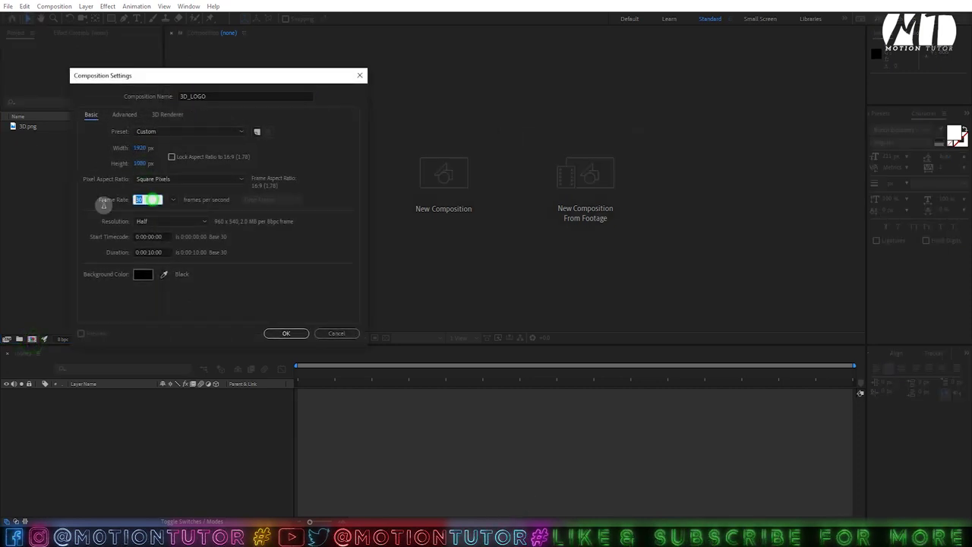
left_click(167, 252)
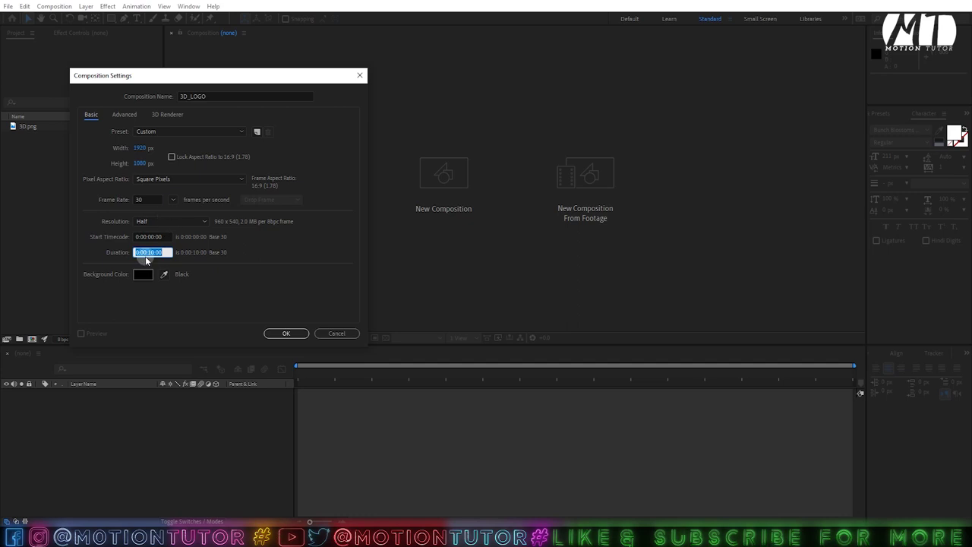
left_click_drag(215, 97, 162, 99)
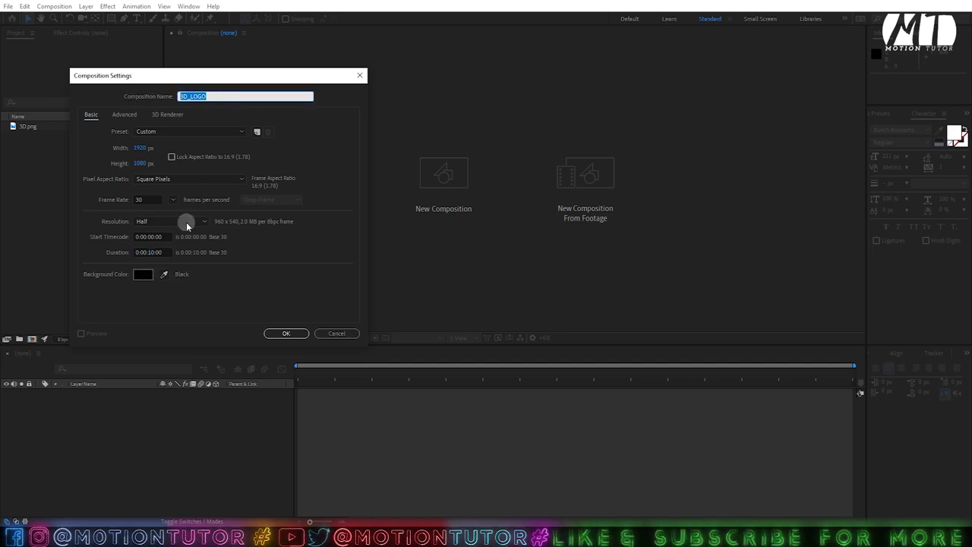
left_click(283, 334)
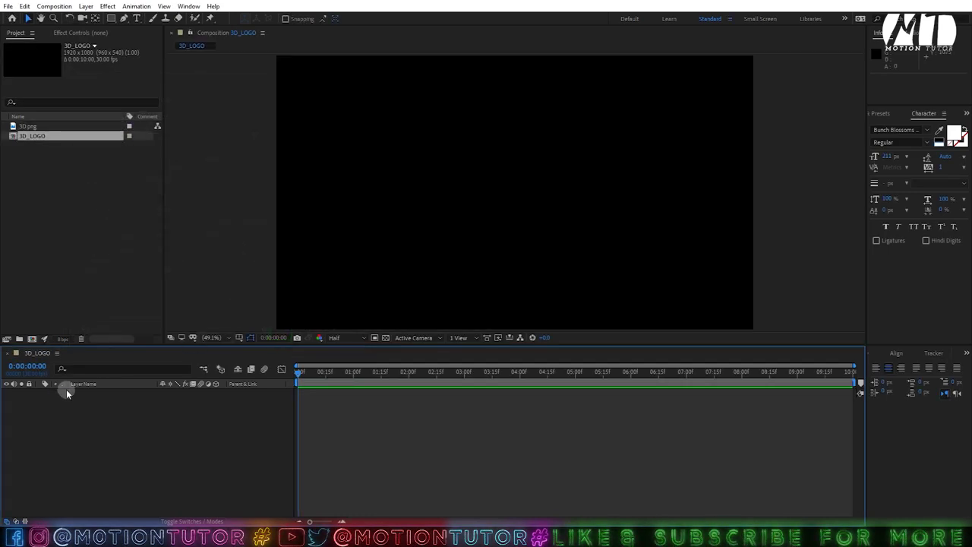
Create two black 1920 × 1080 px solids in the composition, named BG and E3D.
key("ctrl+y")
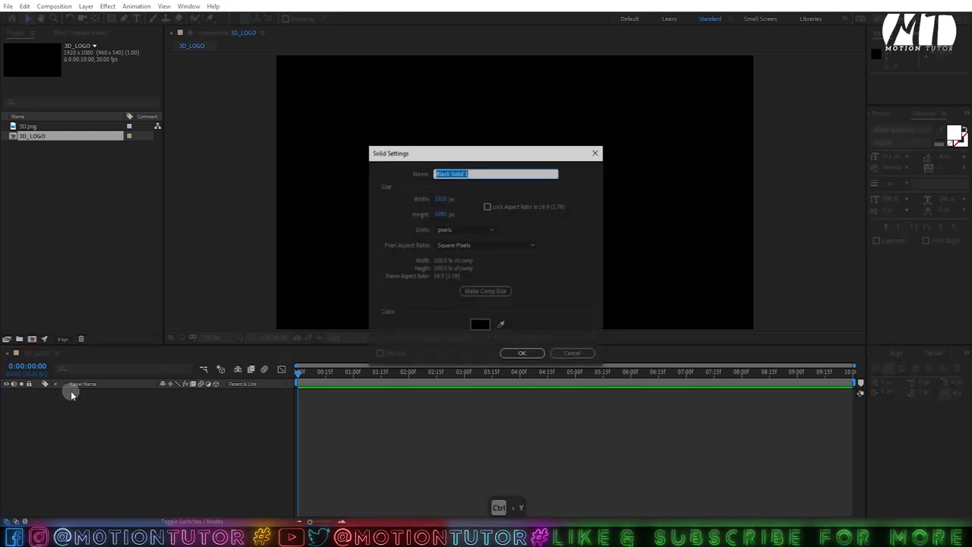
type("BG")
left_click(543, 357)
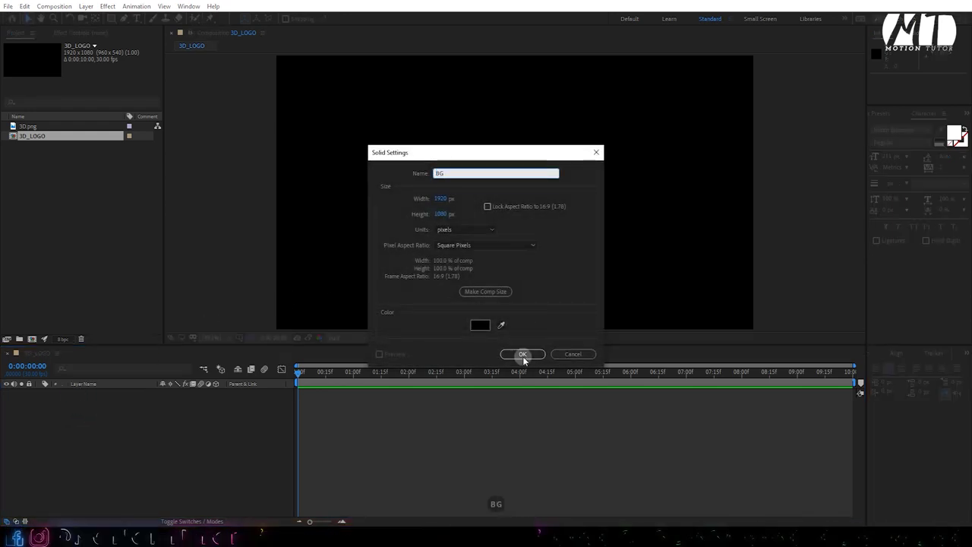
key("ctrl+y")
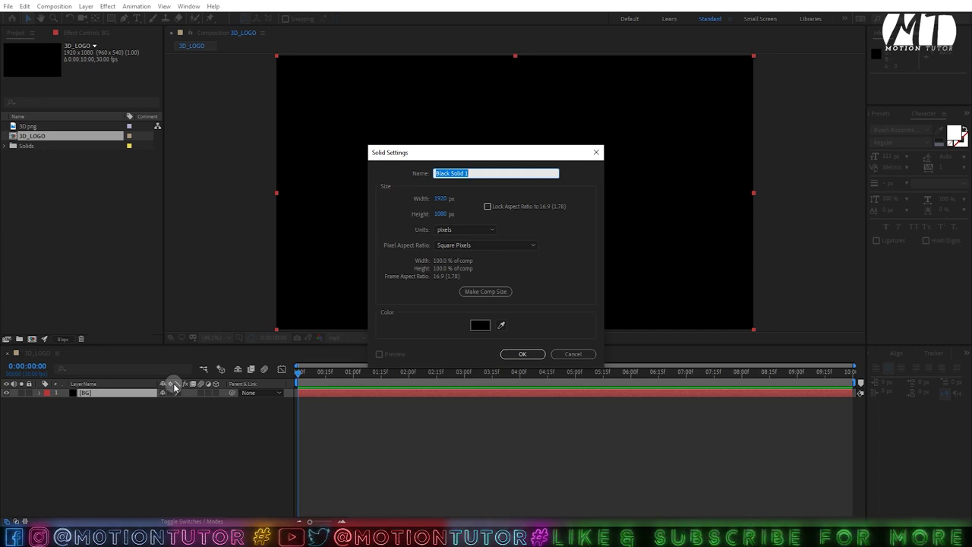
type("E3D")
left_click(520, 355)
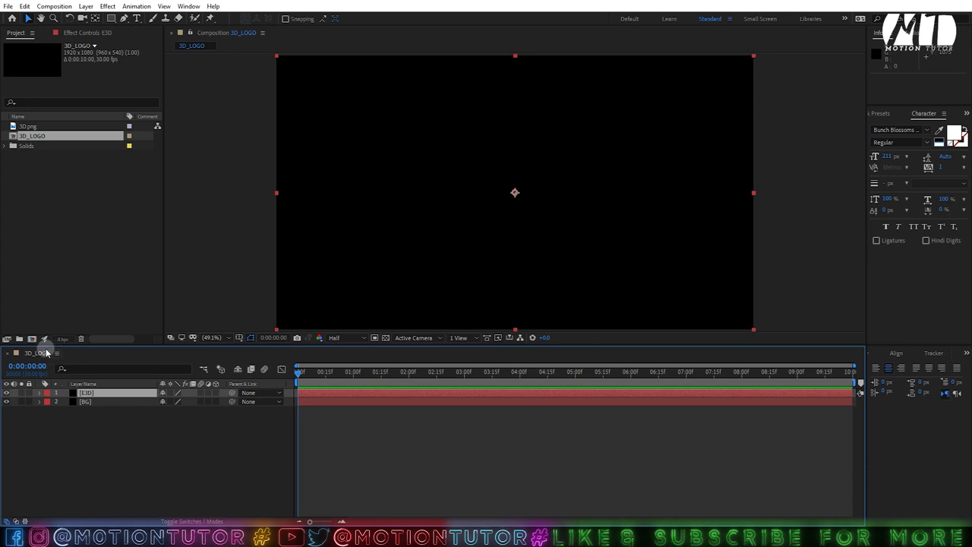
Set the project's color depth to 16 bits per channel.
left_click(64, 338)
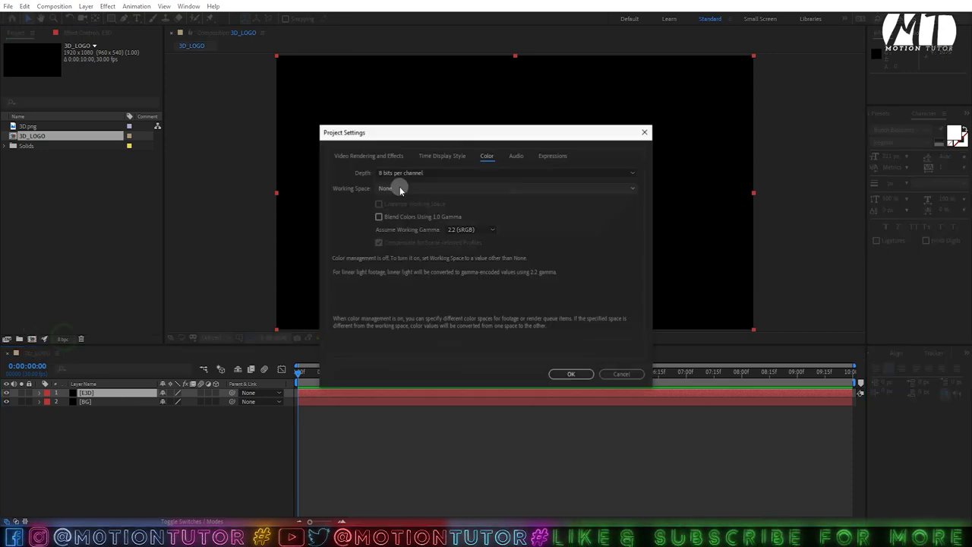
left_click(399, 172)
left_click(398, 196)
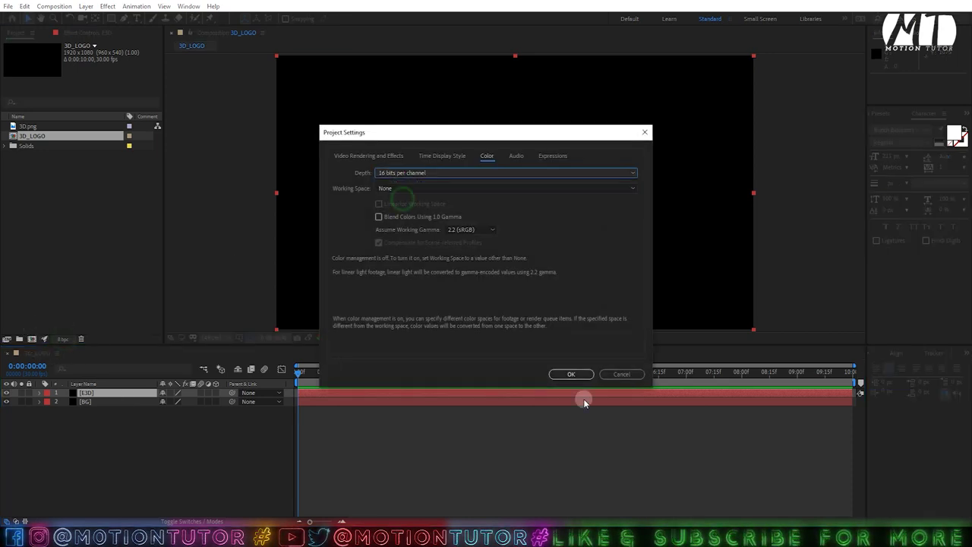
left_click(571, 374)
left_click(134, 441)
Apply the Video Copilot Element effect to the E3D layer.
left_click(104, 392)
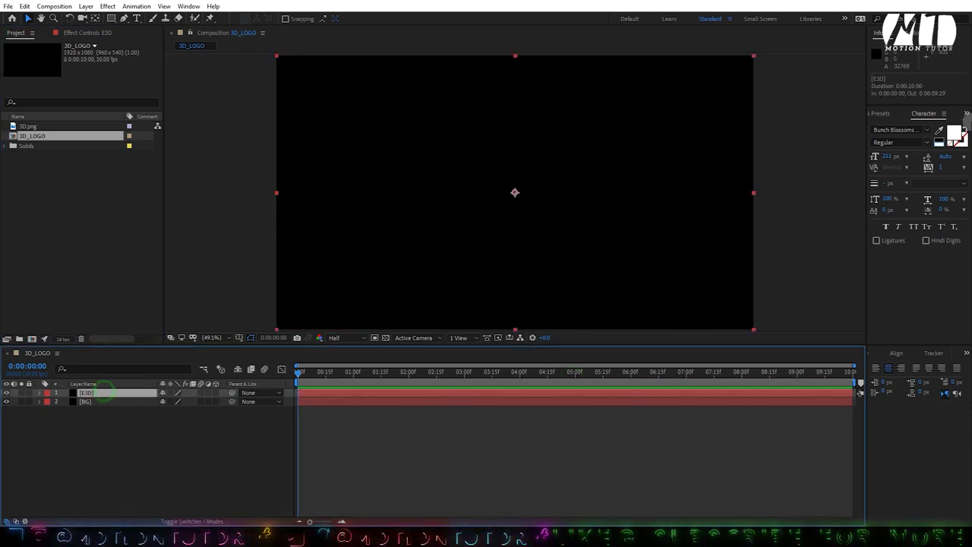
left_click(879, 114)
left_click_drag(903, 234, 82, 393)
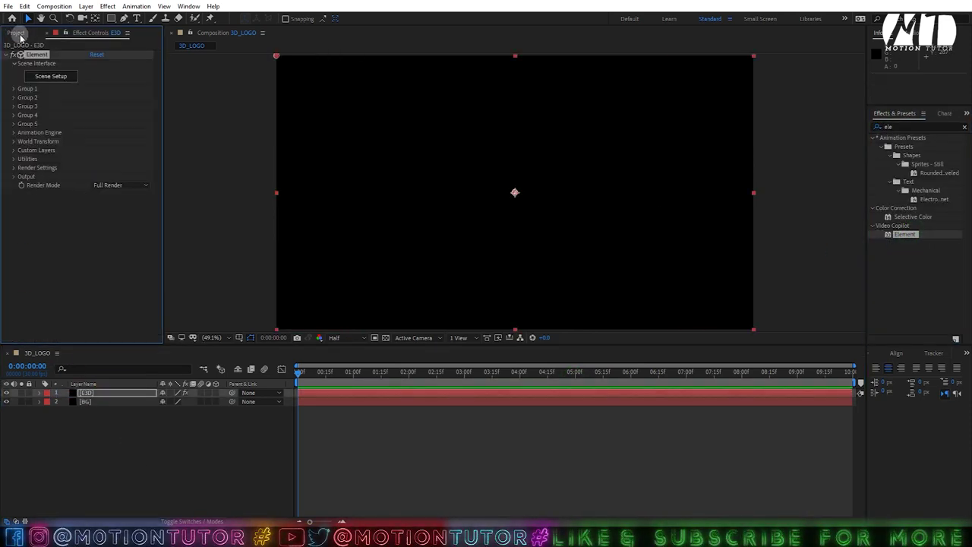
Add 3D.png above the E3D layer and pre-compose it as LOGO, moving all attributes into the new composition.
left_click(17, 33)
left_click_drag(29, 126, 88, 390)
right_click(89, 390)
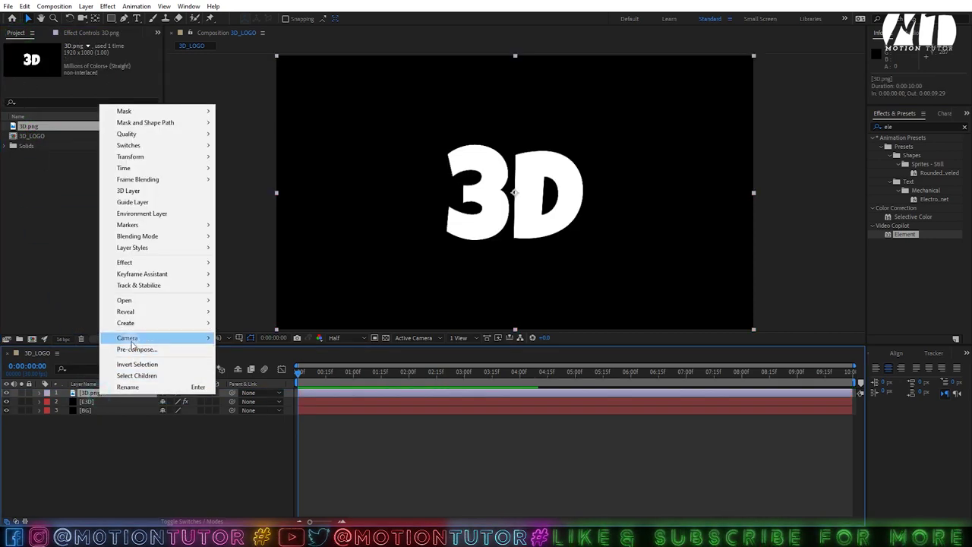
left_click(131, 337)
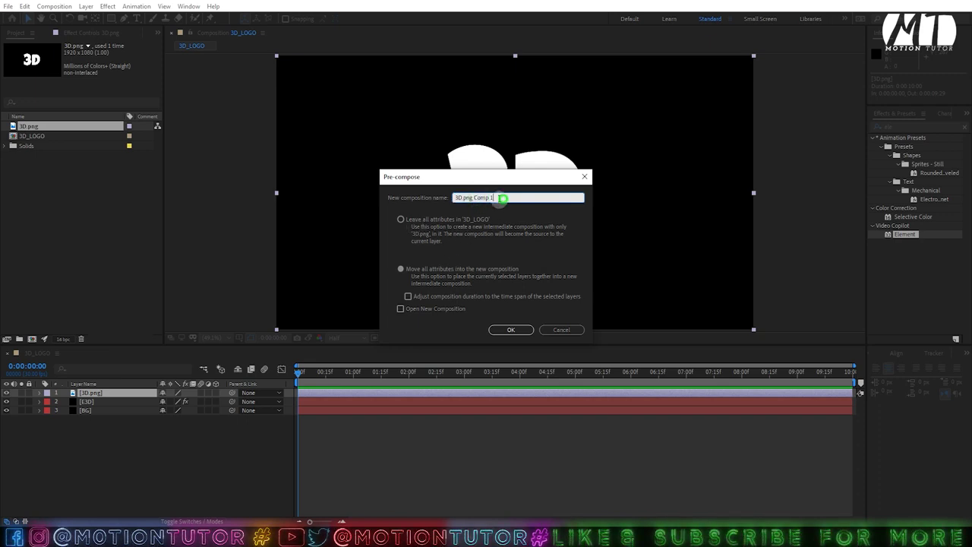
type("LOGO")
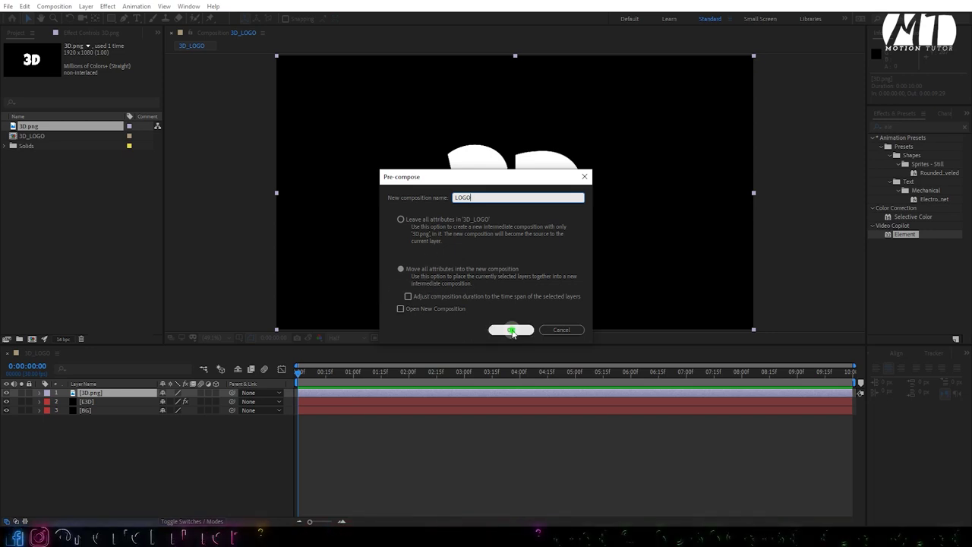
left_click(510, 329)
Apply the Fill effect to the LOGO layer and set its color to white (FFFFFF).
key("ctrl+f")
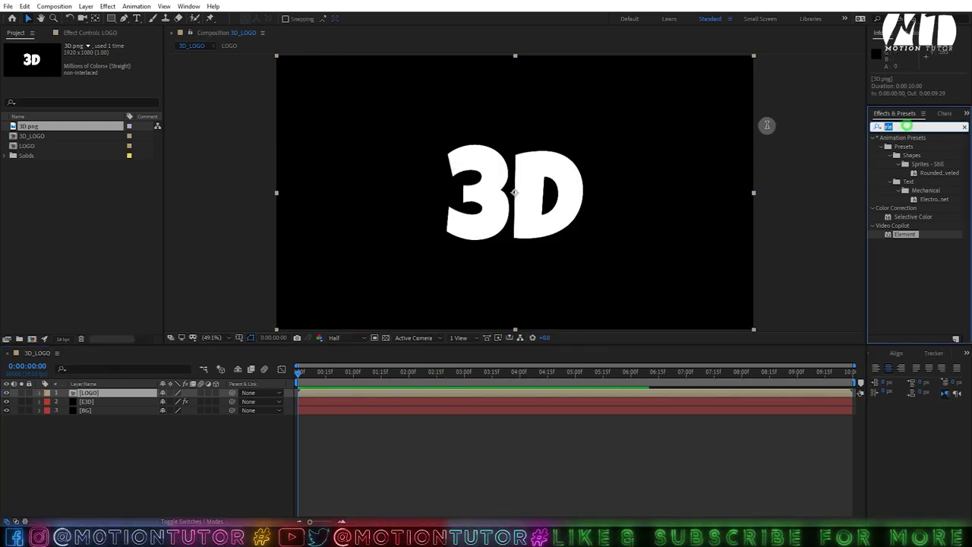
type("filll")
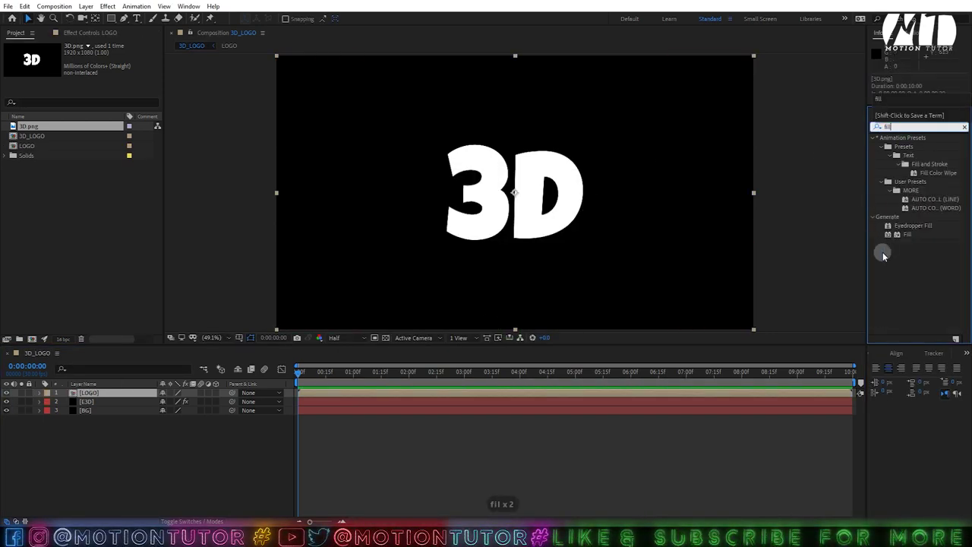
left_click_drag(914, 237, 89, 393)
left_click(95, 80)
left_click(40, 126)
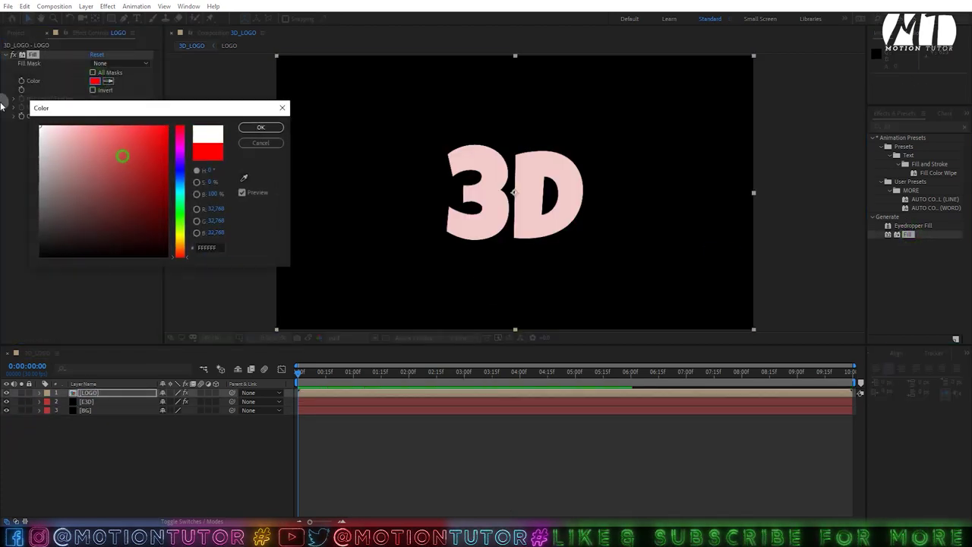
left_click(275, 128)
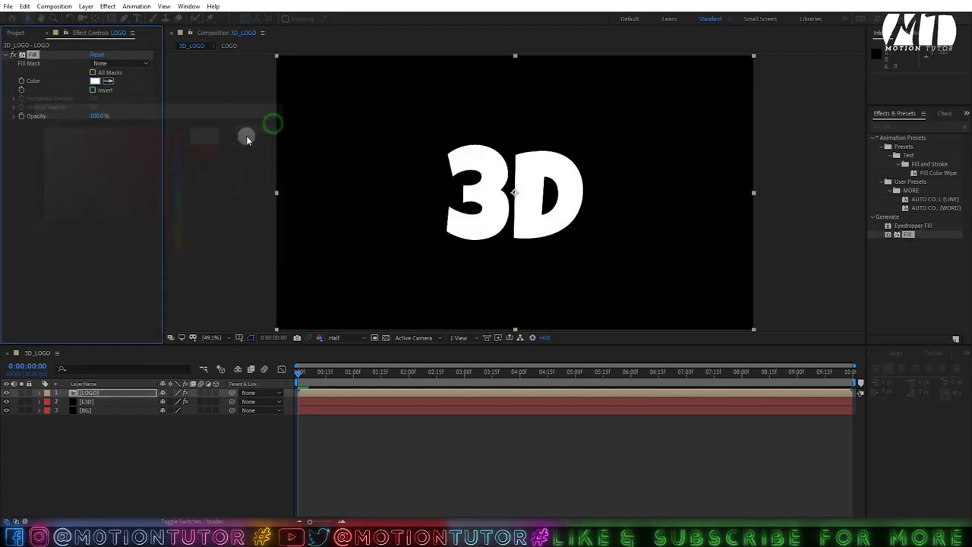
Auto-trace the LOGO layer's alpha onto a new layer with 1 px tolerance, 10 px minimum area, 50% threshold and 50% corner roundness.
left_click(88, 392)
left_click(31, 55)
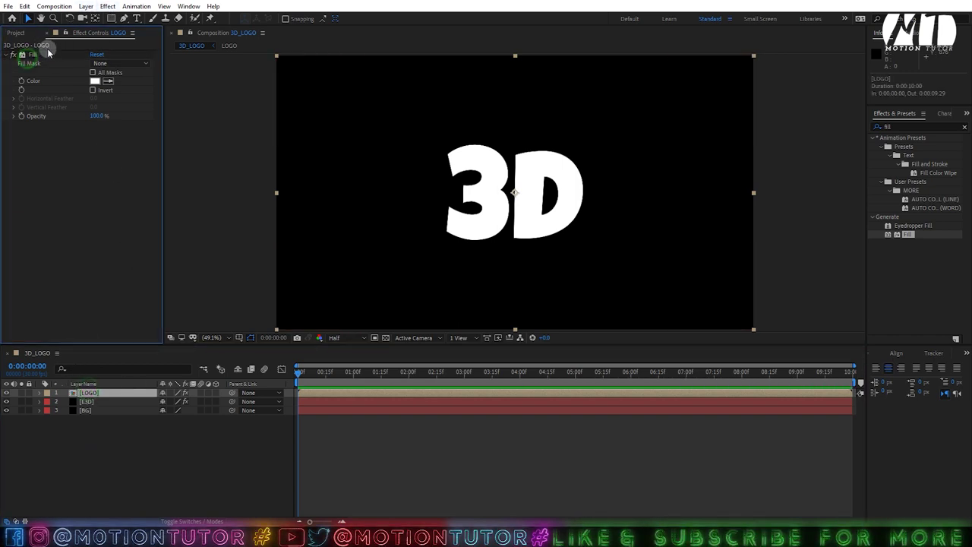
left_click(86, 6)
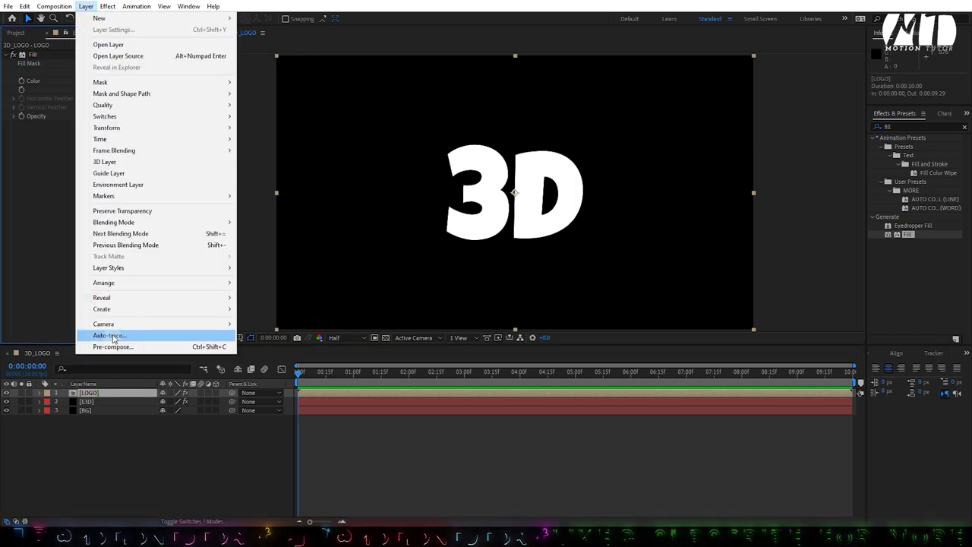
left_click(112, 336)
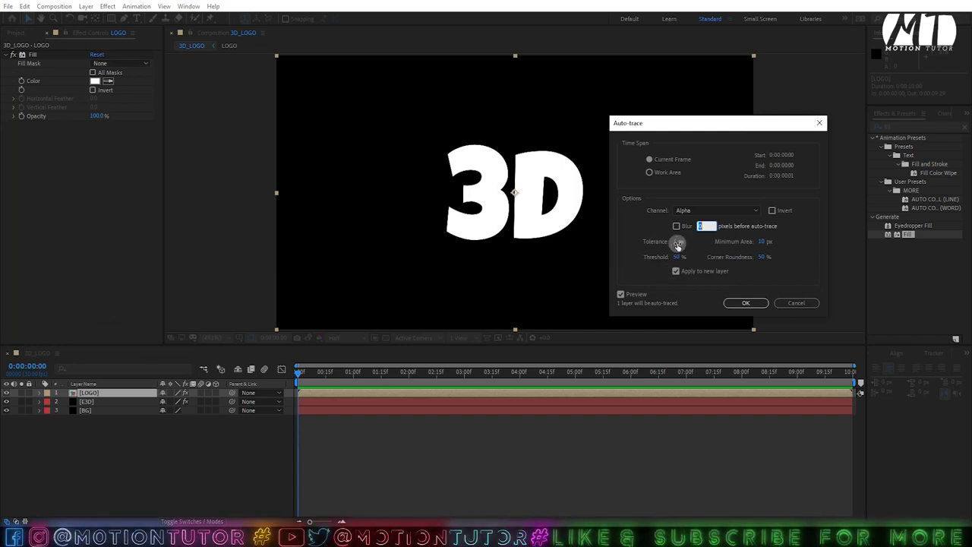
left_click(677, 241)
left_click(766, 241)
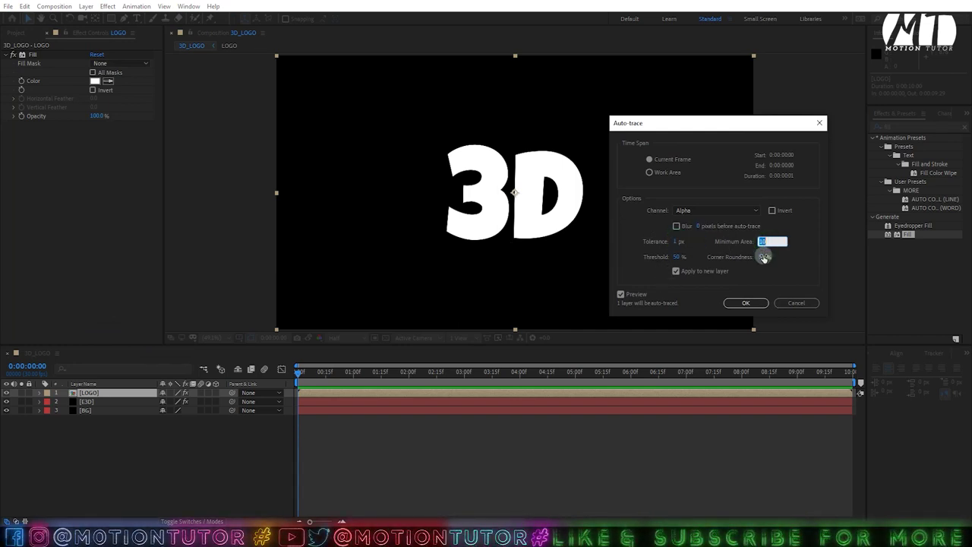
left_click(763, 256)
left_click(677, 257)
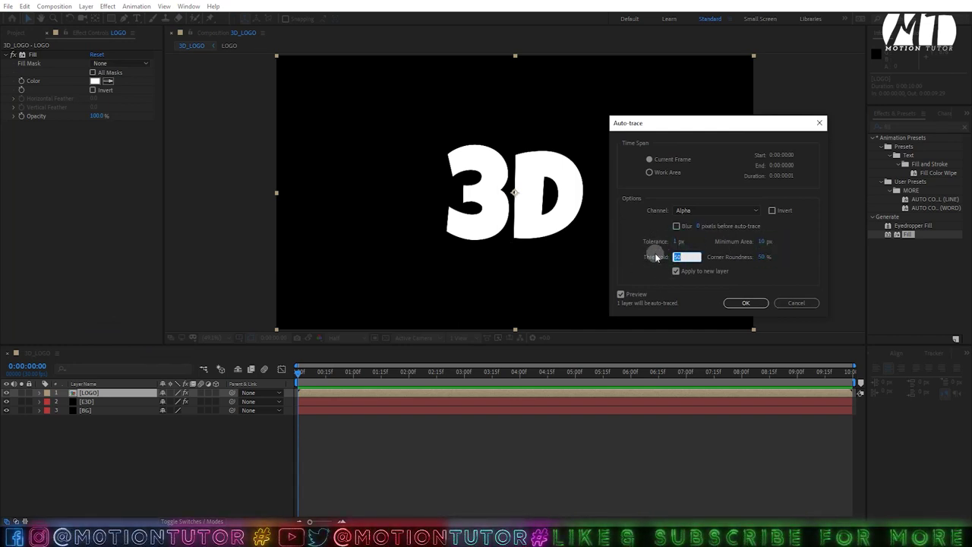
left_click(677, 272)
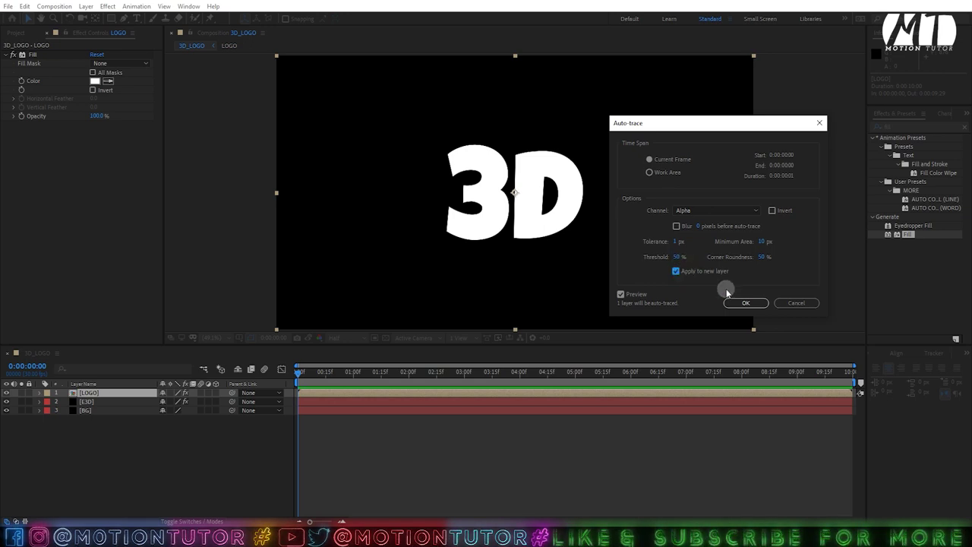
left_click(740, 302)
left_click(570, 278)
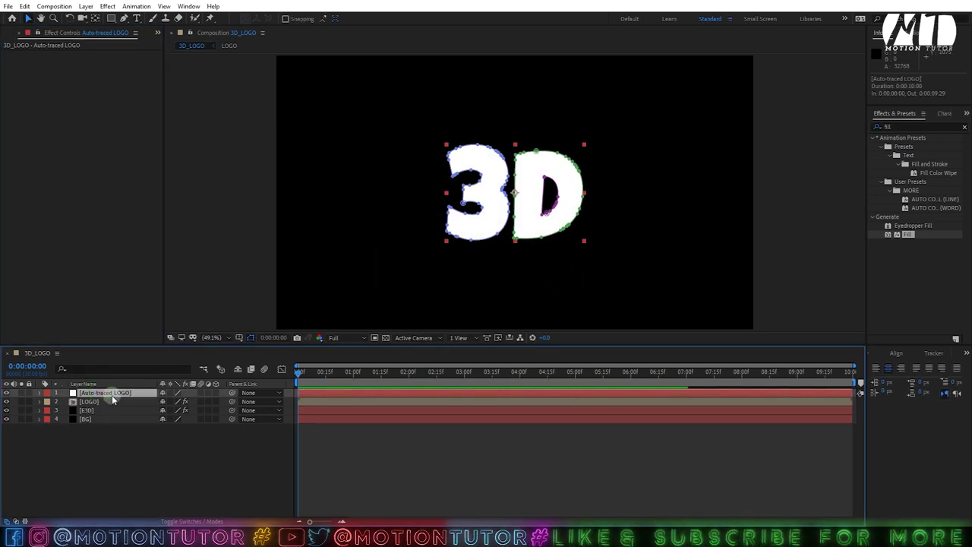
Rename the auto-traced layer as LOGO MASK.
key("Return")
type("LOGO MASK")
key("Return")
Hide the LOGO MASK and LOGO layers and move both below the BG layer.
left_click(61, 401, "shift")
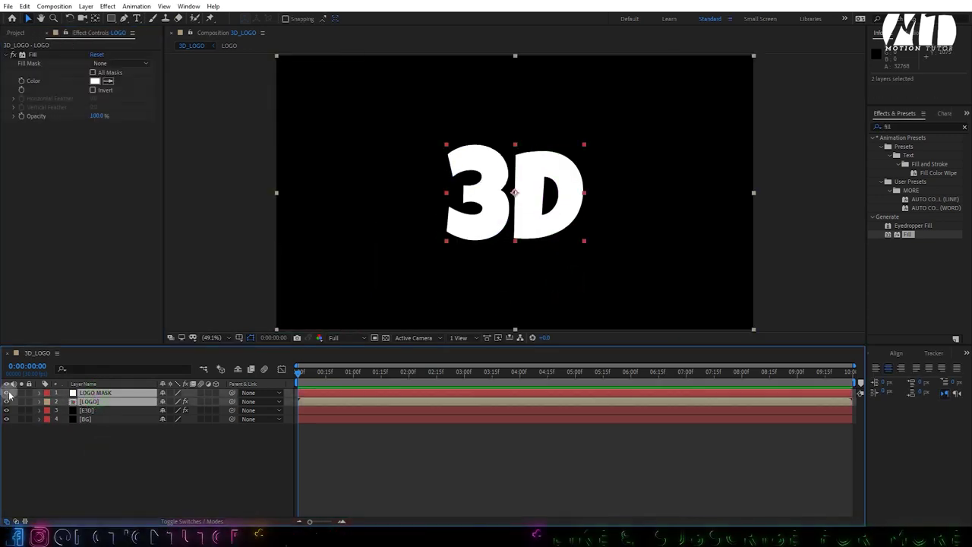
left_click_drag(82, 395, 72, 451)
left_click(97, 401)
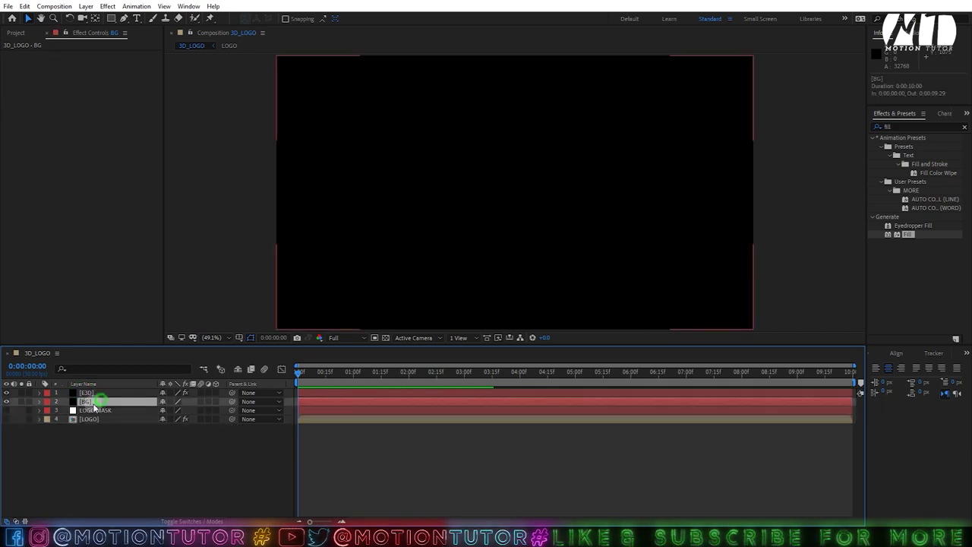
Assign LOGO MASK as Path Layer 1 in the Element effect's custom text and masks on the E3D layer.
left_click(84, 393)
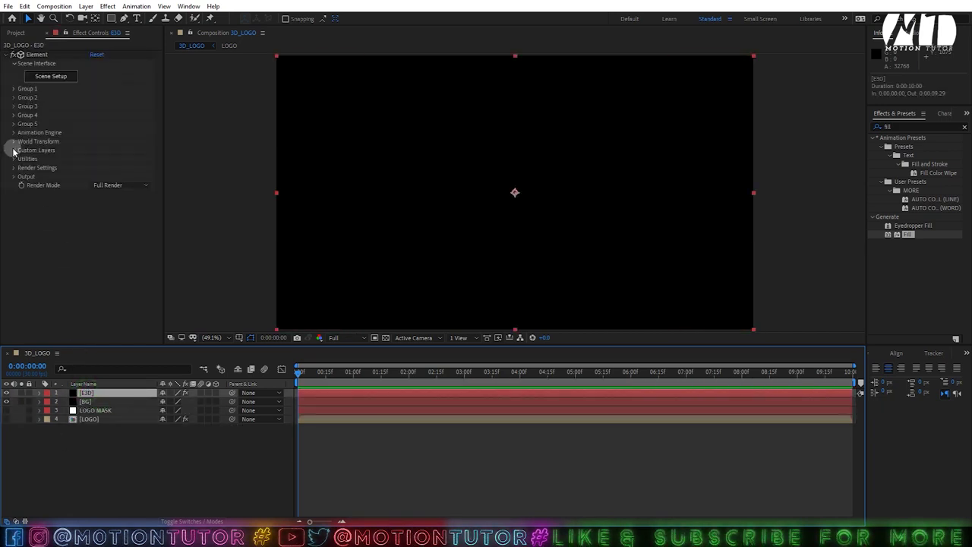
left_click(13, 150)
left_click(24, 160)
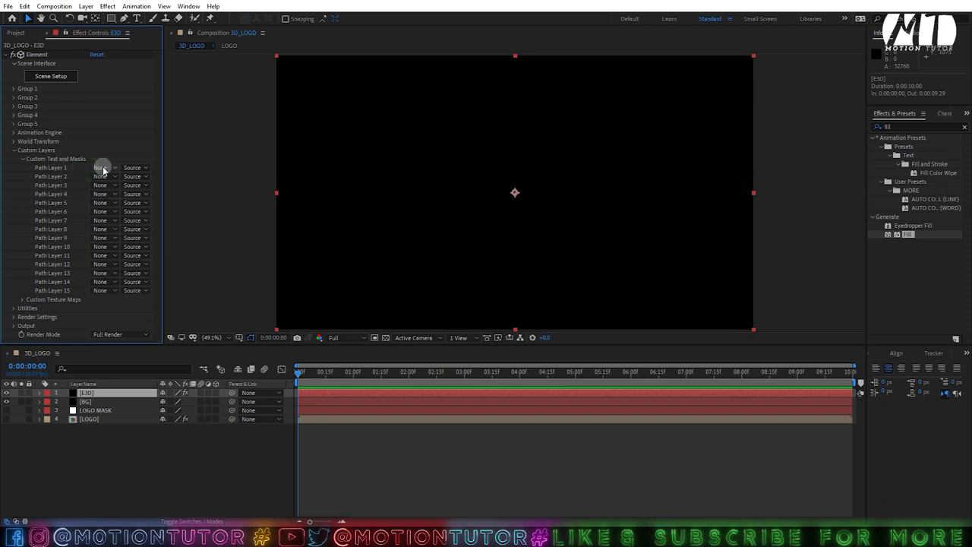
left_click(103, 168)
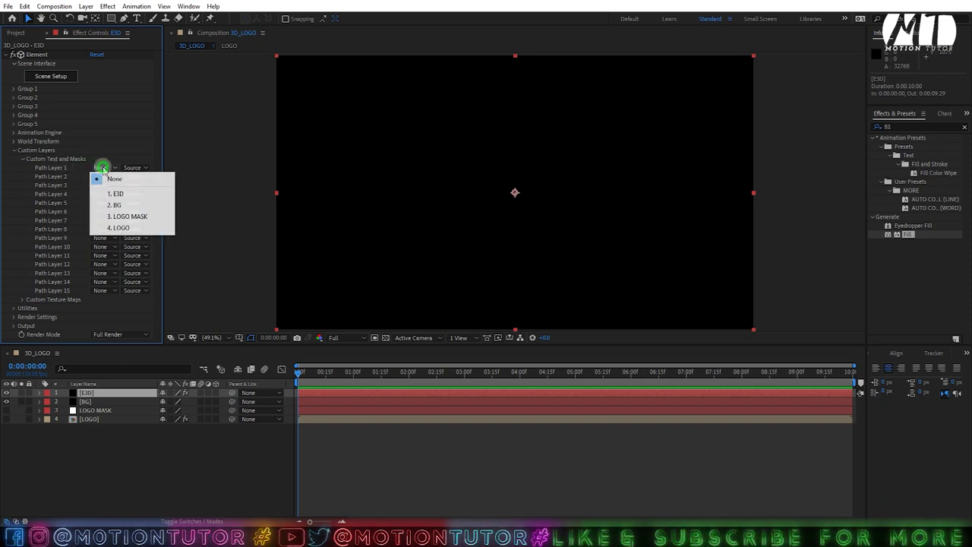
left_click(125, 218)
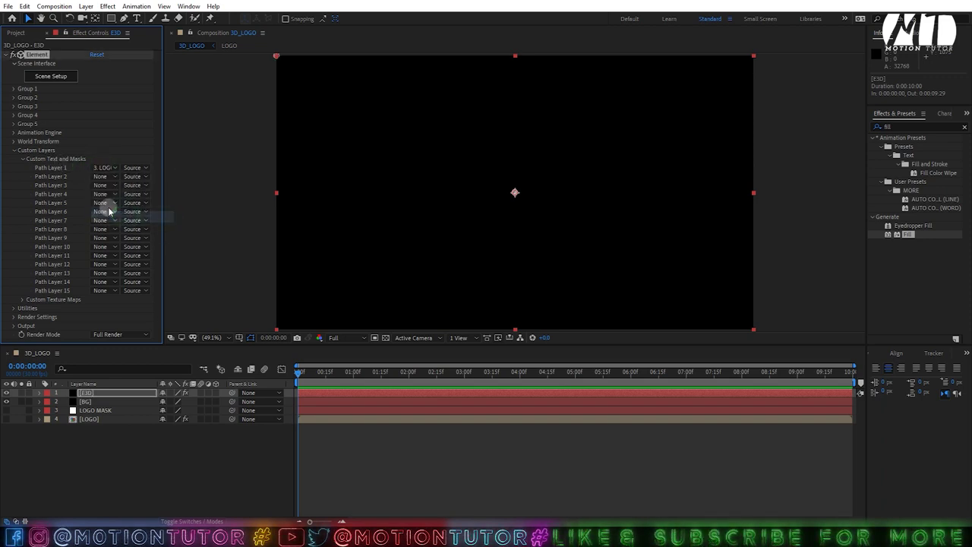
left_click(23, 159)
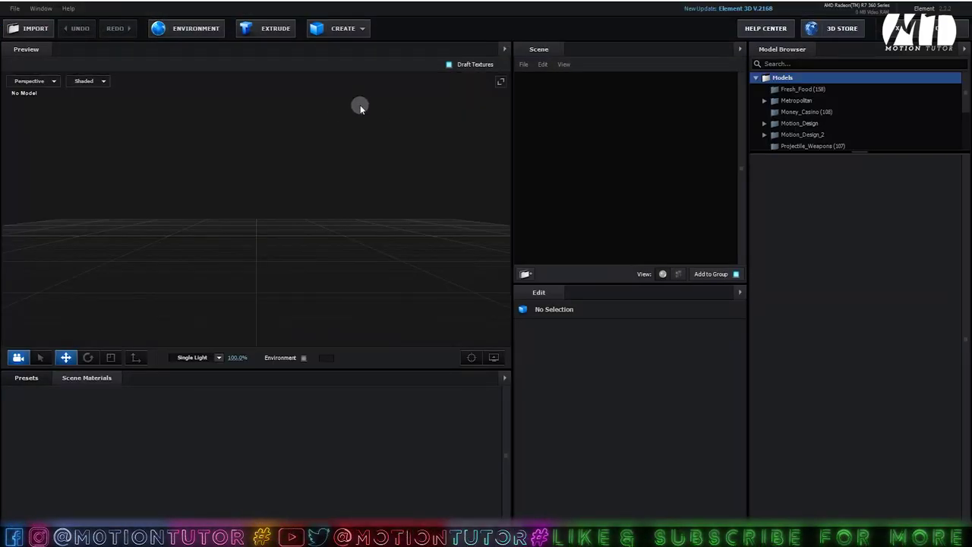
Create an extrusion model in Element's Scene Setup and hide the grid in the preview.
left_click_drag(323, 178, 263, 38)
left_click(263, 29)
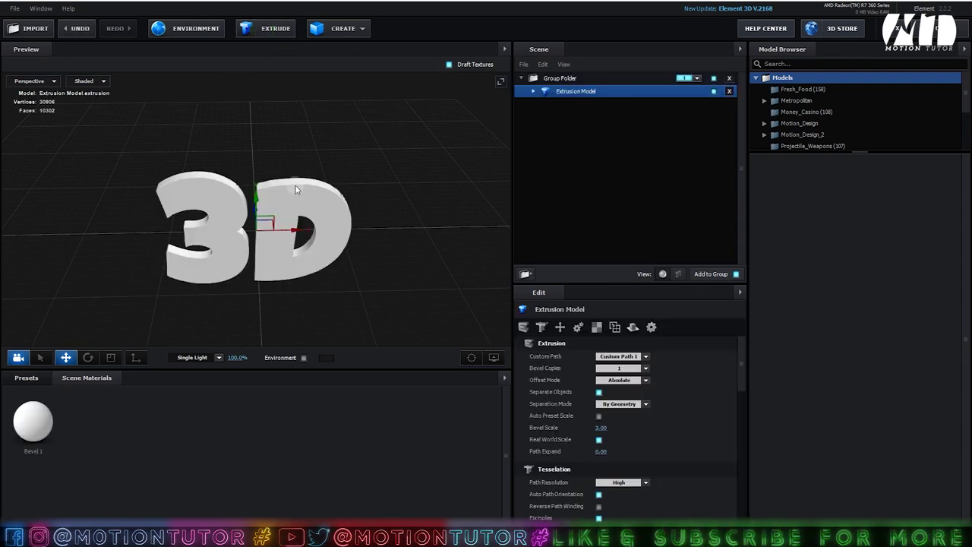
left_click_drag(288, 122, 369, 244)
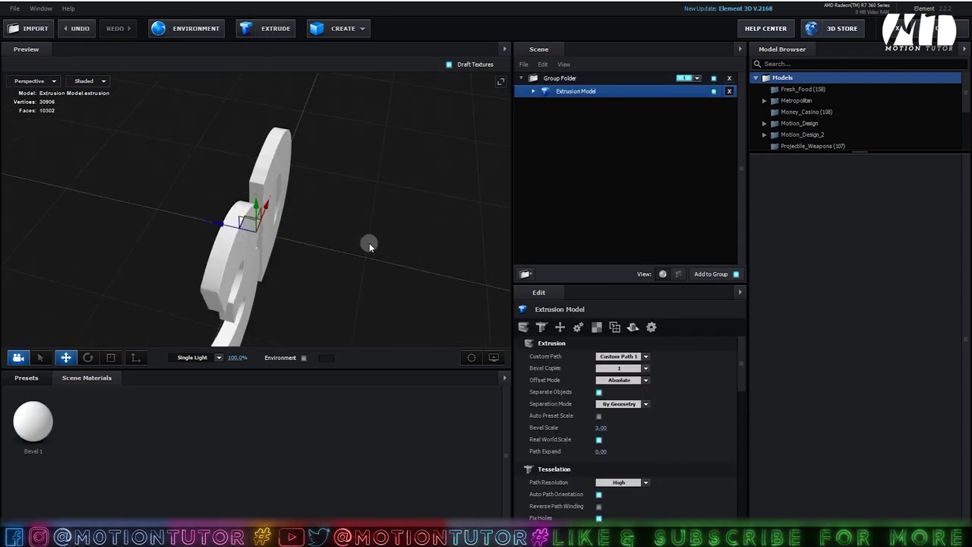
left_click(488, 357)
left_click(444, 323)
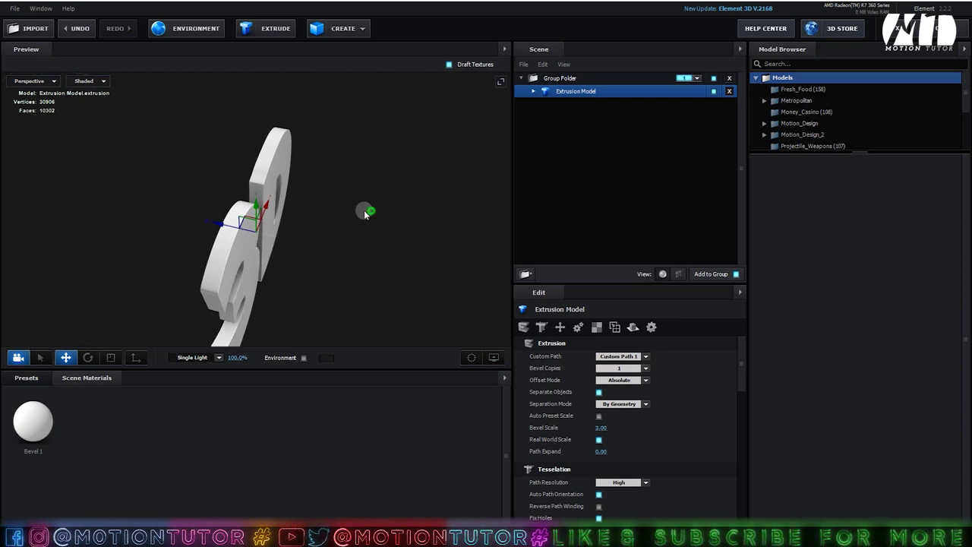
left_click_drag(364, 210, 305, 170)
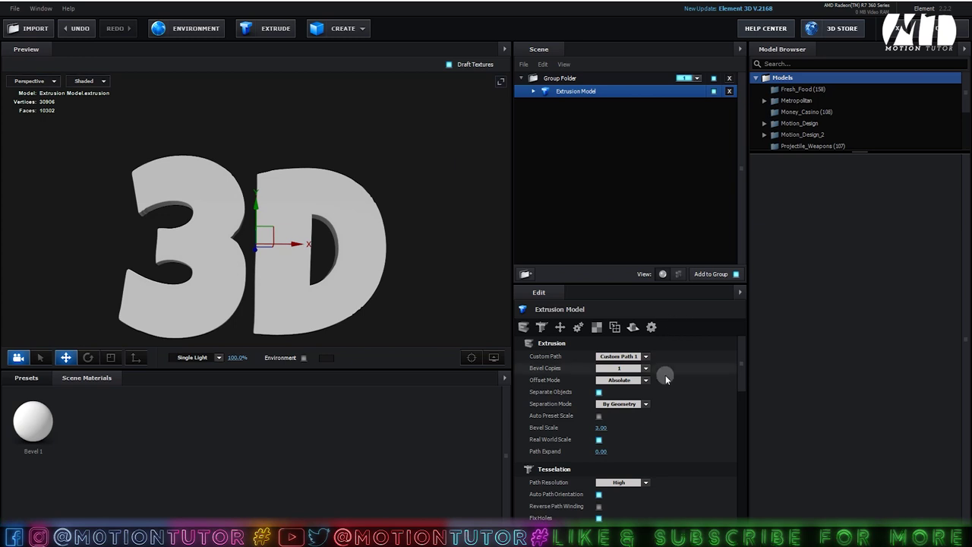
Set the extrusion model's Bevel Copies to 2.
left_click(618, 366)
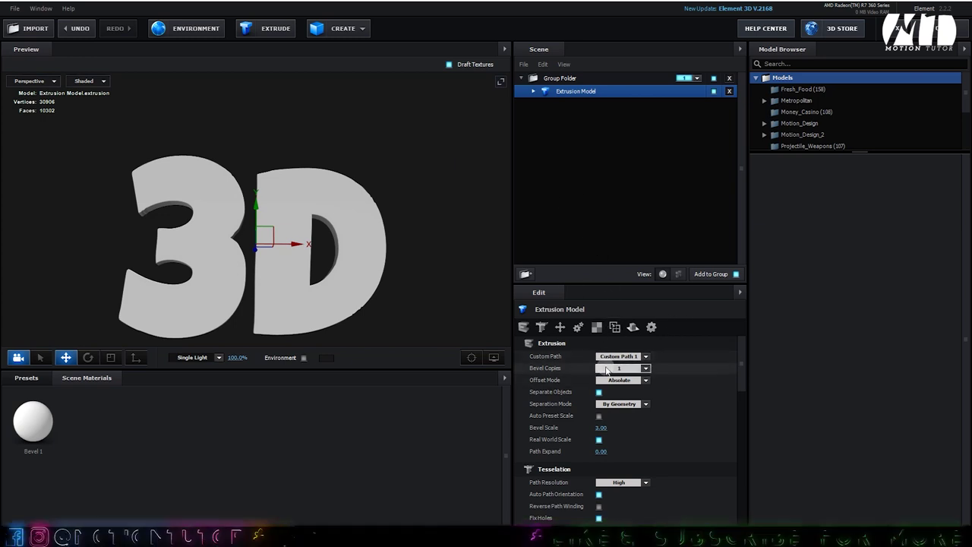
left_click(608, 369)
left_click(612, 380)
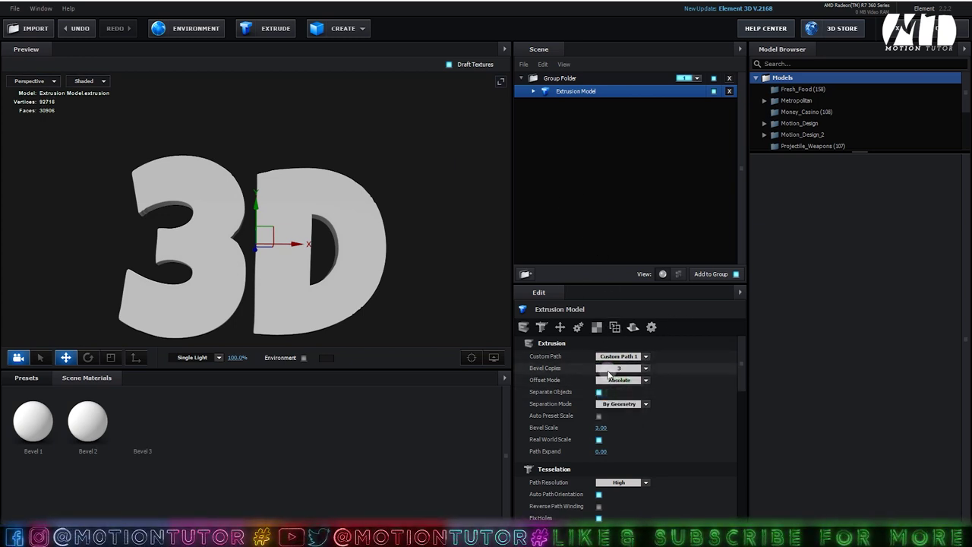
left_click(618, 367)
left_click(611, 379)
Apply the Physical materials Black_Gloss to Bevel 1 and Gold to Bevel 2 of the extrusion model.
left_click(532, 91)
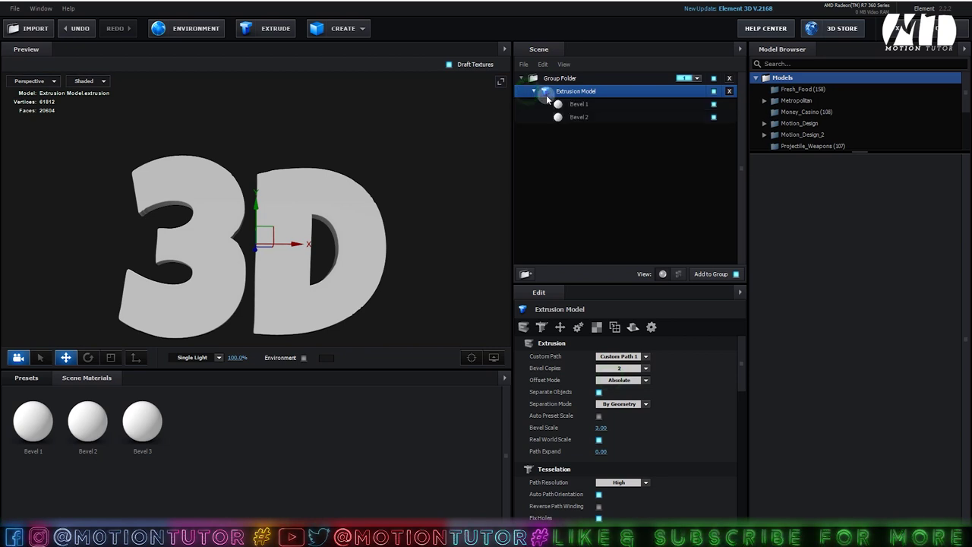
left_click(577, 117)
left_click(576, 104)
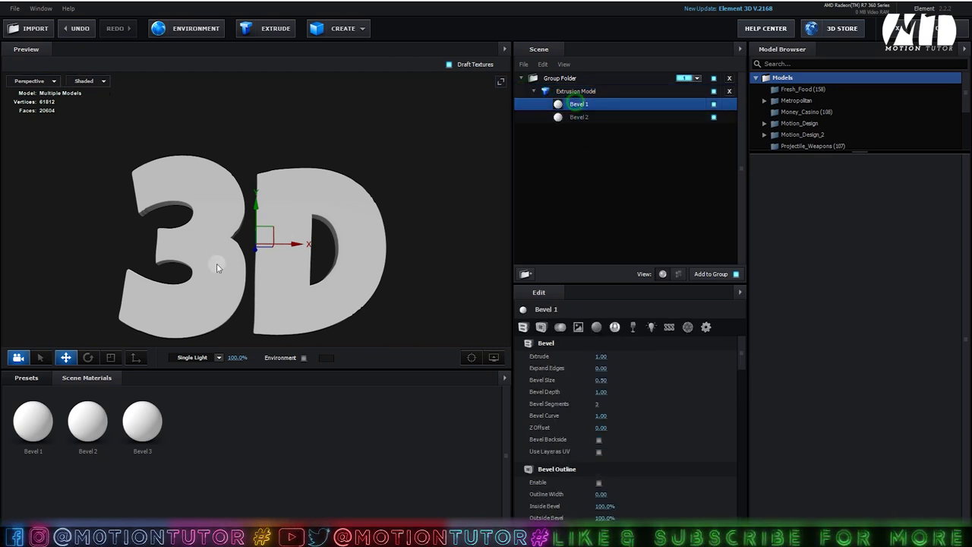
left_click(25, 378)
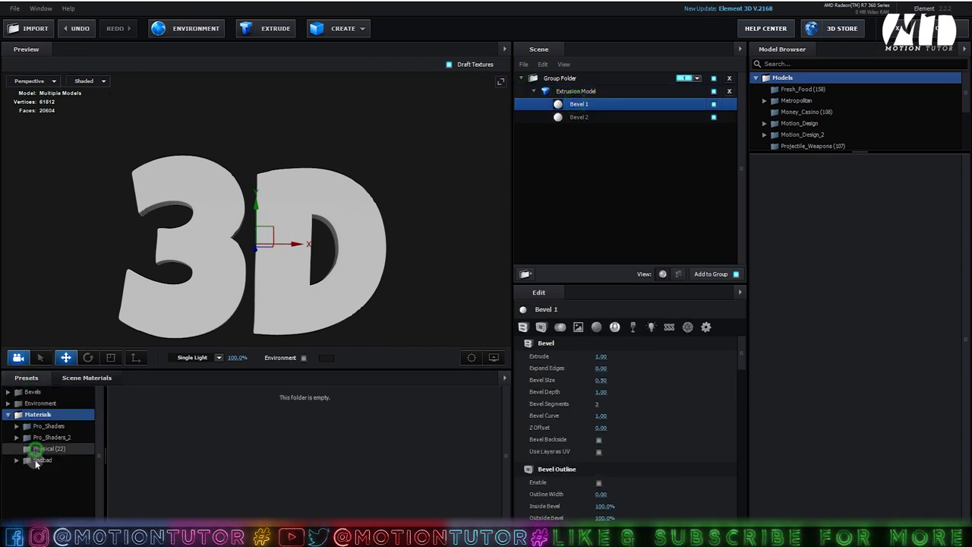
left_click(35, 450)
left_click(589, 106)
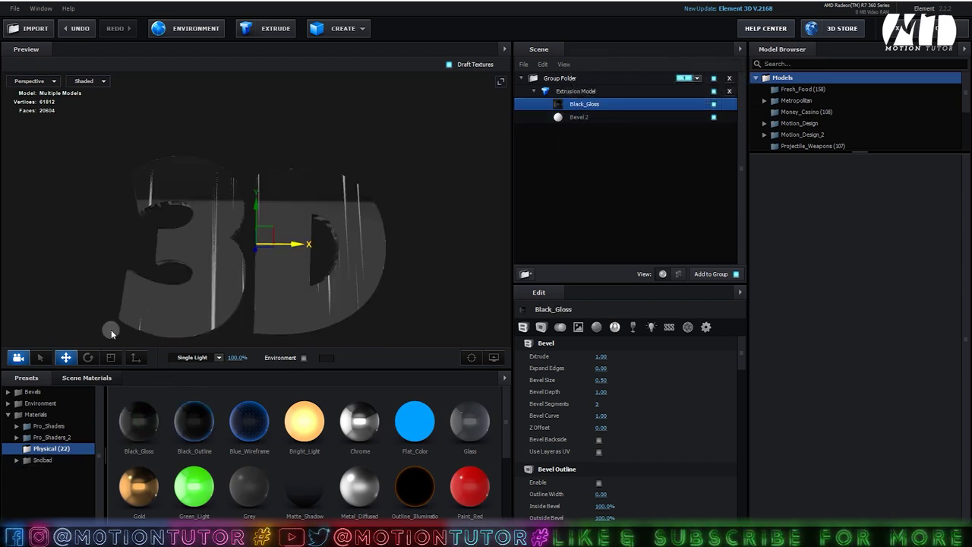
left_click_drag(138, 486, 576, 120)
left_click_drag(299, 213, 322, 234)
Set Expand Edges of the Gold bevel to 1.
left_click(575, 120)
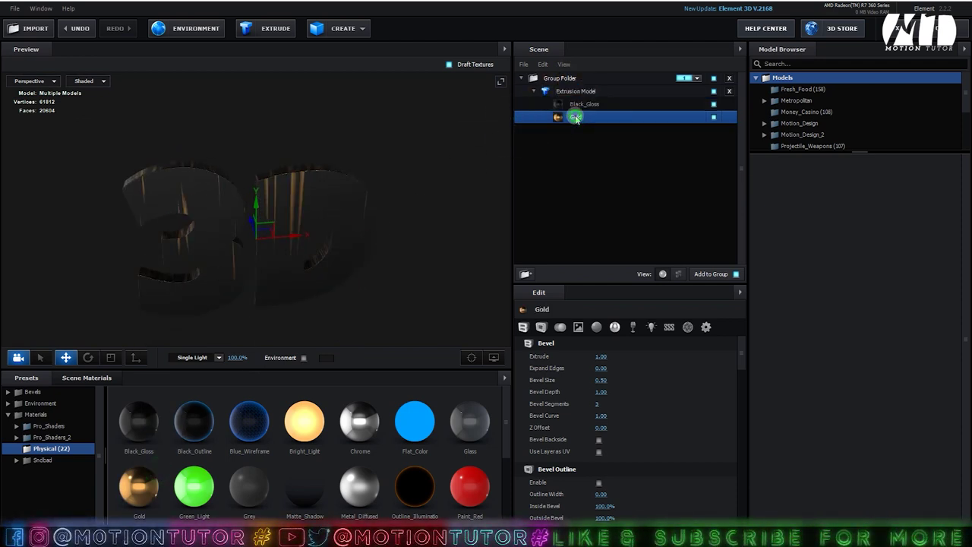
left_click(600, 369)
type("1")
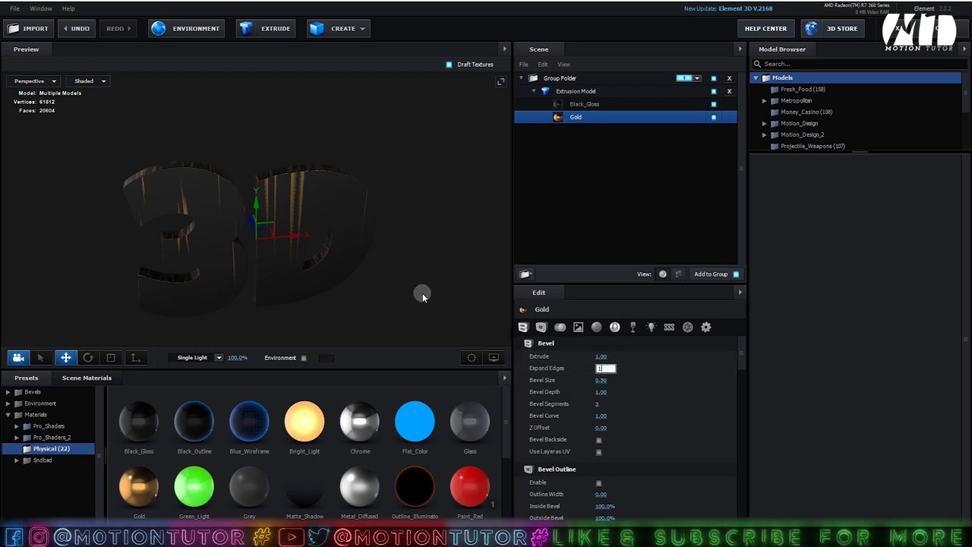
left_click(415, 289)
left_click_drag(359, 274, 360, 272)
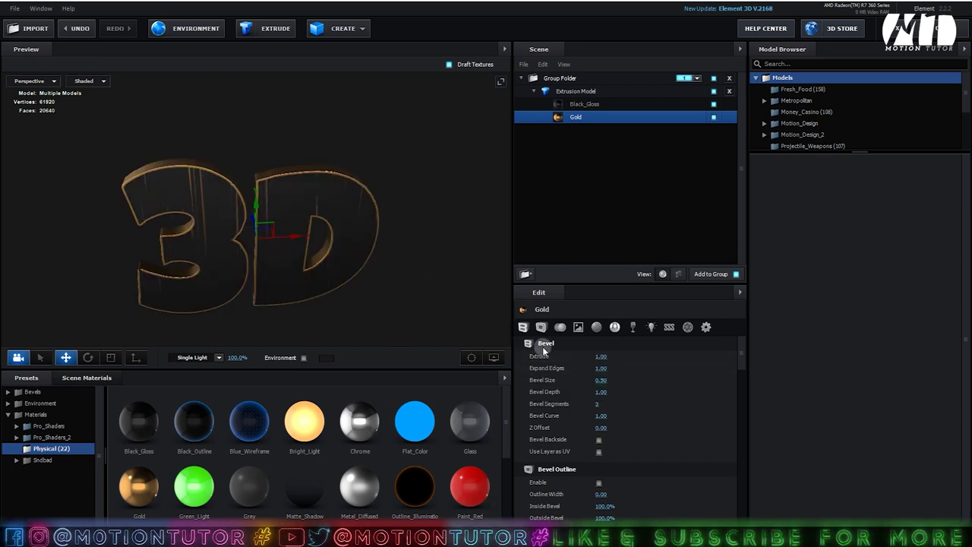
Set Extrude of the Gold bevel to 0.5.
left_click(596, 356)
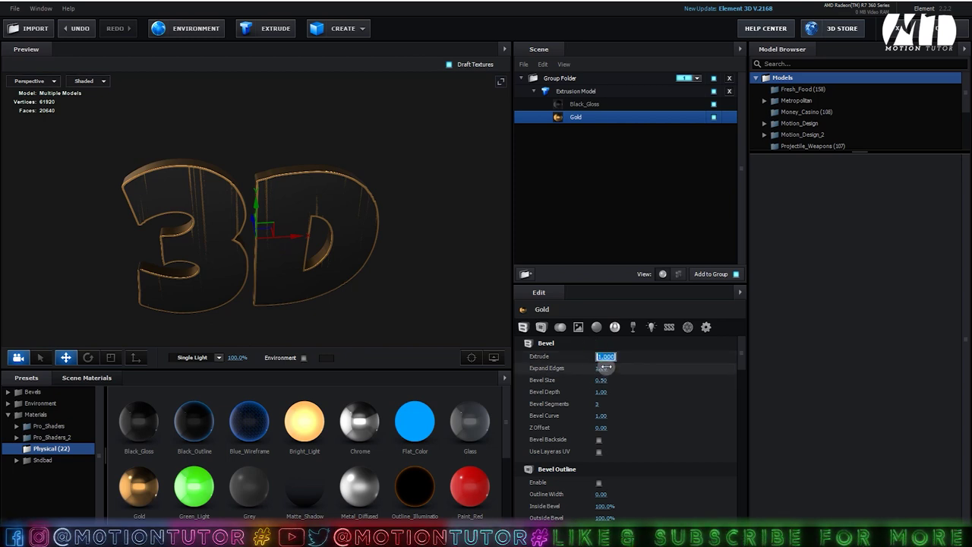
type("0.5")
key("Return")
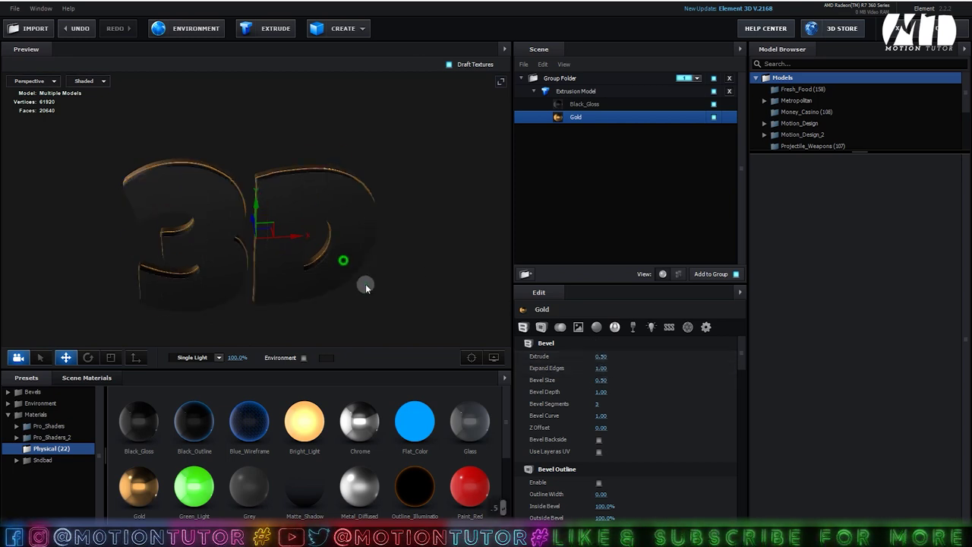
left_click_drag(366, 283, 514, 382)
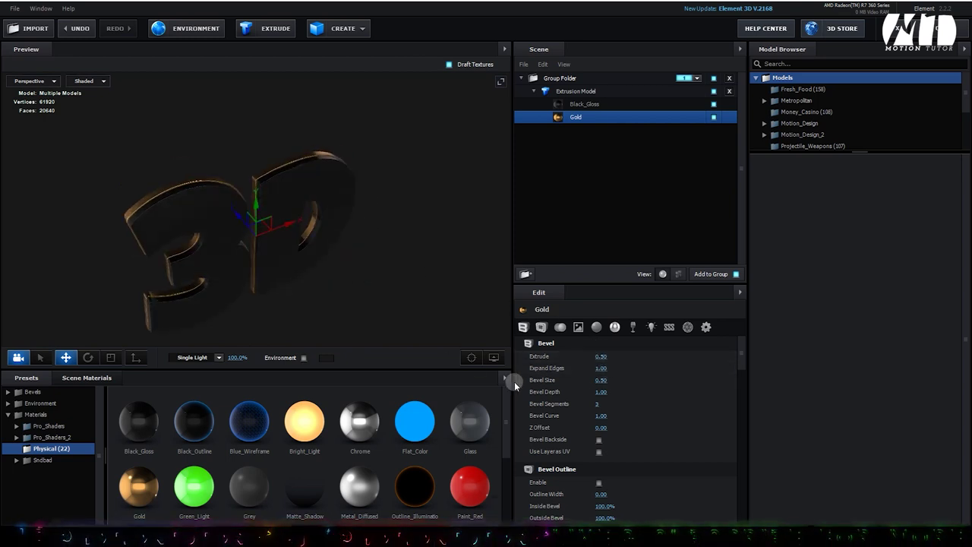
Set Z Offset of the Gold bevel to 0.25.
left_click(597, 427)
key("BackSpace")
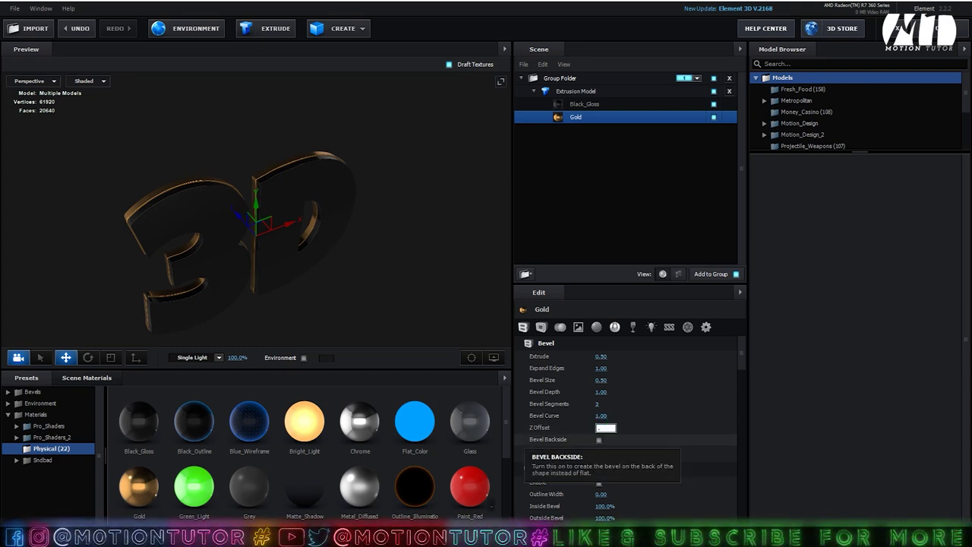
type("0.25")
key("Return")
left_click_drag(383, 323, 297, 217)
Duplicate the extrusion model and set the first model's Bevel Copies to 1.
left_click(575, 91)
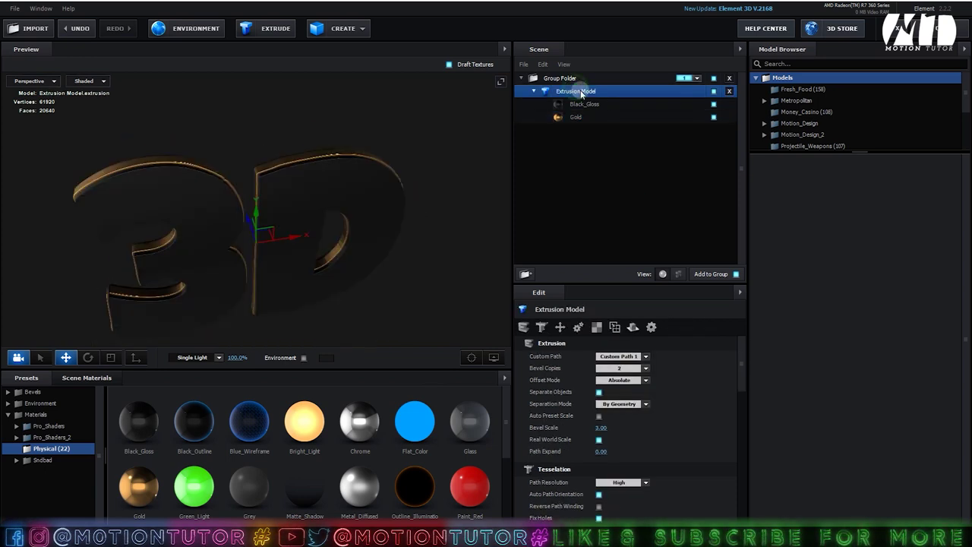
key("ctrl+d")
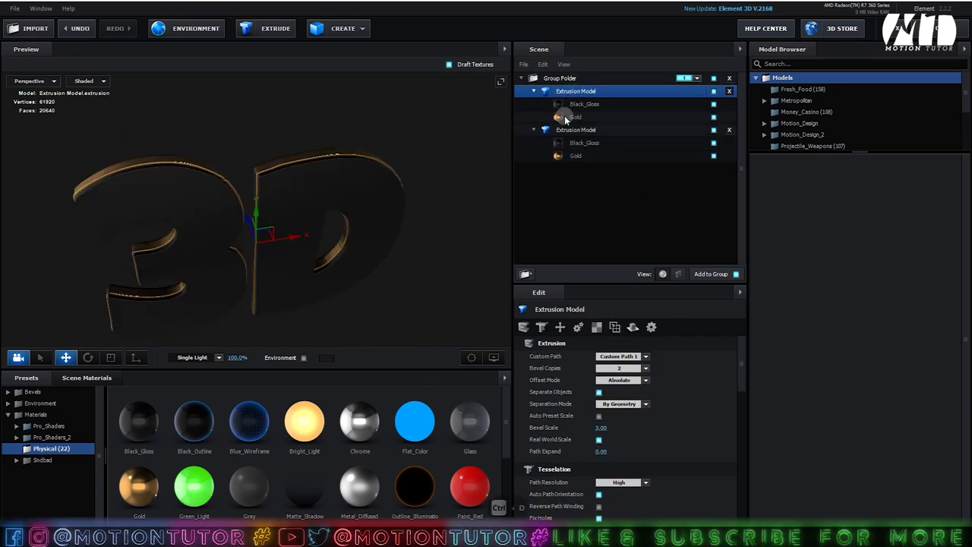
left_click(621, 369)
left_click(620, 380)
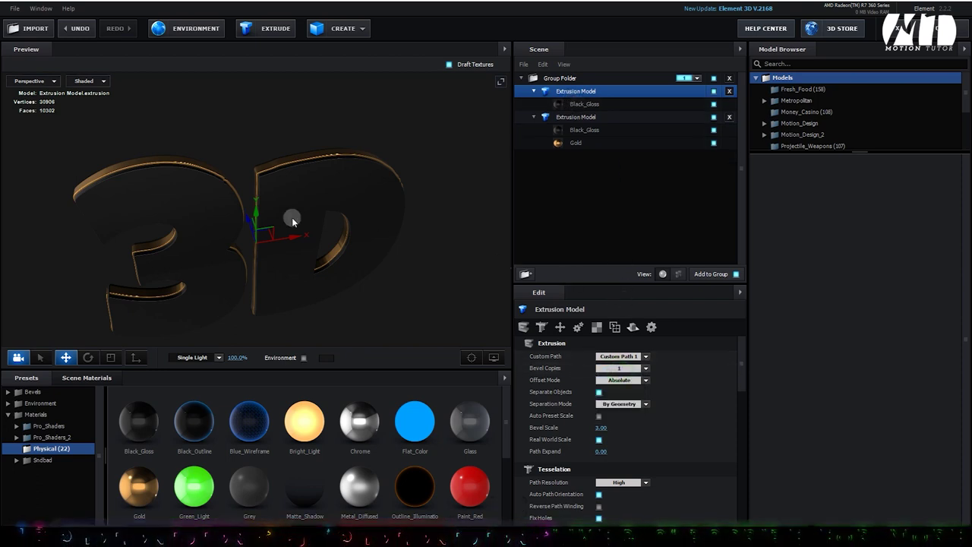
Apply the Metal_Diffused material to the single-bevel model and set its Extrude to 0.7.
left_click_drag(359, 482, 585, 105)
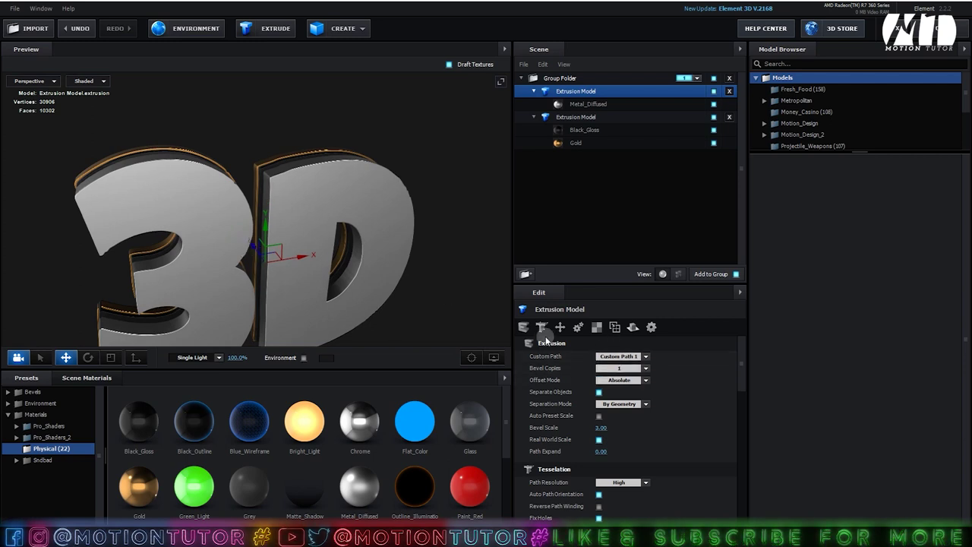
left_click(579, 106)
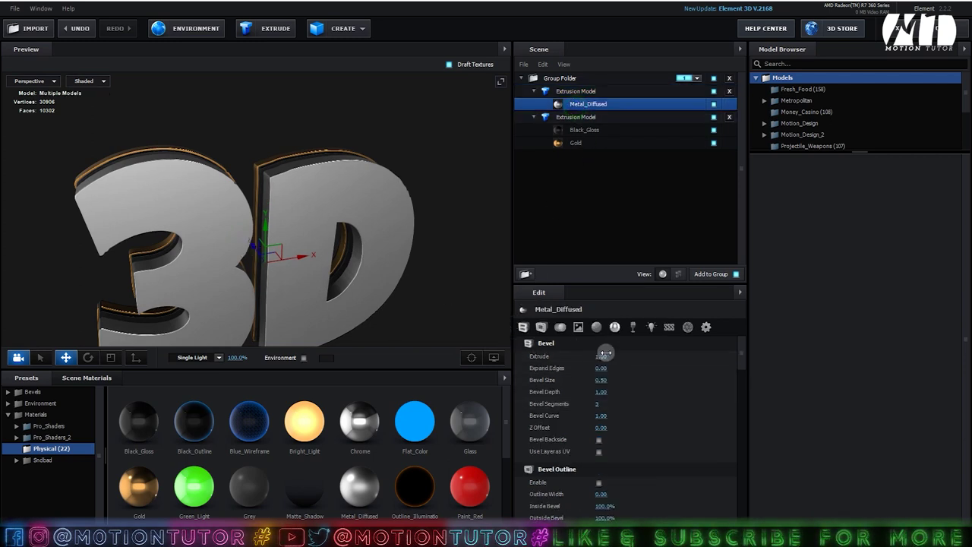
type("1")
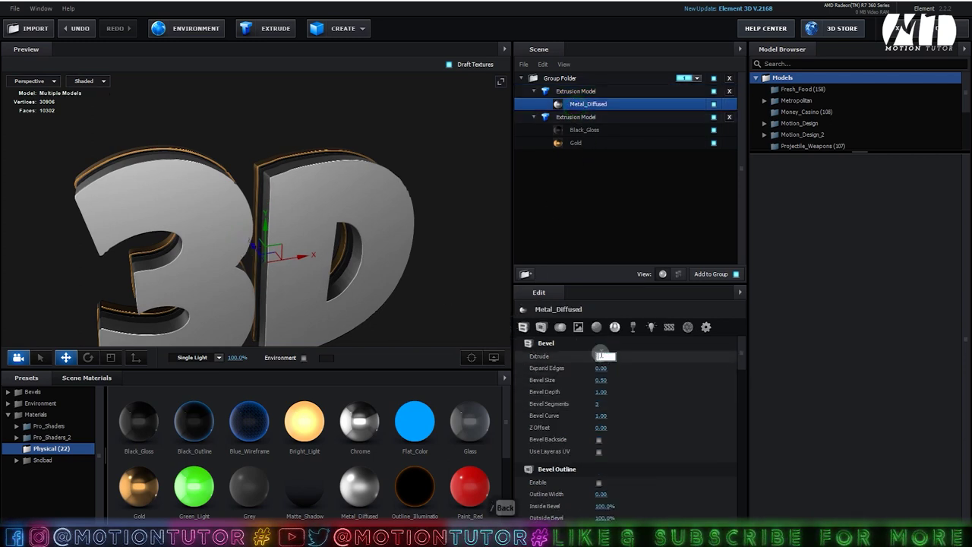
key("Return")
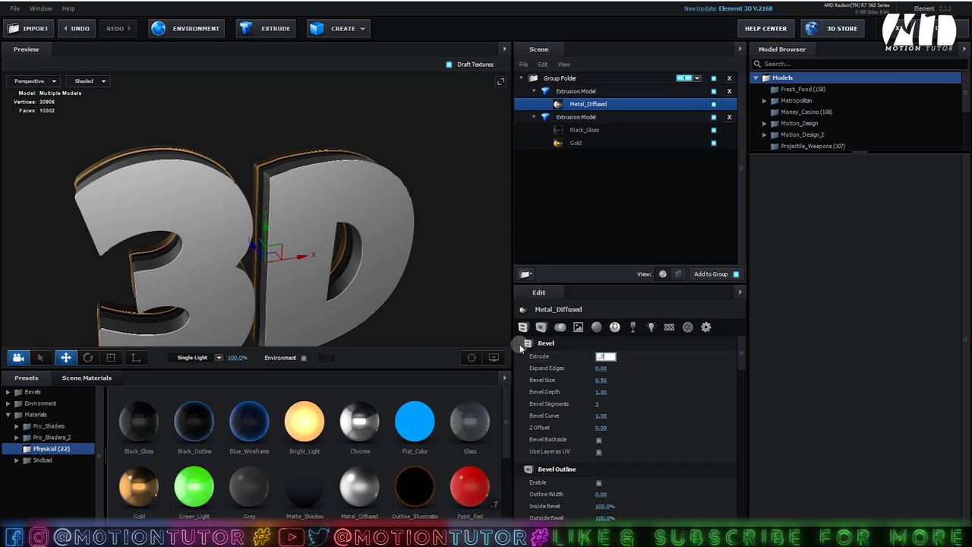
left_click_drag(300, 262, 228, 243)
Move the Metal_Diffused model back in depth until it sits against the face of the black and gold model.
left_click(23, 76)
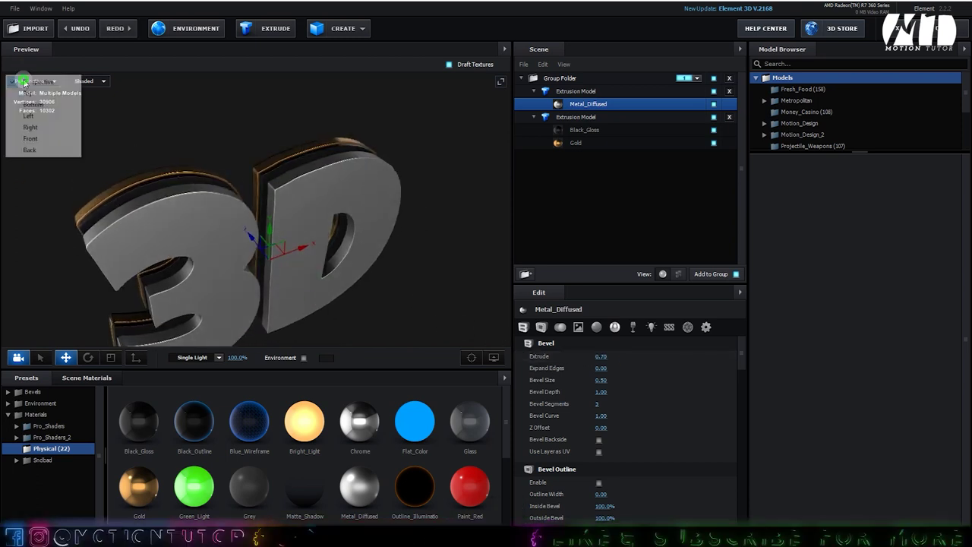
left_click(34, 92)
left_click_drag(256, 183, 288, 243)
left_click(30, 92)
left_click(36, 94)
left_click(29, 81)
left_click(32, 82)
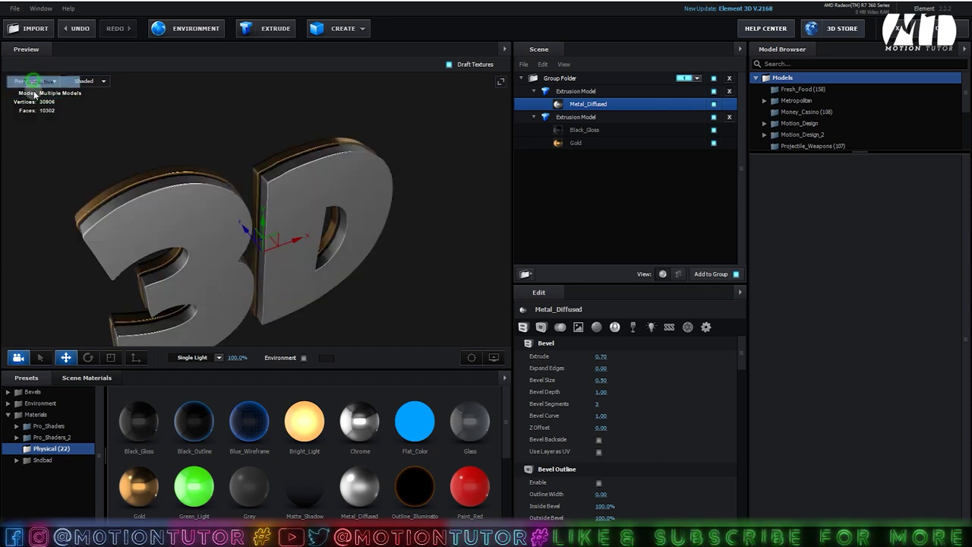
Duplicate the black and gold extrusion model and place the copy first in the scene's group folder.
left_click(561, 118)
key("ctrl+d")
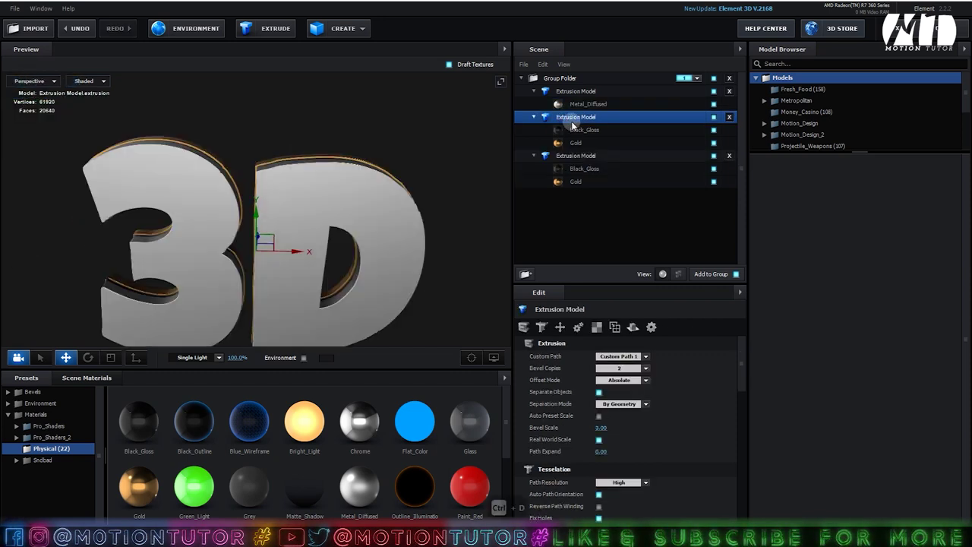
left_click_drag(571, 112, 575, 91)
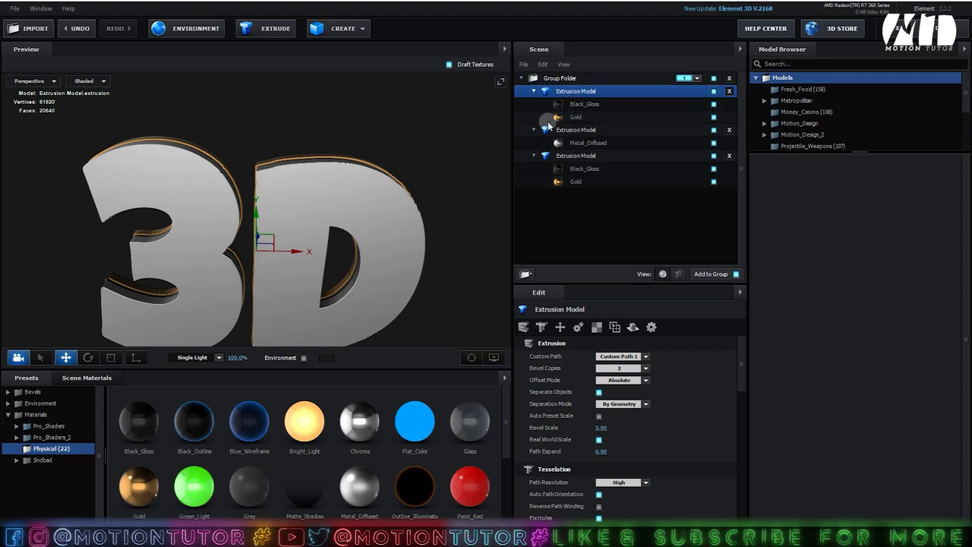
Move the new black and gold copy forward in depth, in front of the Metal_Diffused model.
right_click(575, 91)
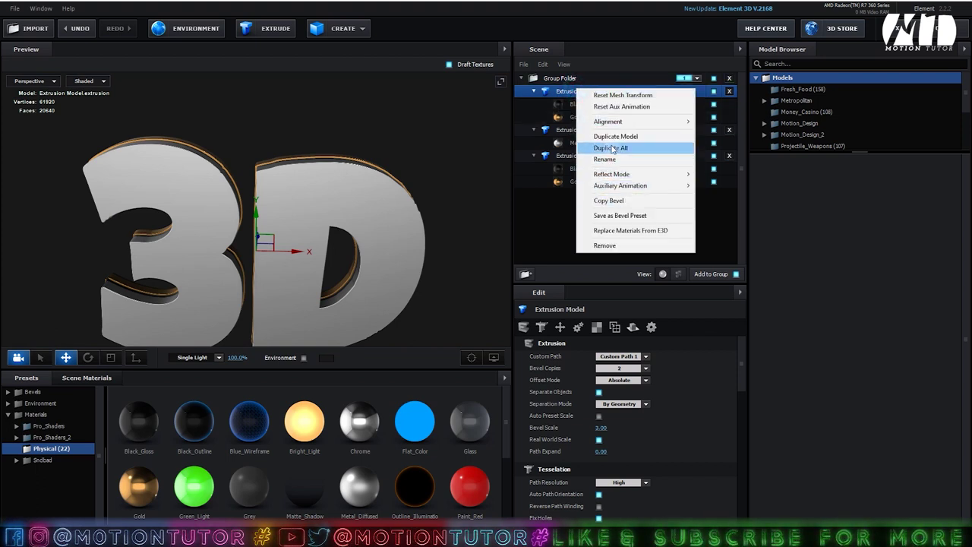
left_click(372, 193)
left_click_drag(256, 224, 357, 216)
Set the Extrude of both the Gold and Black_Gloss bevels on the front extrusion model to 0.25.
left_click(575, 117)
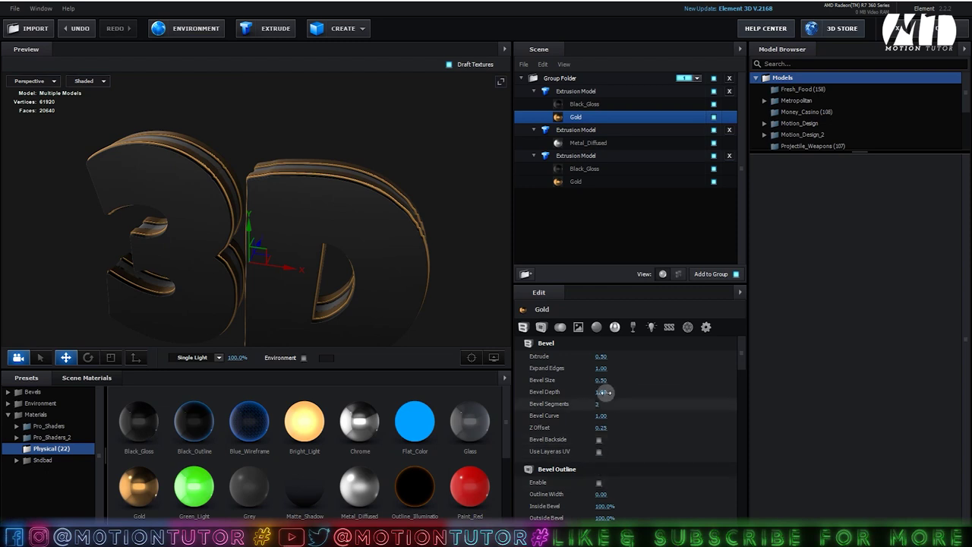
left_click(599, 356)
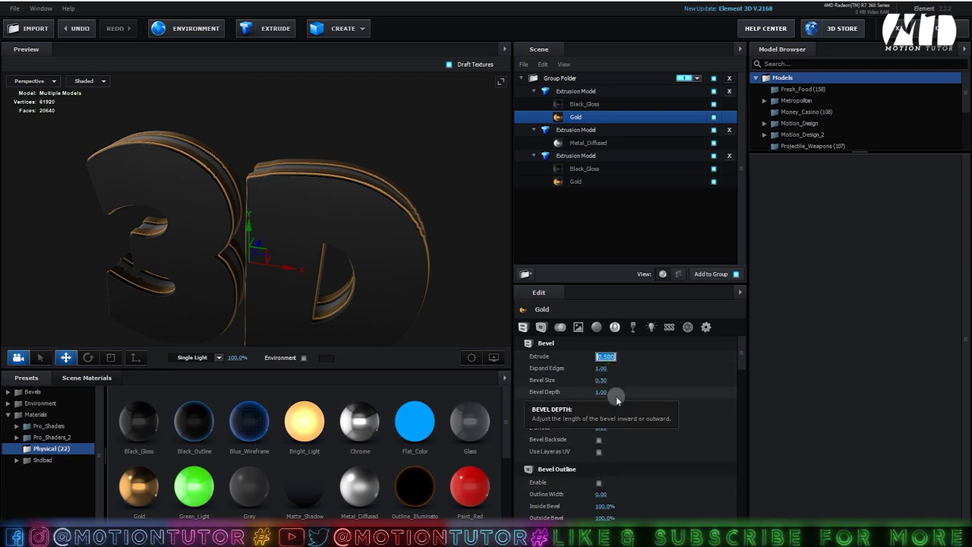
type("1")
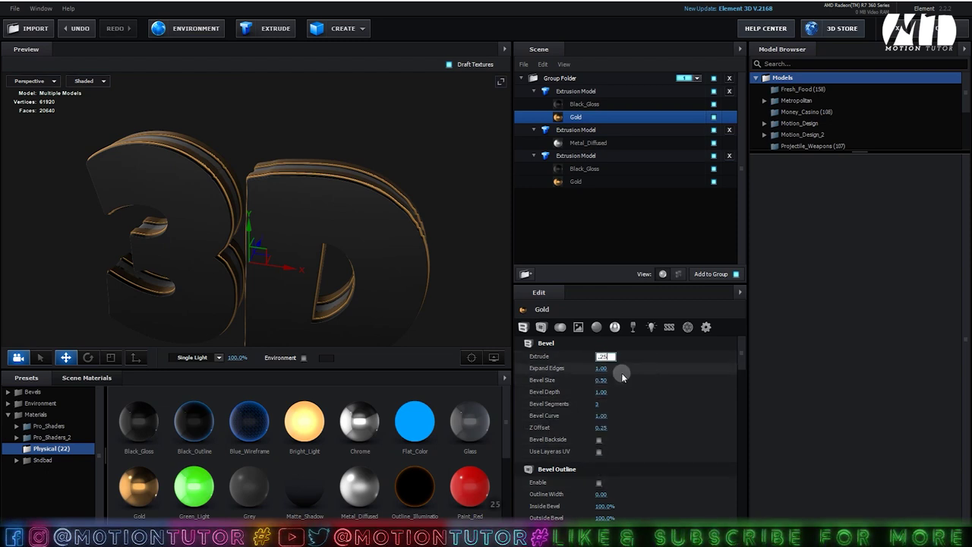
key("Return")
left_click(578, 104)
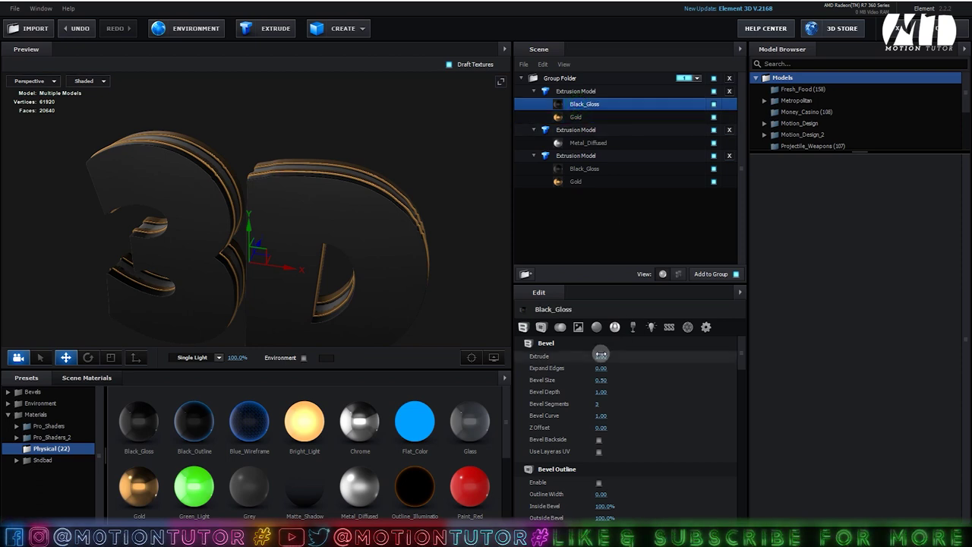
type(".25")
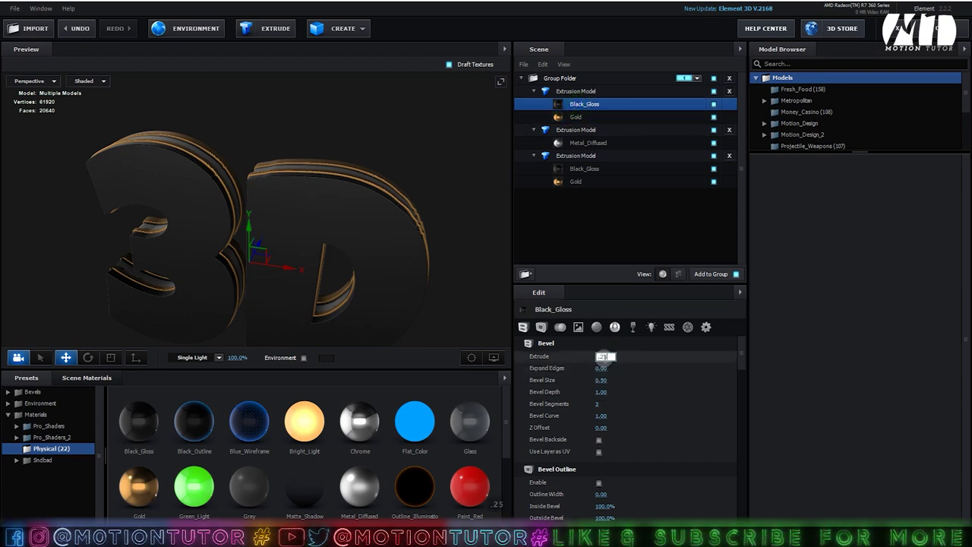
key("Return")
Set Expand Edges to 0 on the front extrusion model's Gold bevel.
left_click(586, 117)
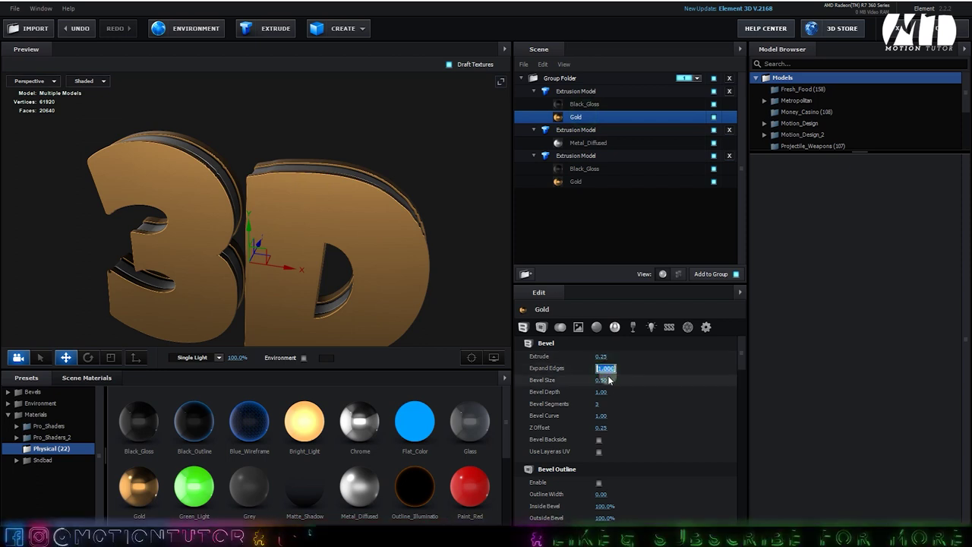
type("0")
key("Return")
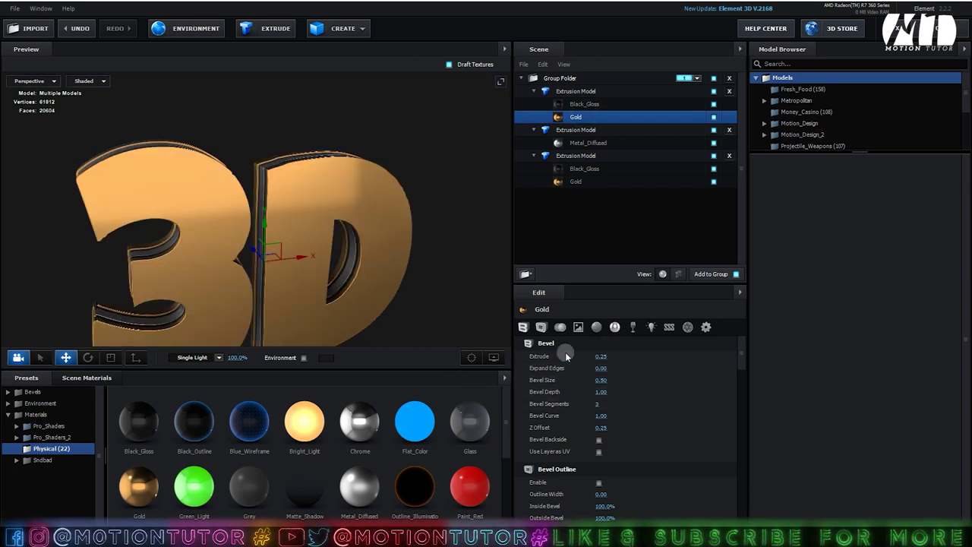
scroll(578, 446, "down", 4)
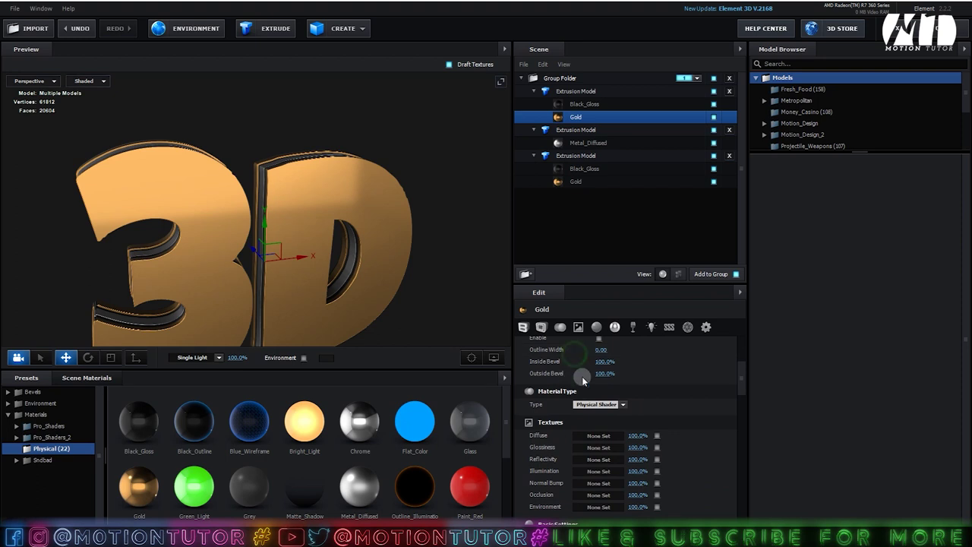
Compare the layers' edges from above and set the Metal_Diffused bevel's Expand Edges to 1, returning to the perspective view.
left_click(584, 104)
left_click_drag(394, 182, 273, 194)
left_click(34, 81)
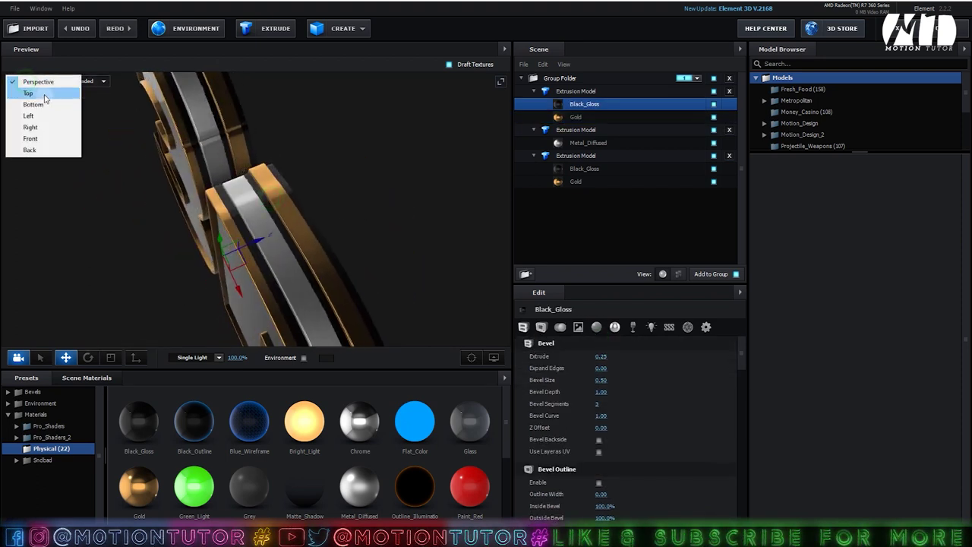
left_click(38, 88)
scroll(327, 221, "up", 10)
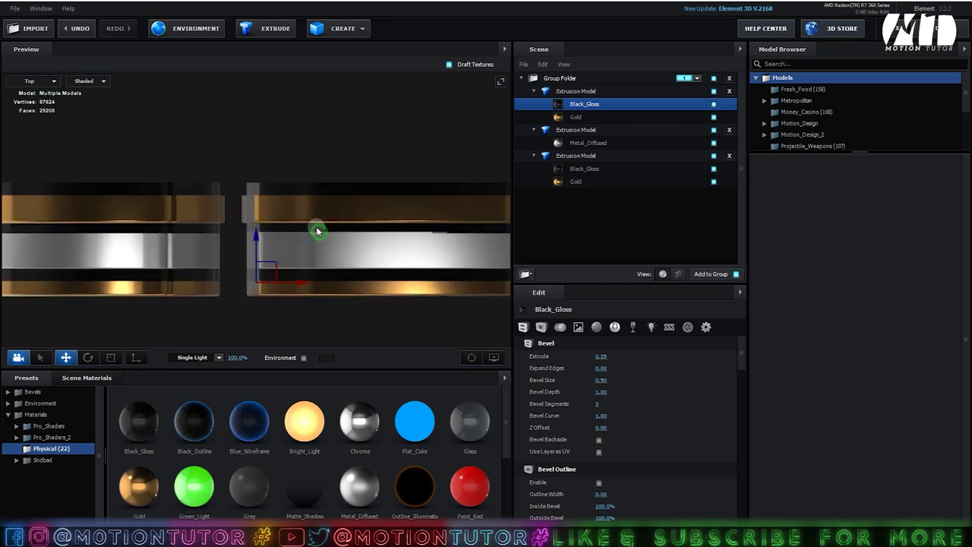
left_click(598, 144)
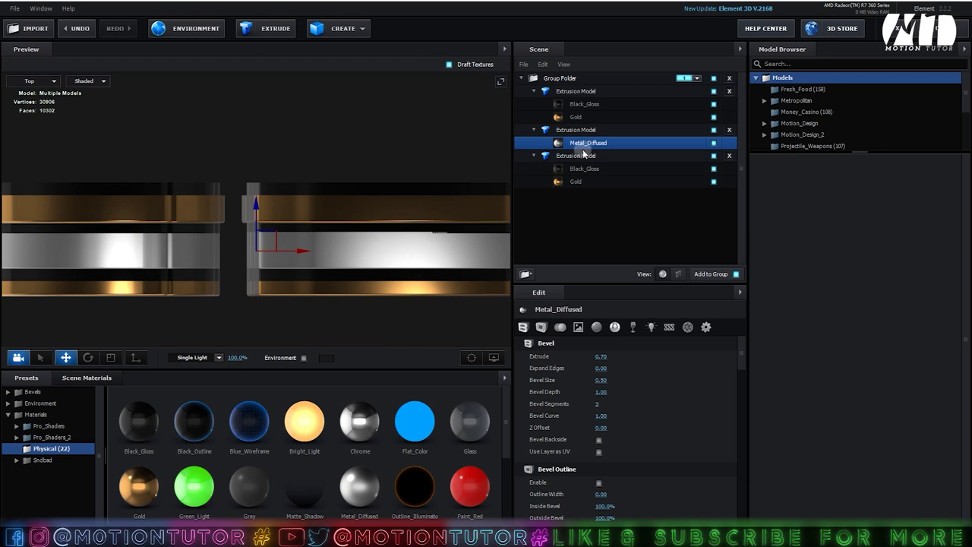
left_click(603, 368)
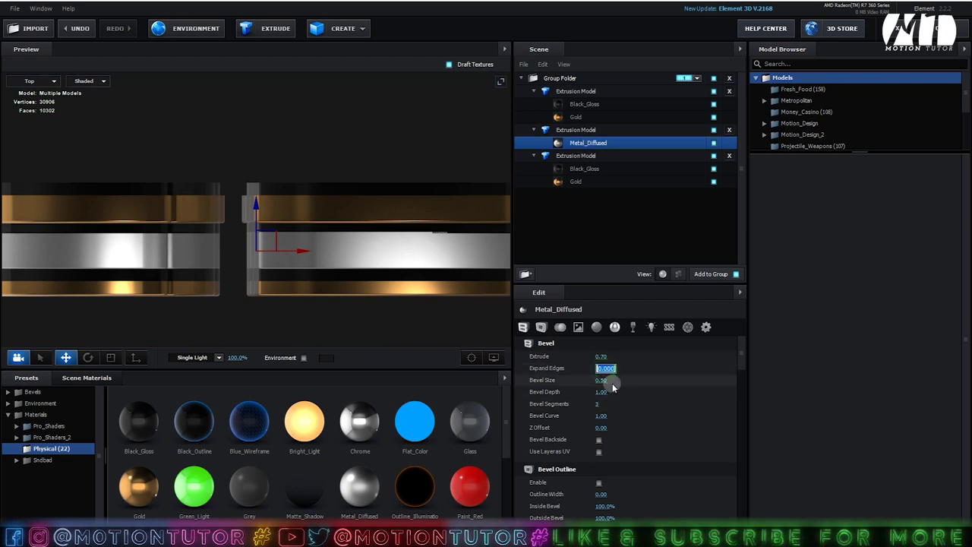
type("1")
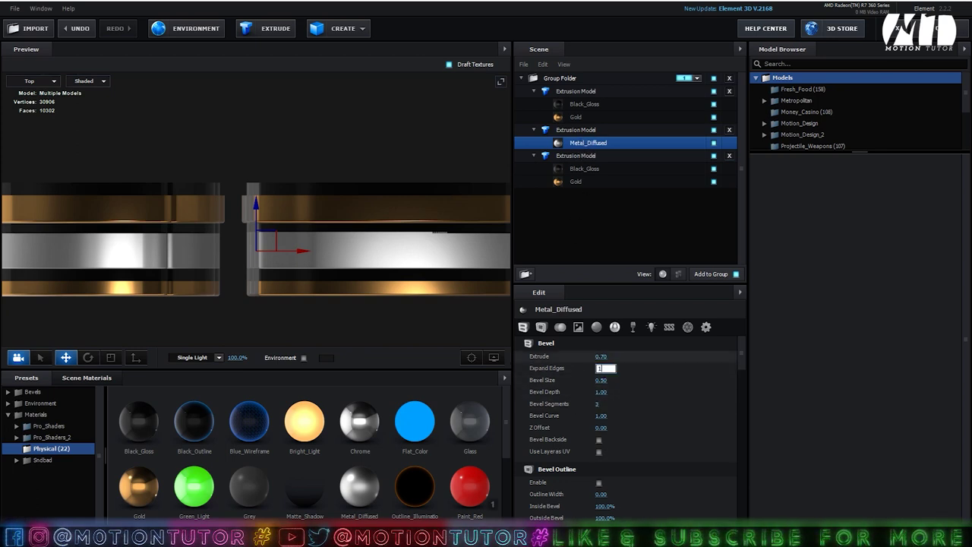
key("Return")
left_click(29, 80)
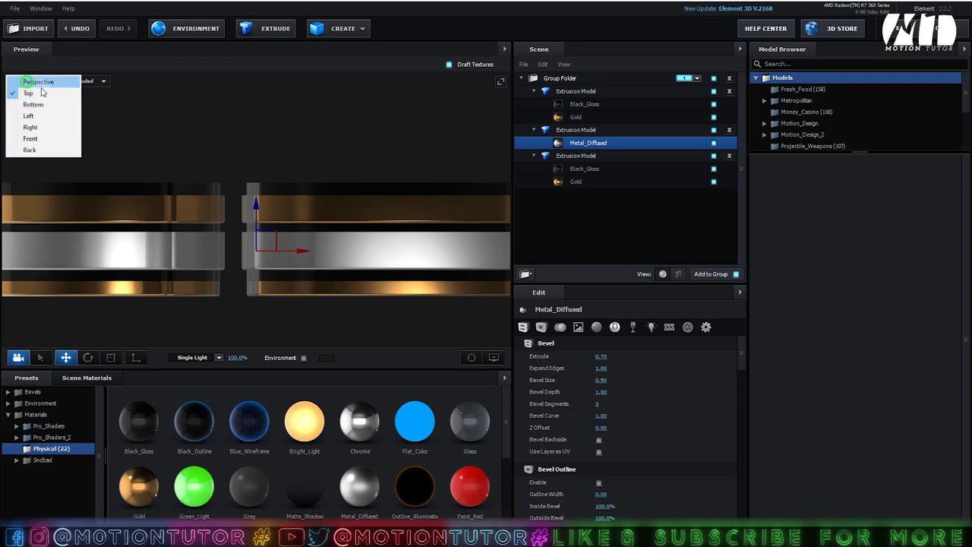
left_click(27, 74)
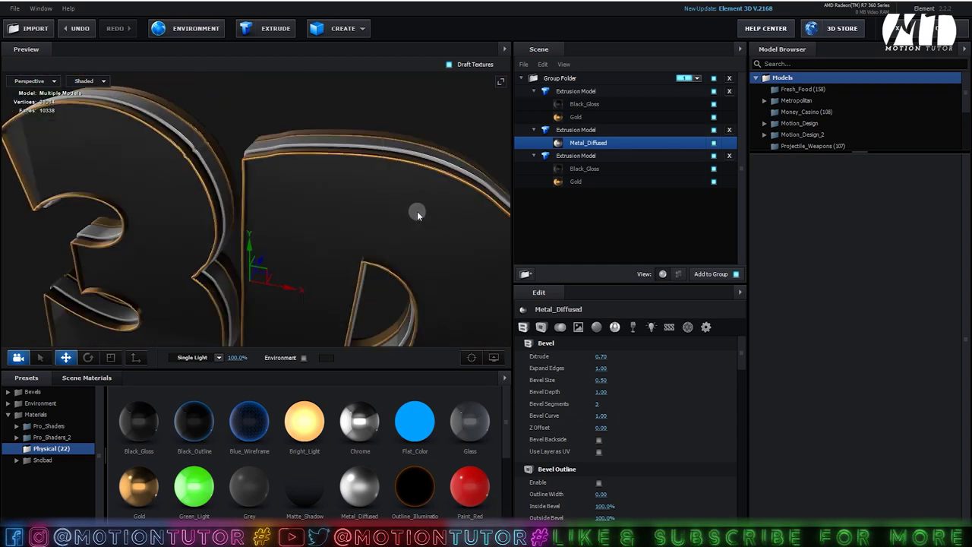
left_click_drag(398, 209, 385, 254)
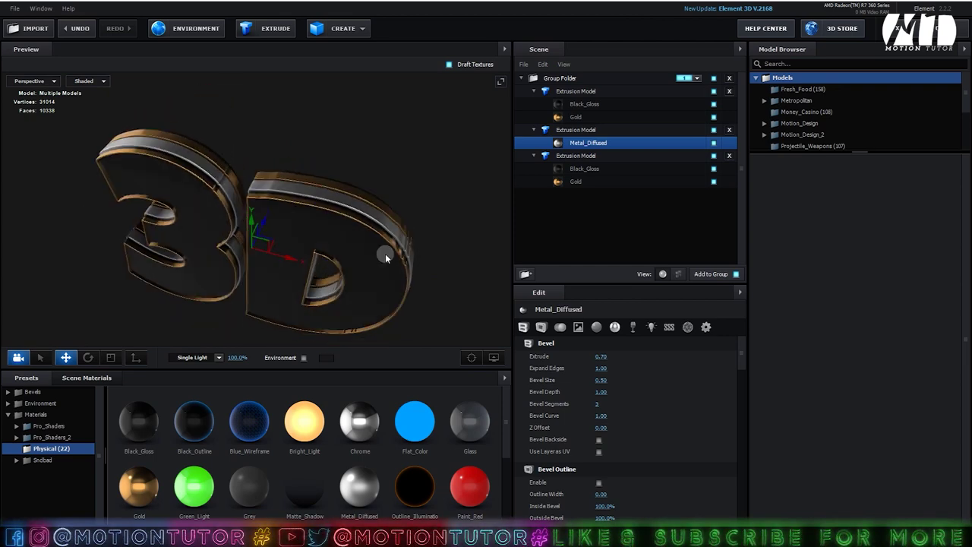
Create a plane model, place it last in the group folder, and set its X orientation to 270°.
left_click(341, 28)
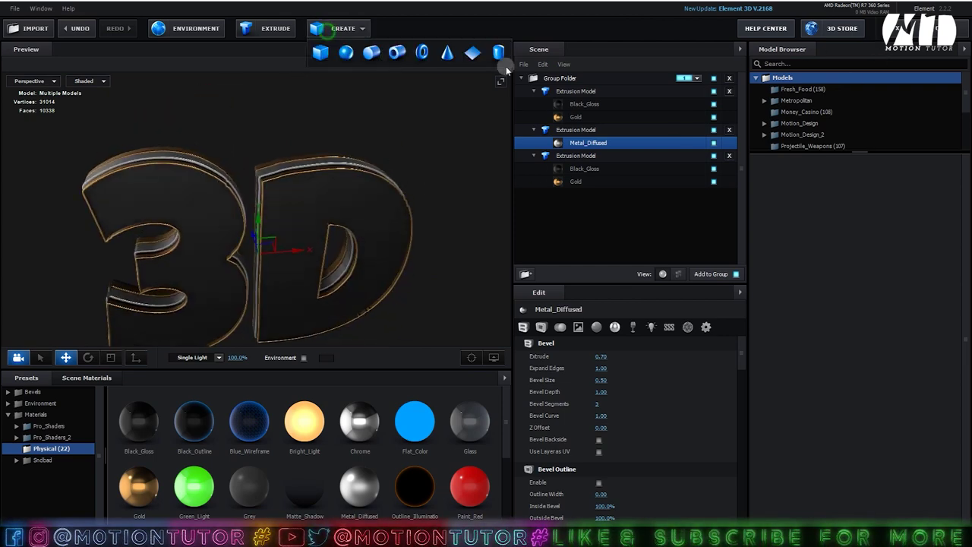
left_click(468, 53)
left_click_drag(566, 91, 568, 195)
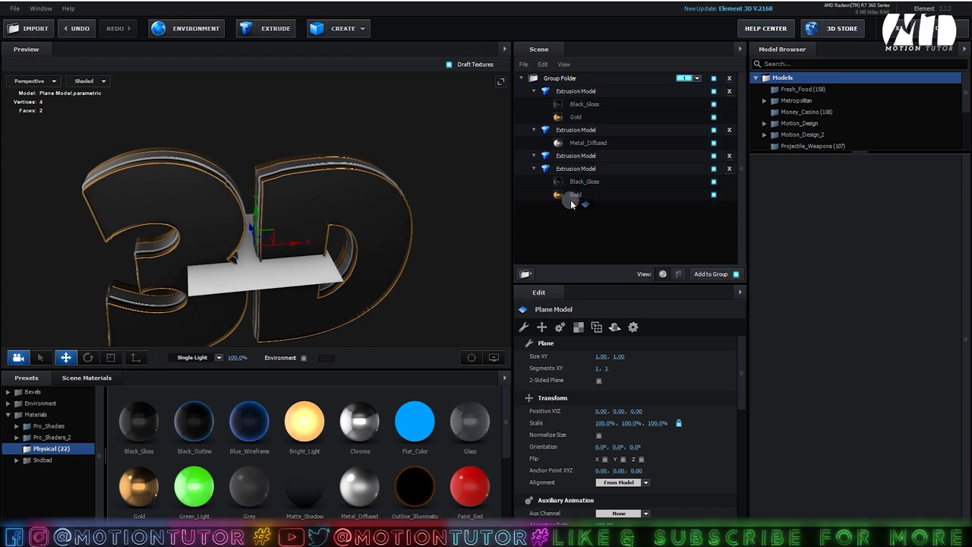
left_click(601, 446)
type("27")
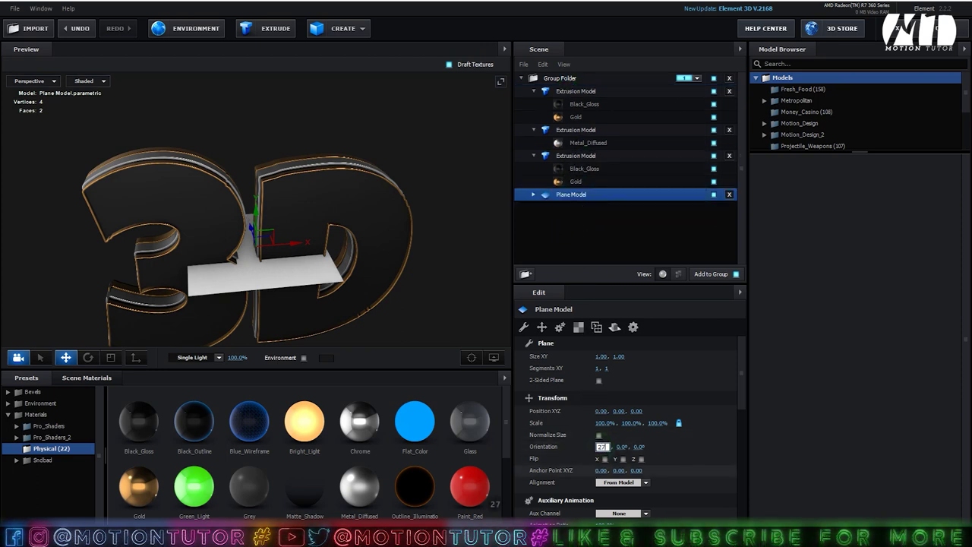
type("0")
key("Return")
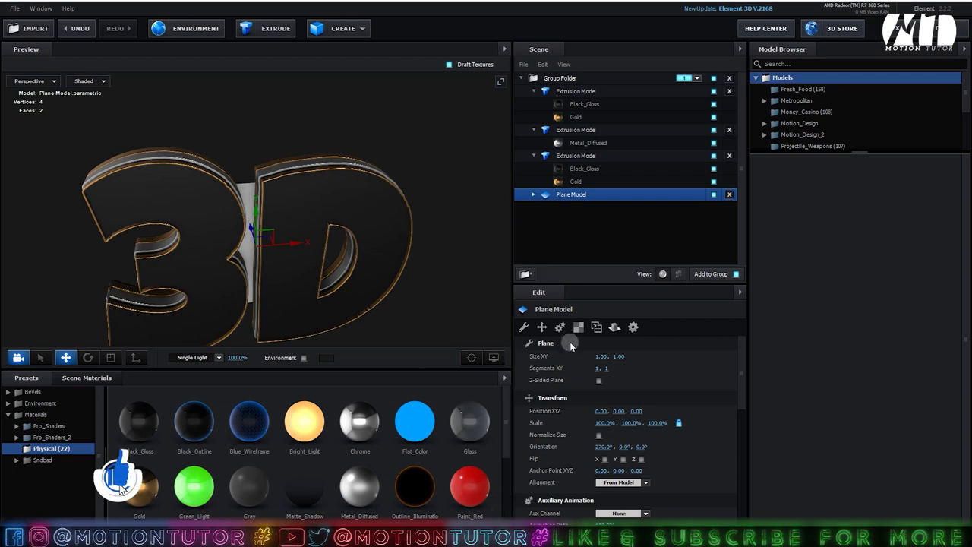
Set the plane's Size XY to 50 by 50 so it forms a wall behind the logo.
left_click(601, 356)
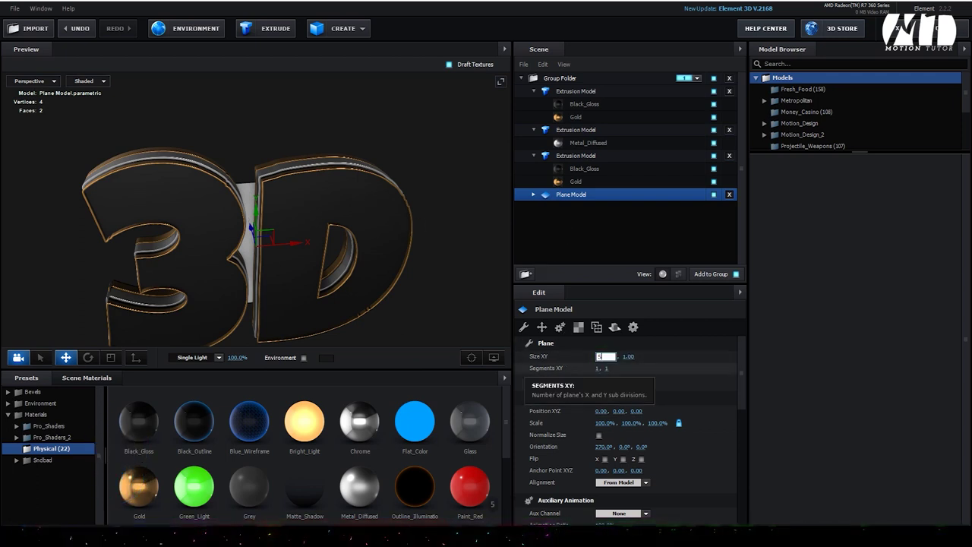
type("50")
key("Tab")
type("50")
key("Return")
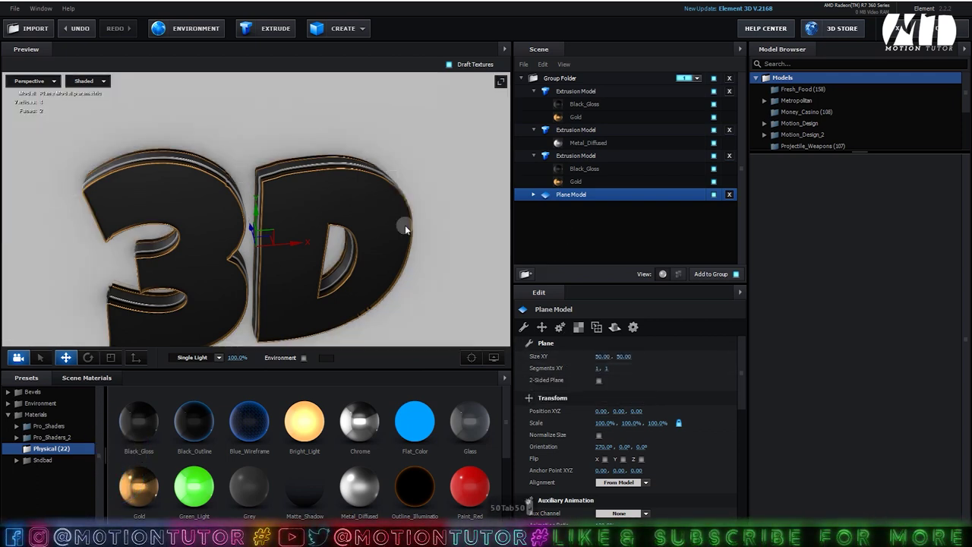
left_click_drag(458, 210, 428, 182)
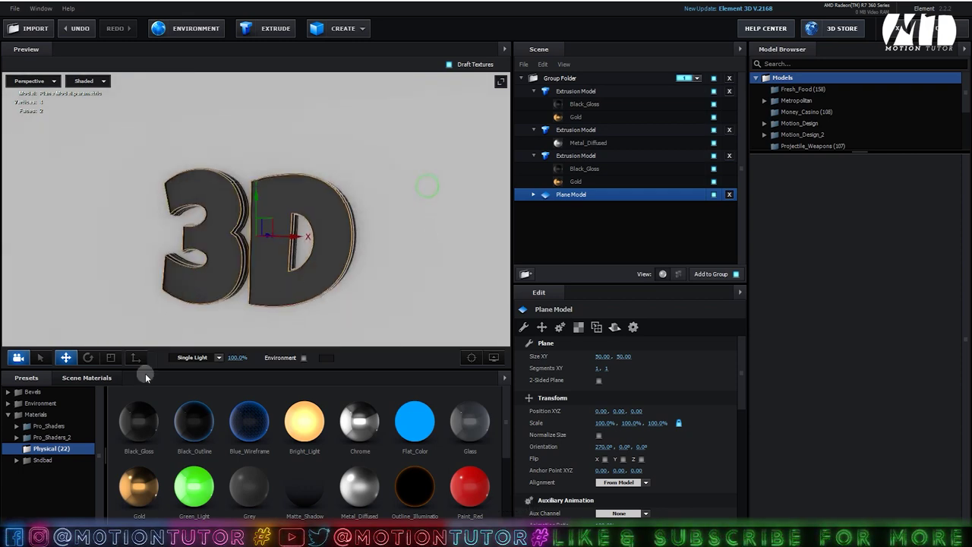
Apply the metal_black material from the Pro_Shaders_2 Metal presets to the plane.
left_click(55, 437)
scroll(53, 469, "down", 2)
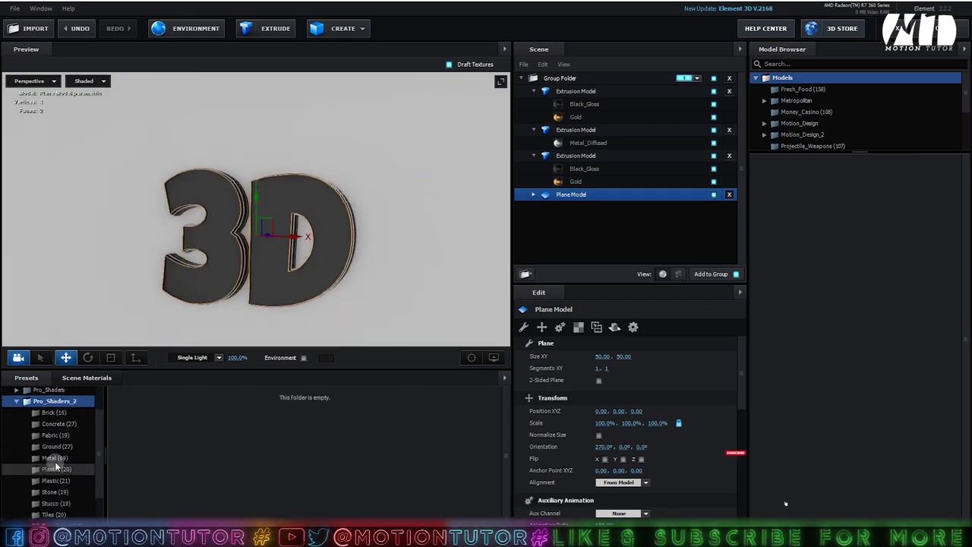
left_click(54, 459)
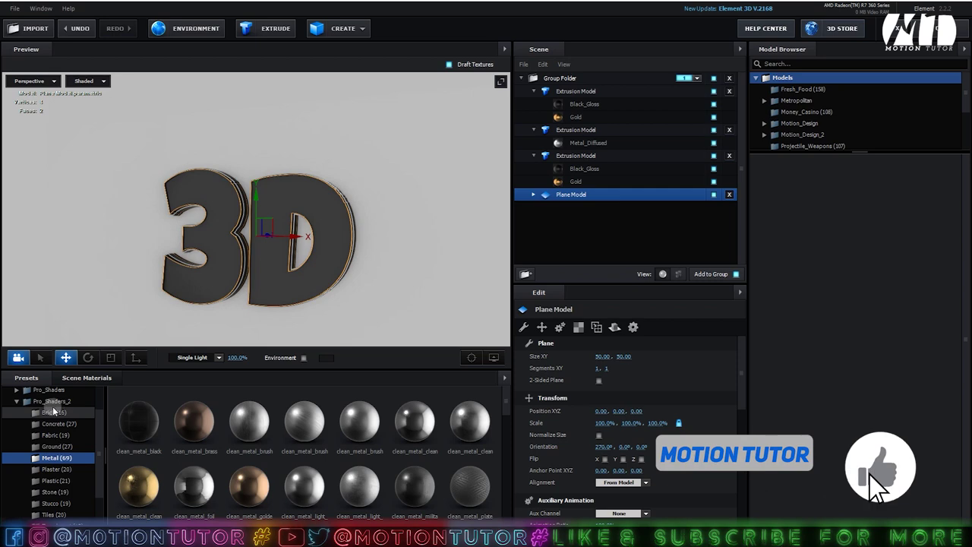
scroll(300, 444, "down", 3)
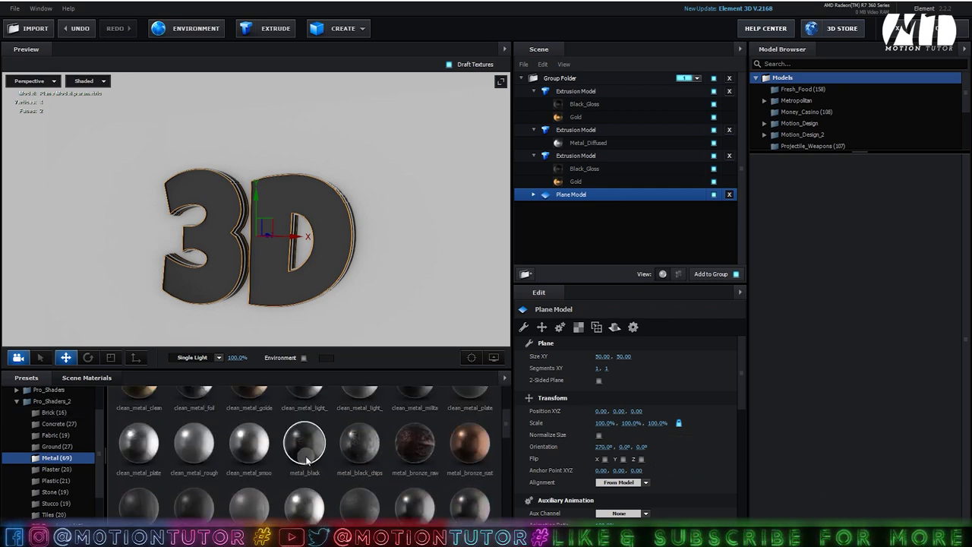
left_click_drag(304, 458, 342, 240)
scroll(342, 237, "up", 5)
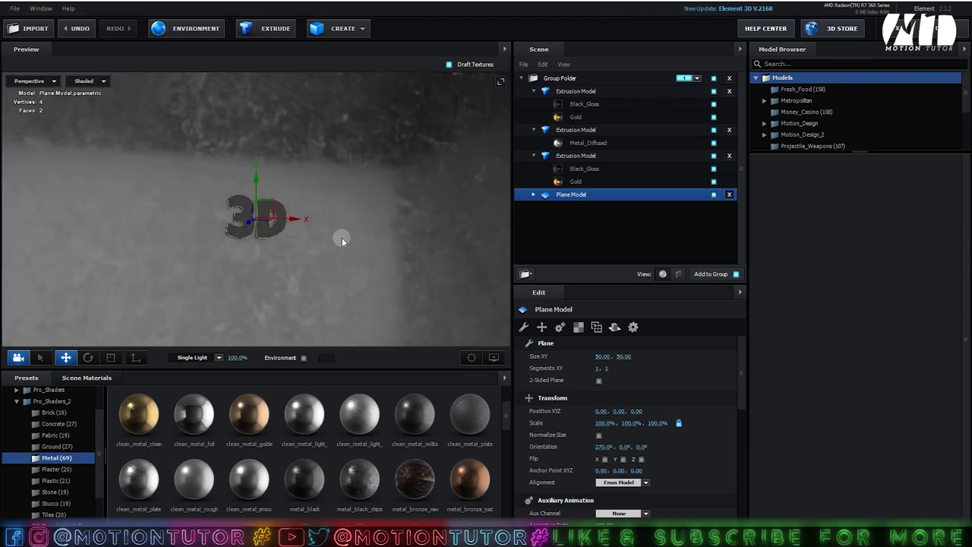
Set the plane's UV Repeat to 10 and 5 to tile the metal texture more finely.
left_click(578, 326)
left_click(597, 368)
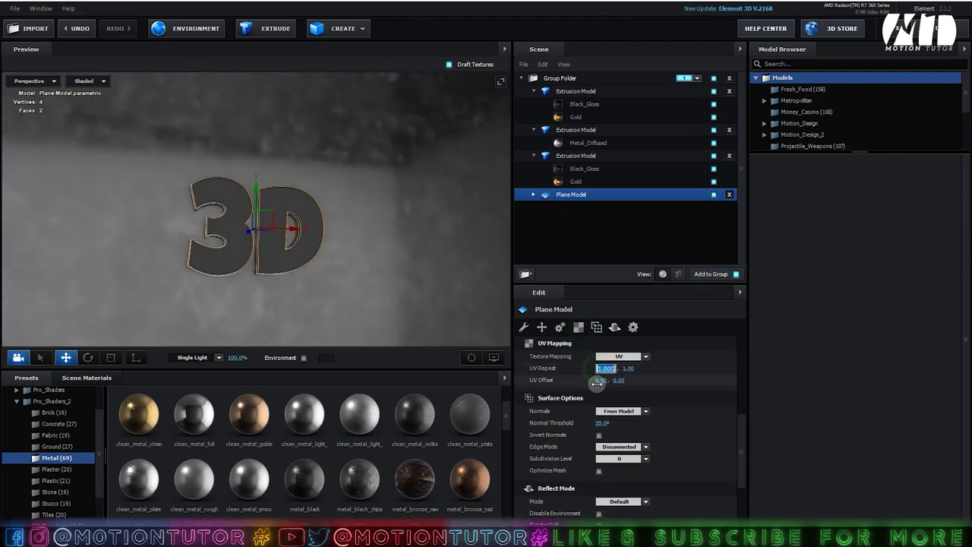
type("0")
key("Tab")
type("5")
key("Return")
scroll(373, 211, "down", 3)
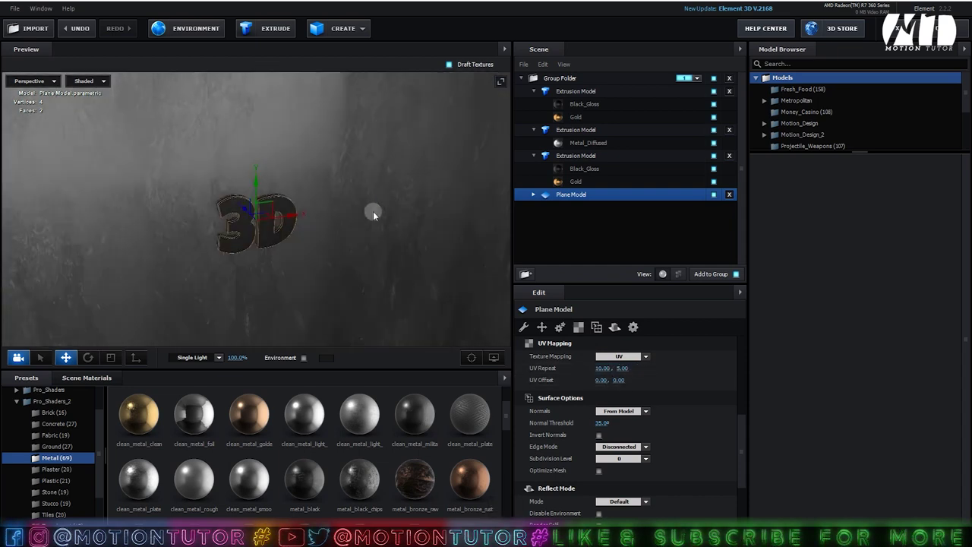
left_click_drag(386, 275, 523, 270)
Set the plane's Reflect Mode to Mirror Surface and accept the scene setup to return to the composition.
left_click(616, 325)
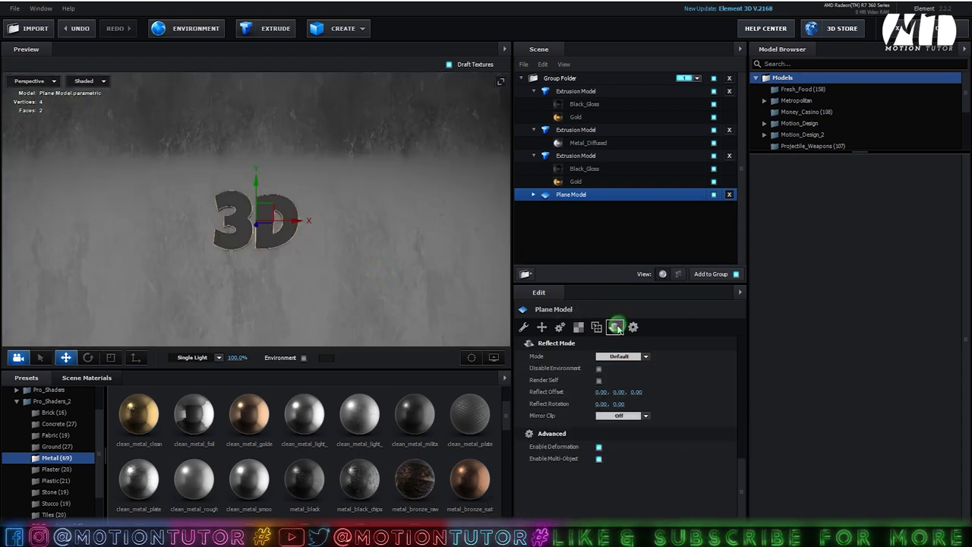
left_click(602, 354)
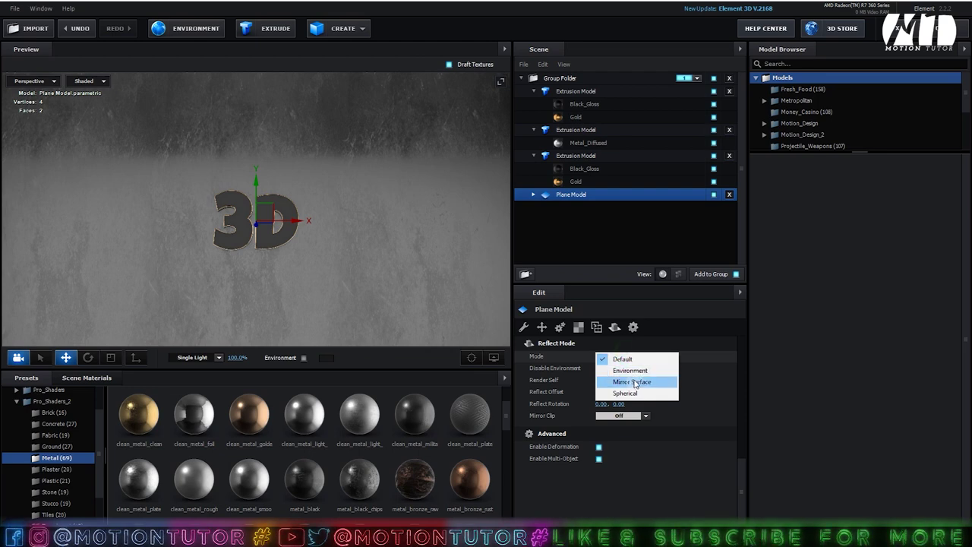
left_click(636, 382)
left_click_drag(377, 297, 262, 292)
left_click(916, 32)
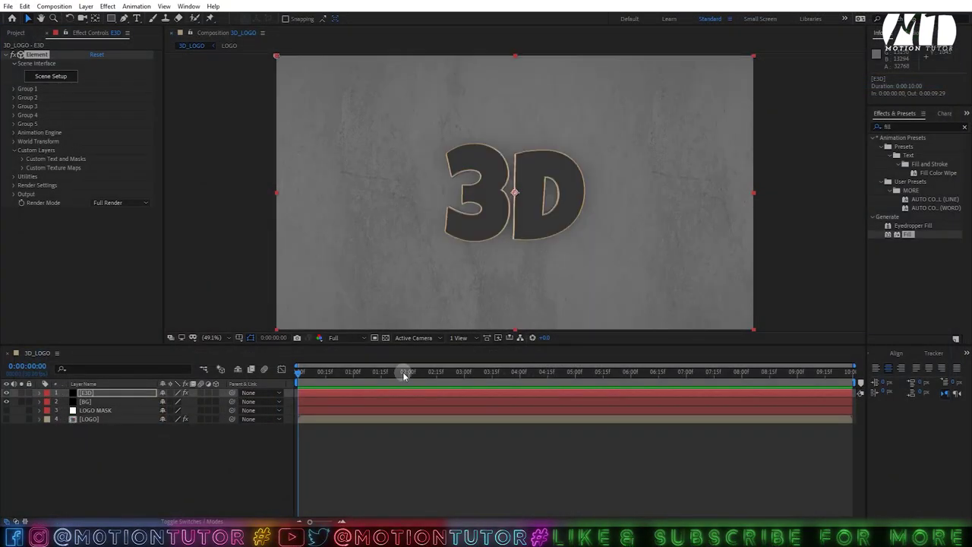
Add a two-node camera with the 35mm preset to the 3D_LOGO composition.
right_click(140, 446)
mouse_move(186, 334)
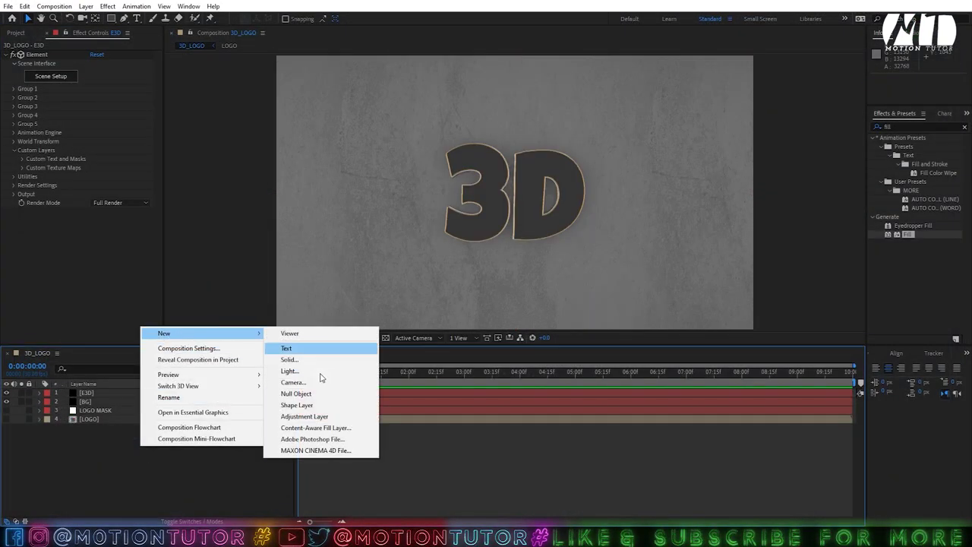
left_click(294, 381)
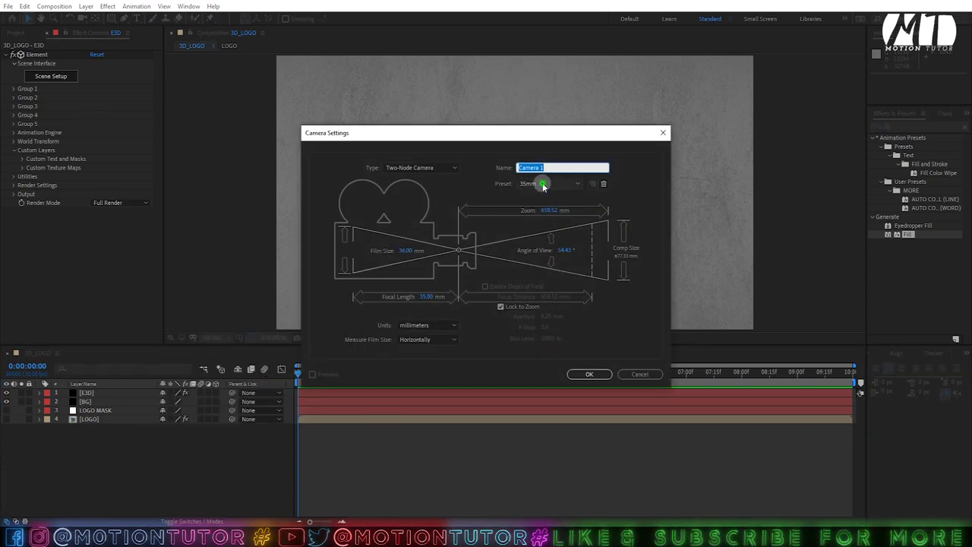
left_click(548, 183)
left_click(541, 252)
left_click(592, 374)
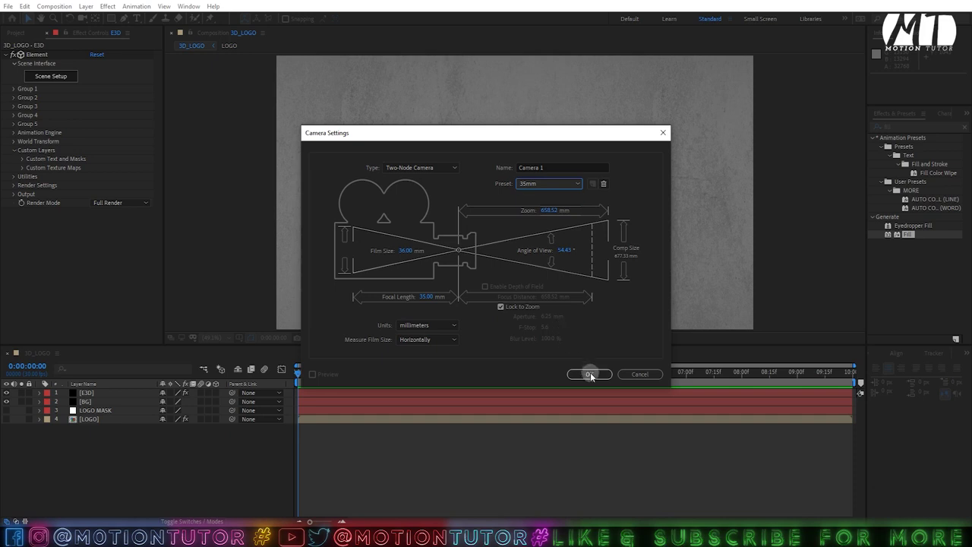
Accept the camera settings and add a null object named CC to the composition.
left_click(590, 373)
right_click(161, 449)
mouse_move(227, 337)
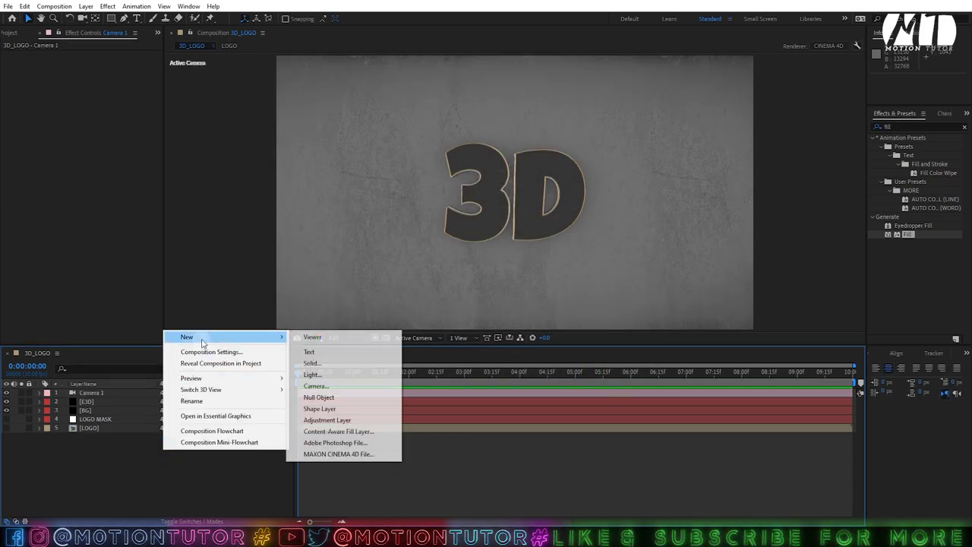
left_click(319, 397)
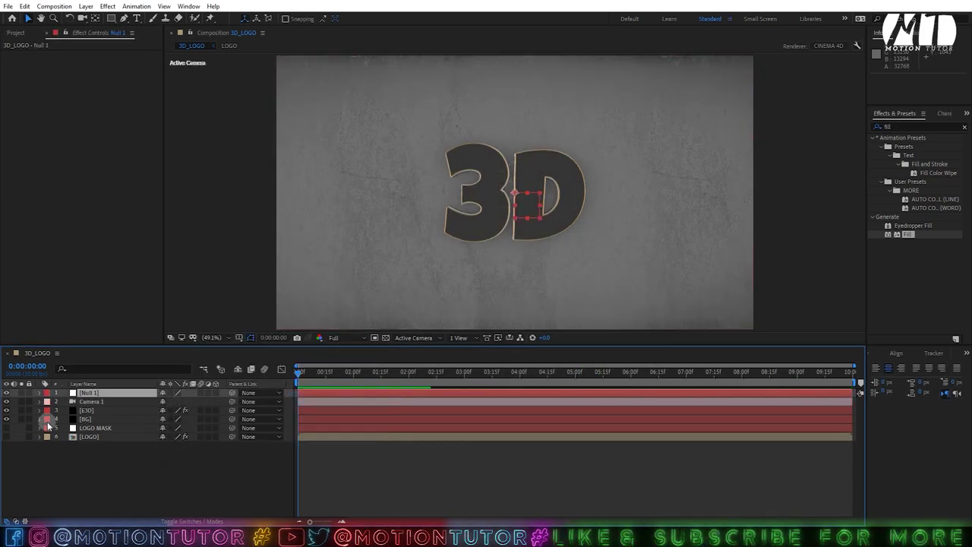
key("Return")
type("CC")
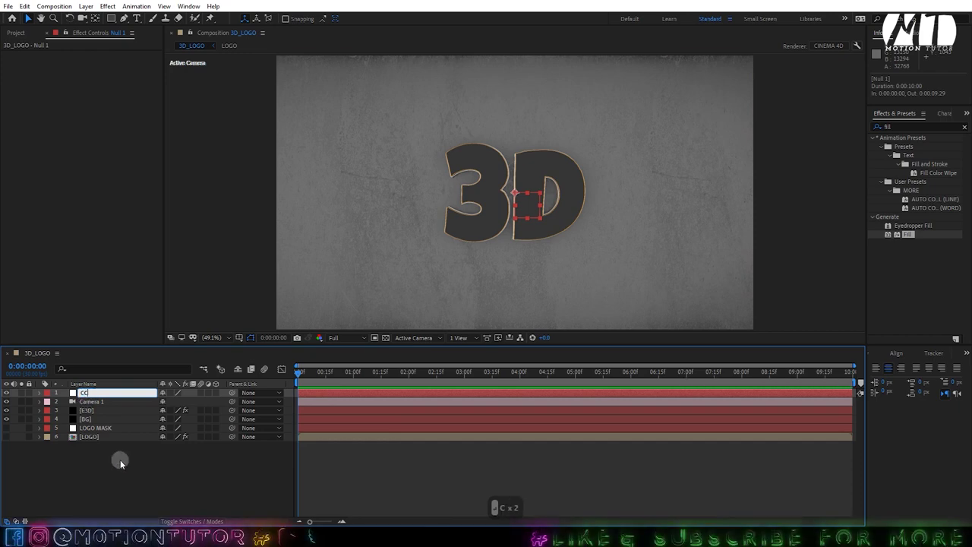
left_click(120, 460)
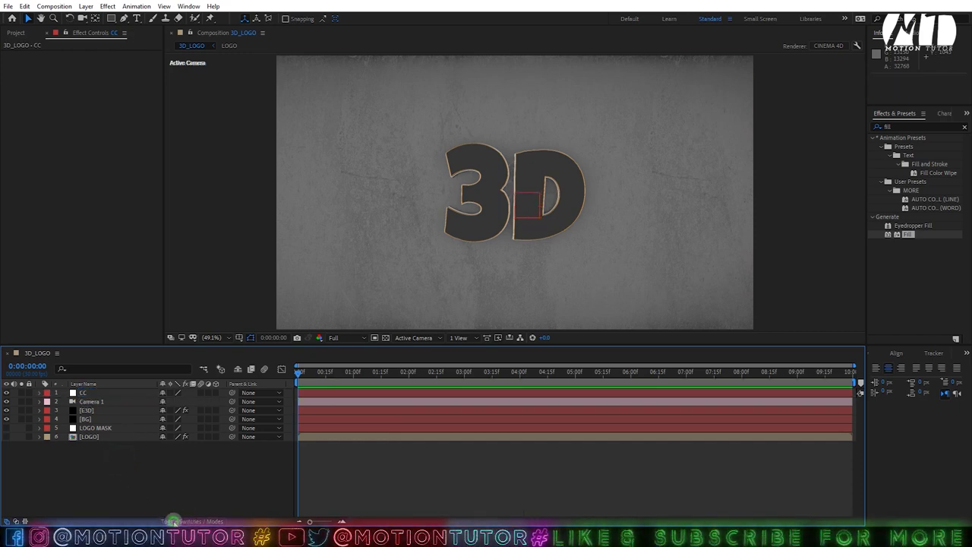
Make the CC null a 3D layer and parent Camera 1 to it.
left_click(211, 430)
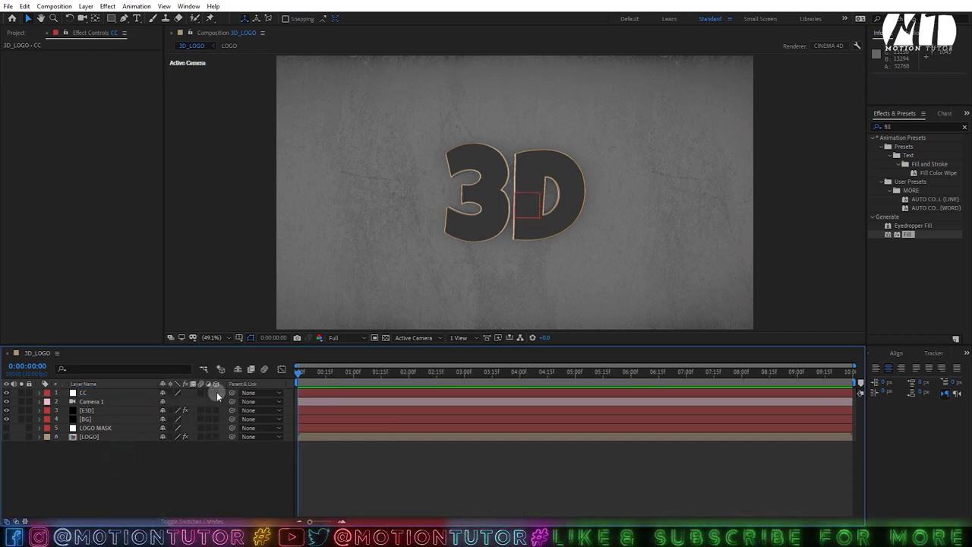
left_click(216, 392)
left_click(101, 391)
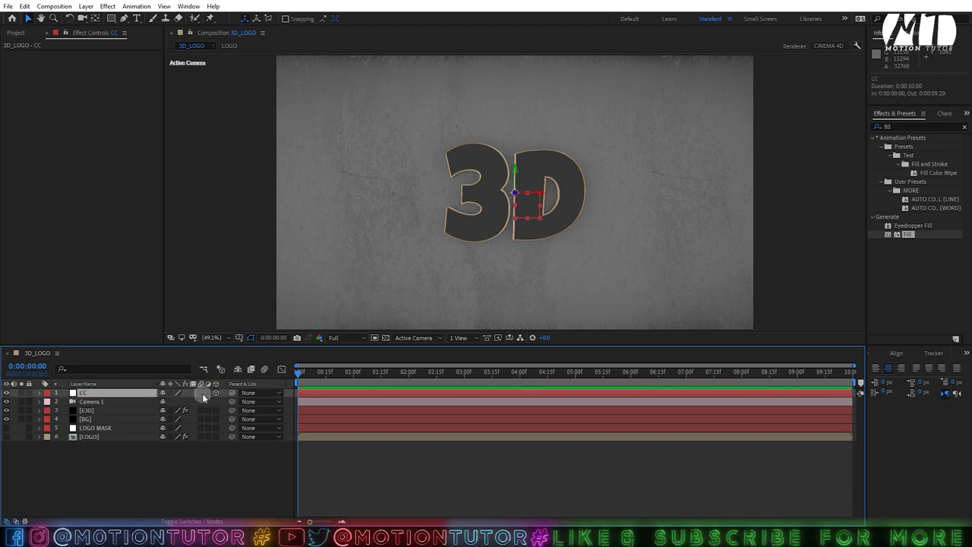
left_click_drag(231, 401, 101, 389)
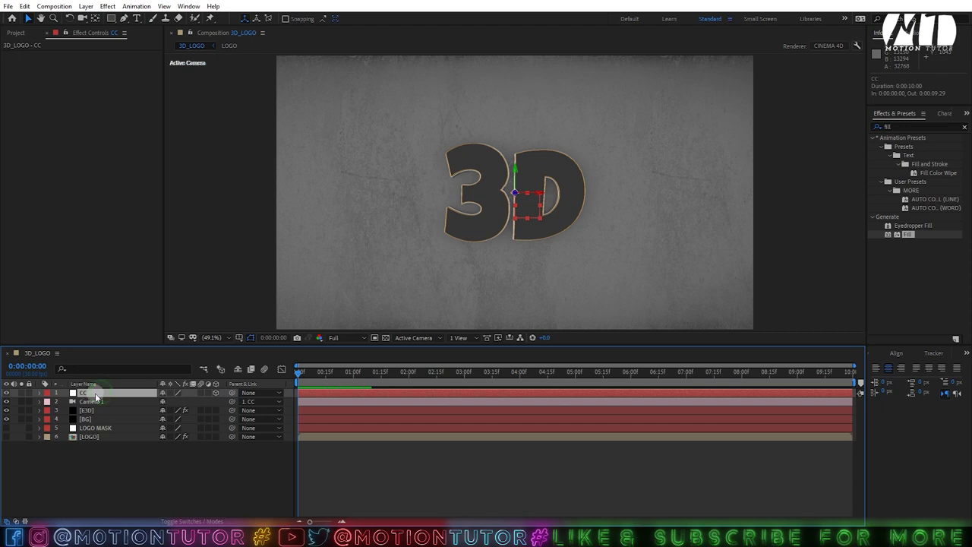
Rotate the CC null to 44° on X and 31° on Y to angle the camera.
key("r")
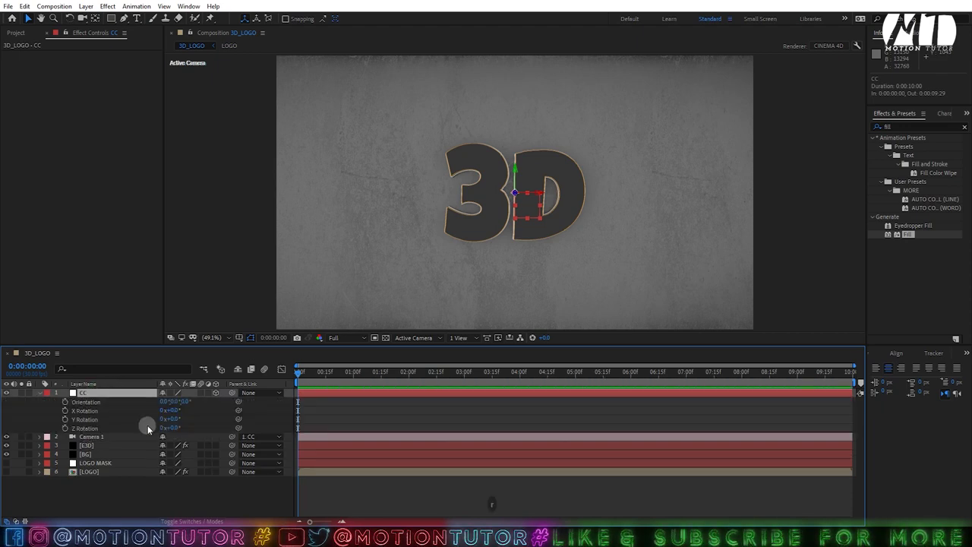
left_click_drag(170, 417, 196, 407)
left_click(139, 411)
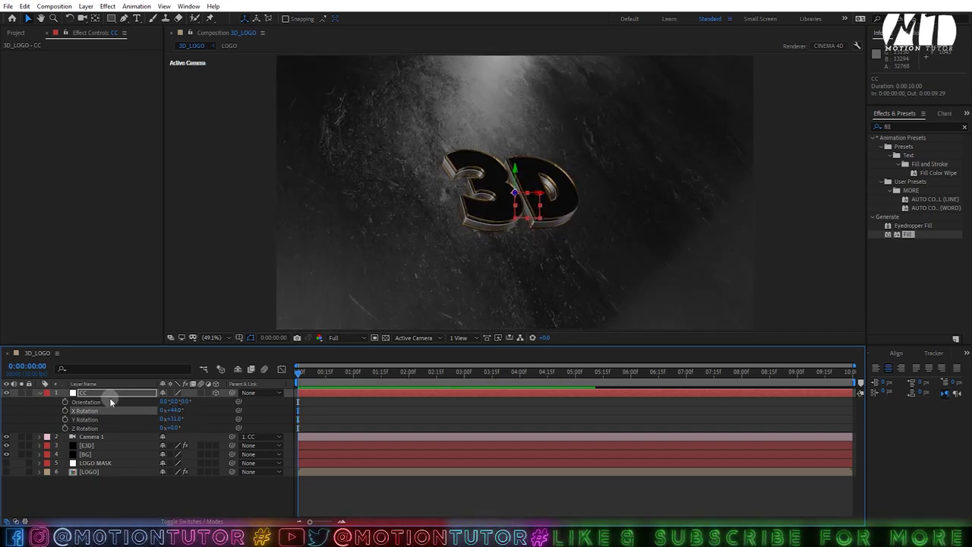
Set the CC null's Scale to 50% on all axes to bring the camera closer.
left_click(109, 393)
key("s")
mouse_move(175, 402)
left_mouse_down()
mouse_move(131, 401)
mouse_move(181, 406)
left_mouse_up()
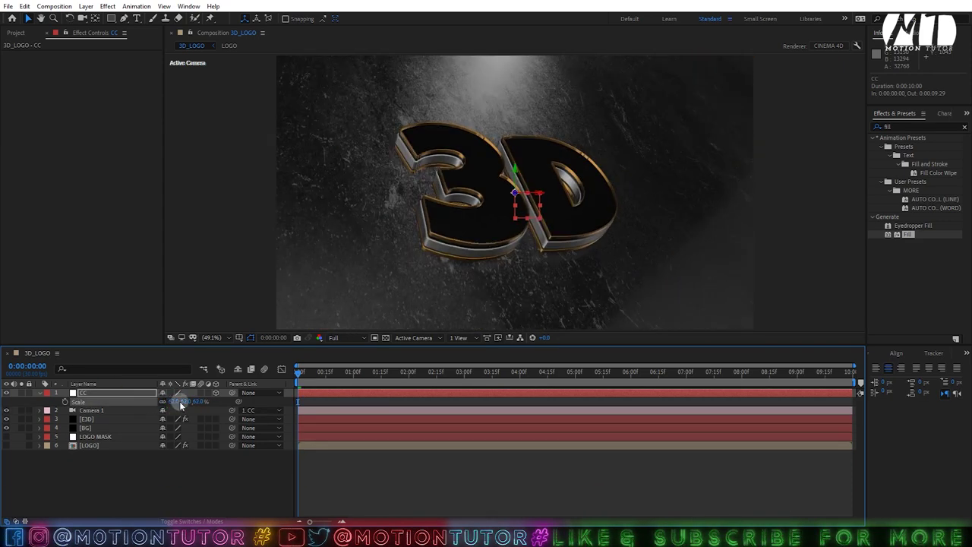
left_click(175, 401)
type("5")
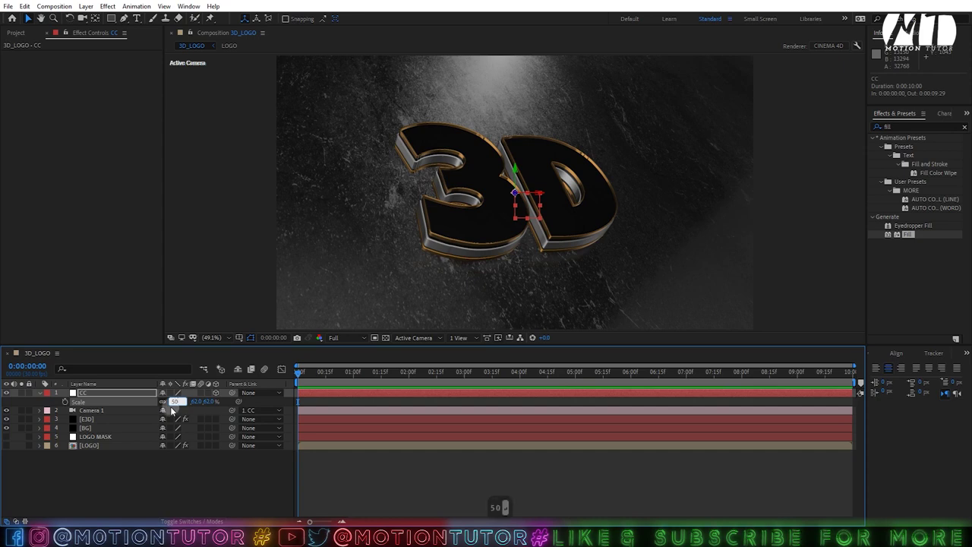
type("0")
key("Return")
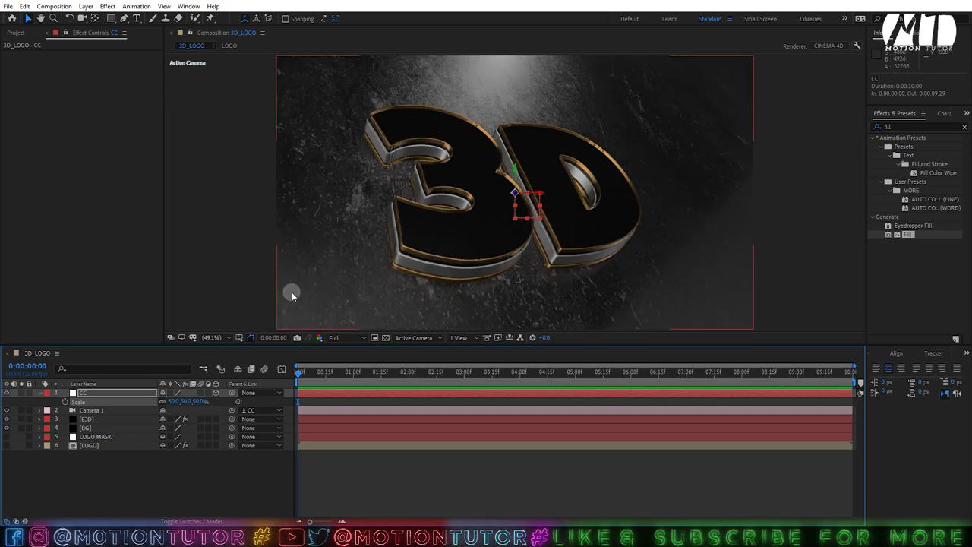
left_click(41, 393)
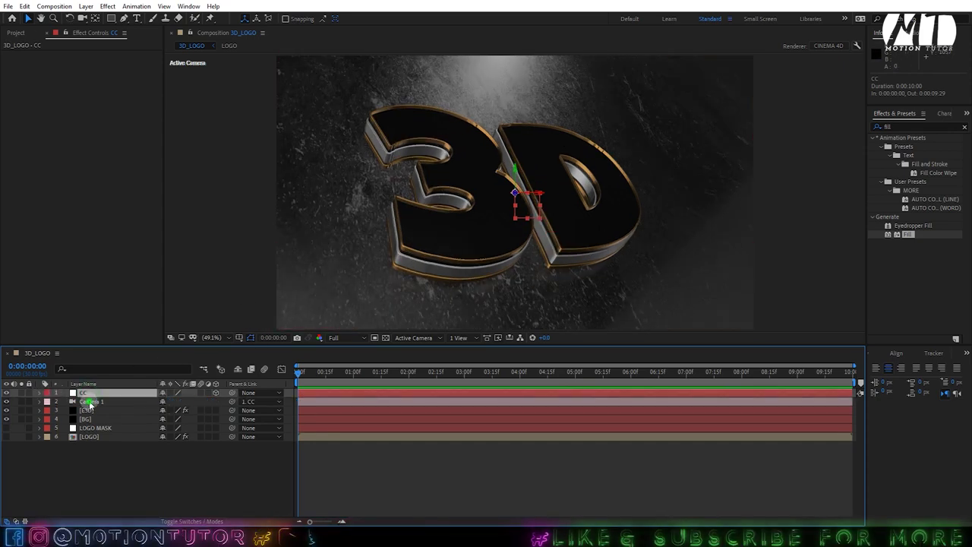
Enable ambient occlusion in the E3D layer's Element render settings and set SSAO Intensity to 7.
left_click(88, 410)
left_click(41, 232)
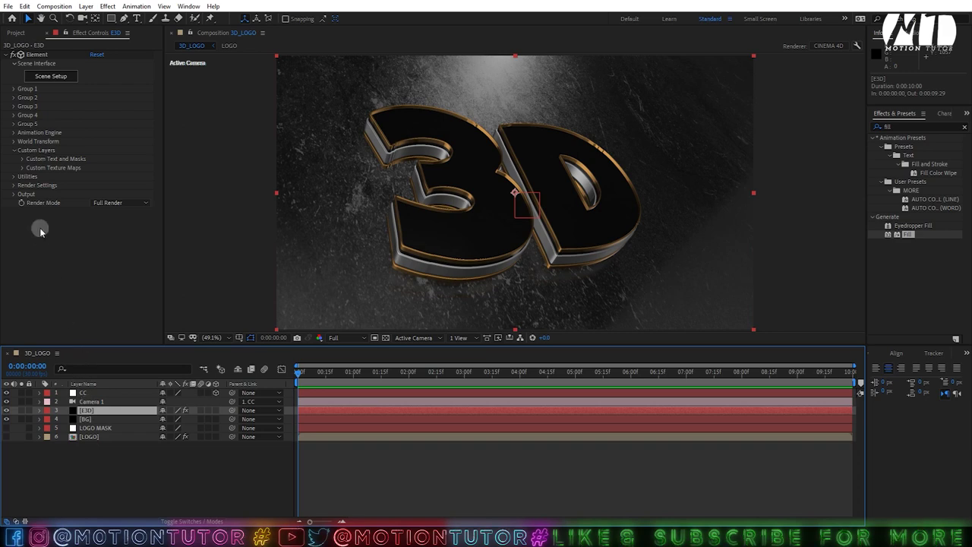
left_click(14, 185)
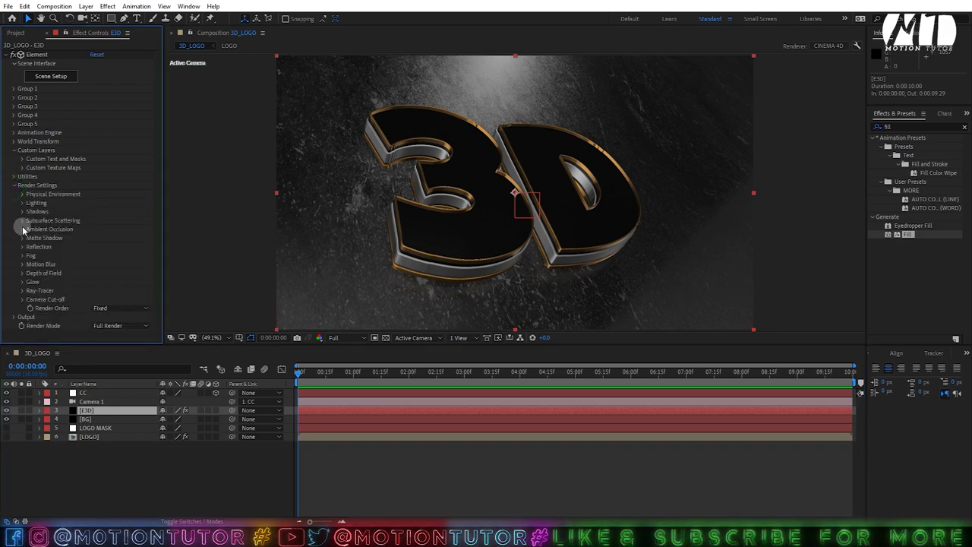
left_click(23, 229)
left_click(92, 217)
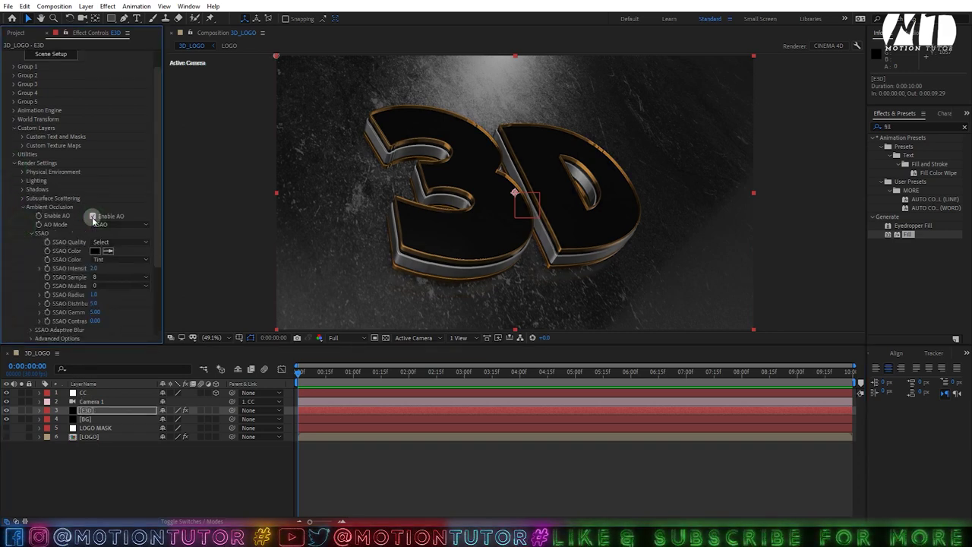
left_click(92, 268)
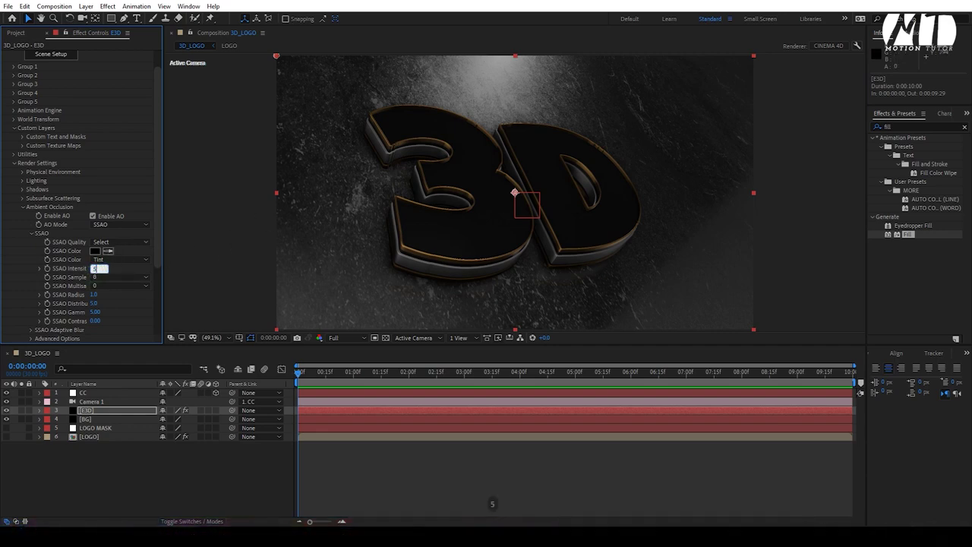
left_click(6, 260)
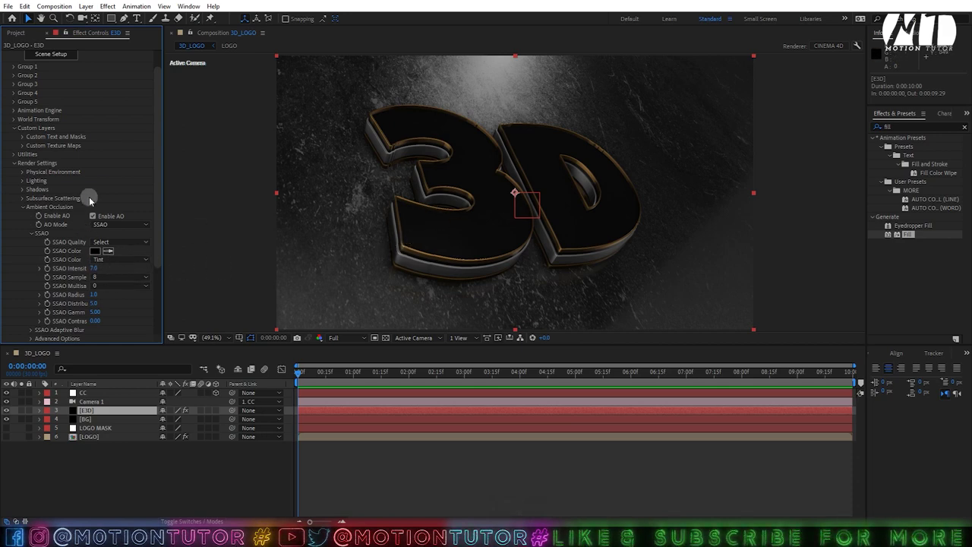
Create a new composition named Texture at 1080 × 1080 px.
left_click(24, 33)
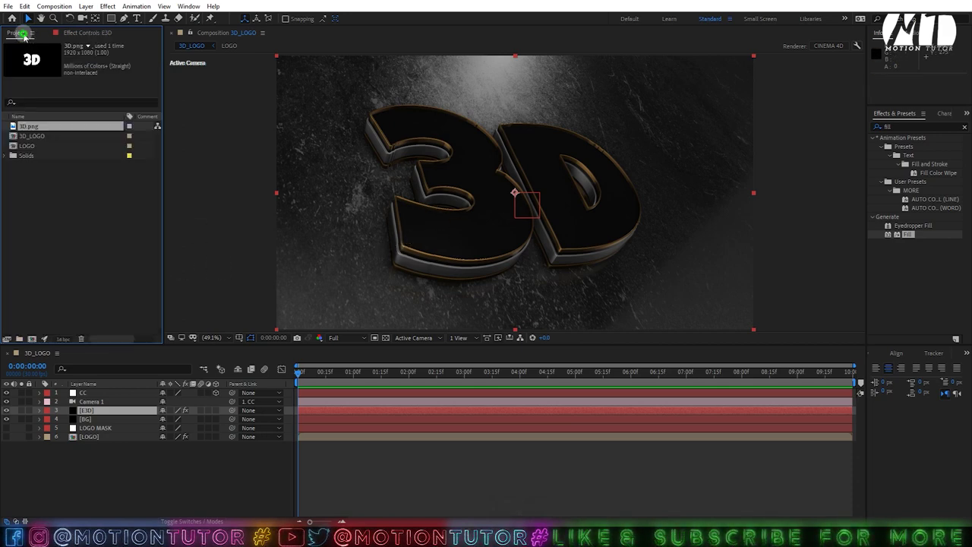
left_click(70, 238)
left_click(35, 337)
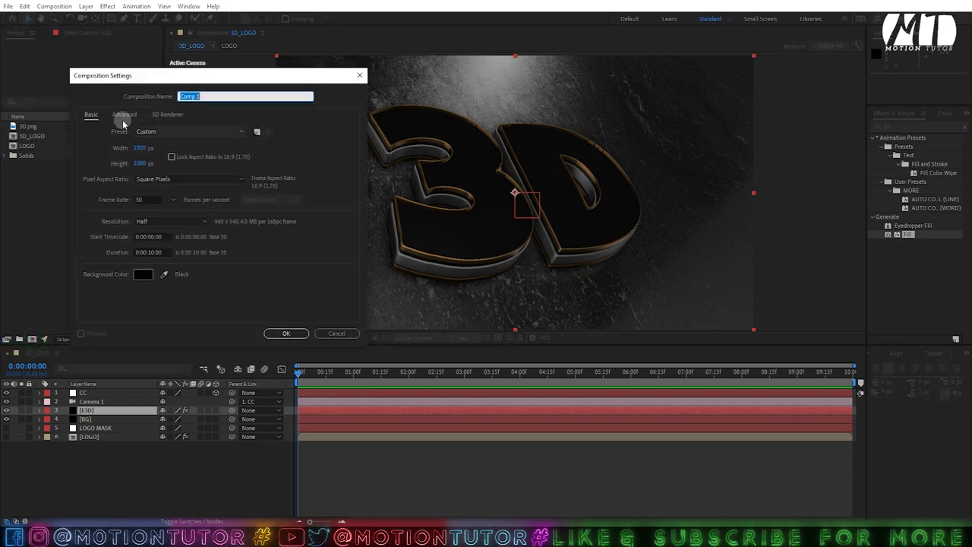
left_click(143, 149)
type("1080")
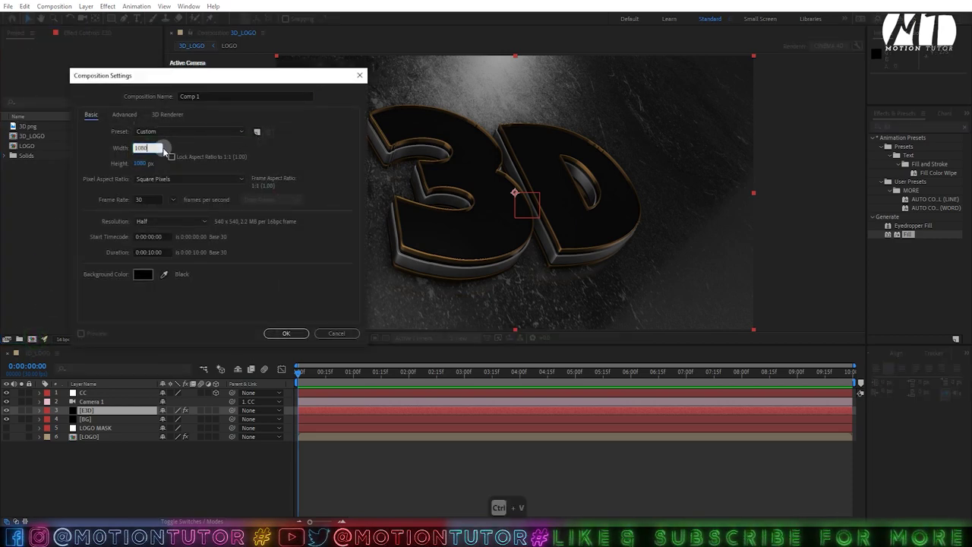
left_click(213, 96)
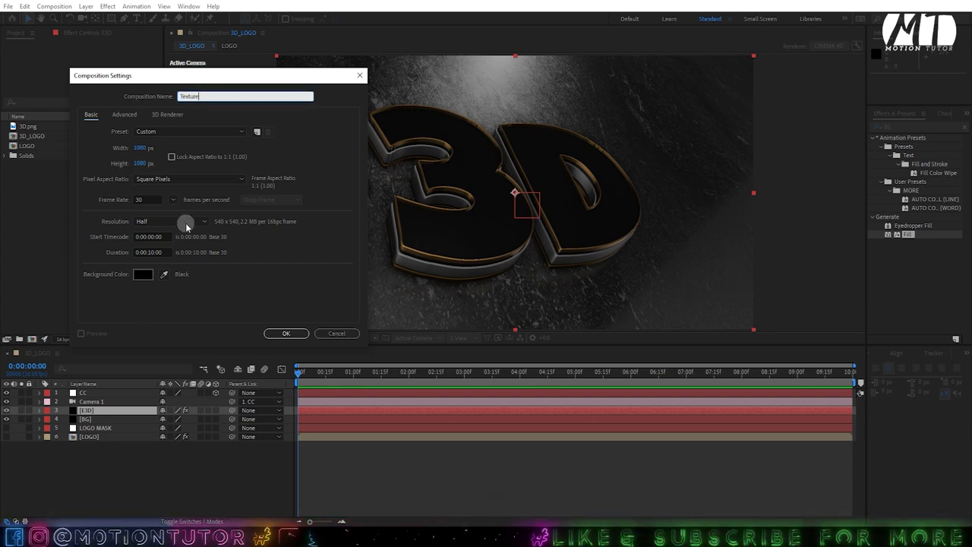
left_click(283, 332)
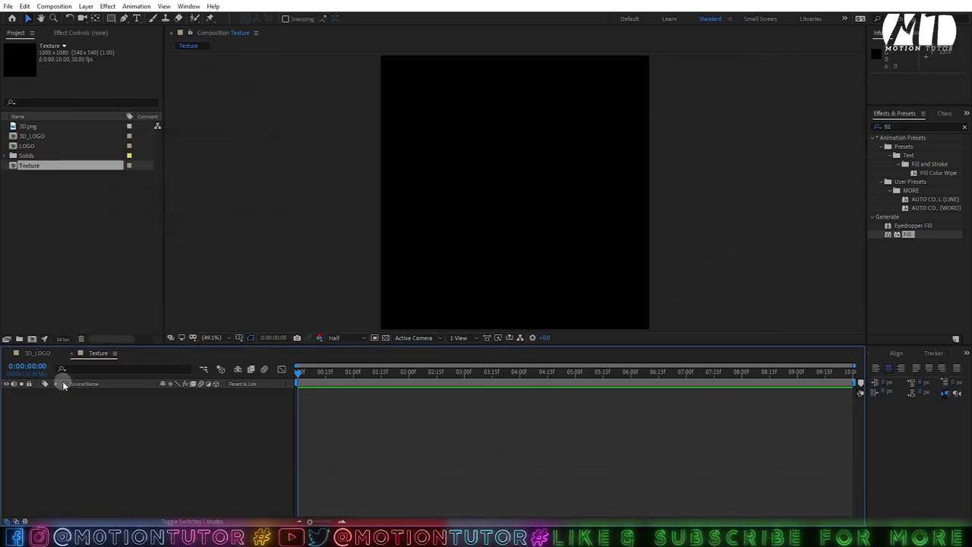
Add a comp-sized black solid to the Texture composition and apply the Fractal Noise effect to it.
key("ctrl+y")
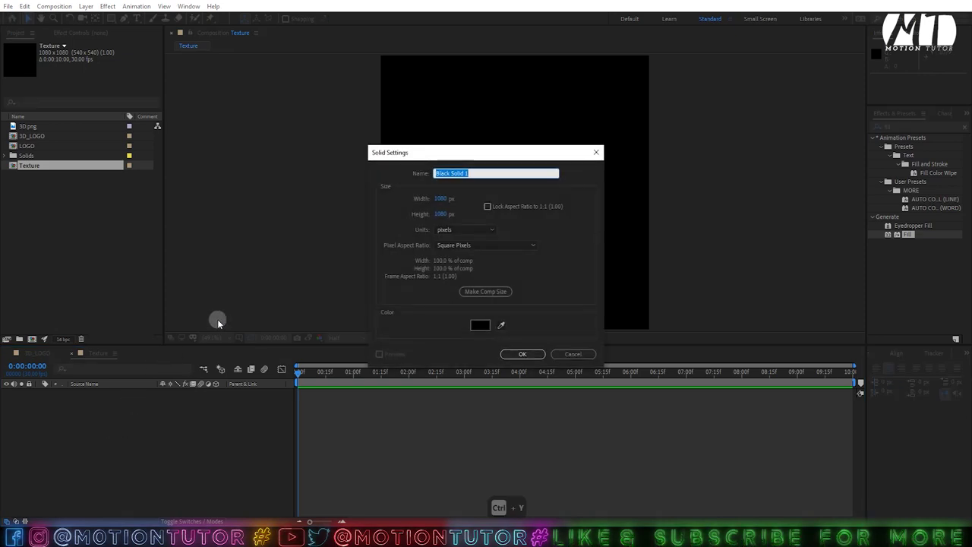
key("Return")
left_click(897, 127)
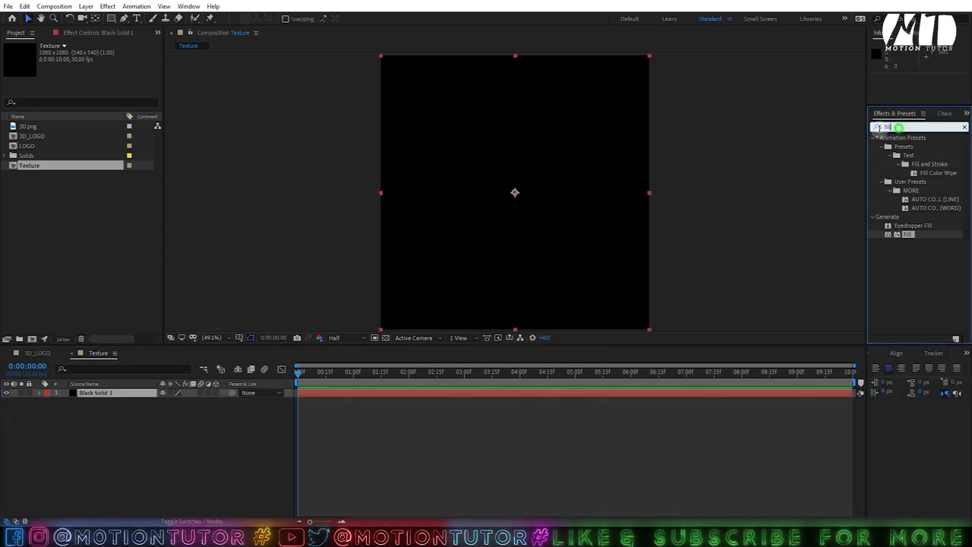
type("fra")
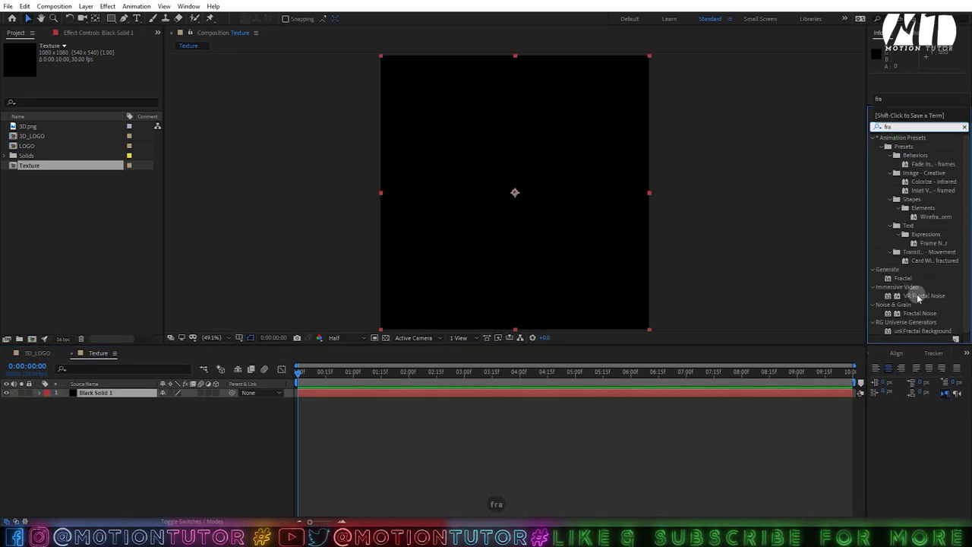
double_click(919, 312)
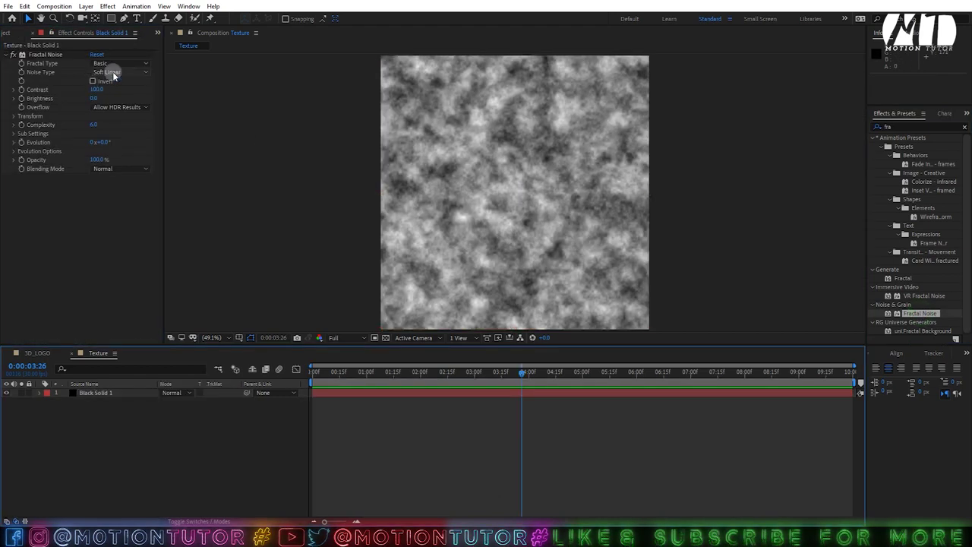
Configure the Fractal Noise with Block noise type, Complexity 1, Contrast 288 and Brightness -139.
left_click(113, 72)
left_click(108, 81)
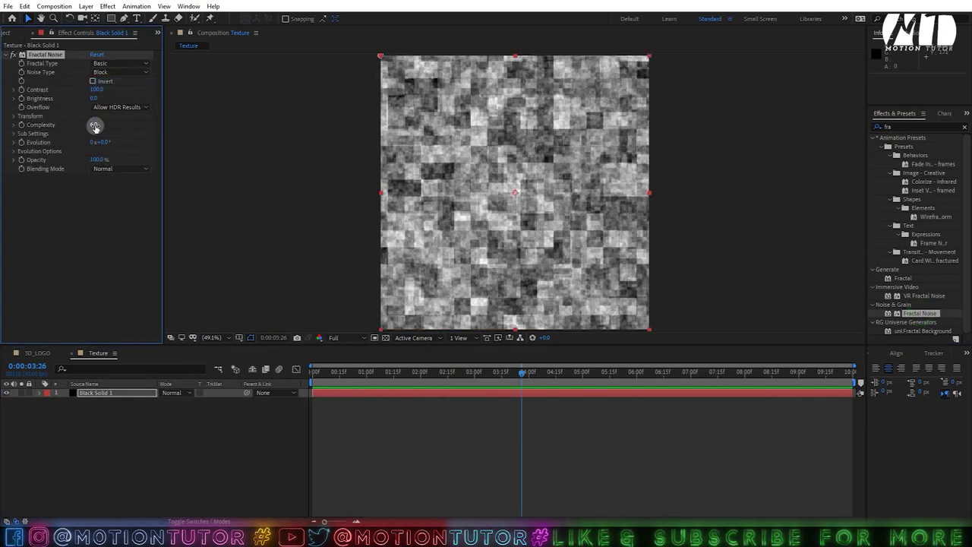
left_click(95, 126)
type("1")
key("Return")
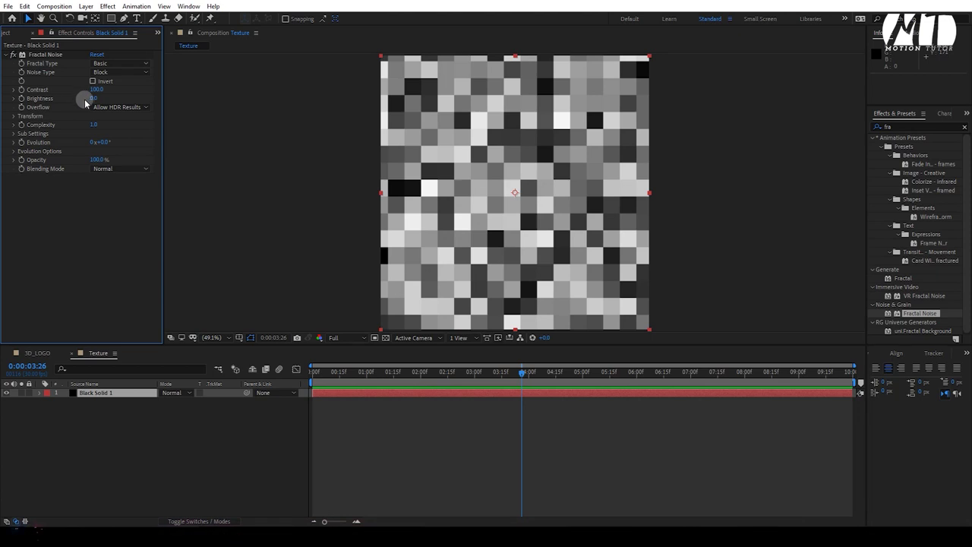
left_click_drag(92, 97, 194, 91)
left_click_drag(59, 98, 54, 104)
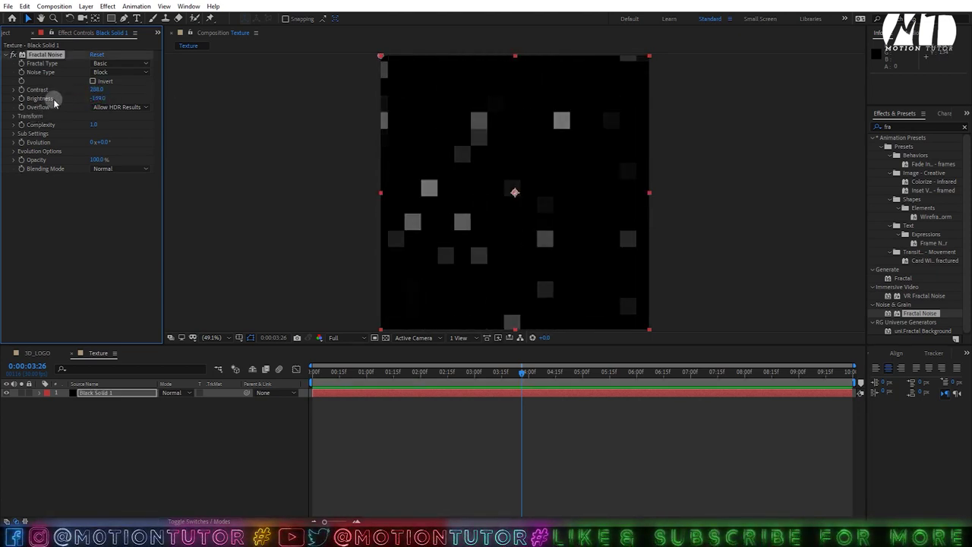
Set the Fractal Noise transform Scale to 20 to shrink the blocks.
left_click(13, 115)
left_click(101, 142)
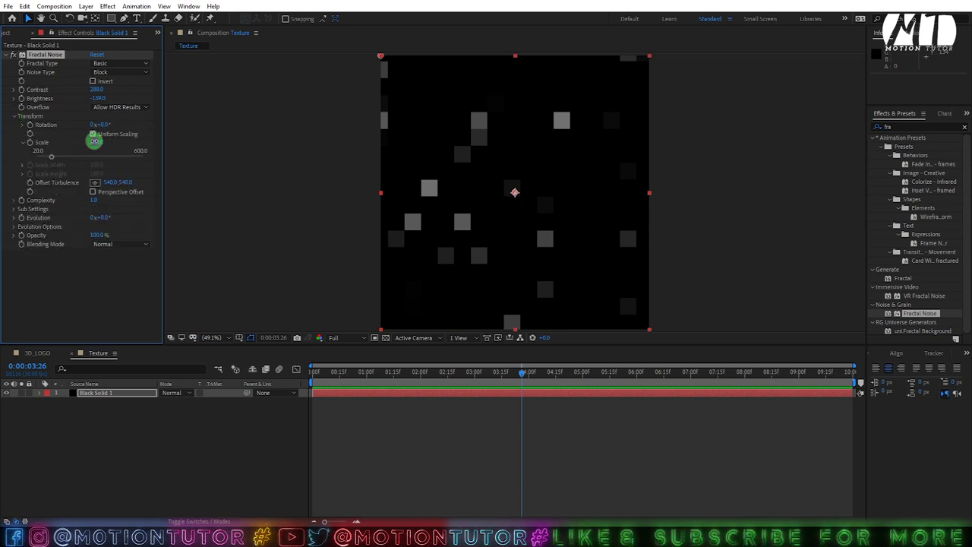
left_click_drag(94, 142, 91, 93)
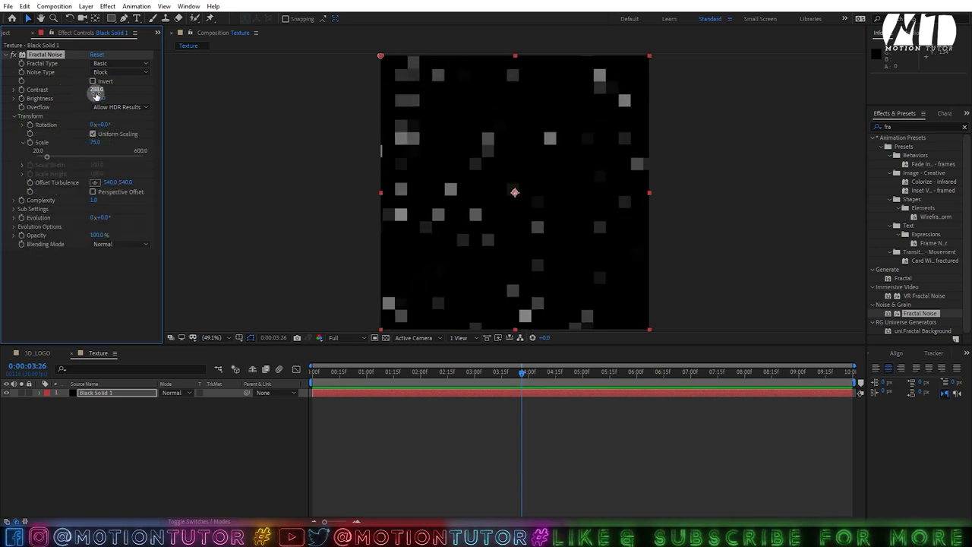
type("2")
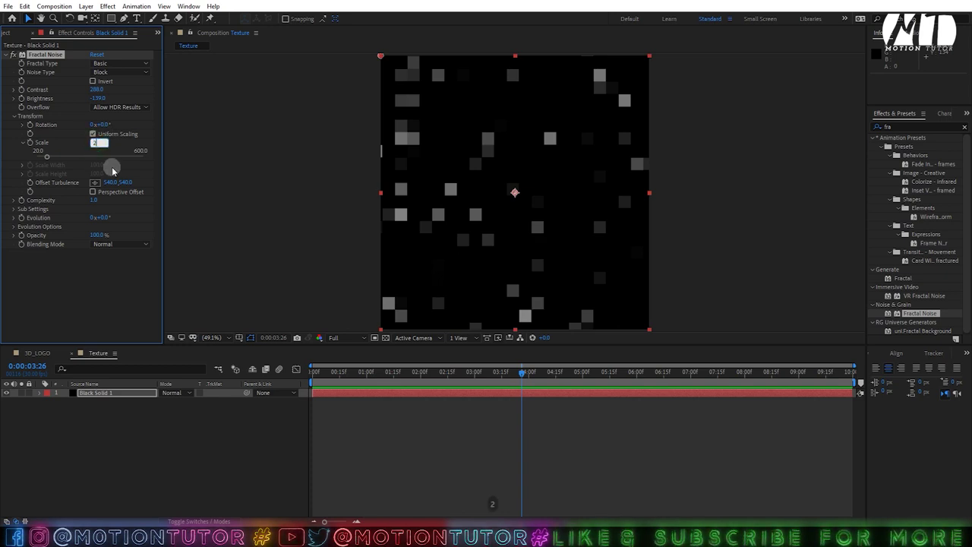
type("0")
key("Return")
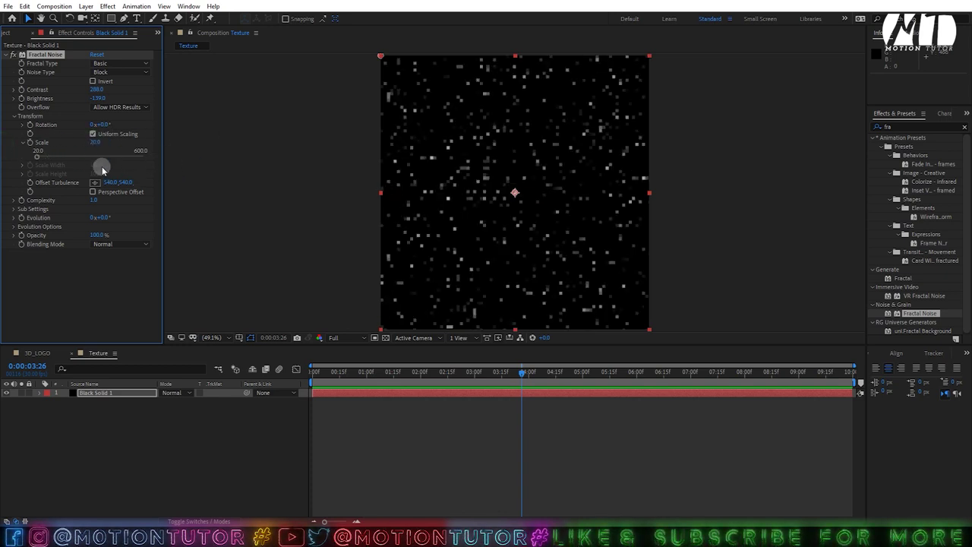
Set the Fractal Noise Contrast to 220 and Brightness to -134, and animate its Evolution with the expression time*300.
left_click_drag(77, 90, 82, 99)
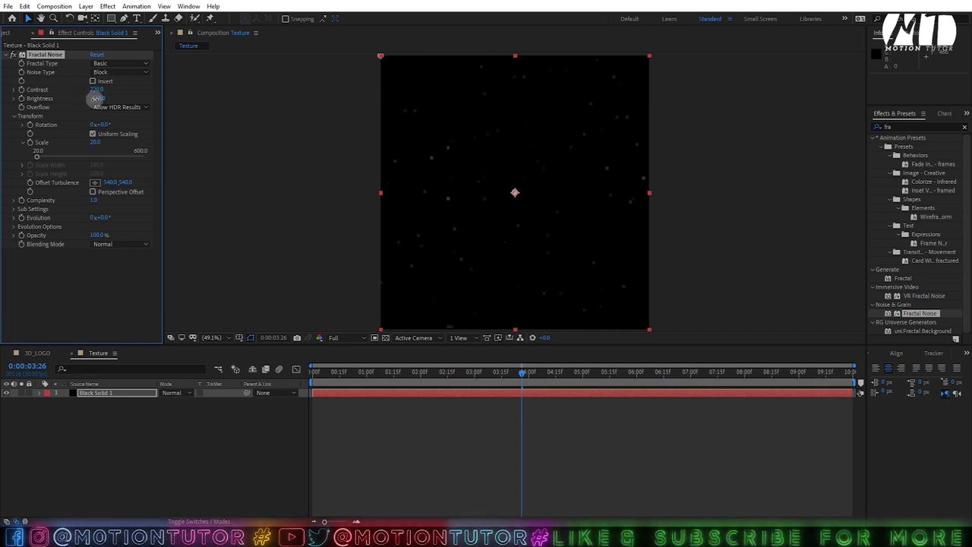
left_click(21, 218, "alt")
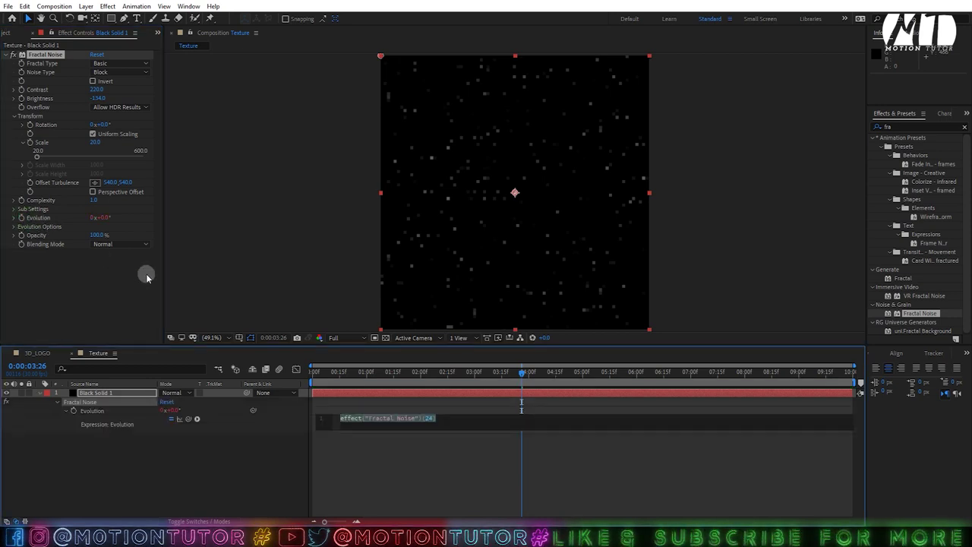
type("time*300")
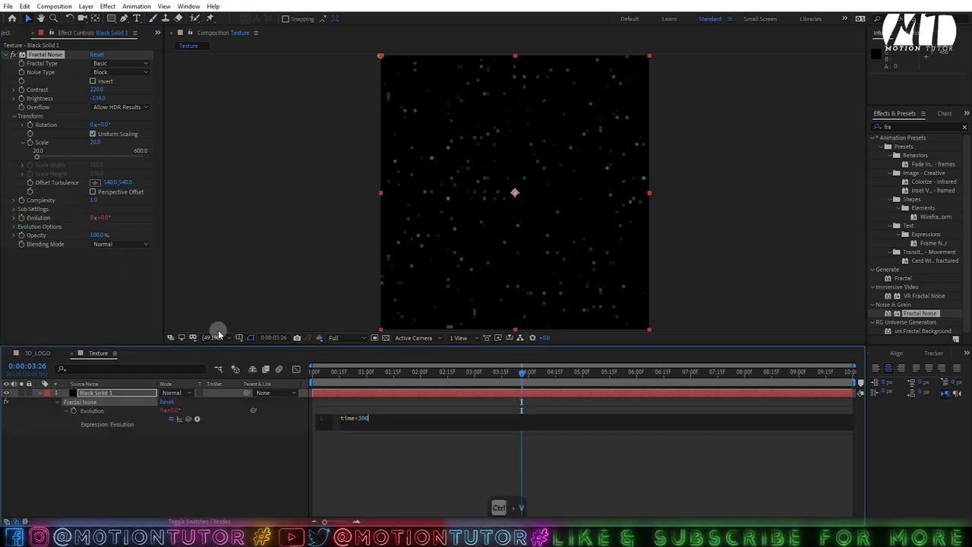
left_click(341, 420)
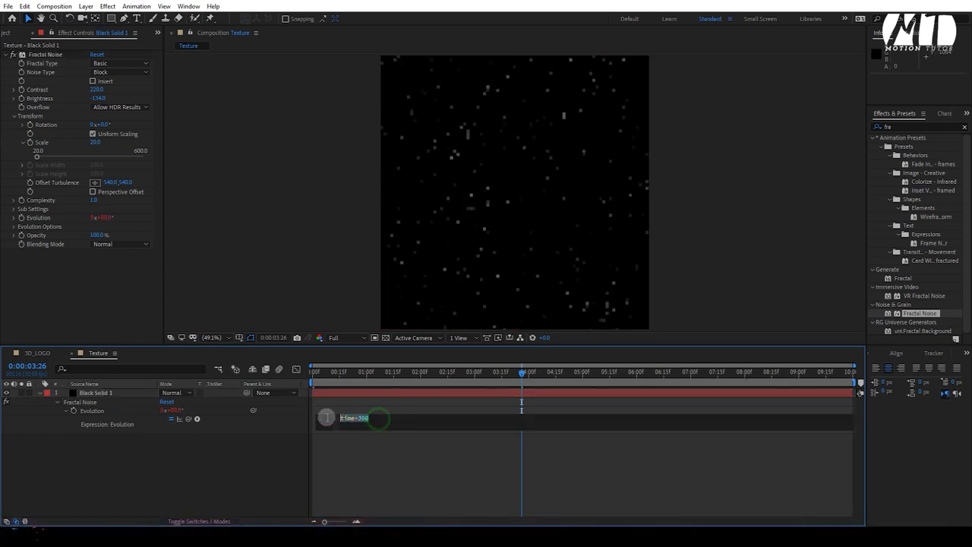
left_click(296, 454)
key("space")
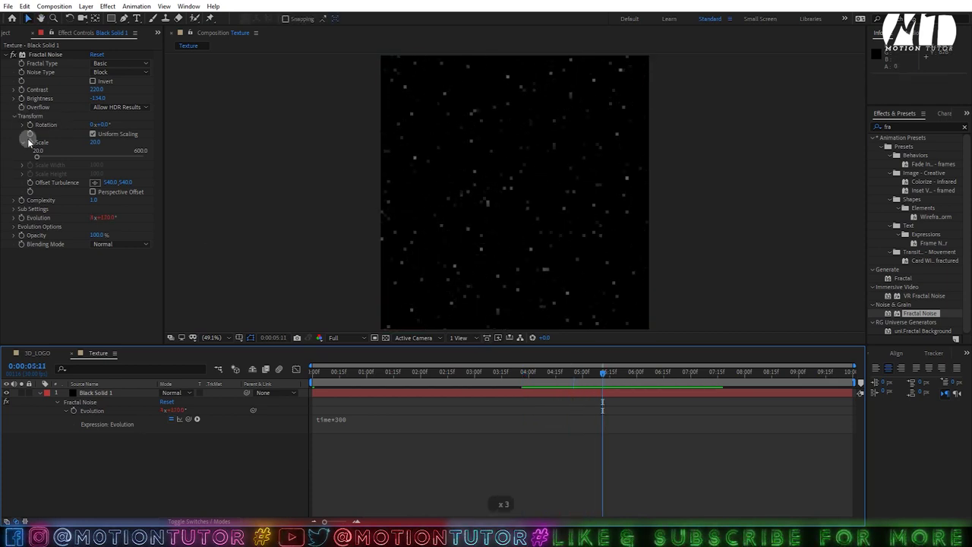
Apply the Curves effect to the black solid and bend the RGB curve upward to brighten the noise blocks.
left_click(924, 131)
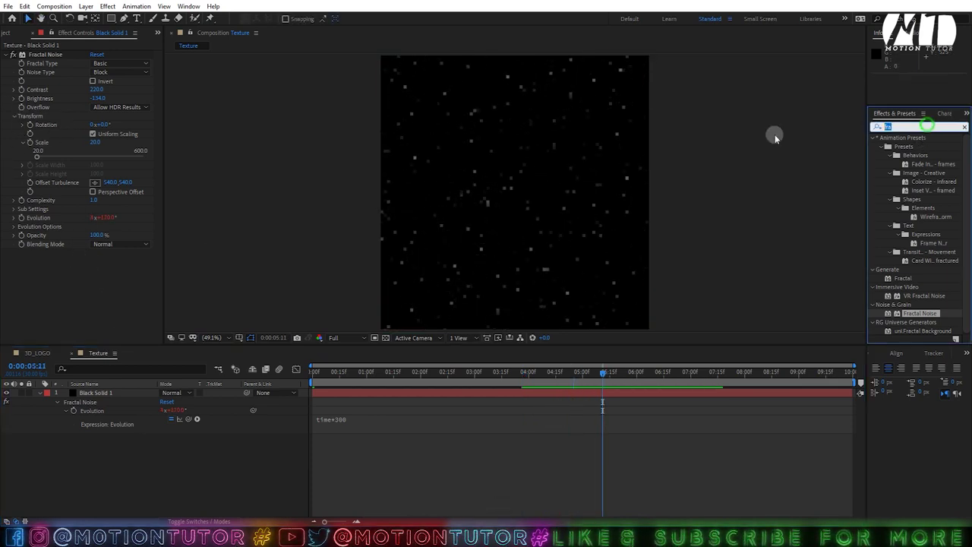
type("cur")
left_click_drag(911, 251, 66, 218)
key("slash")
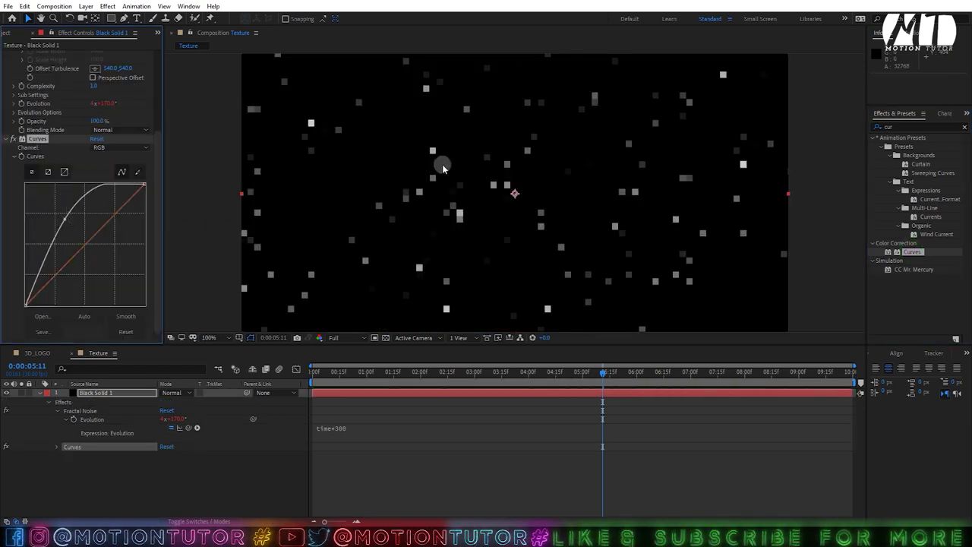
key("comma")
key("comma")
key("comma")
key("comma")
key("period")
key("period")
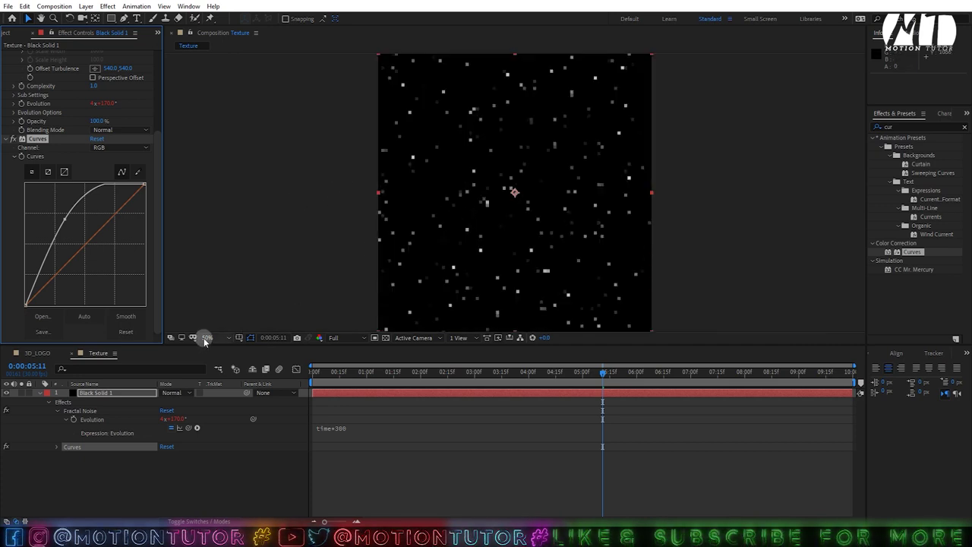
left_click(205, 337)
left_click(223, 167)
Duplicate the black solid and set the lower copy's track matte to Luma Matte "Black Solid 1".
left_click(105, 393)
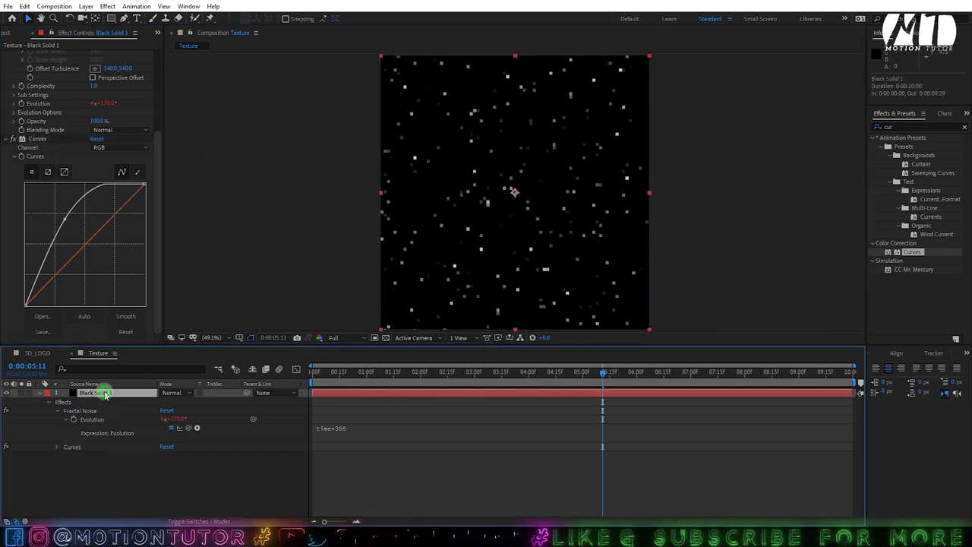
key("ctrl+d")
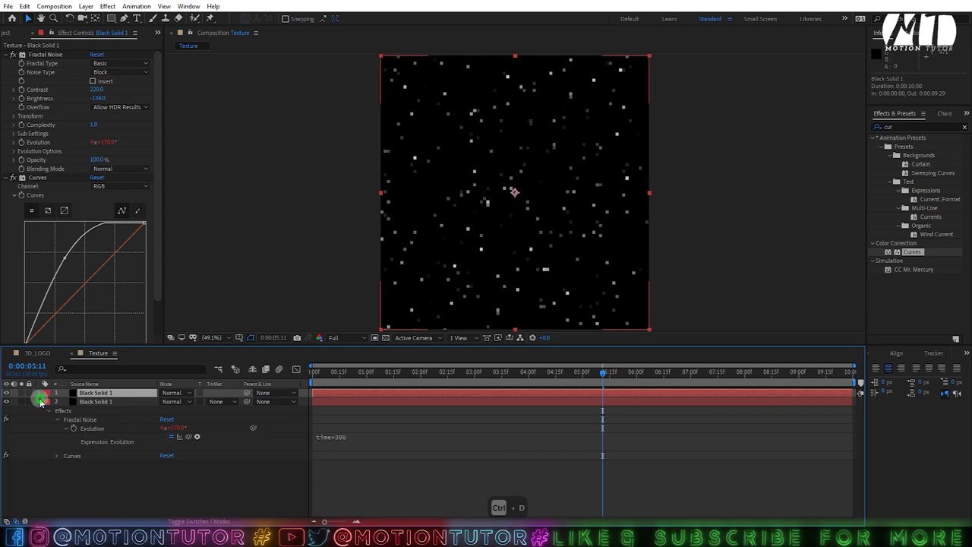
left_click(40, 401)
left_click(212, 519)
left_click(213, 520)
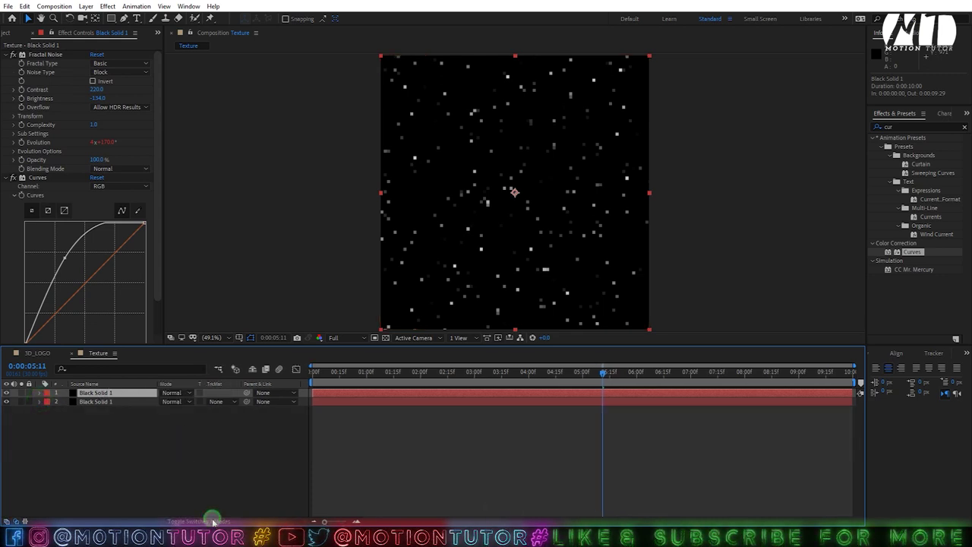
left_click(215, 401)
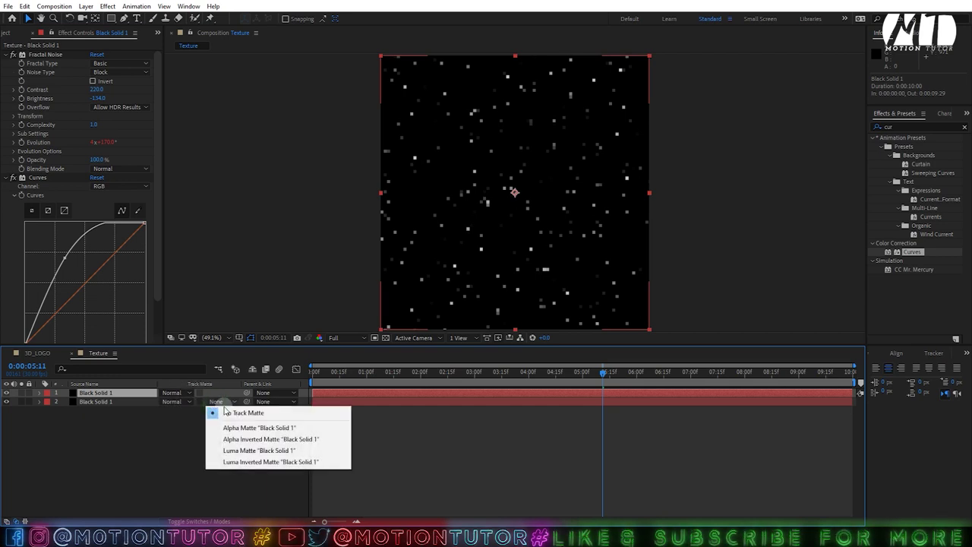
left_click(247, 450)
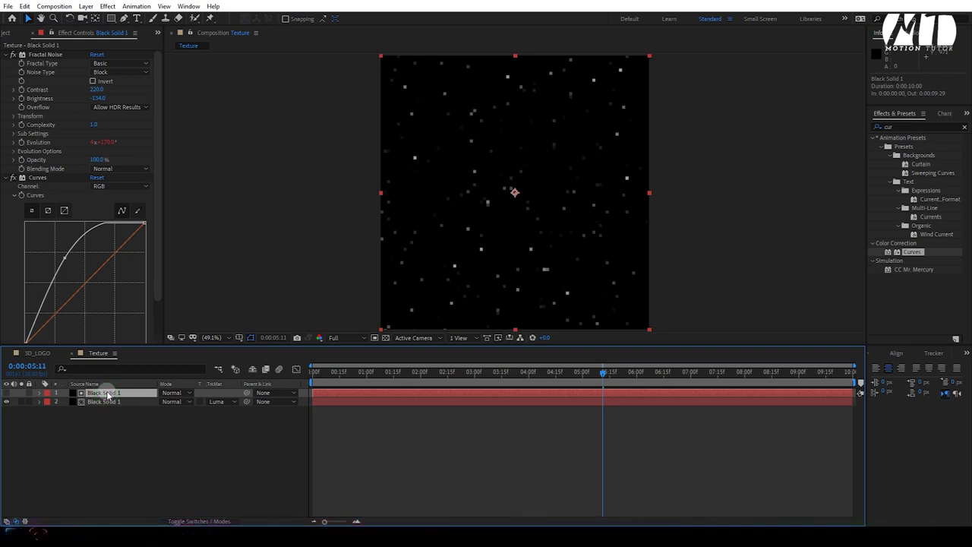
Duplicate the matte layer, make the new copy visible and soloed, and set its Fractal Noise Scale to 50.
key("ctrl+d")
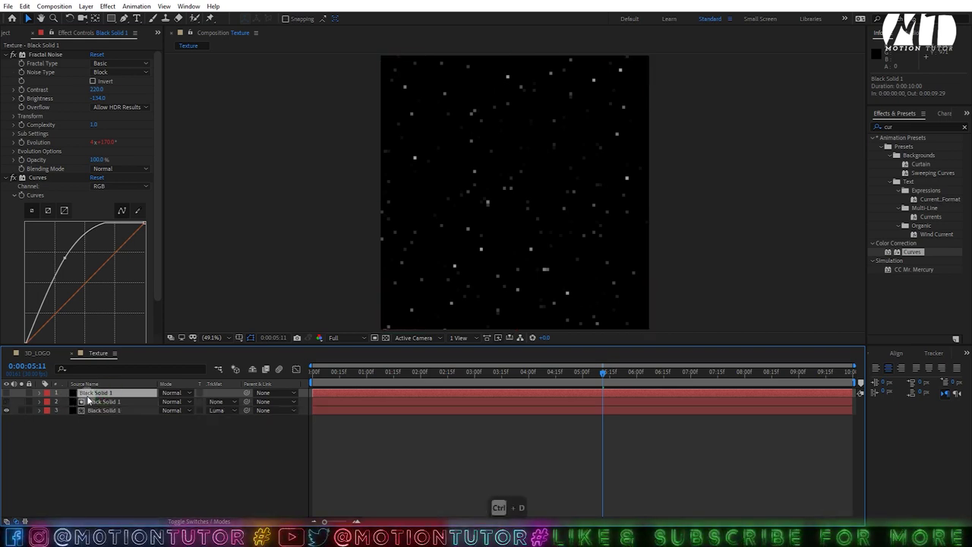
left_click(7, 393)
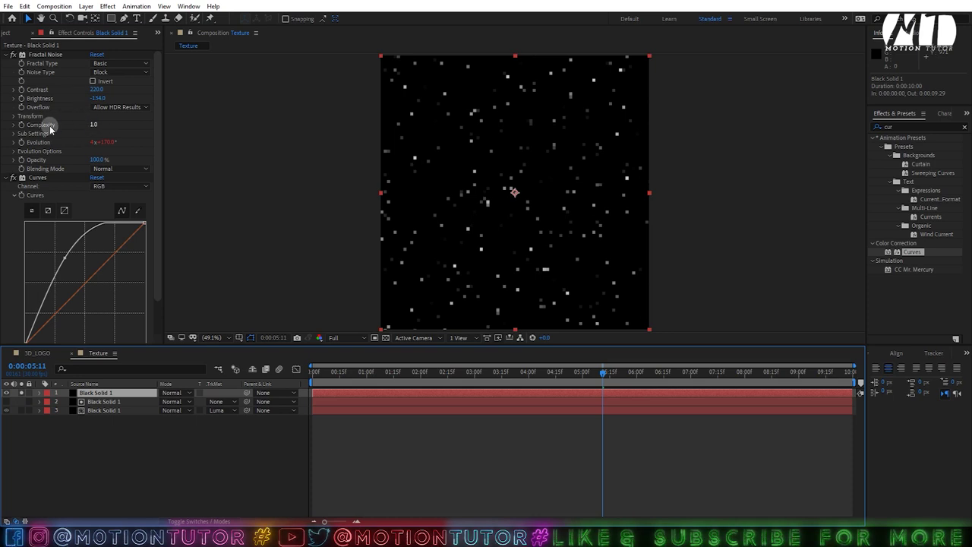
left_click(13, 116)
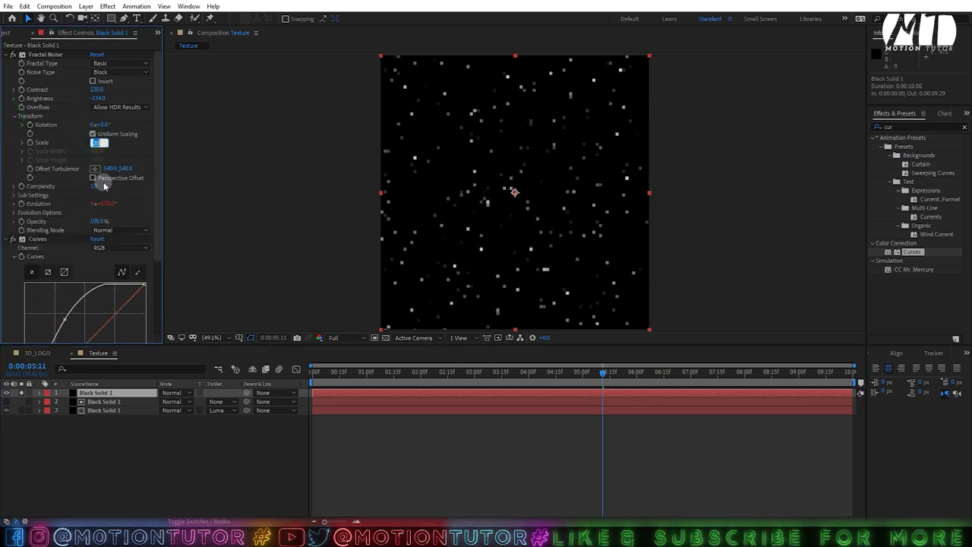
type("50")
key("Return")
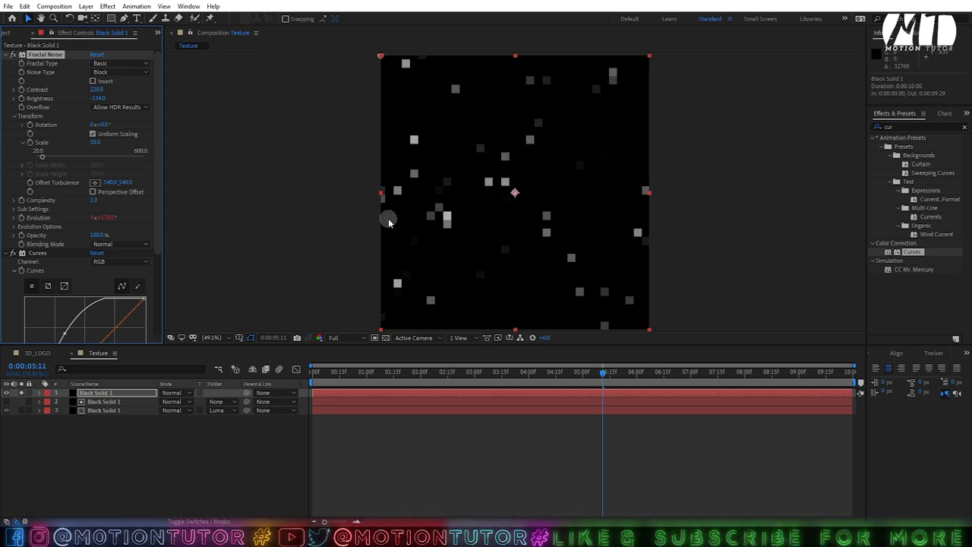
Set the soloed solid's Fractal Noise Contrast to 248 and Brightness to -147.
left_click(91, 393)
left_click(96, 97)
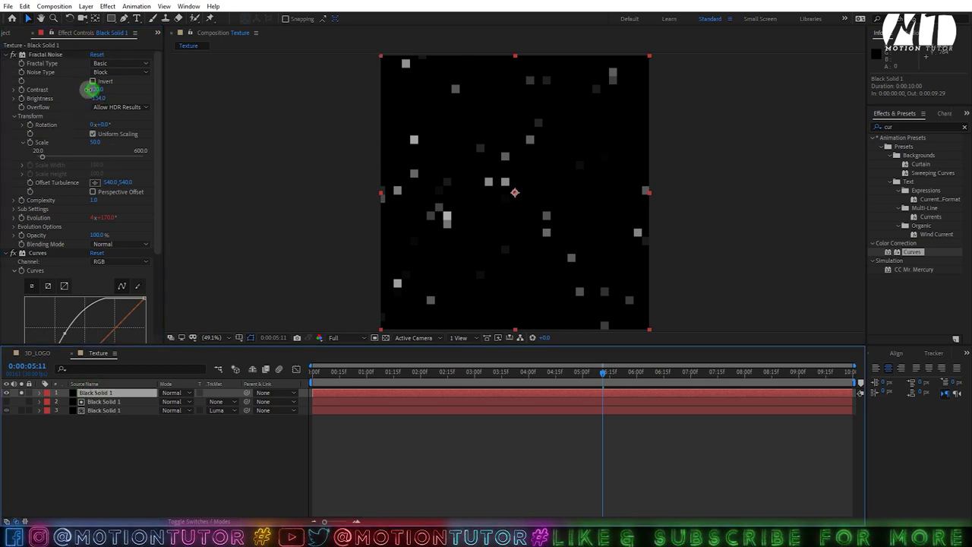
mouse_move(90, 90)
left_mouse_down()
mouse_move(106, 89)
mouse_move(91, 96)
left_mouse_up()
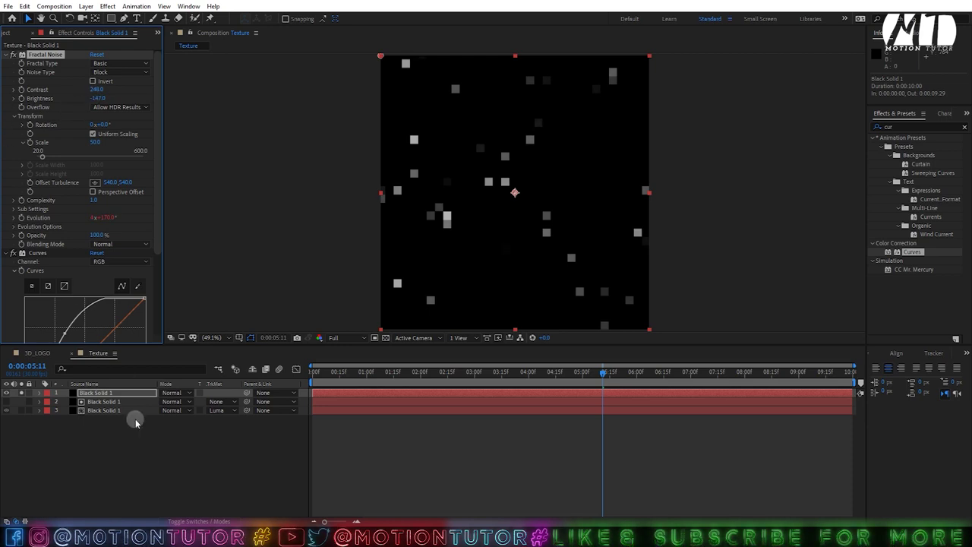
Duplicate the large-block solid, apply a Luma Matte to the lower copy, and turn off its solo.
left_click(110, 392)
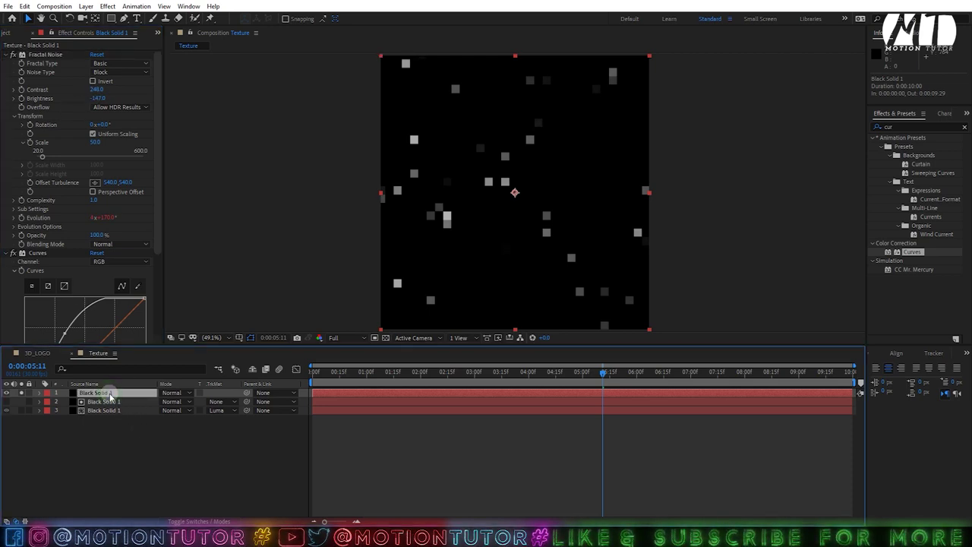
key("ctrl+d")
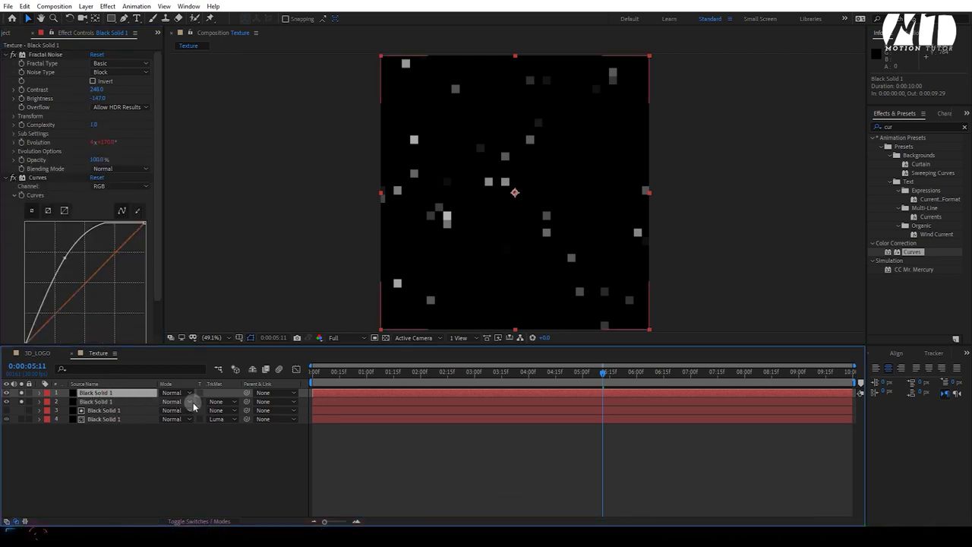
left_click(227, 401)
left_click(246, 451)
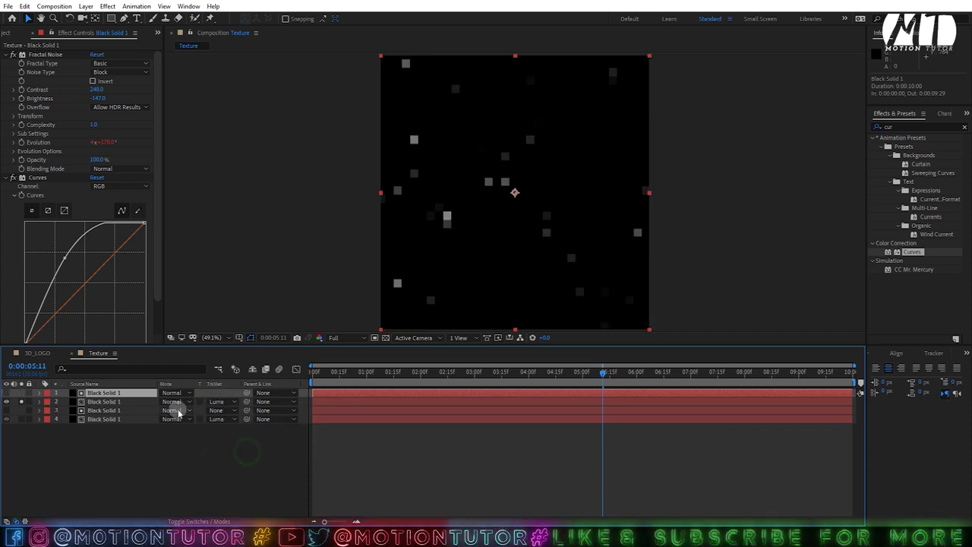
left_click(22, 401)
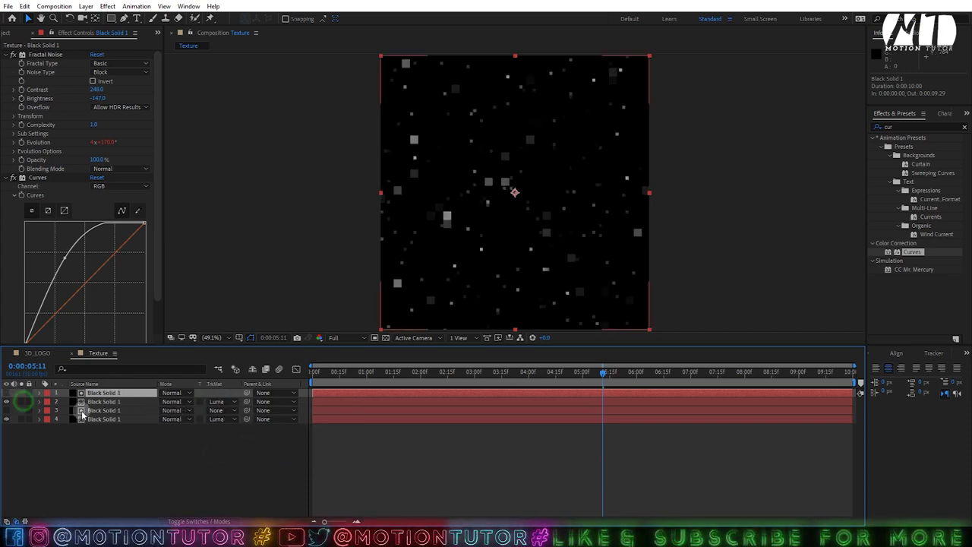
Preview the combined block layers over the transparency grid to check the matte cutout.
left_click(385, 337)
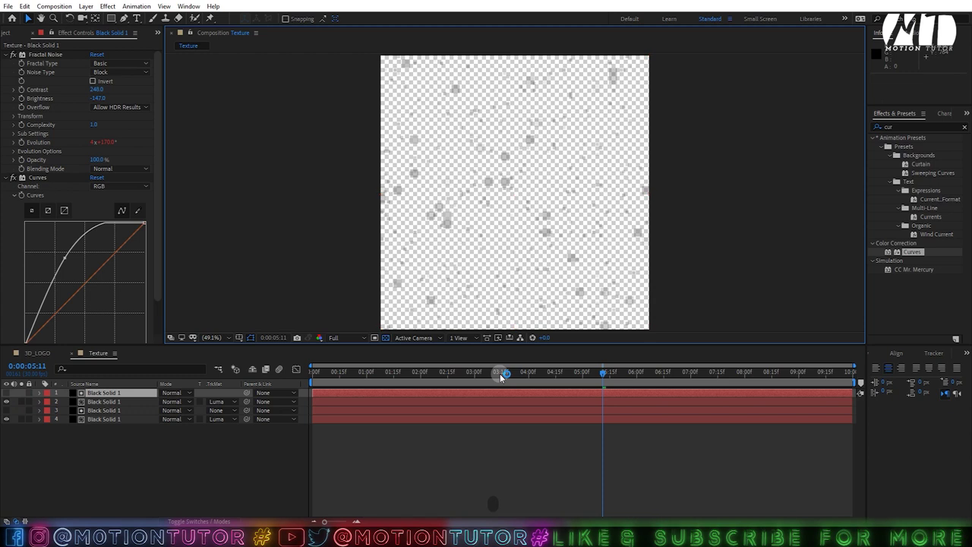
key("space")
key("space")
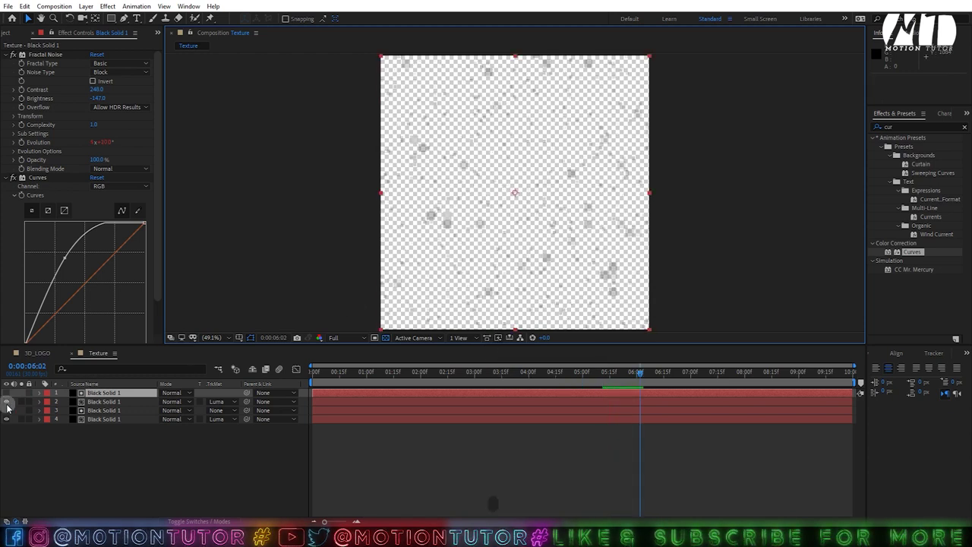
left_click(257, 370)
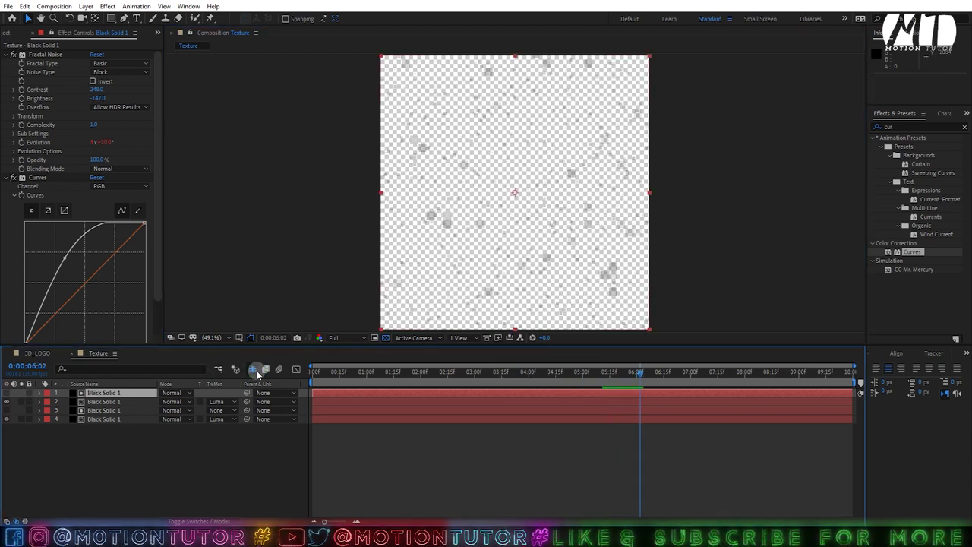
left_click(385, 337)
Change the label colour of all four noise layers to green.
left_click(95, 419, "shift")
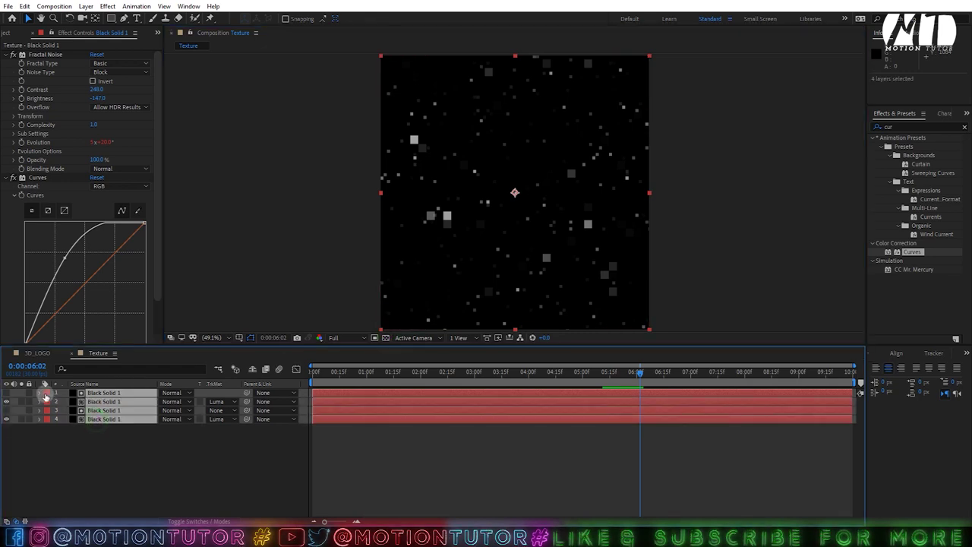
left_click(45, 396)
left_click(64, 309)
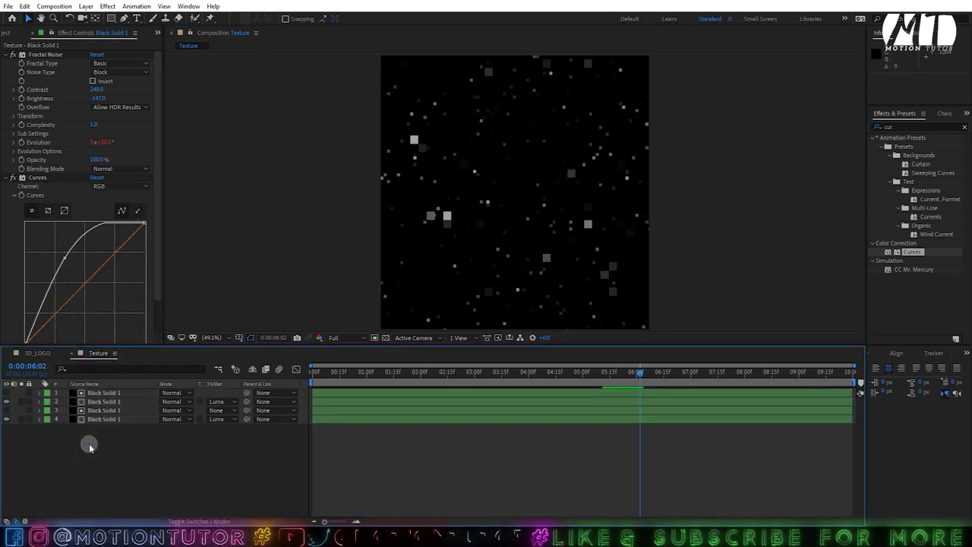
Add a 1080 × 1080 px black solid above the noise layers and copy the small-block matte layer's Fractal Noise effect onto it.
key("ctrl+y")
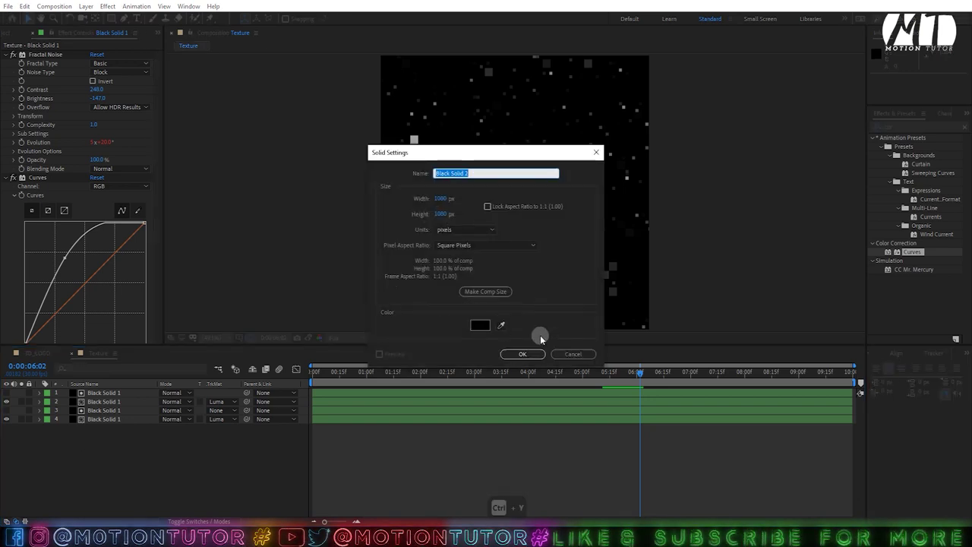
left_click(523, 354)
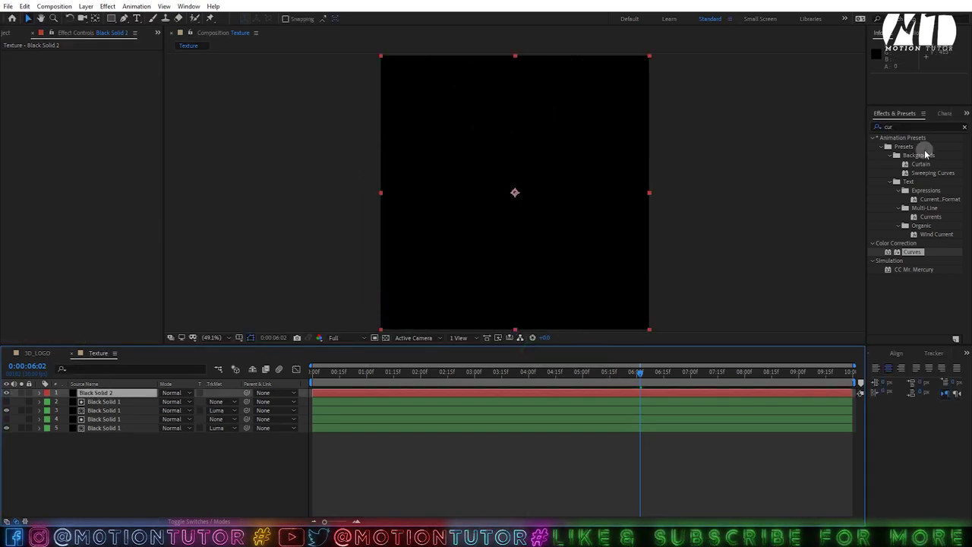
left_click(112, 418)
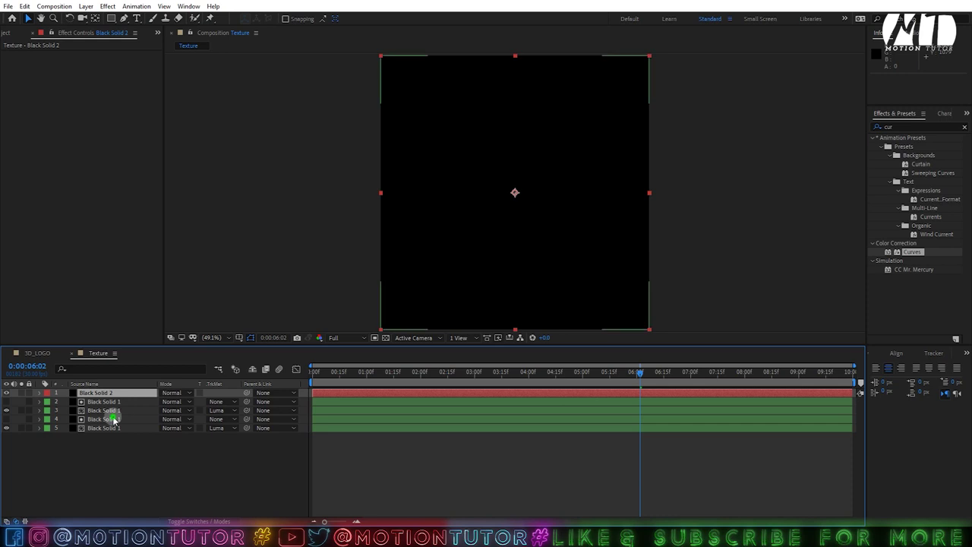
left_click(46, 55)
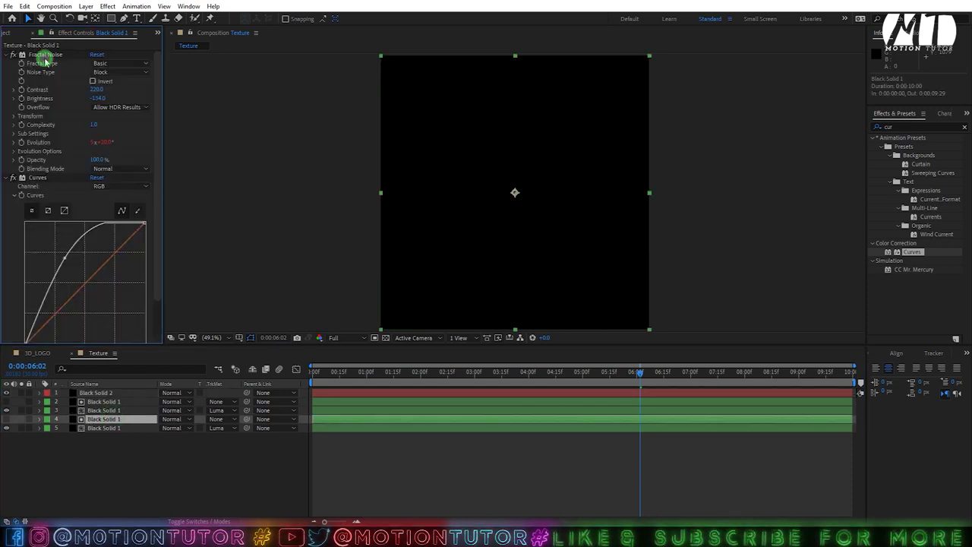
left_click(112, 391)
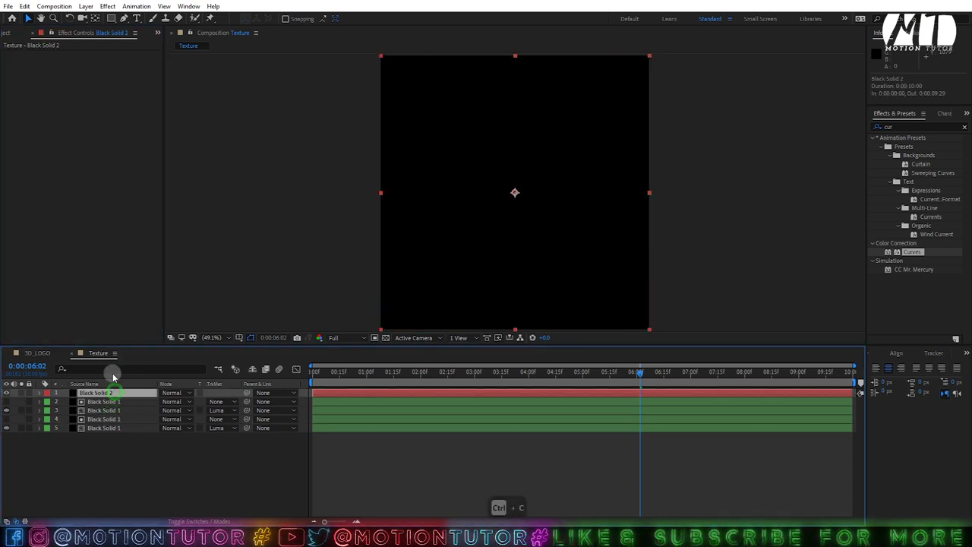
key("ctrl+v")
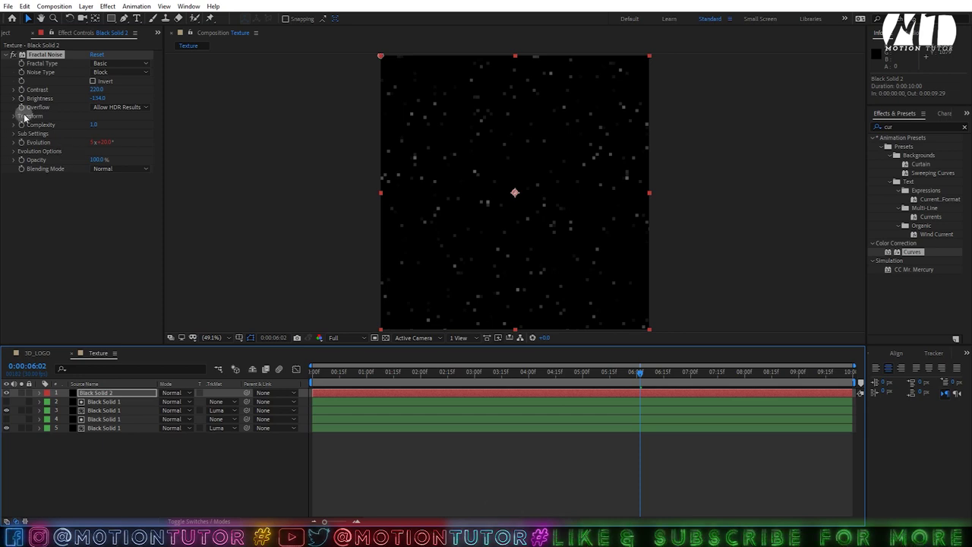
On the new black solid's Fractal Noise, set scale to 300, contrast to 500 and brightness to -100, and preview the large blocks.
left_click(11, 116)
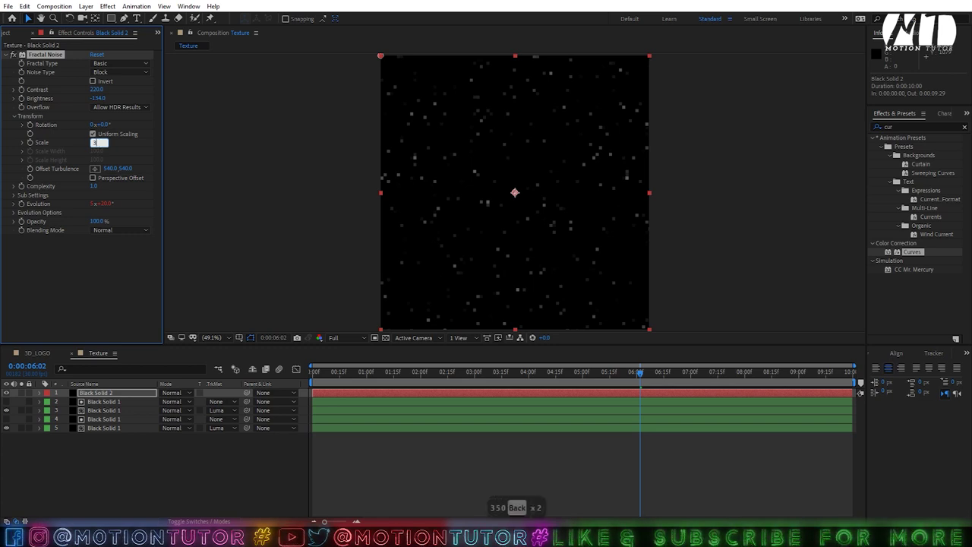
left_click(22, 142)
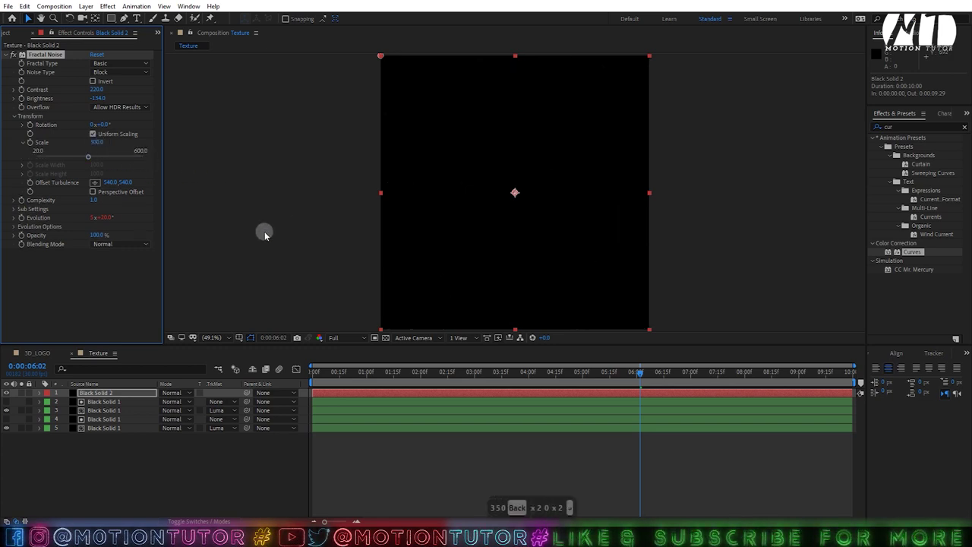
left_click_drag(95, 89, 170, 97)
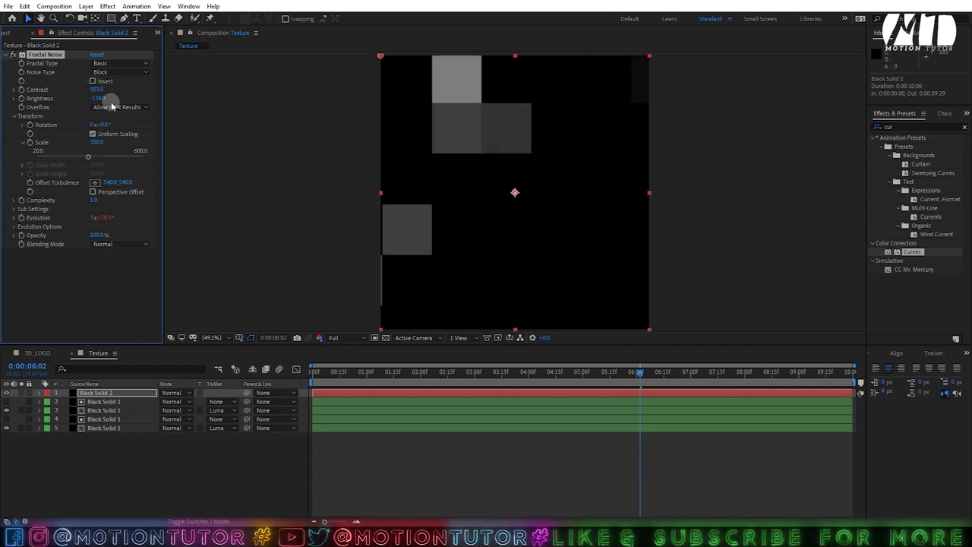
mouse_move(96, 103)
left_mouse_down()
mouse_move(83, 99)
mouse_move(97, 101)
left_mouse_up()
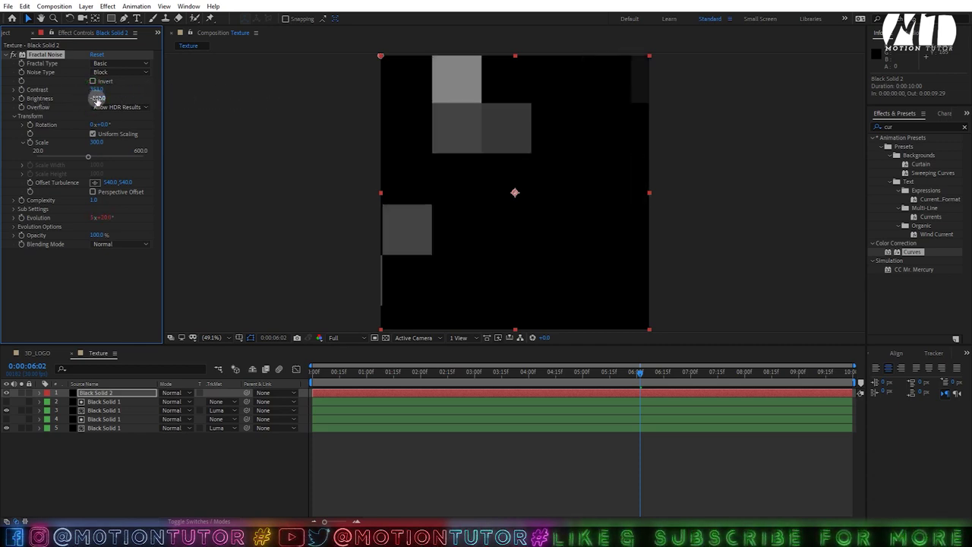
type("-2")
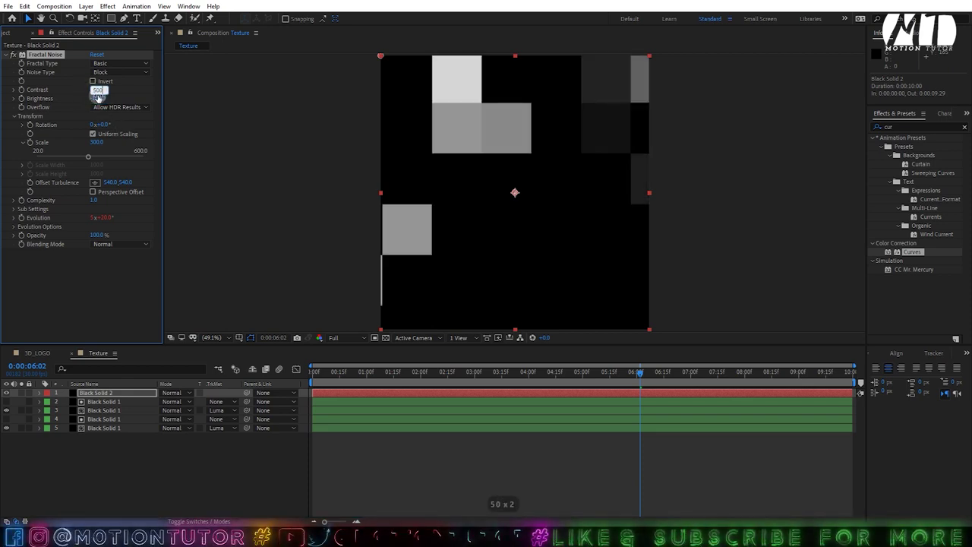
key("space")
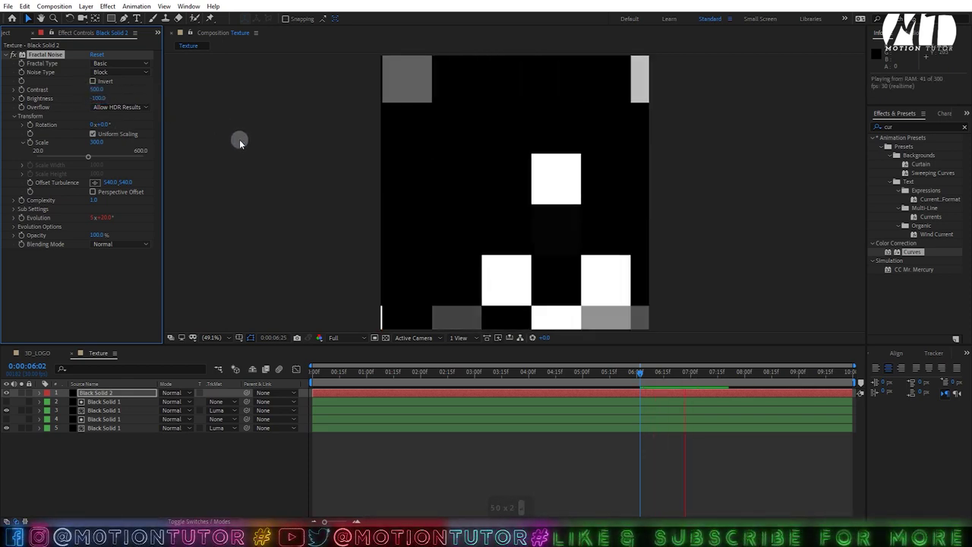
key("space")
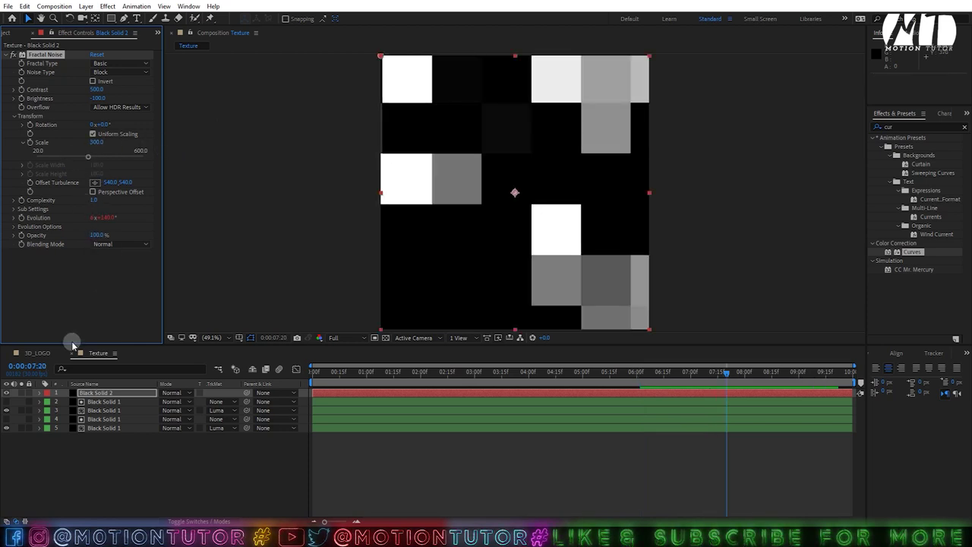
Keyframe the new solid's Offset Turbulence from 540, 540 at the first frame to -2760, 540 at 0:00:09:29, and preview the drift.
left_click(99, 393)
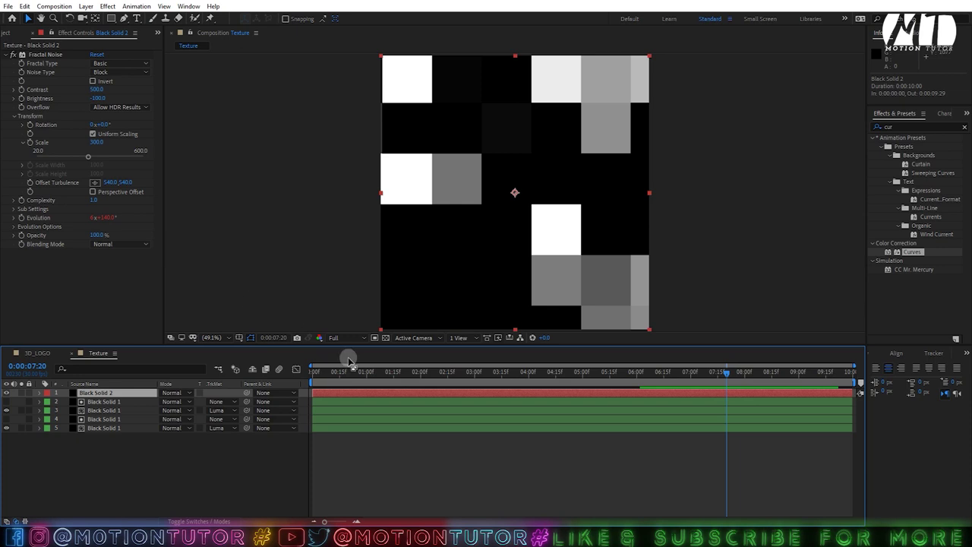
left_click_drag(349, 357, 199, 370)
left_click(30, 183)
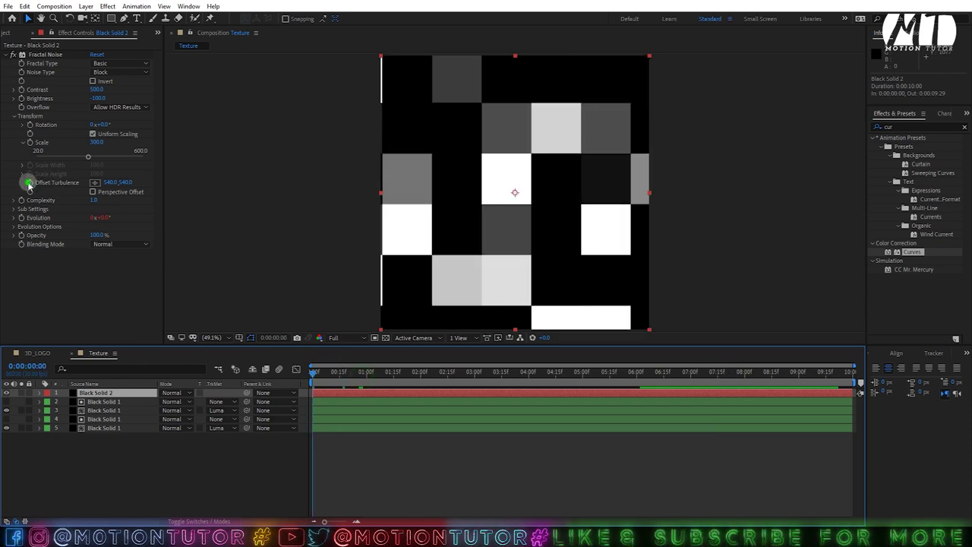
key("u")
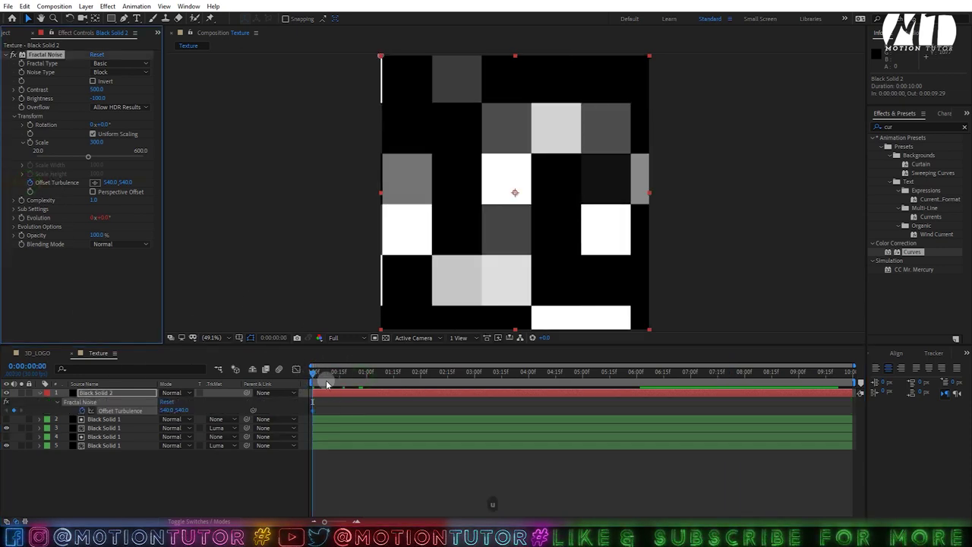
left_click_drag(313, 371, 854, 372)
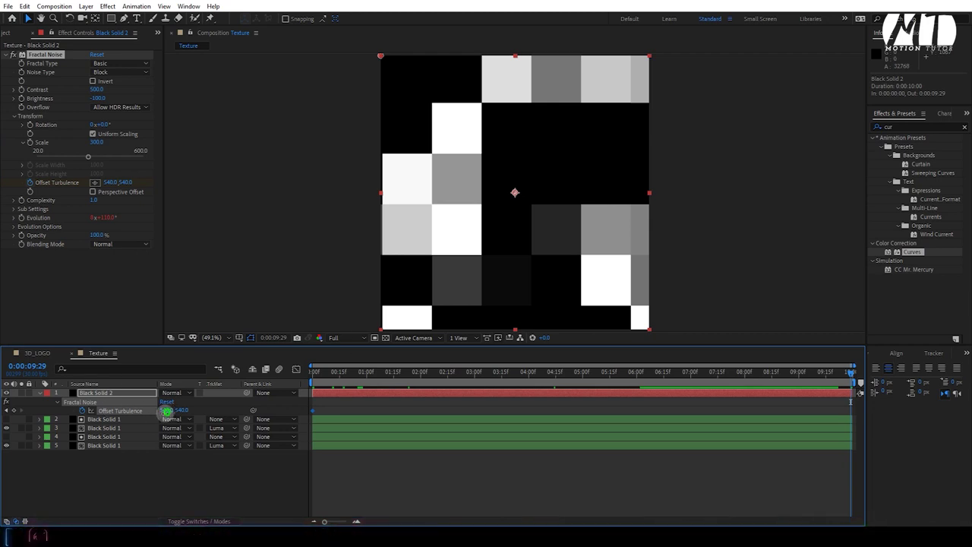
left_click_drag(166, 411, 8, 411)
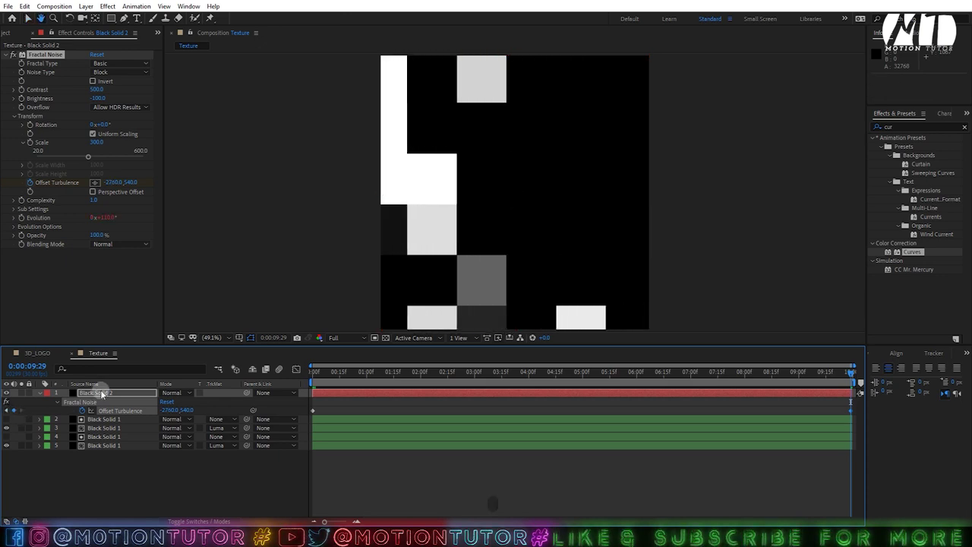
key("space")
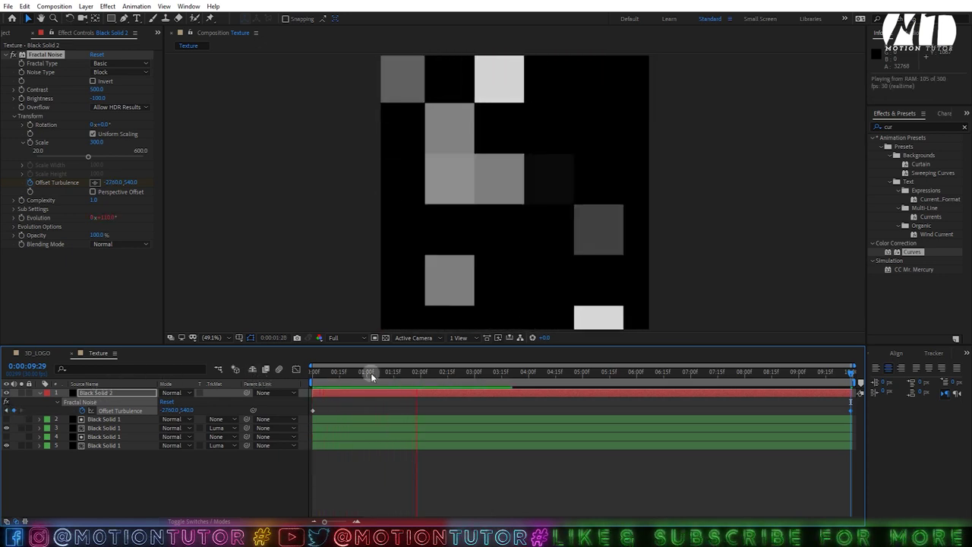
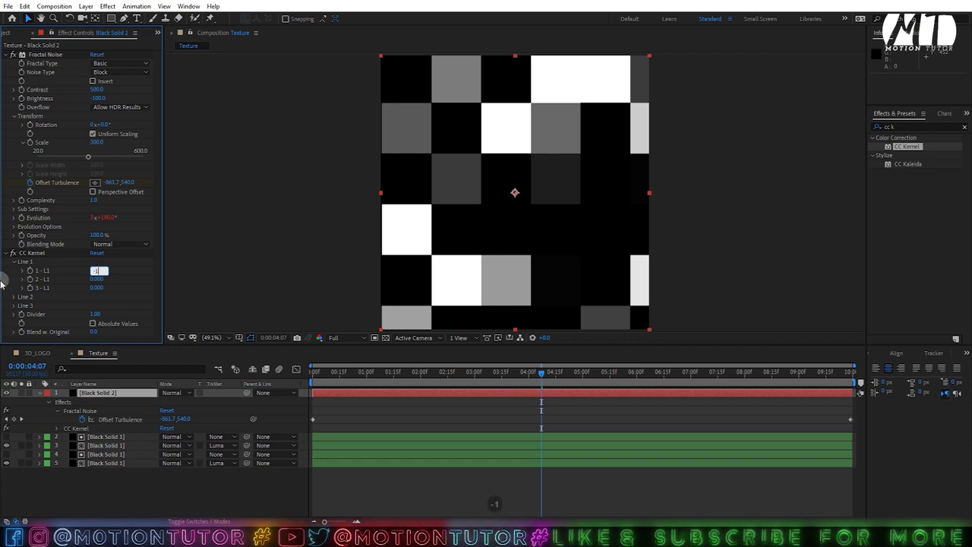
Set the CC Kernel 1 - L1 value to -1 on the large-block solid and preview the outline animation.
key("space")
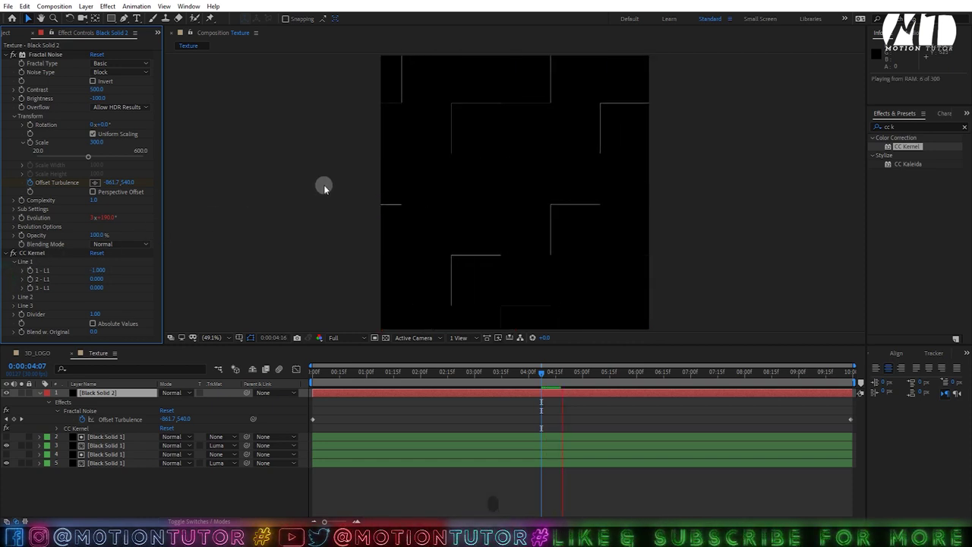
left_click(528, 115)
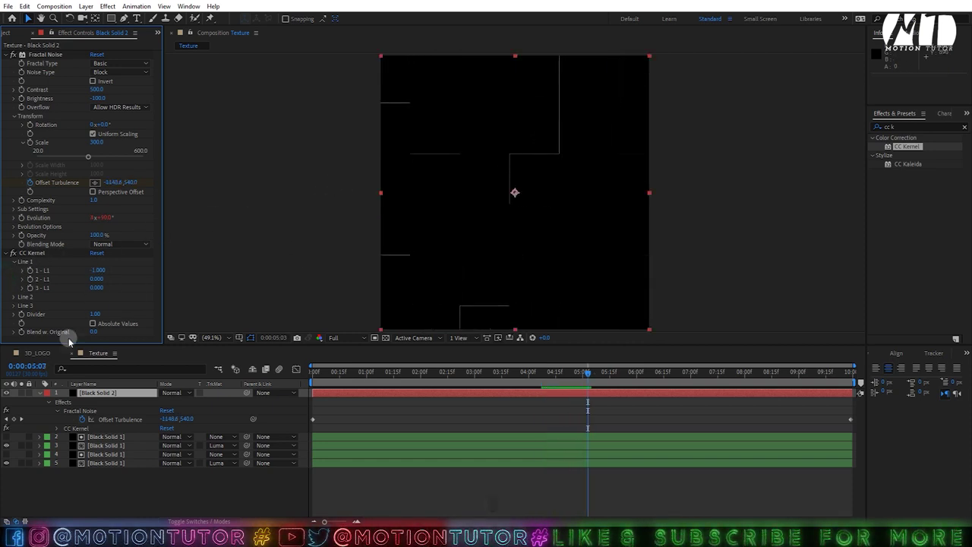
left_click(94, 394)
left_click(39, 393)
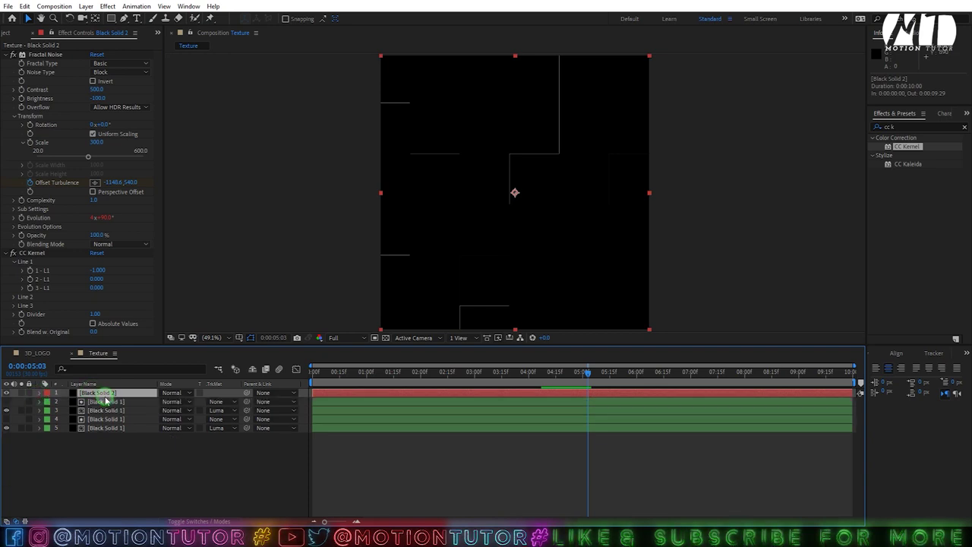
Duplicate the outline layer and brighten the upper copy with a Curves effect raised steeply in the RGB channel.
key("ctrl+d")
left_click(915, 126)
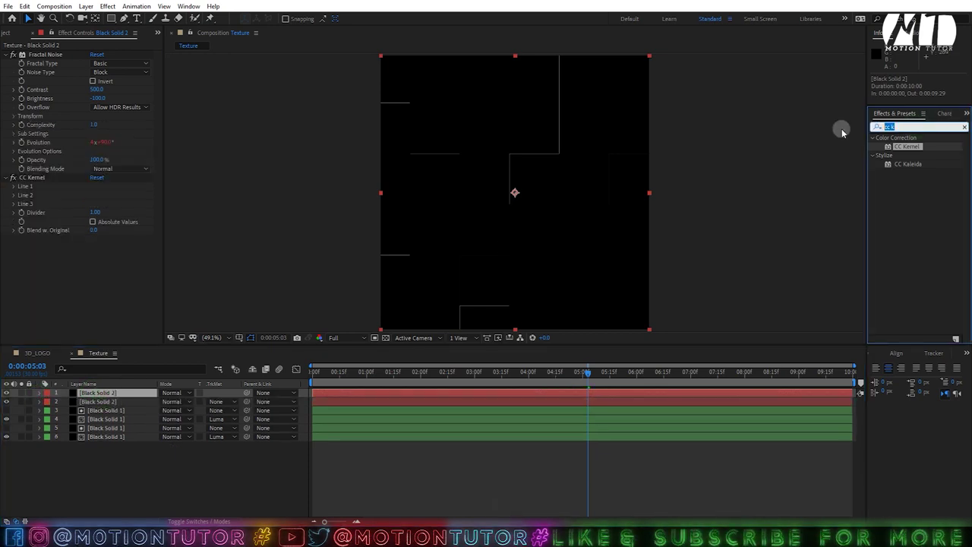
key("BackSpace")
type("cue")
key("BackSpace")
type("r")
left_click_drag(913, 251, 53, 225)
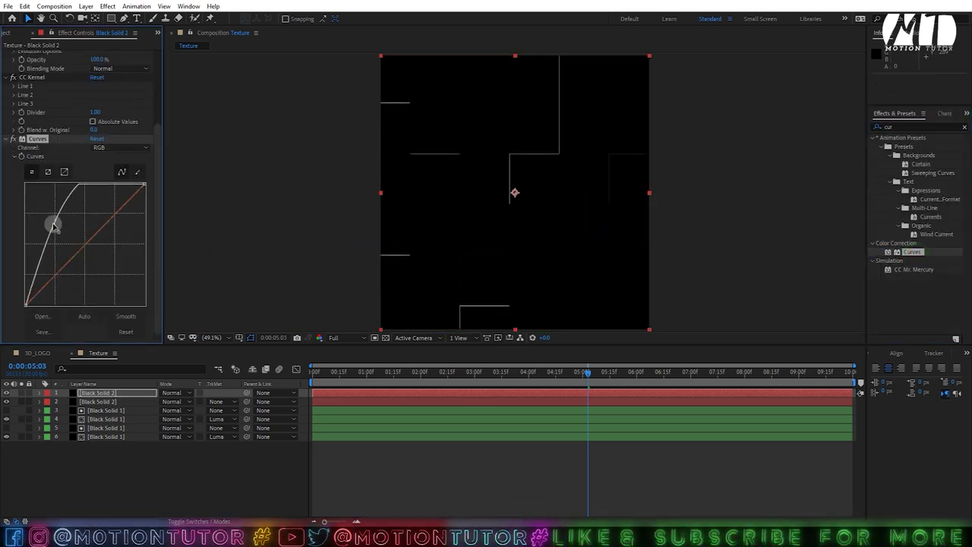
Apply a Fill effect to the lower outline copy and set its colour to white (ffffff).
left_click(100, 394)
left_click(94, 402)
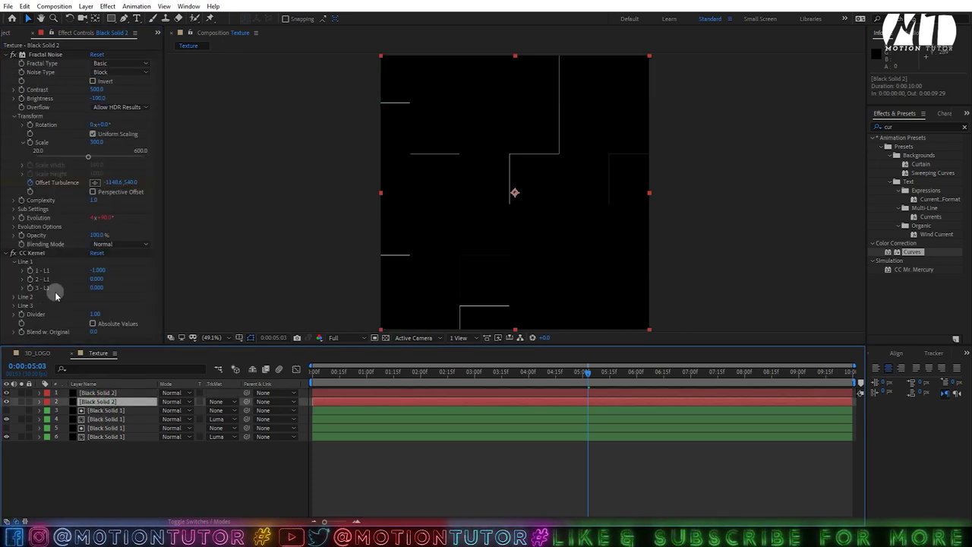
left_click(912, 128)
type("fill")
left_click_drag(905, 237, 39, 329)
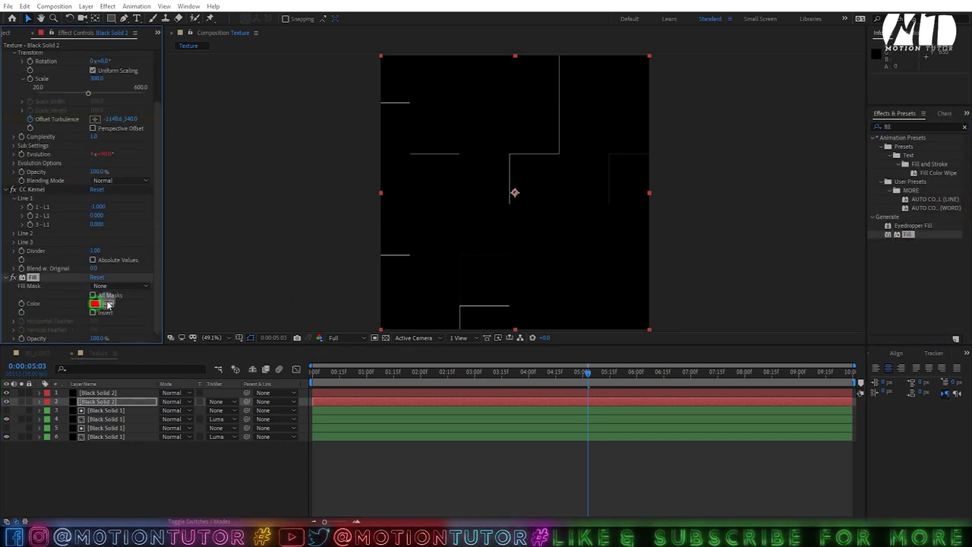
left_click(95, 304)
type("ffffff")
key("Return")
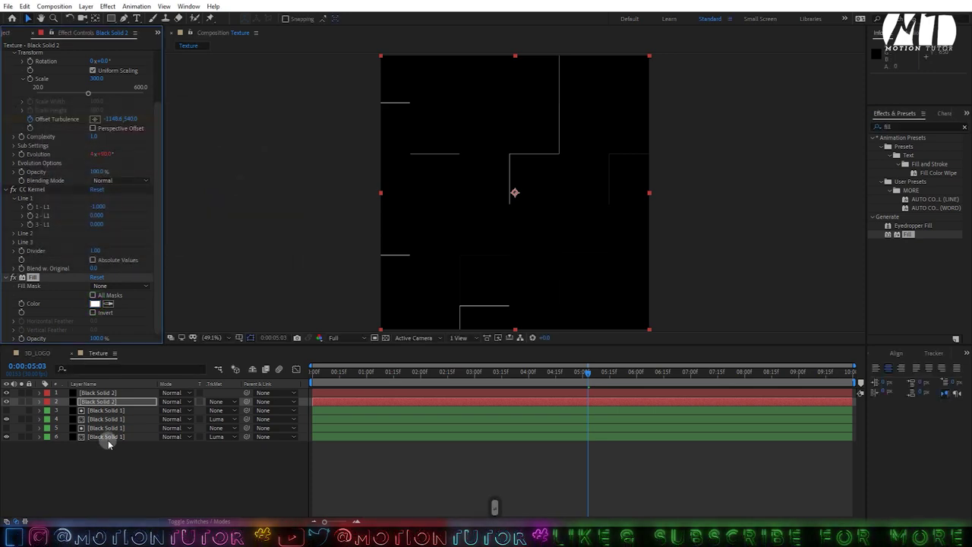
Give the white-filled outline layer a Luma Matte using the copy above it.
left_click(206, 402)
left_click(241, 444)
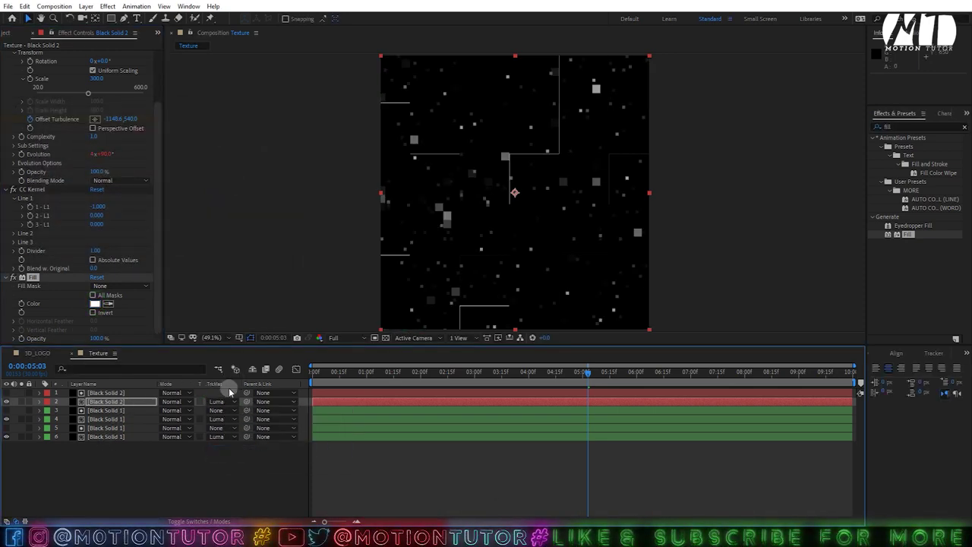
left_click(212, 403)
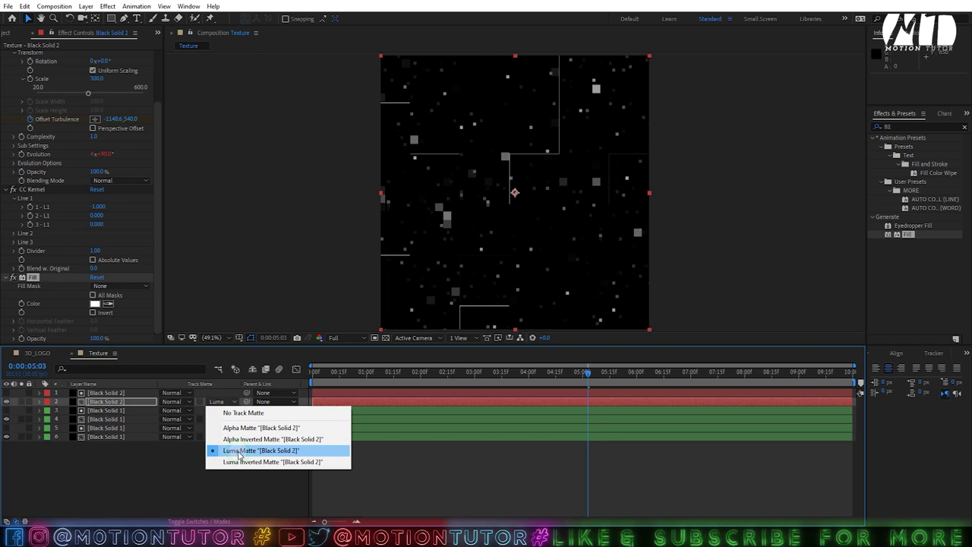
left_click(238, 451)
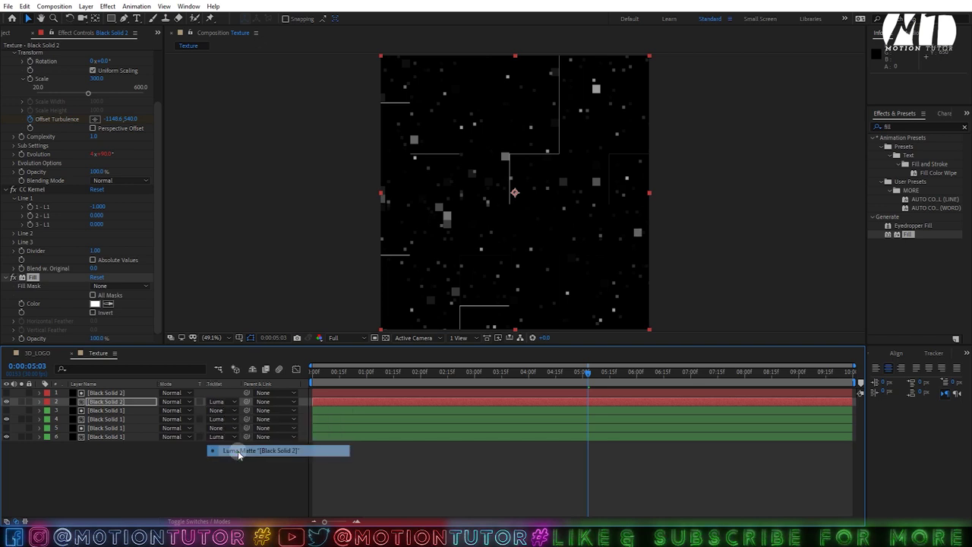
Duplicate the luma-matted outline pair and set the Fractal Noise scale of both copies to 500.
left_click(108, 393, "shift")
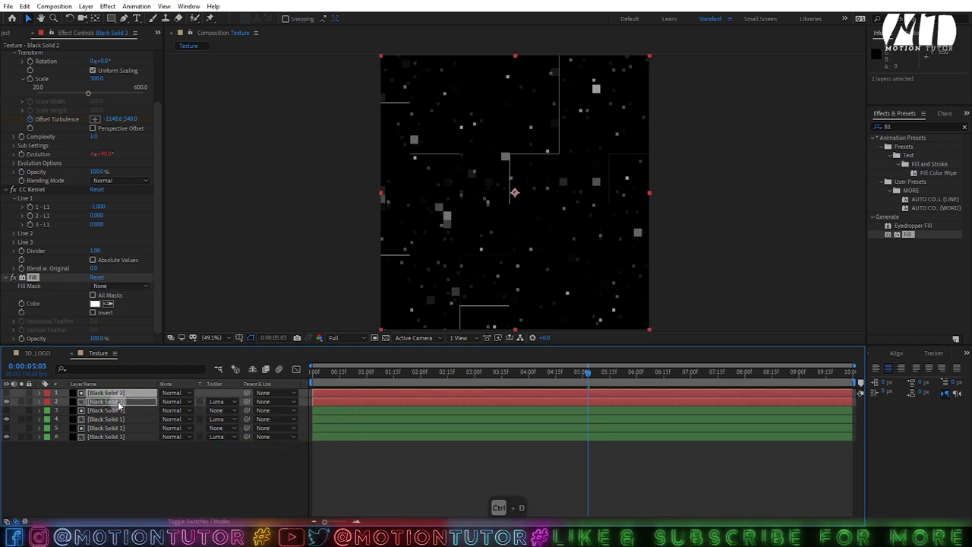
key("ctrl+d")
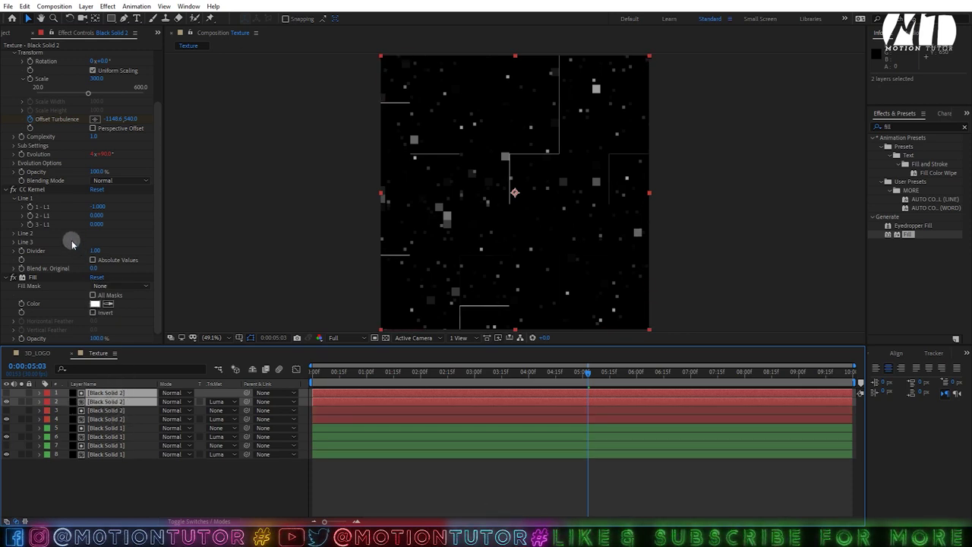
scroll(77, 245, "up", 3)
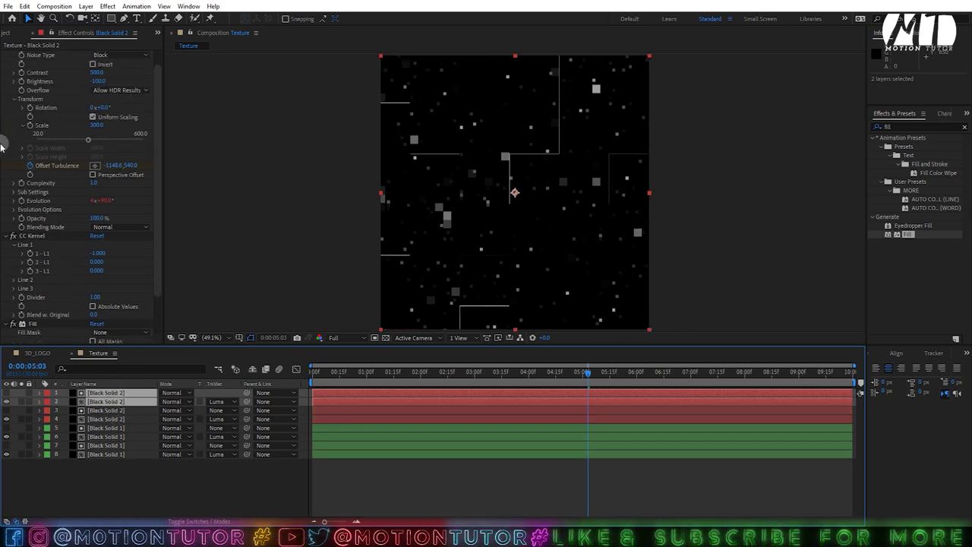
left_click(102, 124)
left_click(91, 401)
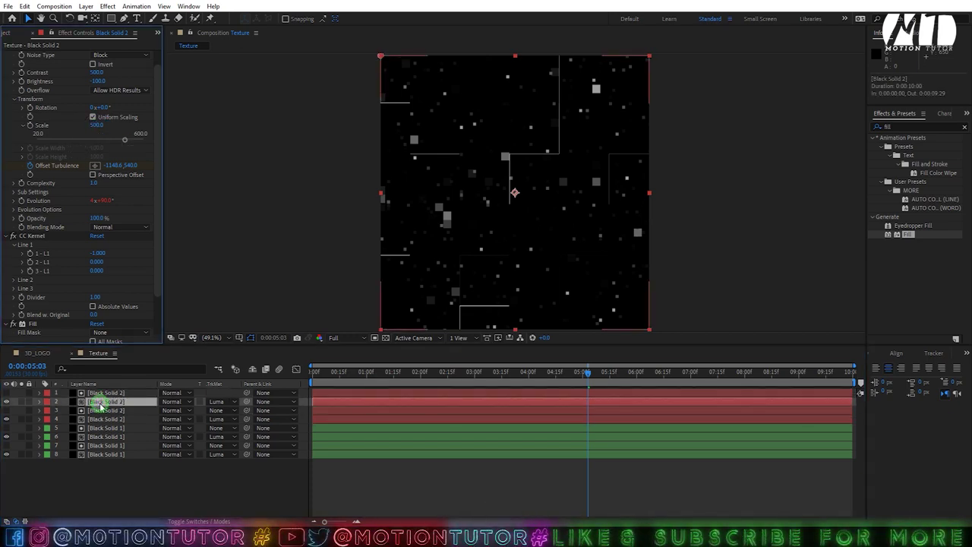
left_click(106, 392)
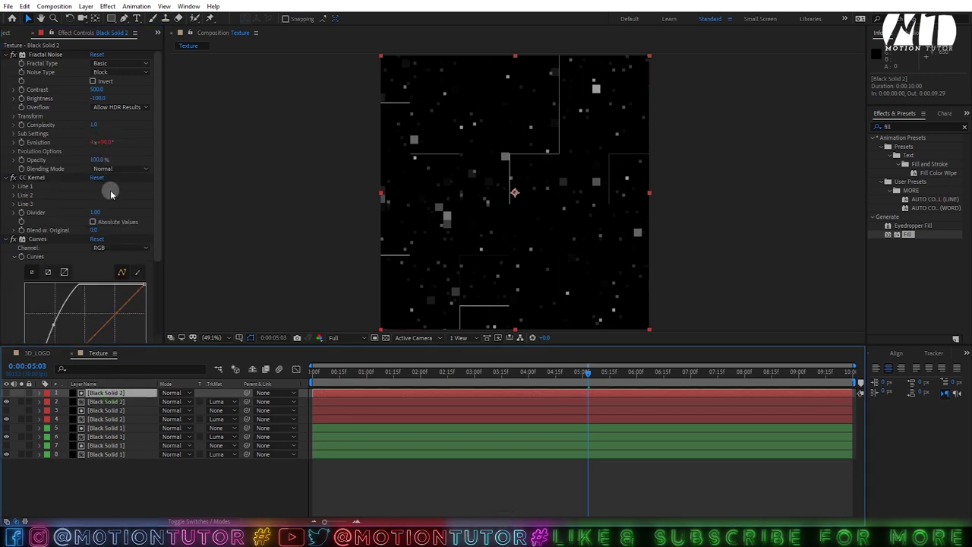
Set the Fractal Noise scale of the original white-filled outline layer to 300.
left_click(106, 419)
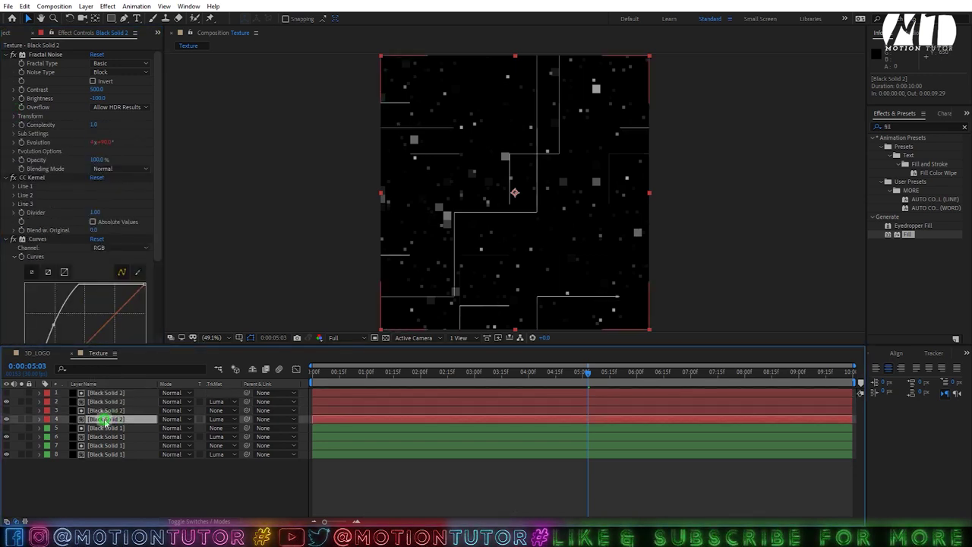
left_click(102, 145)
type("300")
key("Return")
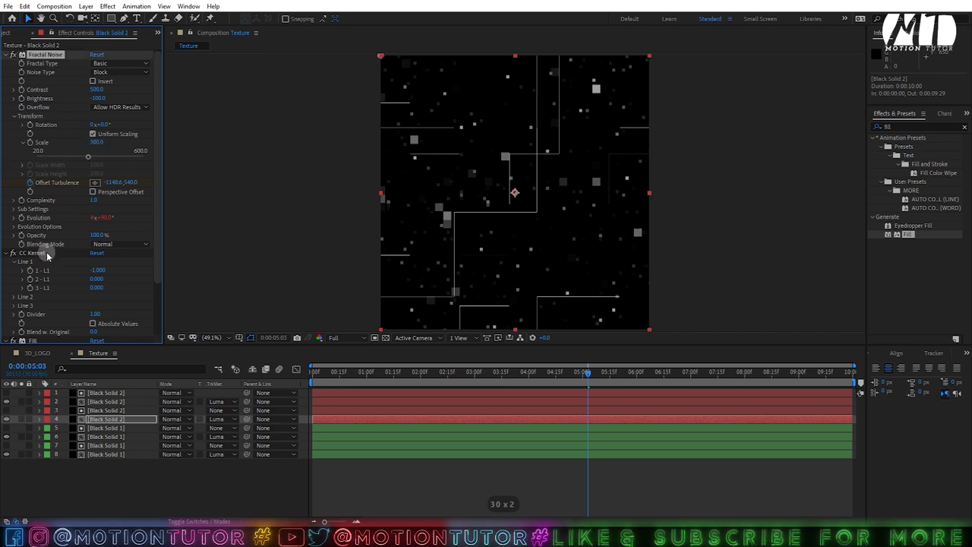
Preview the combined block and outline layers from about 0:00:01:19, and deselect all layers.
left_click(102, 401)
left_click(97, 392, "shift")
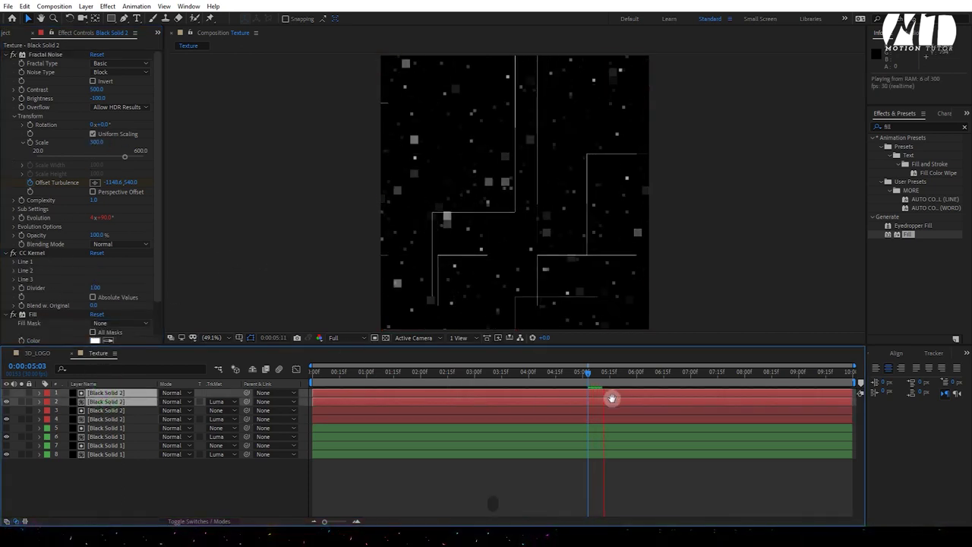
left_click_drag(586, 373, 394, 400)
key("space")
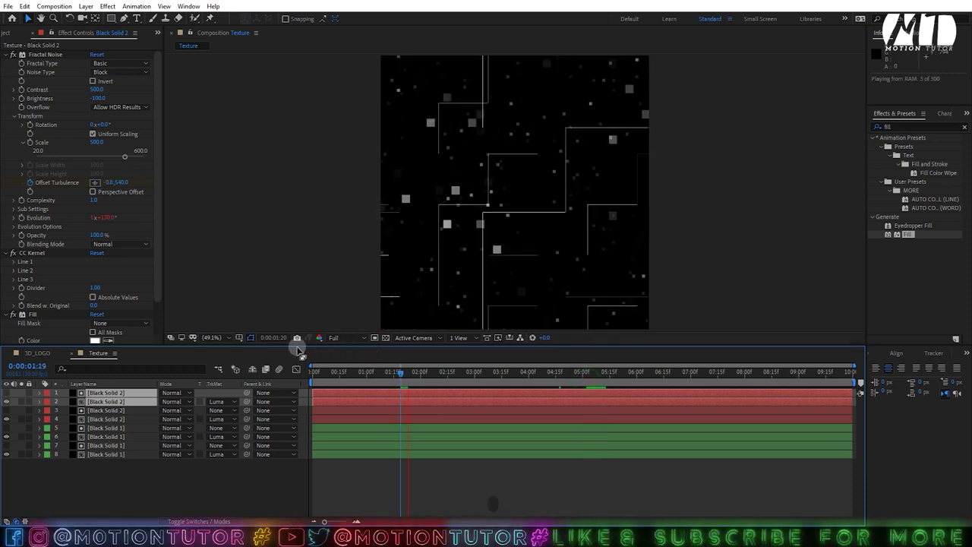
left_click(124, 498)
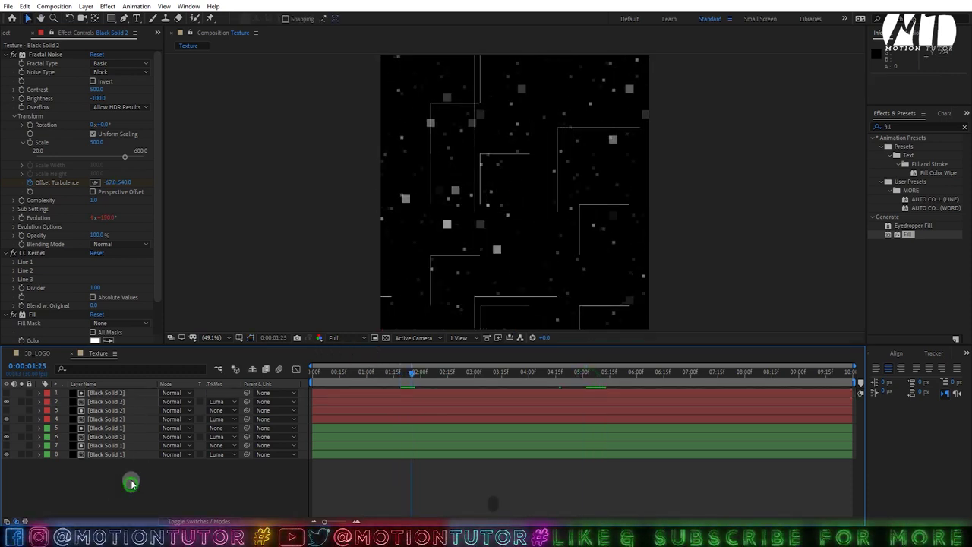
Add an adjustment layer above all the noise layers in the Texture composition and apply the Tritone effect to it.
right_click(131, 484)
mouse_move(162, 366)
left_click(312, 449)
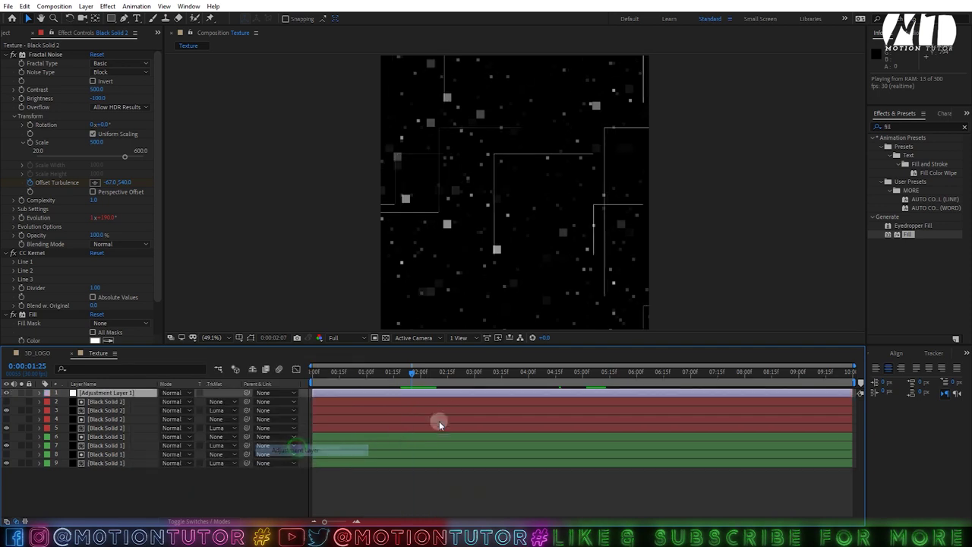
left_click(921, 126)
type("ton")
left_click_drag(909, 251, 114, 393)
Set the Tritone highlights colour on the adjustment layer to a bright, saturated blue.
left_click(94, 63)
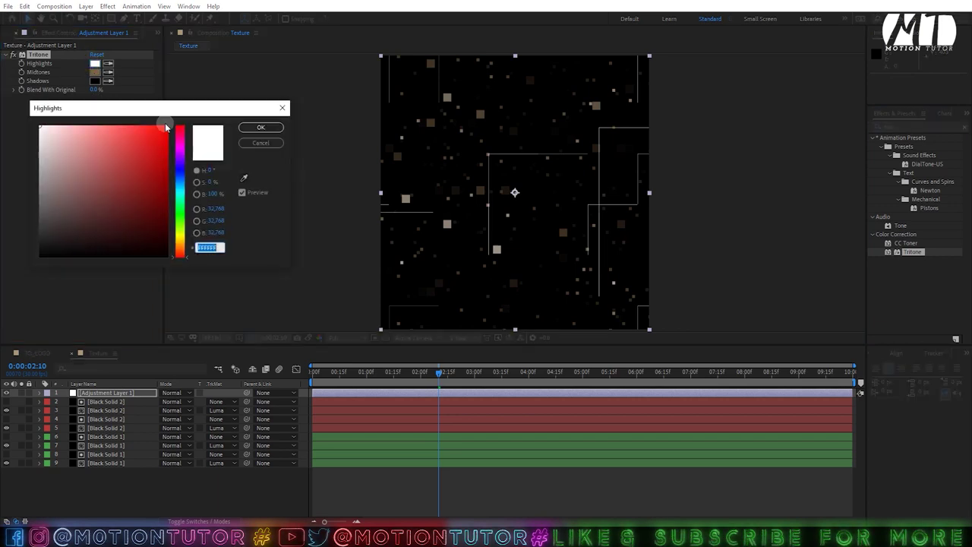
left_click_drag(183, 190, 179, 175)
left_click(163, 129)
left_click(254, 126)
Set the Tritone midtones colour to a bright cyan-blue and save the project.
left_click(92, 70)
left_click_drag(180, 190, 179, 176)
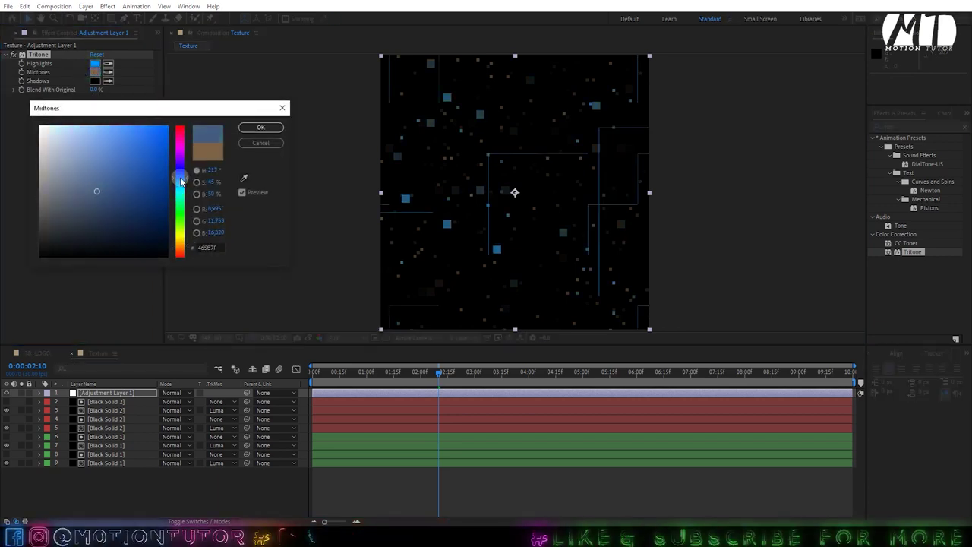
left_click(159, 136)
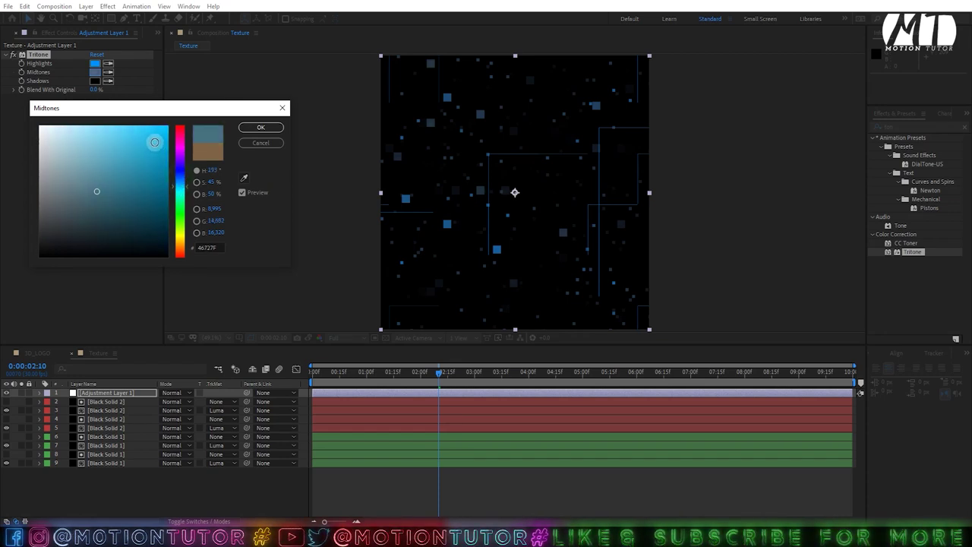
left_click(261, 127)
key("ctrl+s")
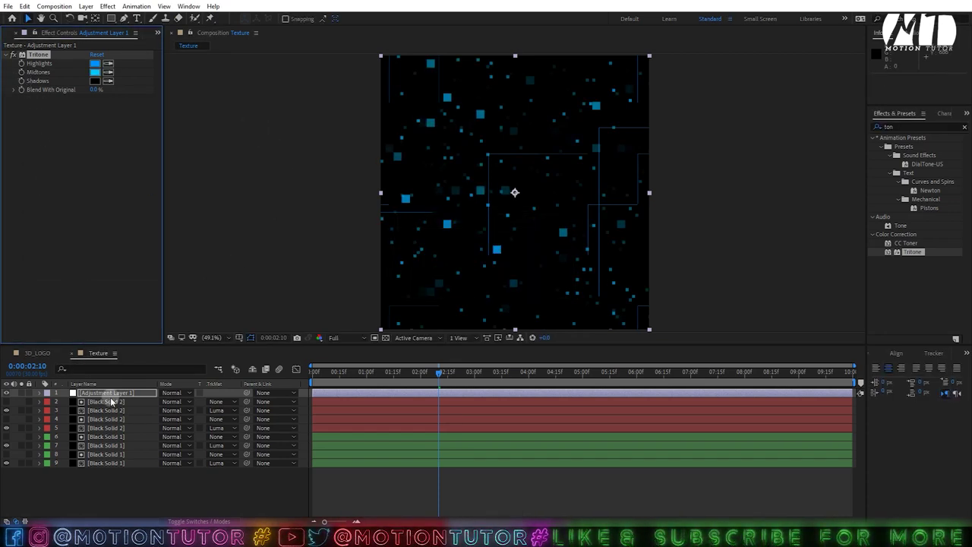
Create a new 1080 x 1080 px black solid and place it beneath all the other layers.
left_click(114, 454)
left_click(107, 481)
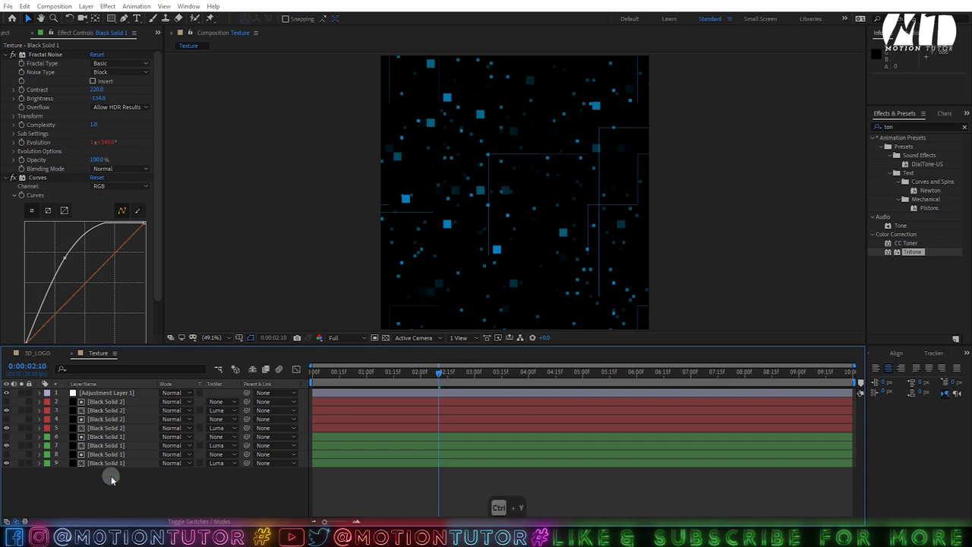
key("ctrl+y")
left_click(520, 352)
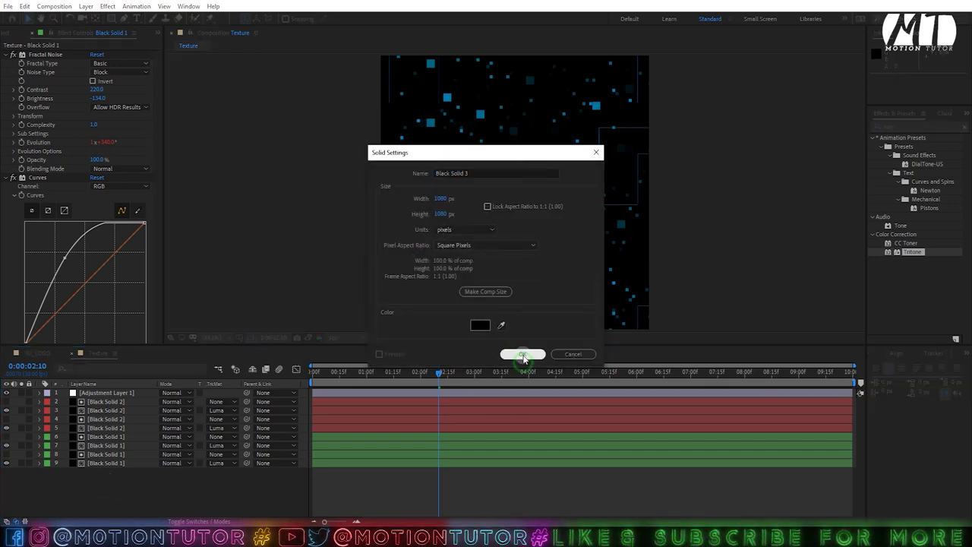
left_click_drag(97, 393, 101, 480)
Find the Fractal Noise effect and apply it to the new solid beneath the other layers.
left_click(885, 174)
left_click(904, 126)
type("fra")
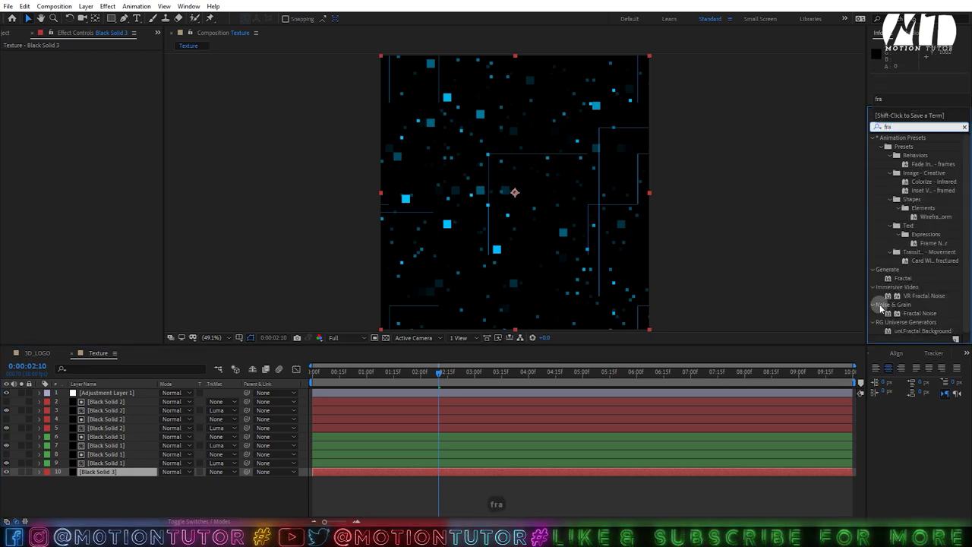
left_click_drag(915, 313, 140, 472)
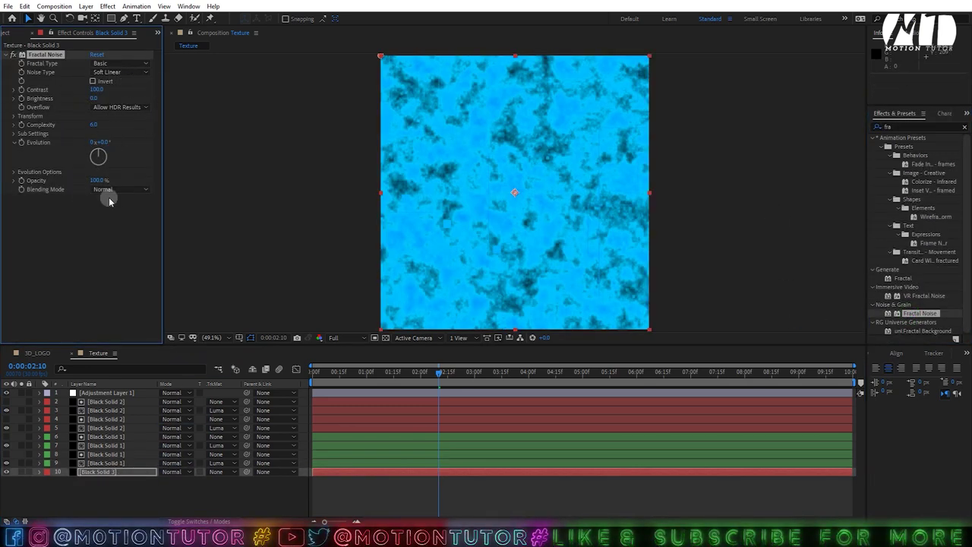
Change the new solid's Fractal Noise type to Block and expand the effect's Transform settings.
left_click(118, 63)
left_click(114, 72)
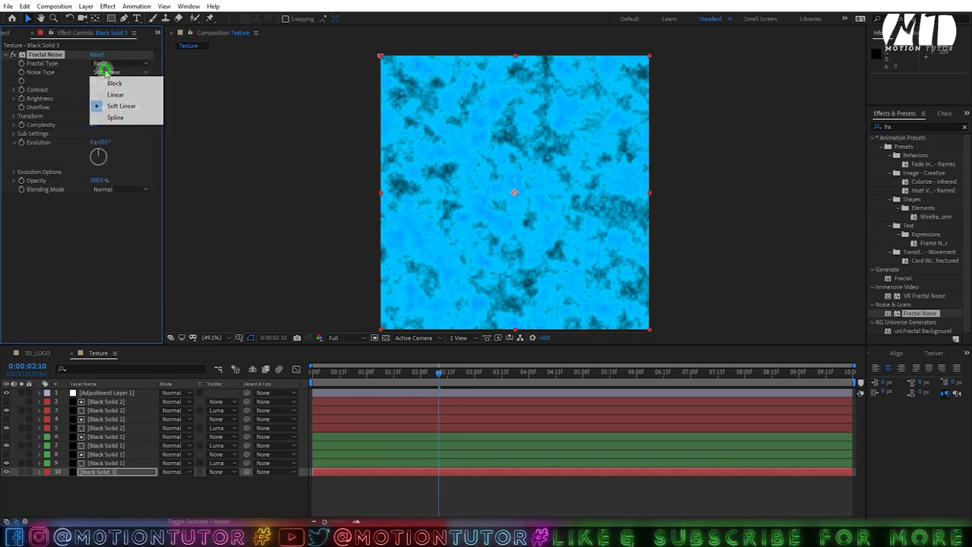
left_click(114, 83)
left_click(14, 115)
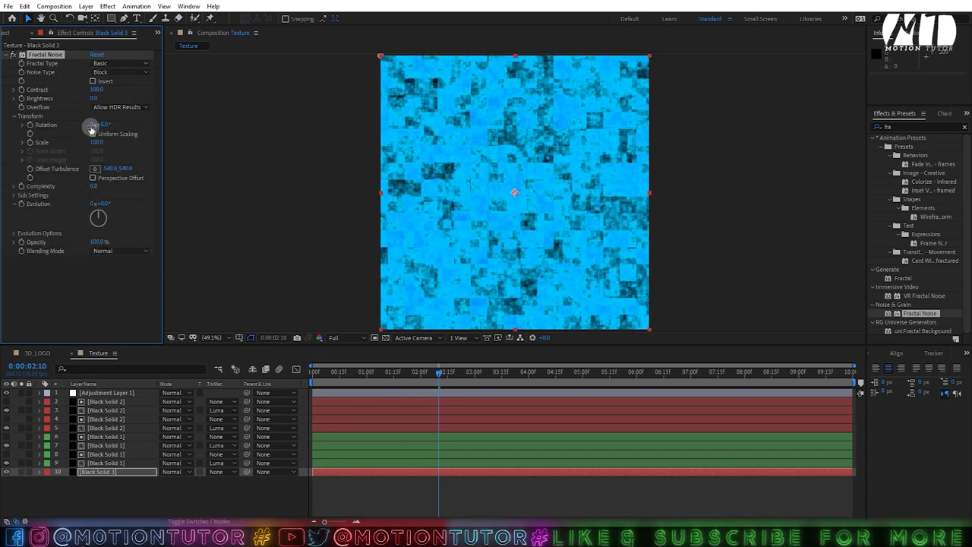
Turn off uniform scaling in Black Solid 3's Fractal Noise and set scale width to 1000 and scale height to 500.
left_click(93, 134)
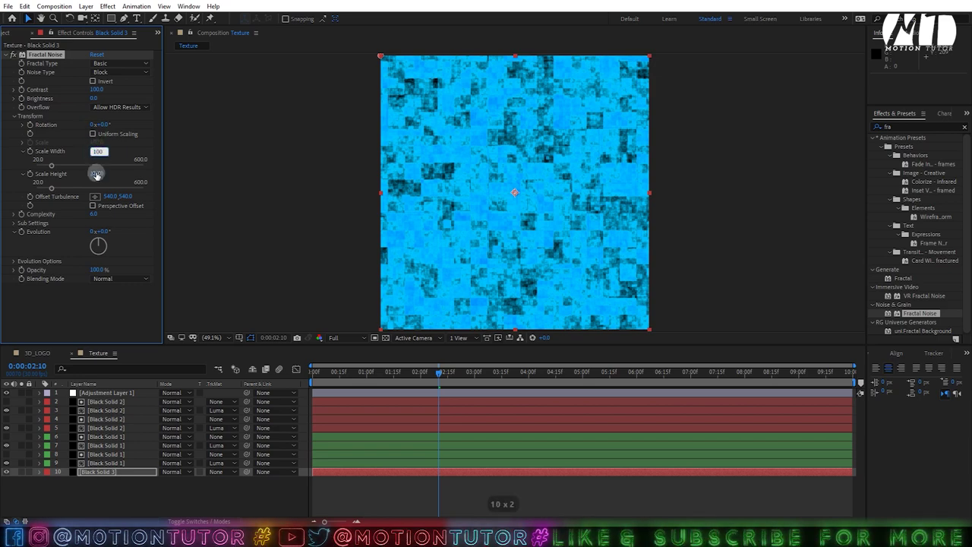
type("1000")
left_click(94, 174)
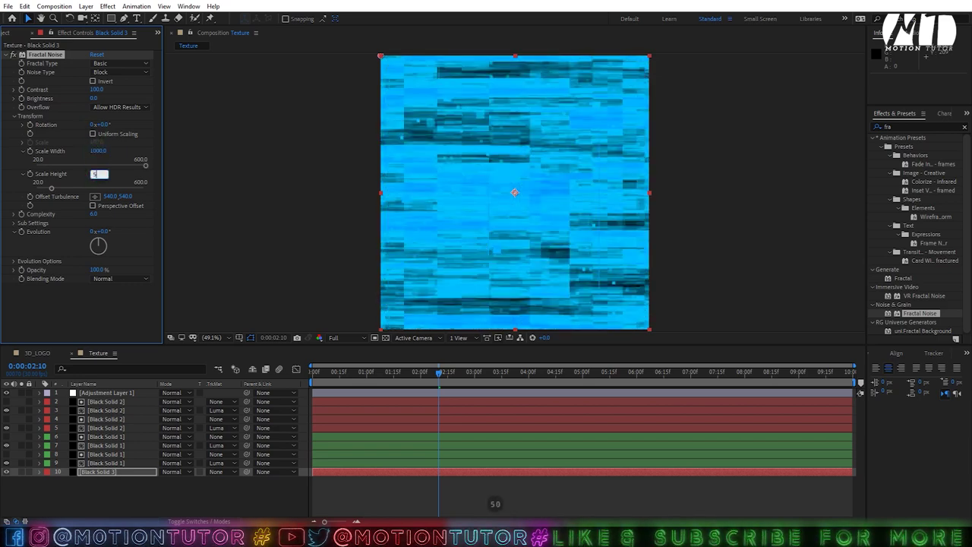
key("Return")
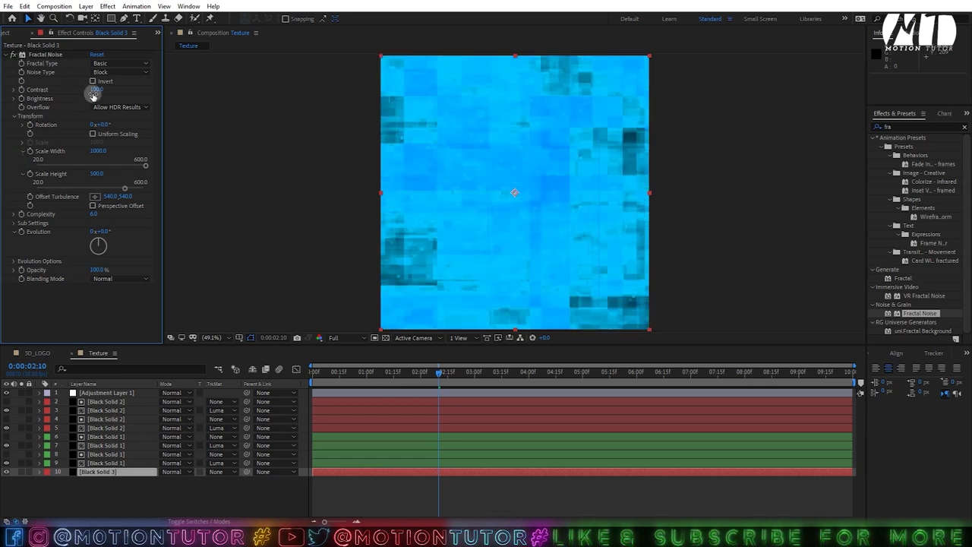
Solo Black Solid 3 and set its Fractal Noise to complexity 1, contrast about 43 and brightness about -53.
left_click_drag(91, 98, 60, 99)
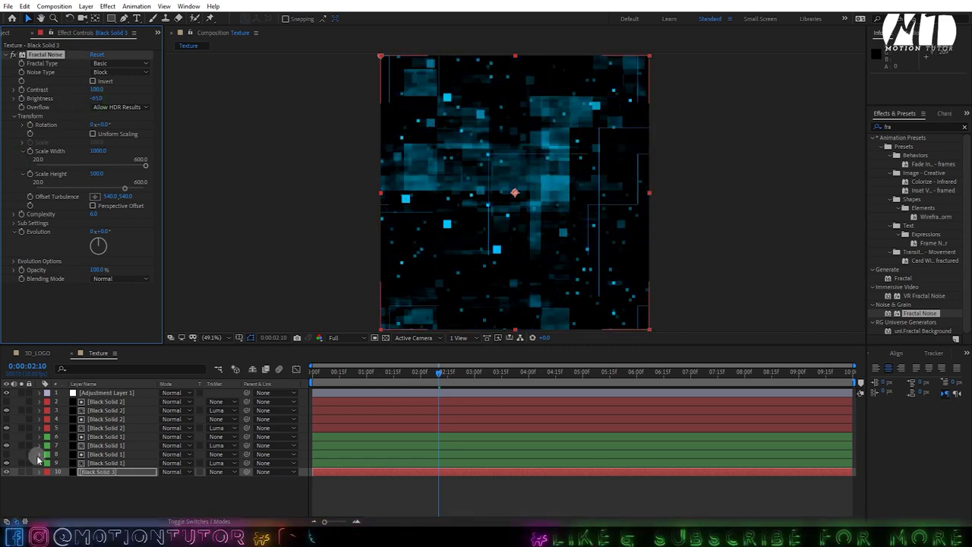
left_click(21, 472)
left_click(99, 151)
left_click(93, 215)
type("1")
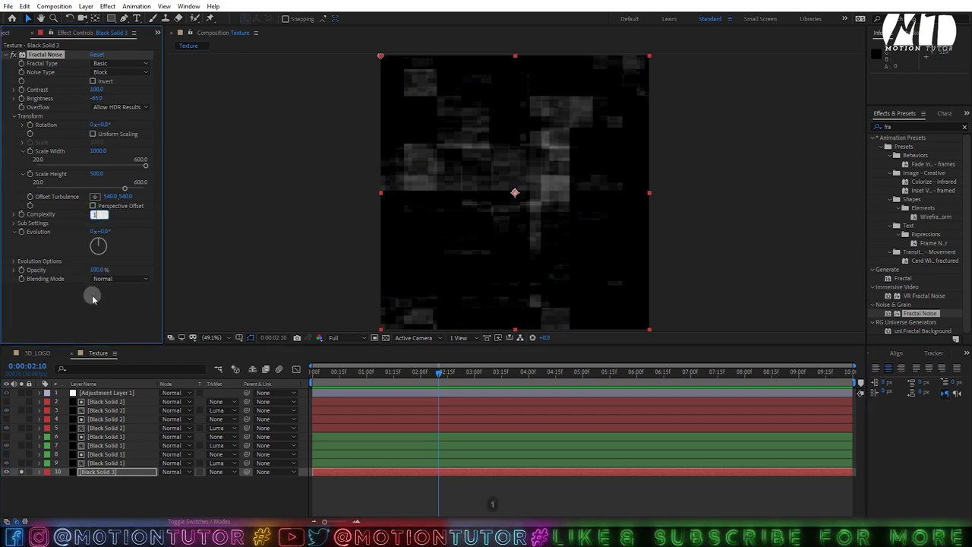
key("Return")
mouse_move(97, 90)
left_mouse_down()
mouse_move(157, 92)
mouse_move(99, 94)
left_mouse_up()
key("space")
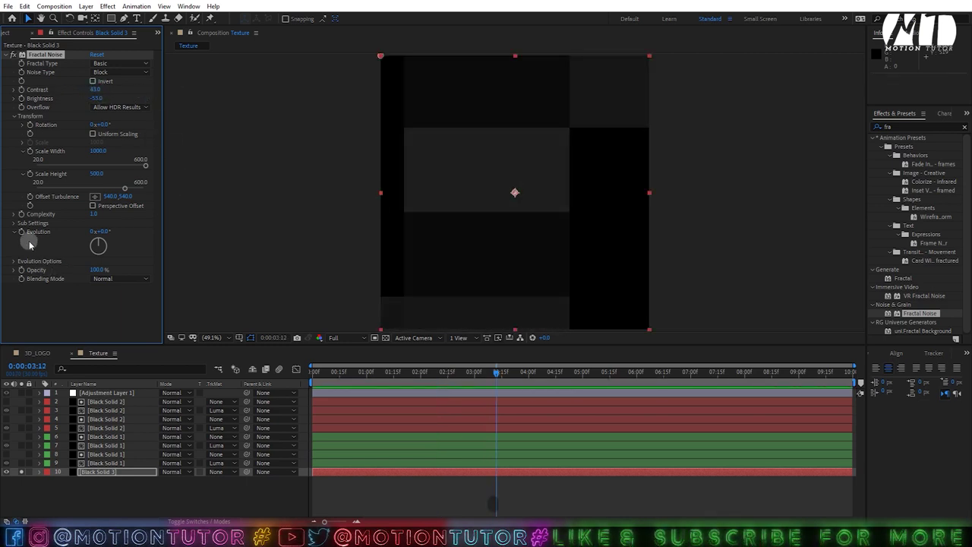
Animate the Fractal Noise evolution on Black Solid 3 with the expression time*150 and preview the motion.
left_click(22, 233, "alt")
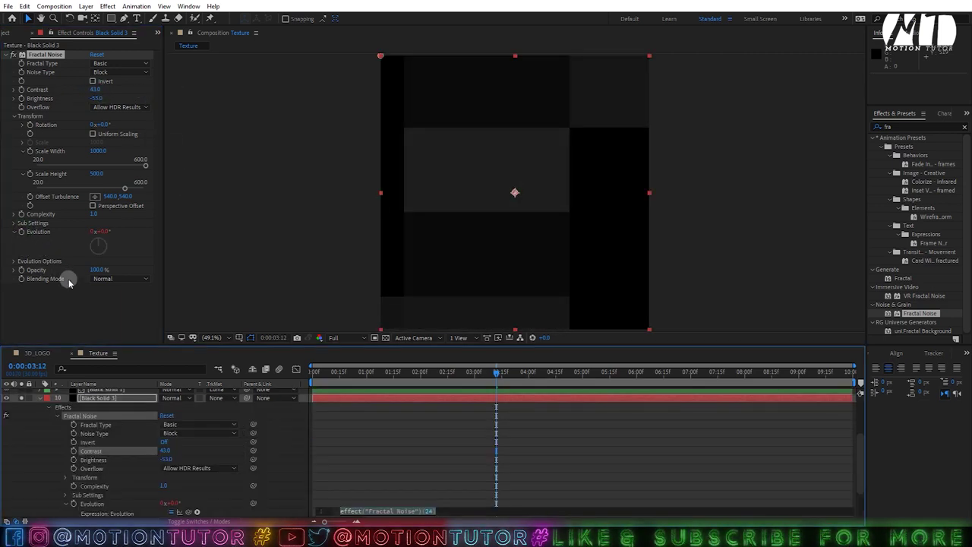
type("time")
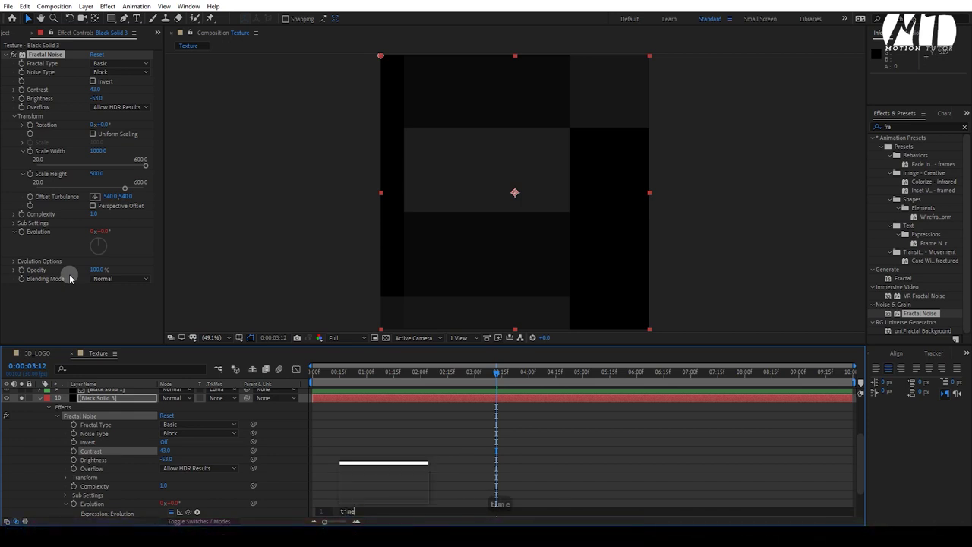
type("*150")
left_click(54, 434)
key("space")
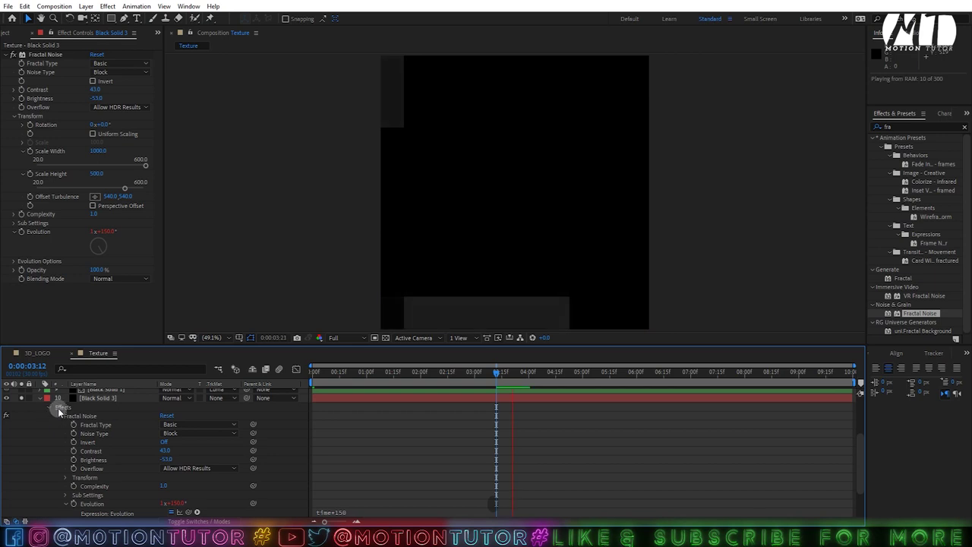
Set the Fractal Noise opacity on Black Solid 3 to 40% and preview the animation.
left_click(97, 270)
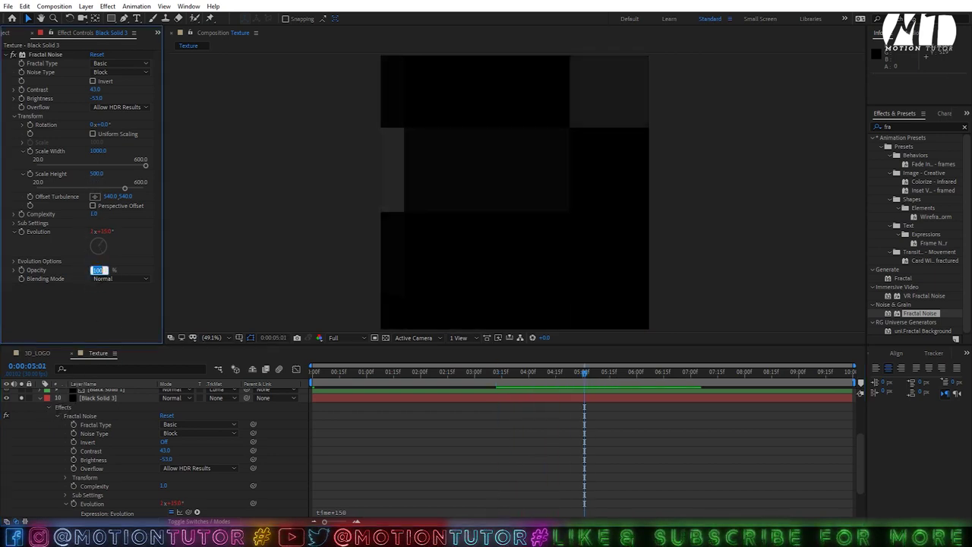
type("40")
left_click(93, 306)
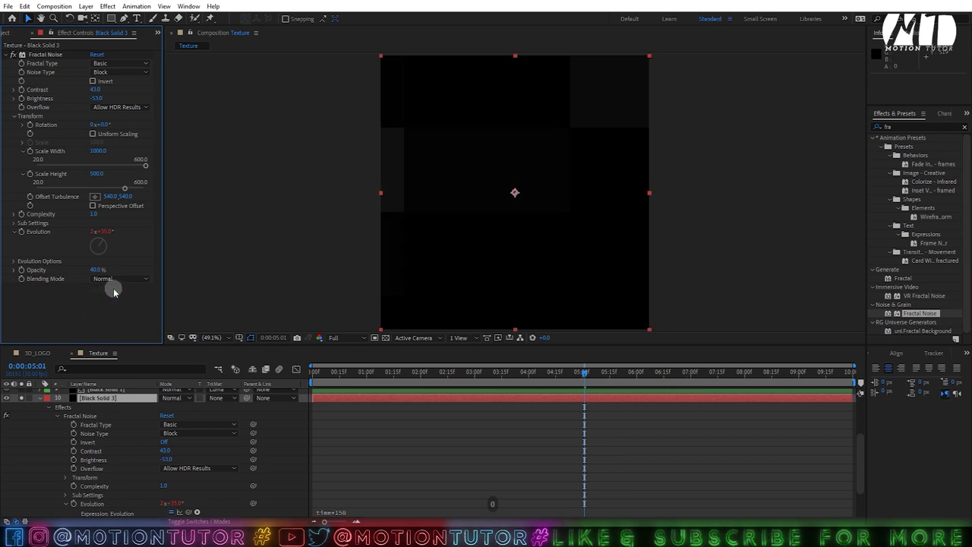
key("space")
key("space")
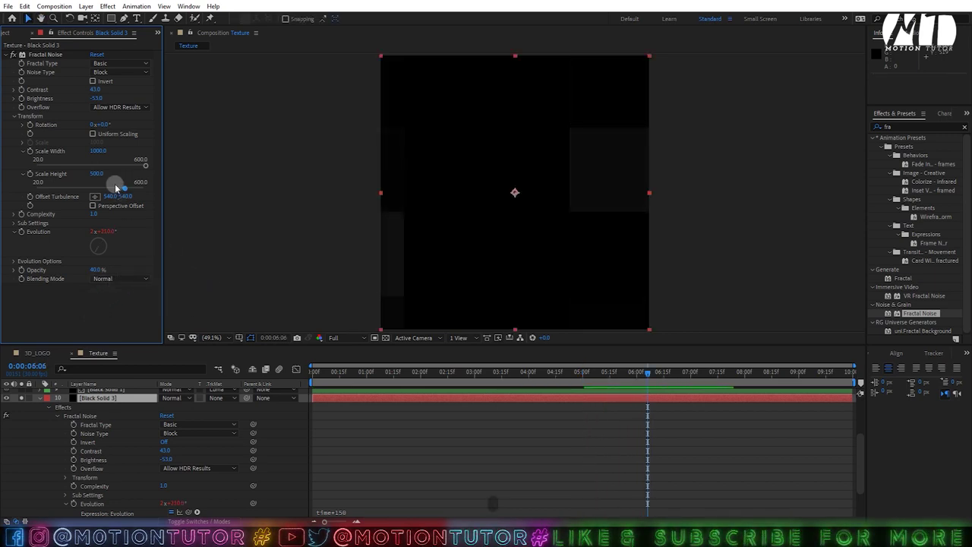
Reduce Black Solid 3's Fractal Noise scale width to about 761 and scale height to about 250.
left_click_drag(98, 149, 1, 167)
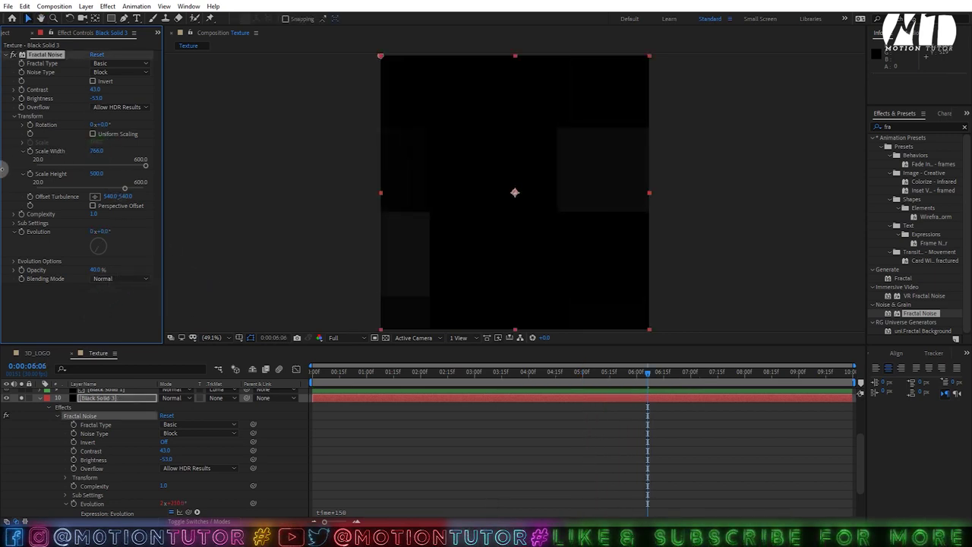
left_click_drag(98, 174, 180, 206)
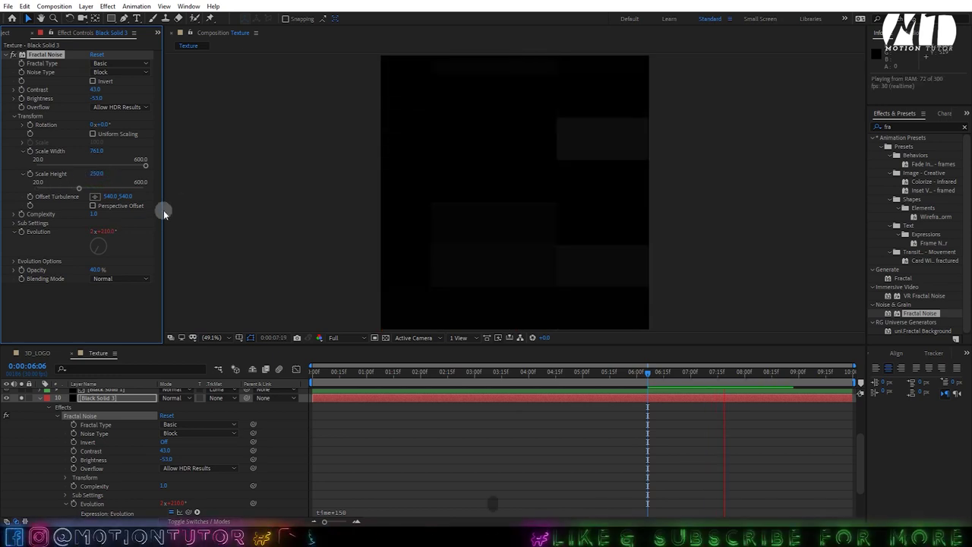
left_click_drag(29, 366, 36, 373)
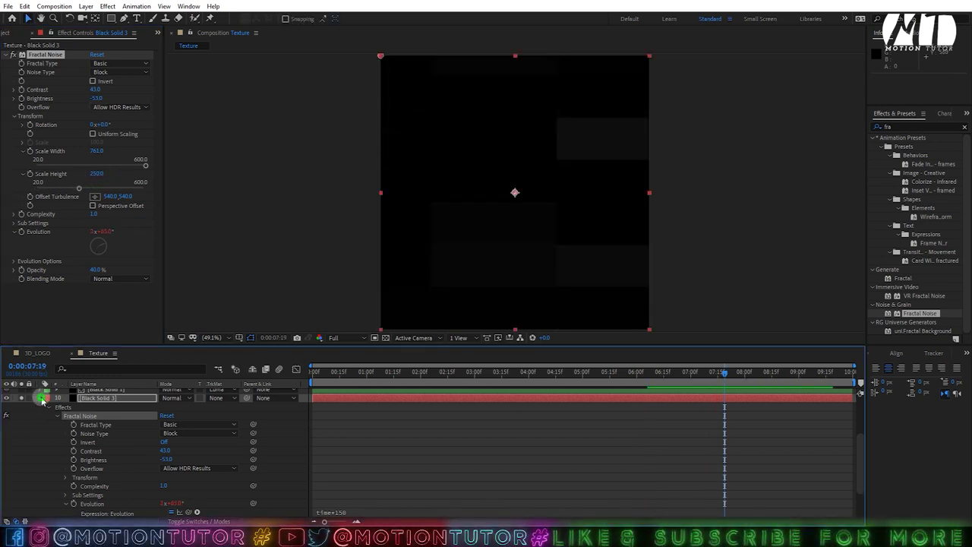
Collapse Black Solid 3's properties, turn off its solo and preview the combined texture.
left_click(40, 398)
left_click(23, 472)
key("space")
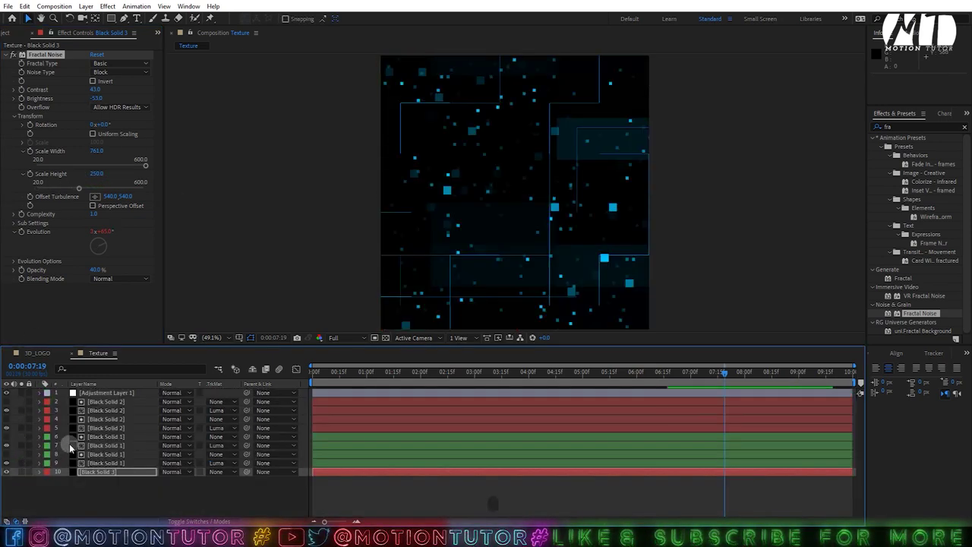
Set the Fractal Noise complexity to 2 on each of the four Black Solid 2 layers and preview the result.
left_click(99, 401)
left_click(98, 410)
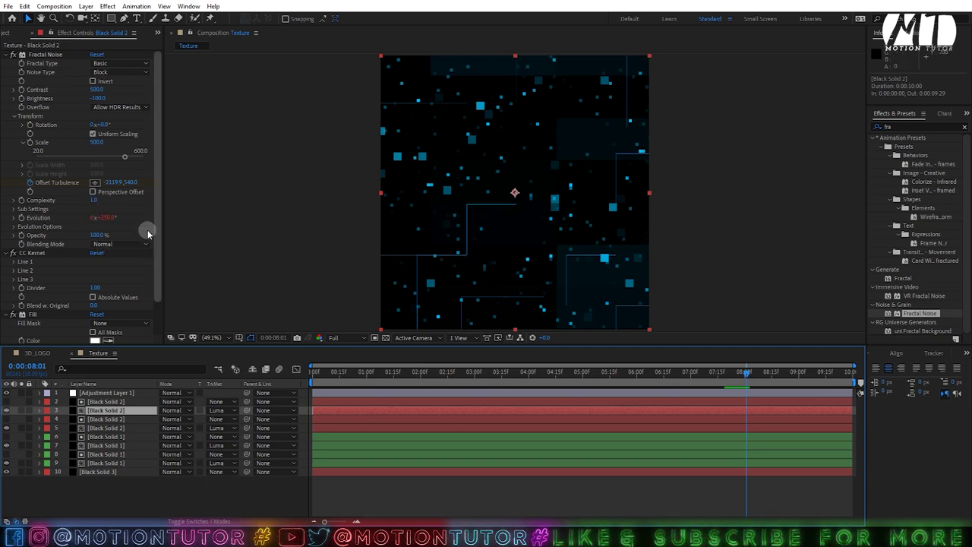
left_click(45, 54)
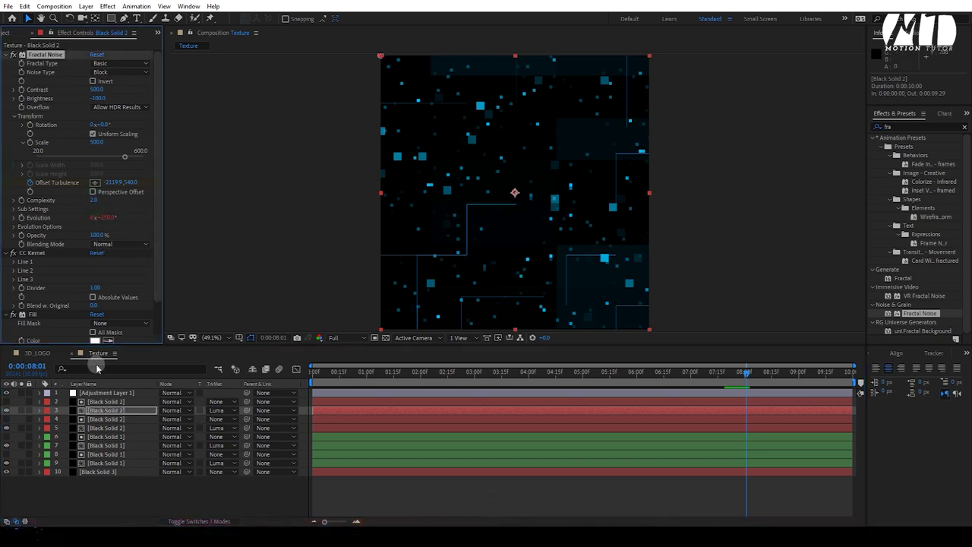
left_click(104, 401)
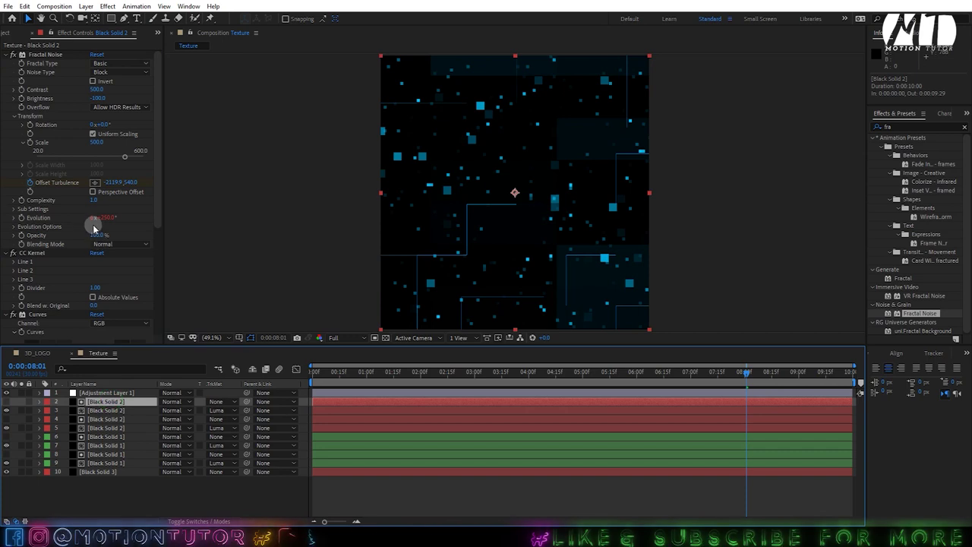
left_click(110, 418)
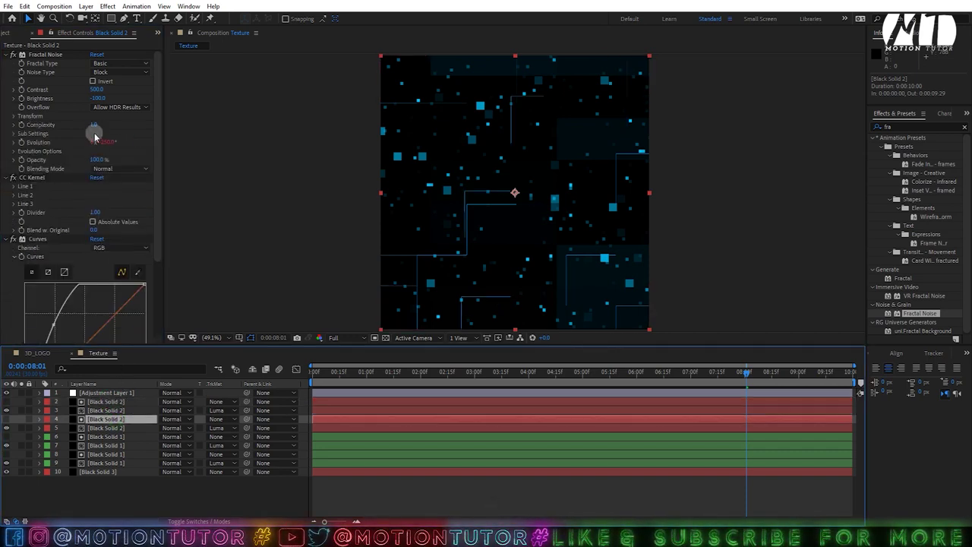
left_click(106, 427)
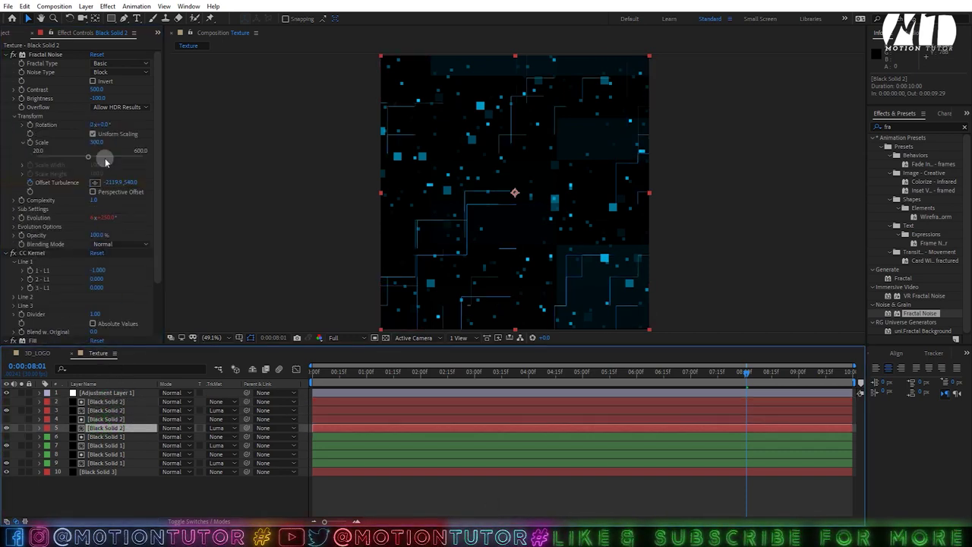
left_click(1, 146)
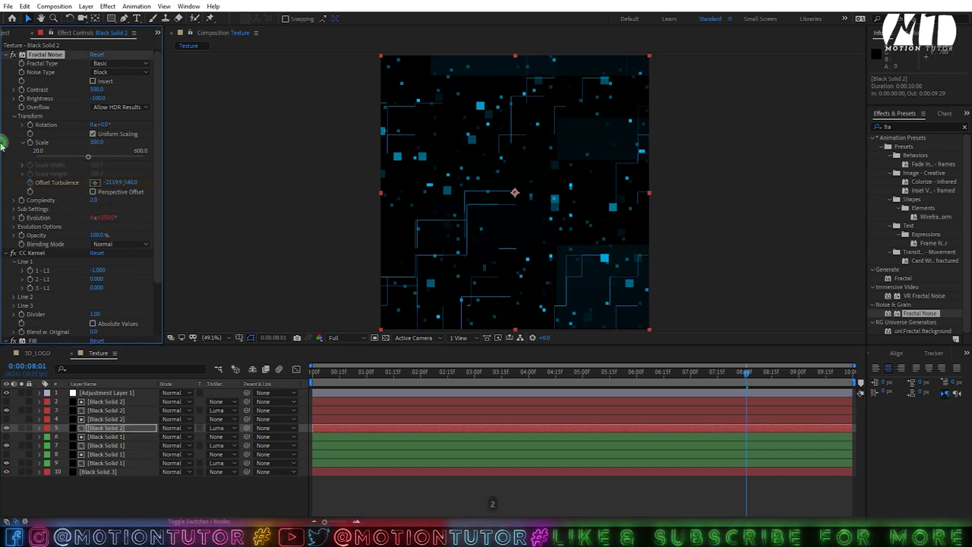
key("space")
Change the label colour of the four Black Solid 2 layers to Blue.
left_click(121, 398, "shift")
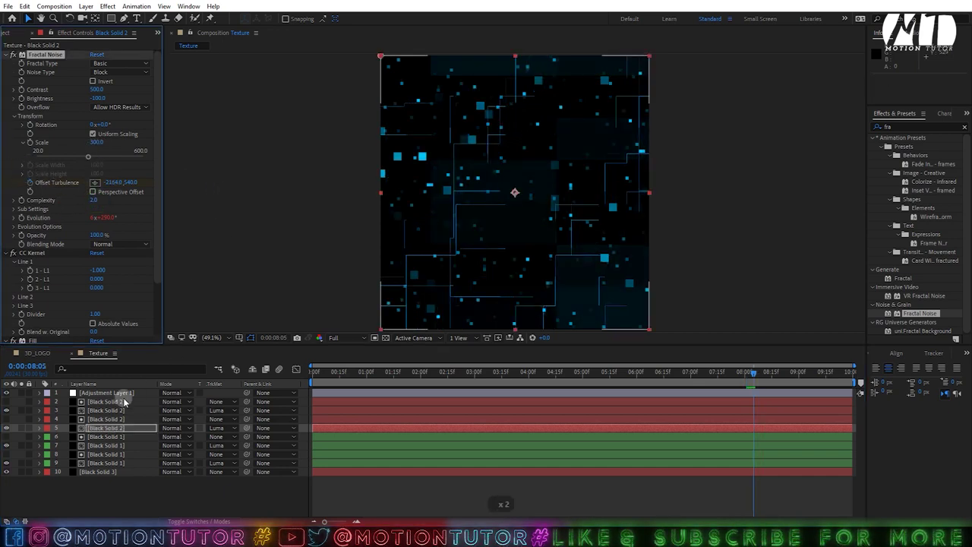
left_click(47, 409)
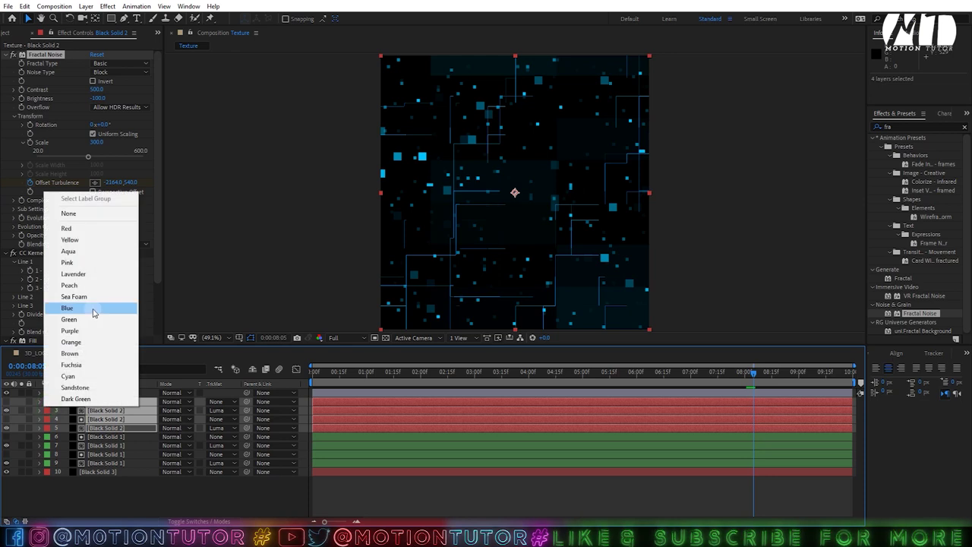
left_click(90, 309)
Change the label colour of Adjustment Layer 1 to Red.
left_click(99, 446)
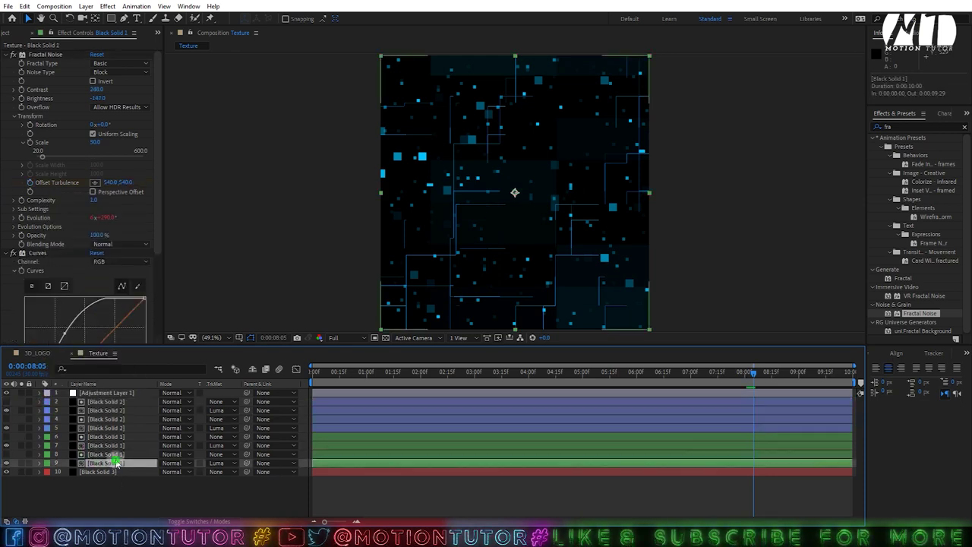
left_click(109, 462)
left_click(117, 401)
left_click(92, 393)
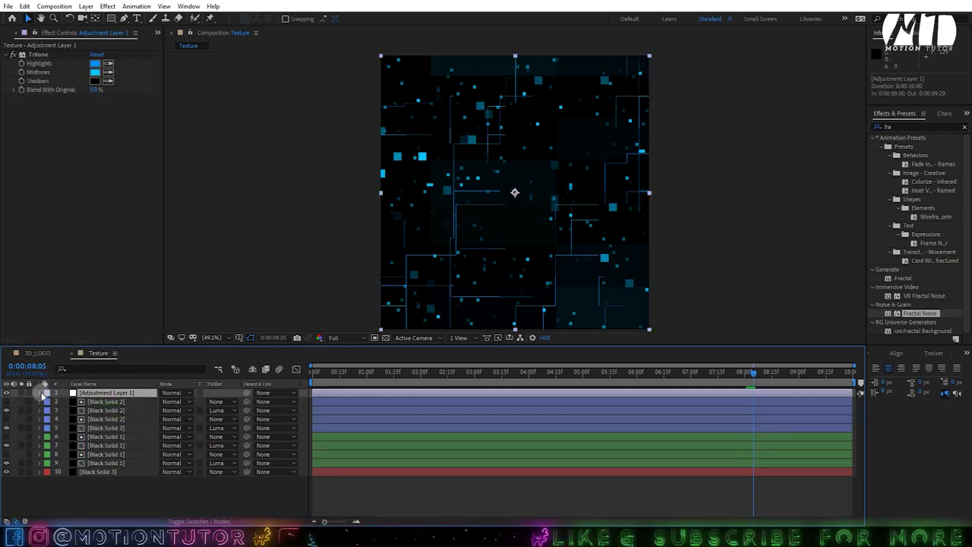
left_click(47, 392)
left_click(67, 220)
left_click(126, 488)
Scrub through the texture animation to about four seconds and save the project.
left_click_drag(314, 372, 537, 372)
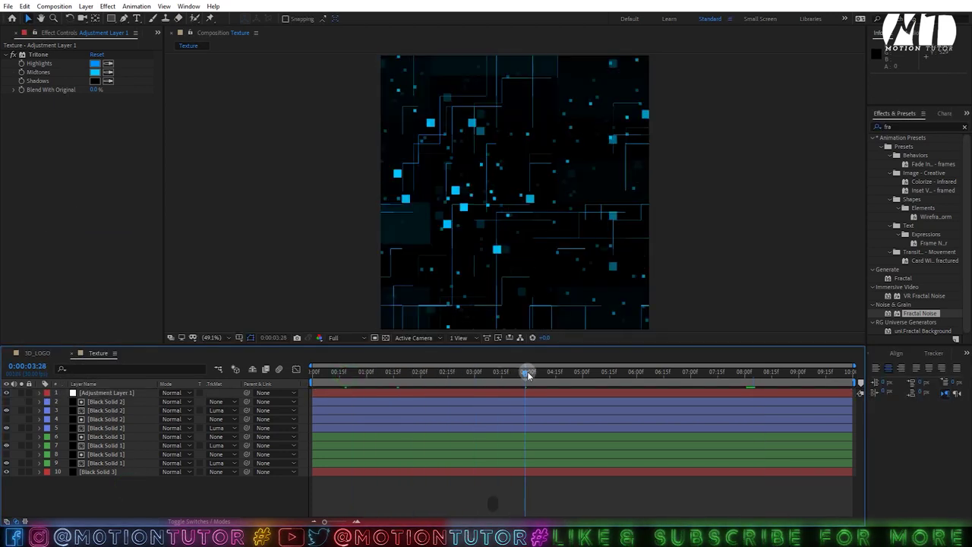
left_click(444, 177)
key("ctrl+s")
Add the Texture composition beneath the LOGO layer in the 3D_LOGO composition and hide it.
left_click(11, 56)
left_click(6, 34)
left_click(77, 309)
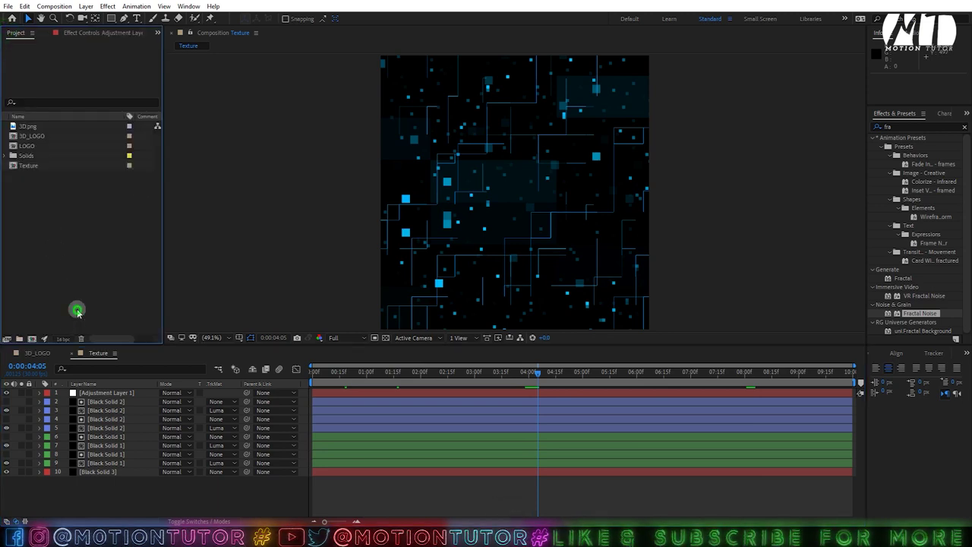
left_click(38, 356)
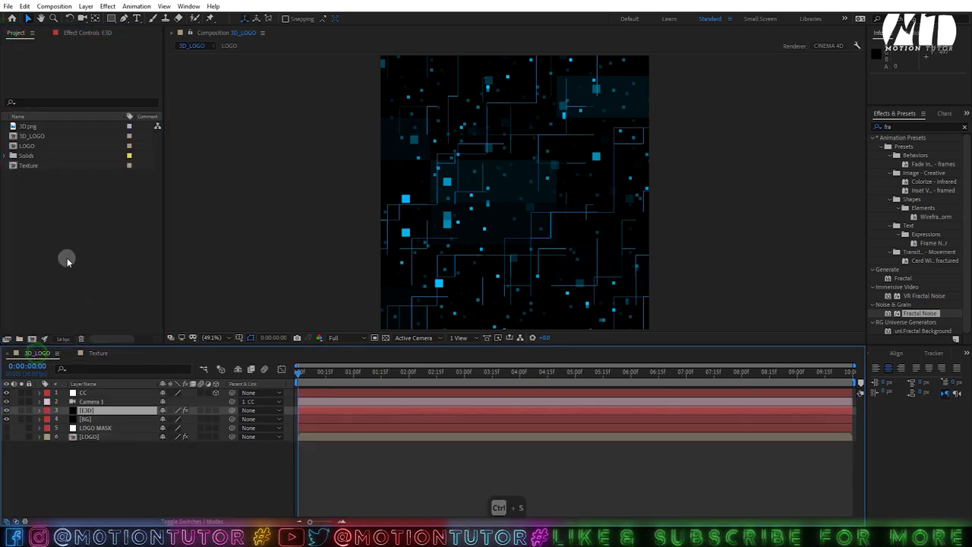
left_click(28, 146)
left_click_drag(29, 165, 79, 453)
left_click(6, 445)
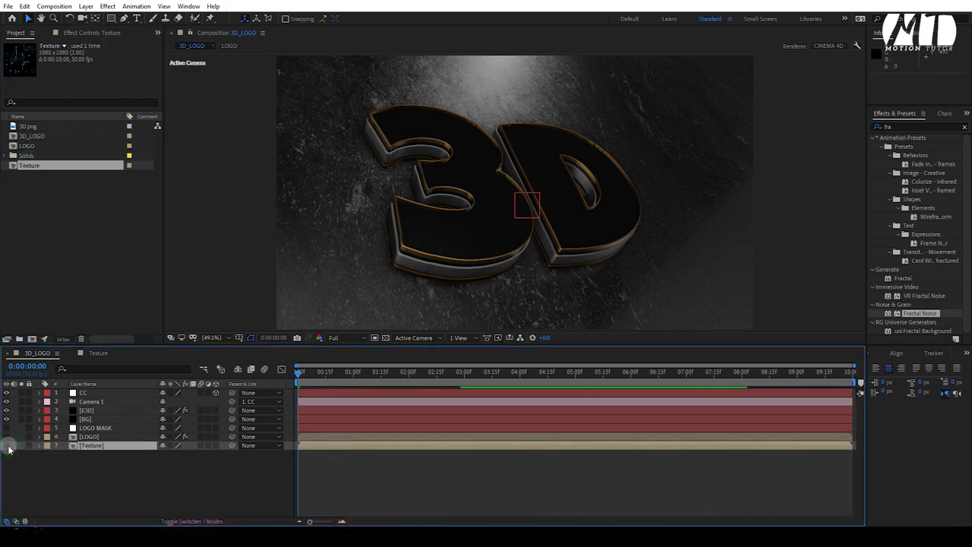
Assign the Texture layer as Layer 1 of the custom texture maps in the E3D layer's Element effect.
left_click(90, 401)
left_click(86, 410)
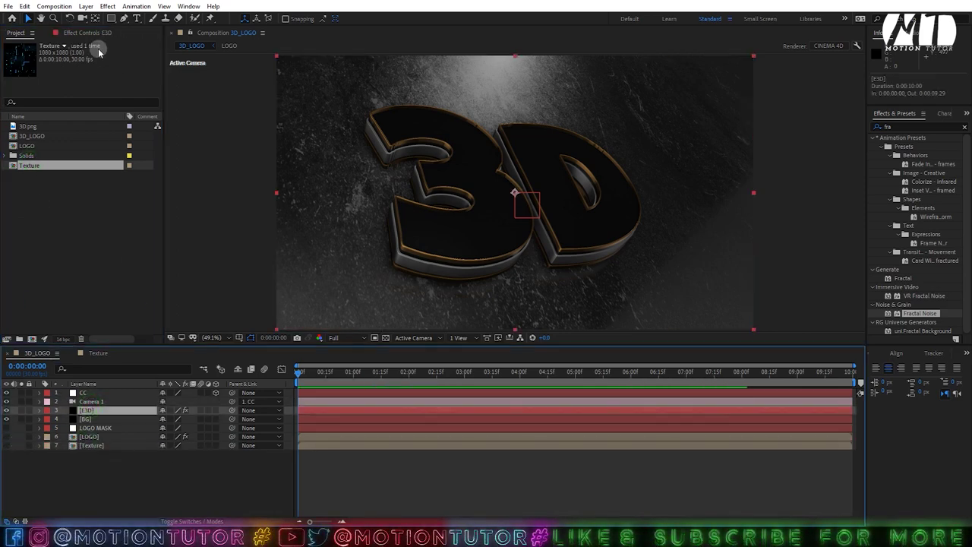
left_click(91, 32)
left_click(7, 55)
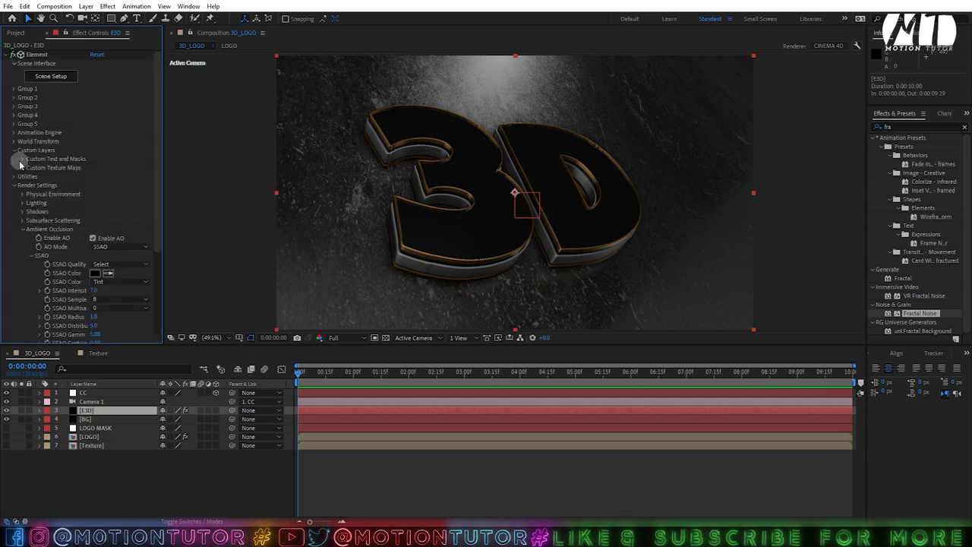
left_click(22, 167)
left_click(99, 163)
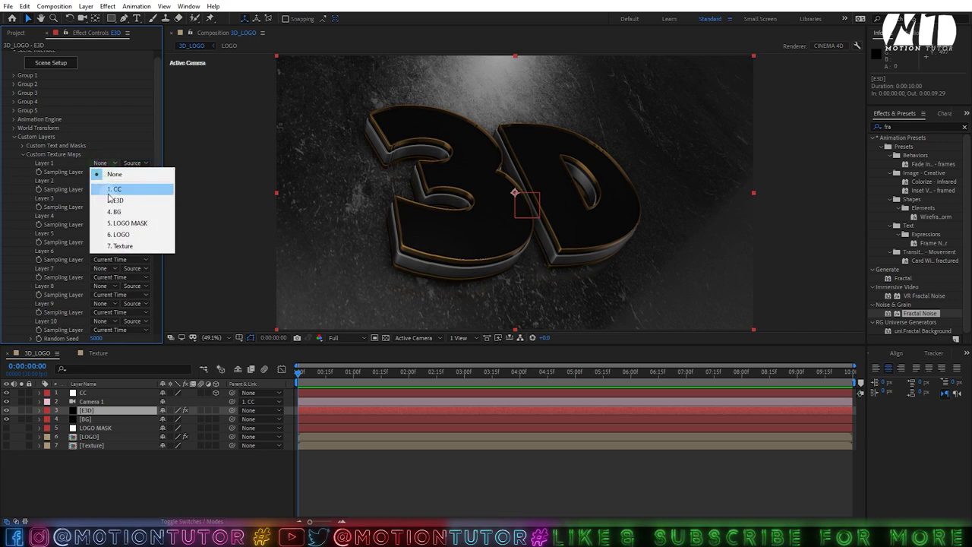
left_click(116, 245)
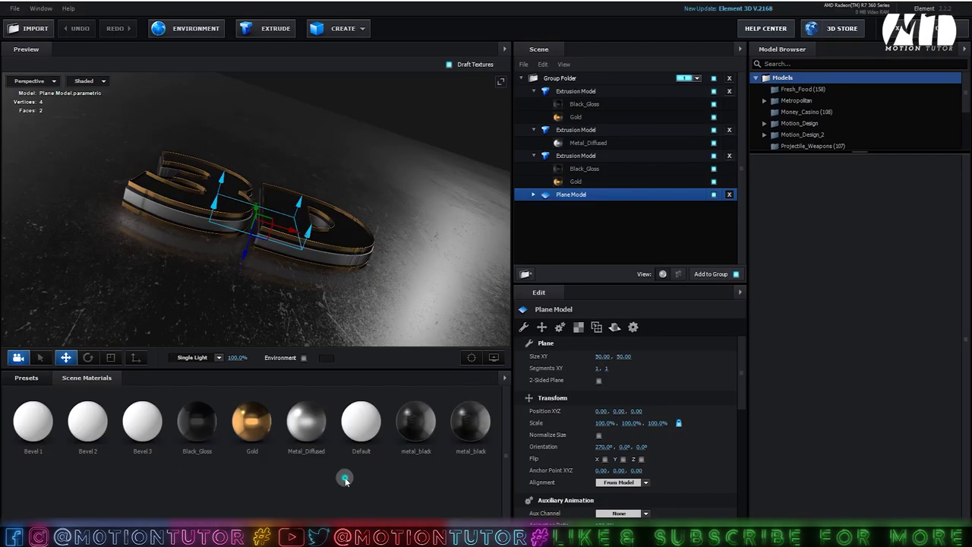
Remove the unused scene materials, create a new material and select it for editing.
right_click(347, 476)
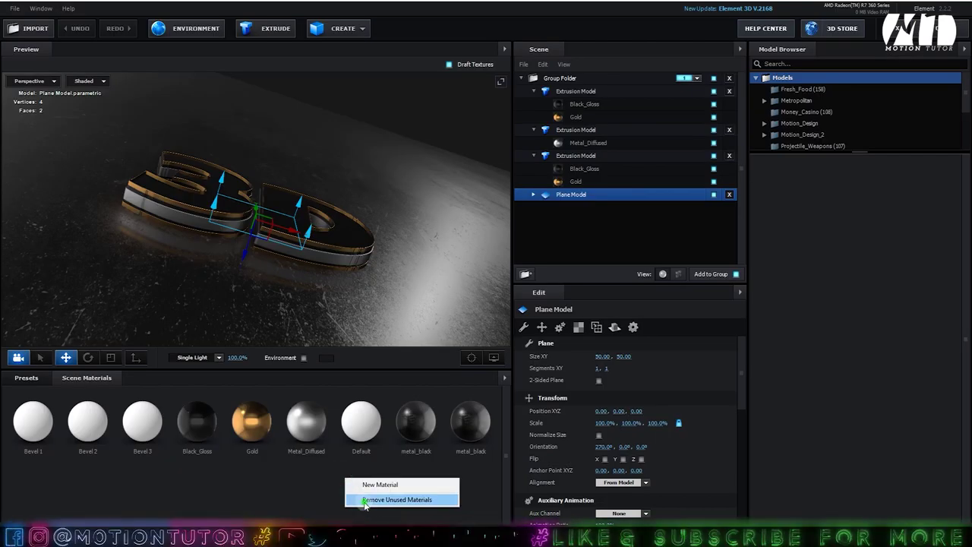
left_click(364, 500)
right_click(347, 481)
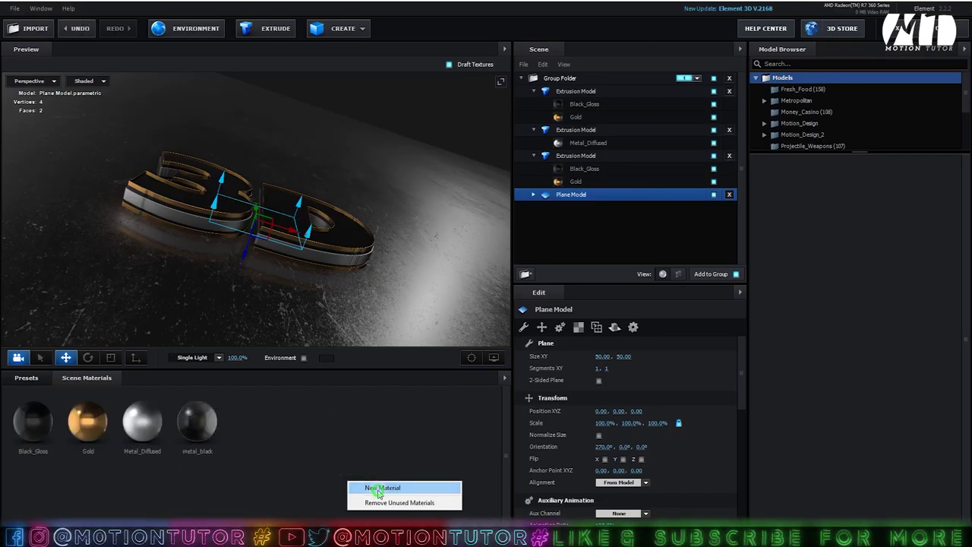
left_click(378, 489)
left_click(252, 421)
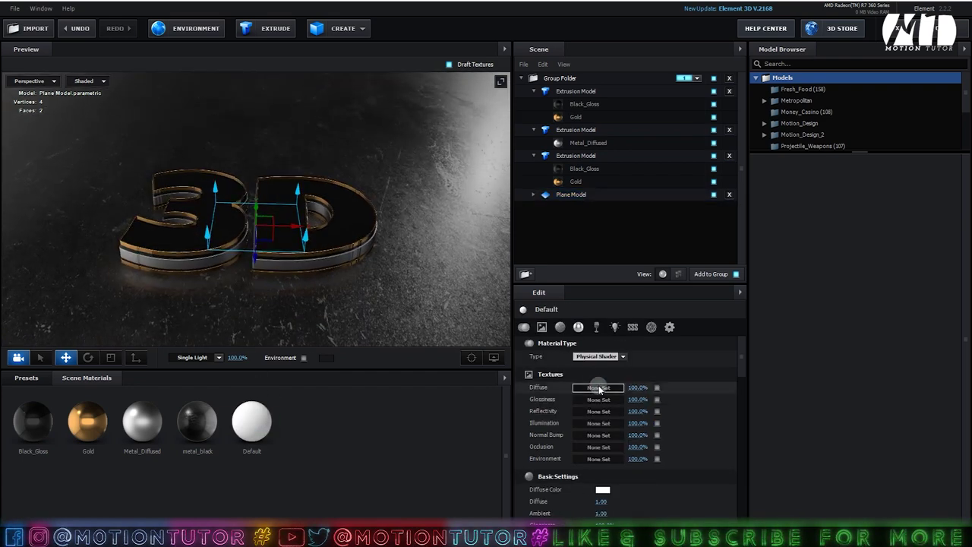
Load Custom Layer 1 [Texture] as the new material's diffuse texture and set its brightness to 100%.
left_click(598, 387)
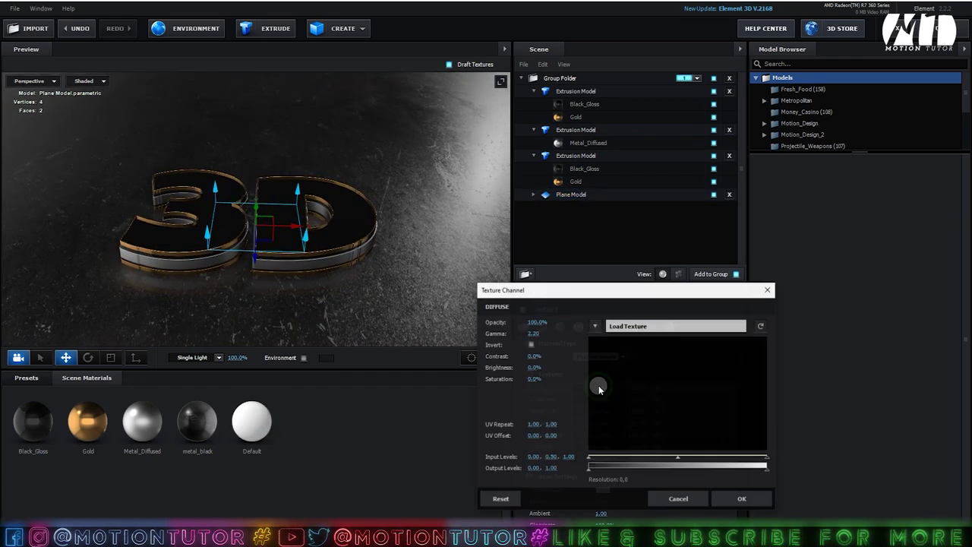
left_click(599, 325)
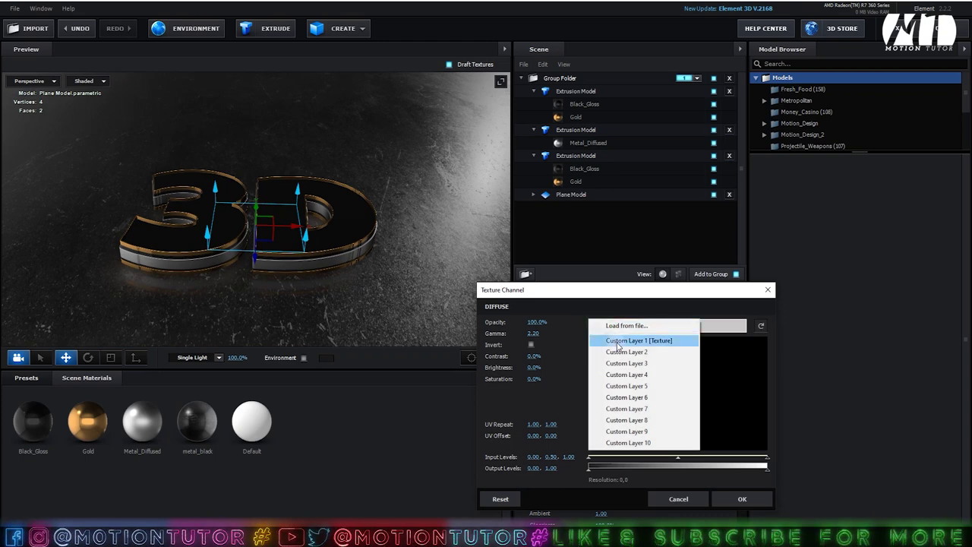
left_click(617, 342)
left_click(531, 367)
type("100")
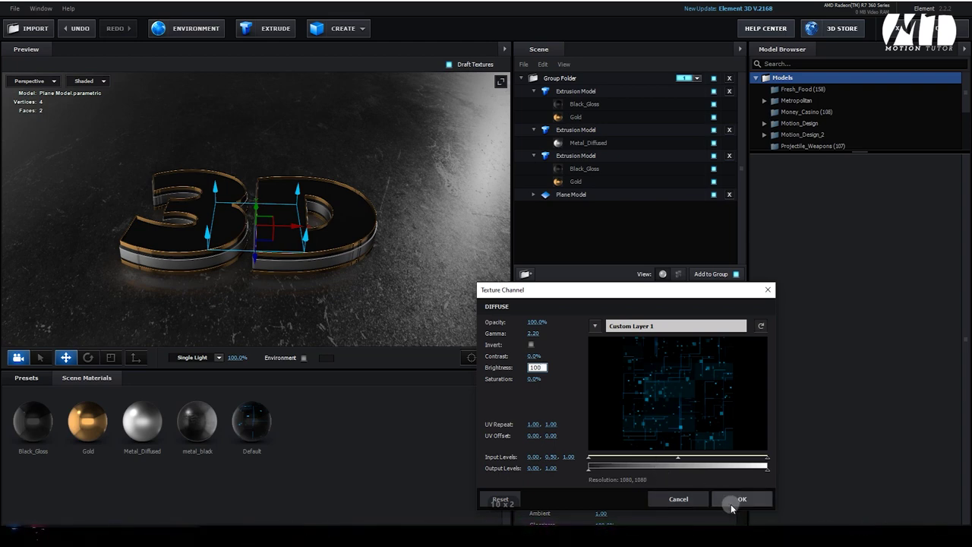
left_click(729, 501)
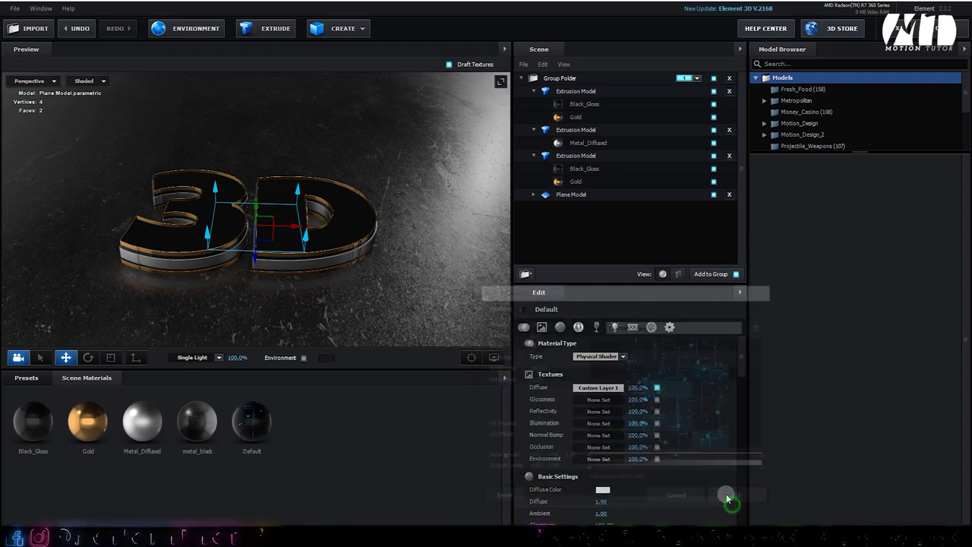
Load Custom Layer 1 [Texture] as the new material's illumination texture and raise its brightness.
left_click(585, 423)
left_click(596, 338)
left_click(614, 353)
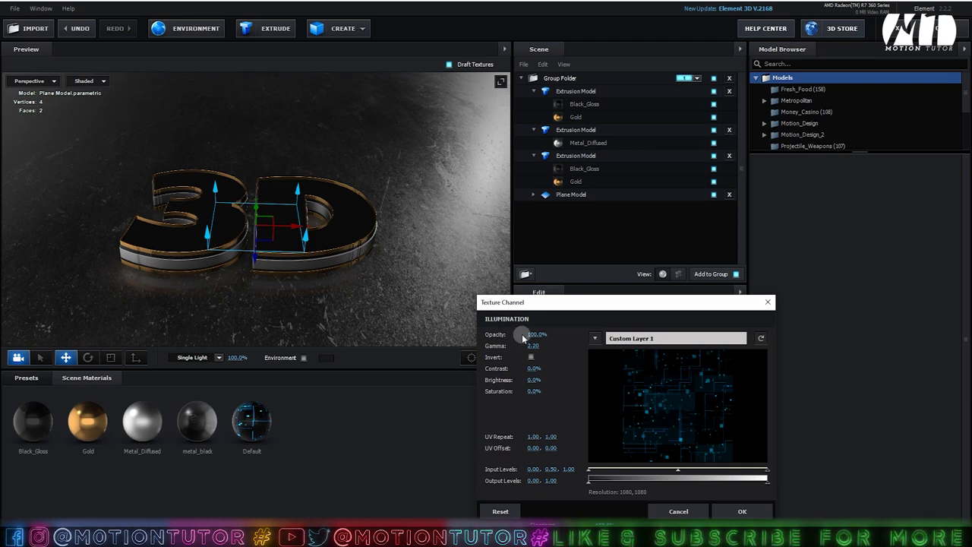
left_click(536, 377)
type("1")
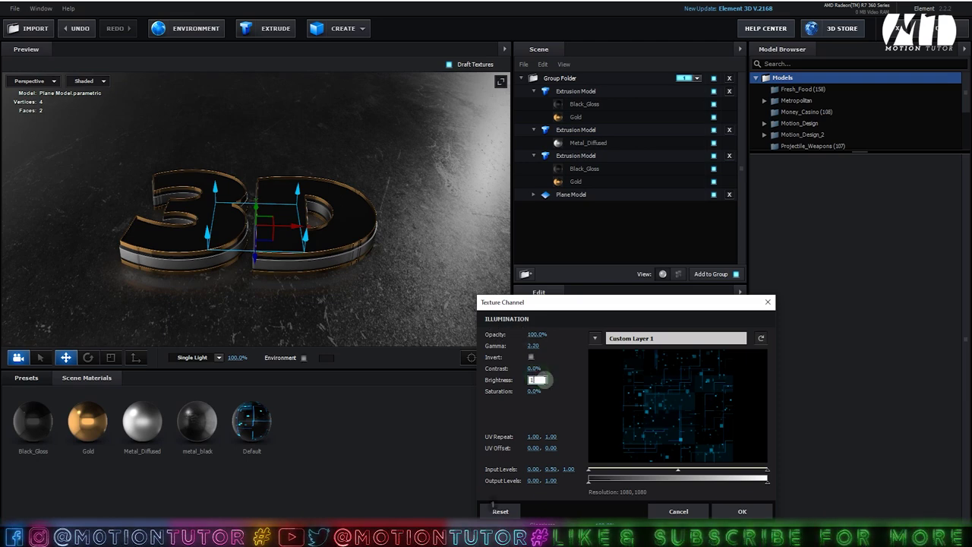
left_click(730, 511)
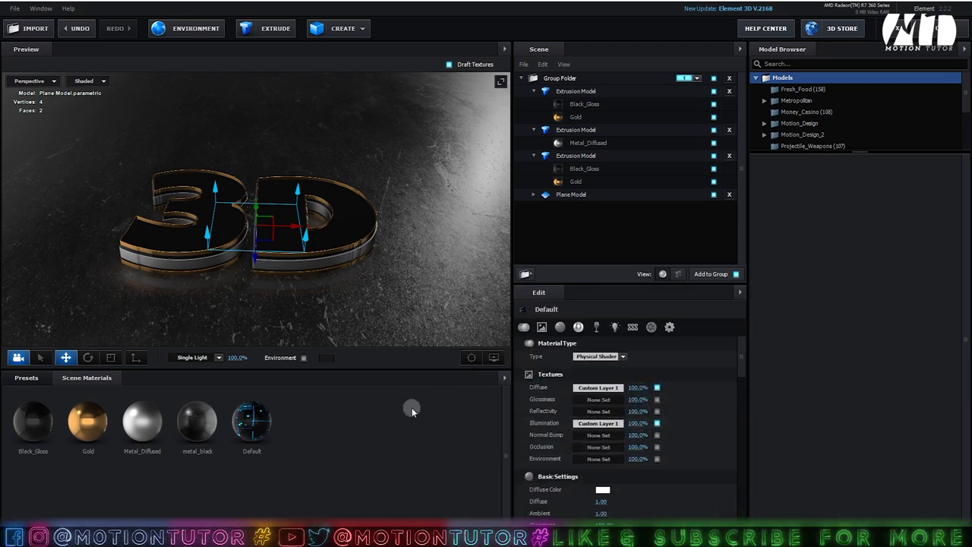
Apply the new textured material to the middle extrusion model in place of Metal_Diffused.
left_click_drag(623, 232, 589, 144)
left_click_drag(398, 251, 341, 236)
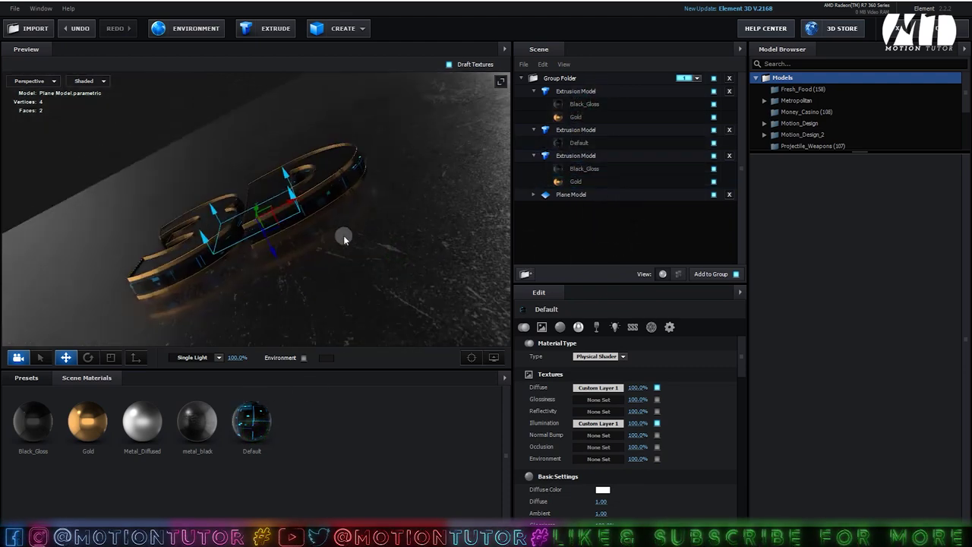
scroll(341, 236, "up", 5)
scroll(390, 242, "down", 5)
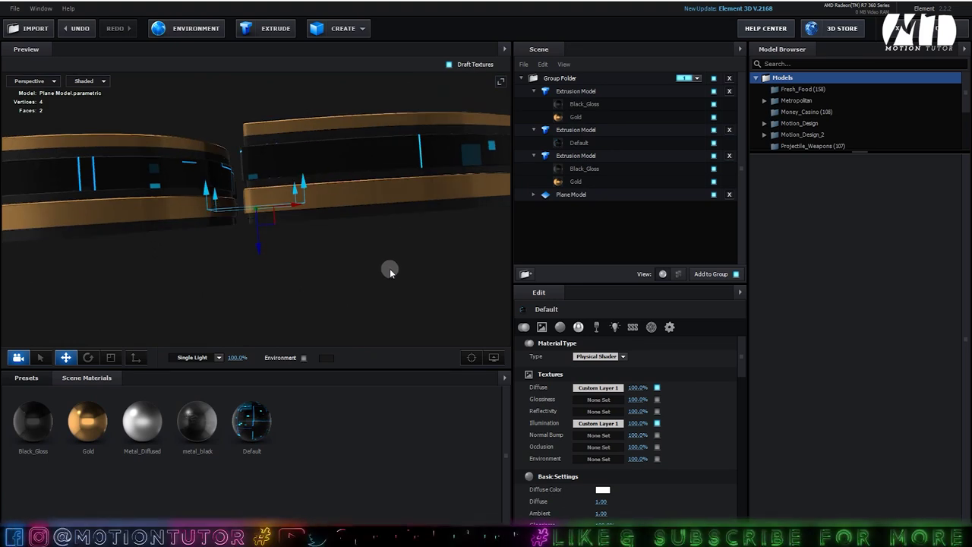
Set the textured material's blend mode to Screen in its advanced settings.
left_click(669, 327)
left_click(644, 357)
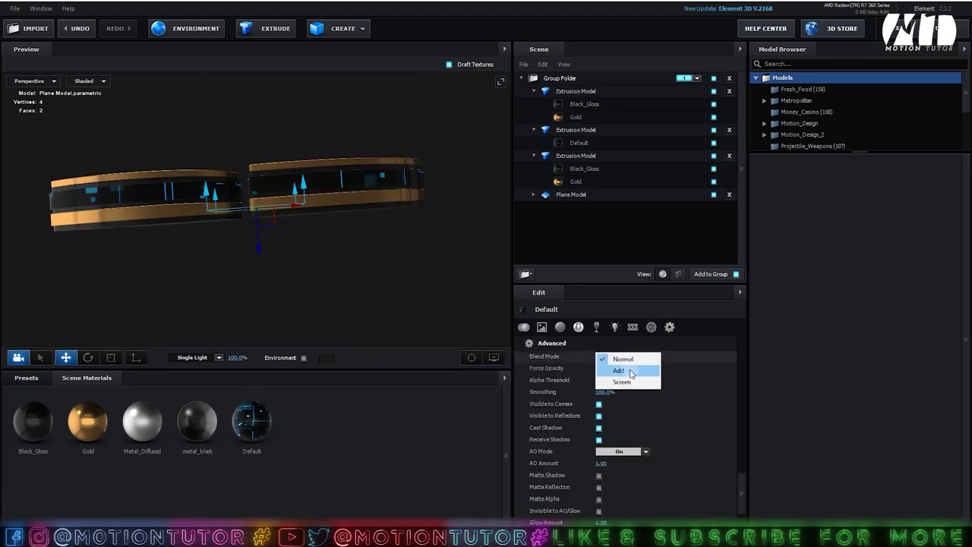
left_click(630, 385)
left_click_drag(337, 286, 340, 292)
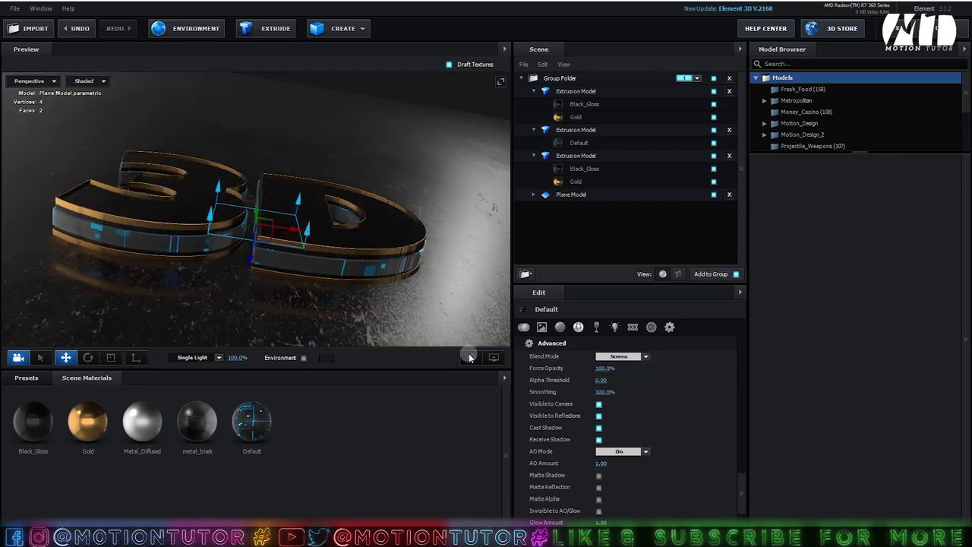
Enable Use Diffuse Color for the textured material's illumination and set the illumination intensity to 500%.
left_click(579, 327)
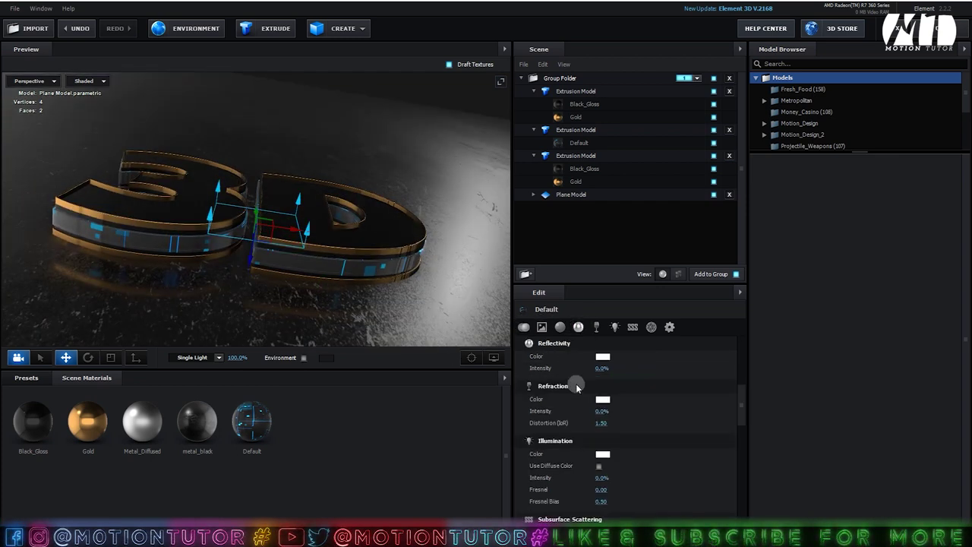
left_click(602, 479)
type("1")
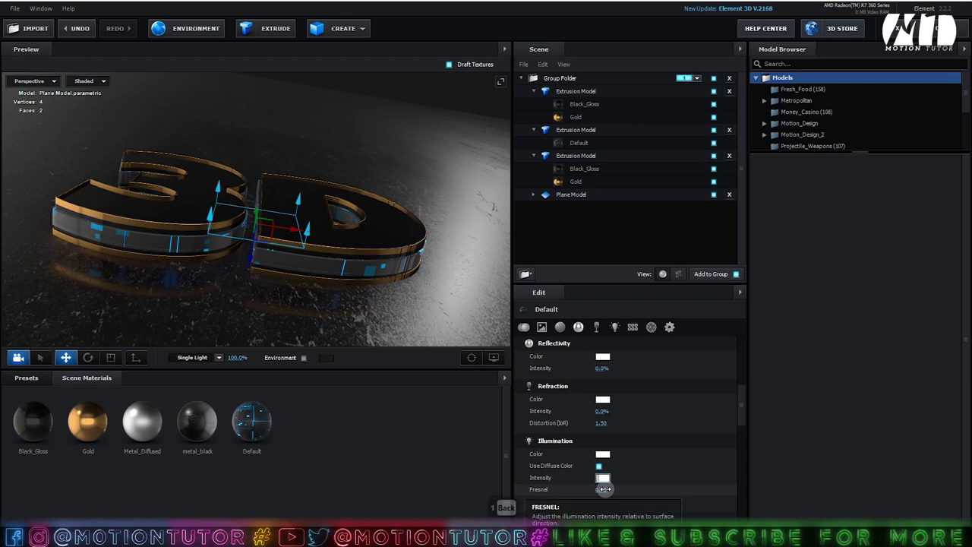
type("00")
key("Return")
left_click_drag(462, 304, 428, 242)
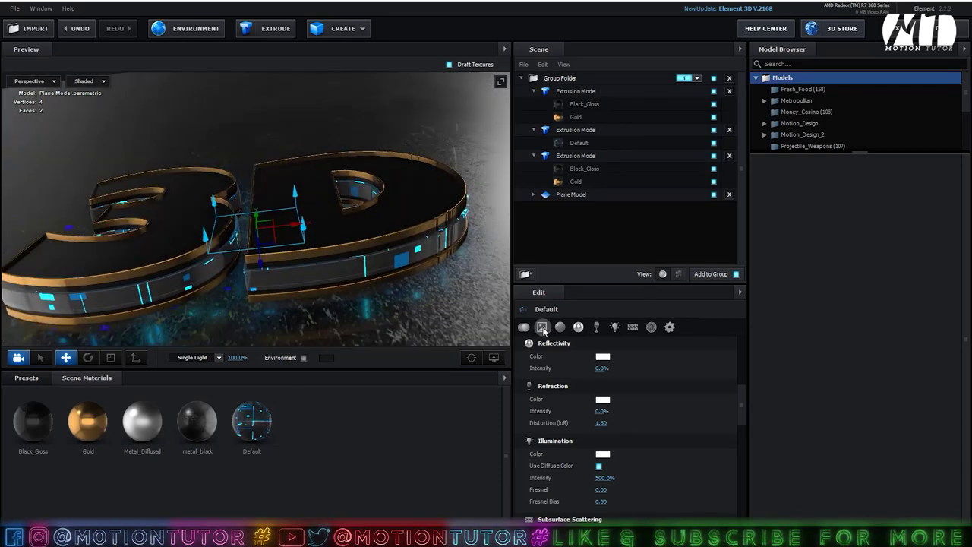
left_click(603, 476)
type("1")
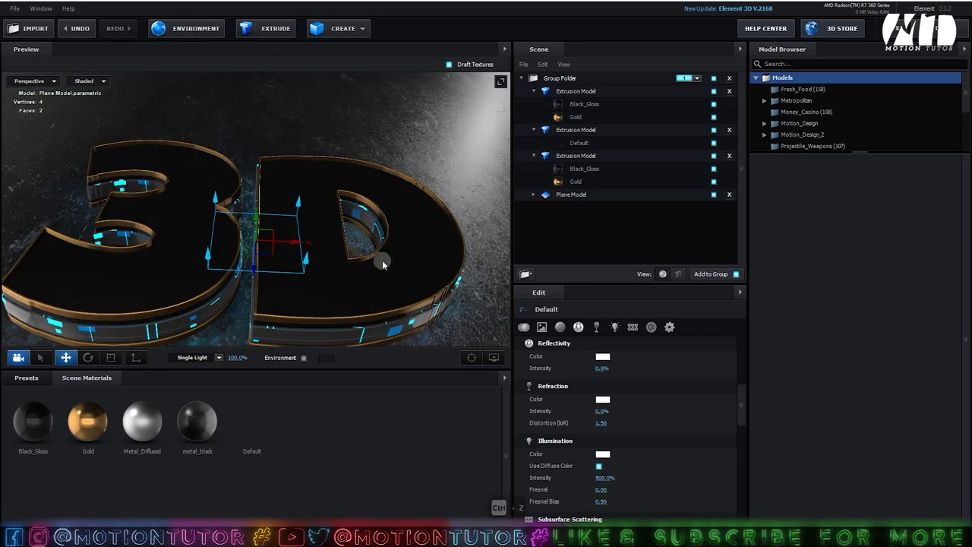
key("ctrl+z")
left_click_drag(365, 252, 316, 237)
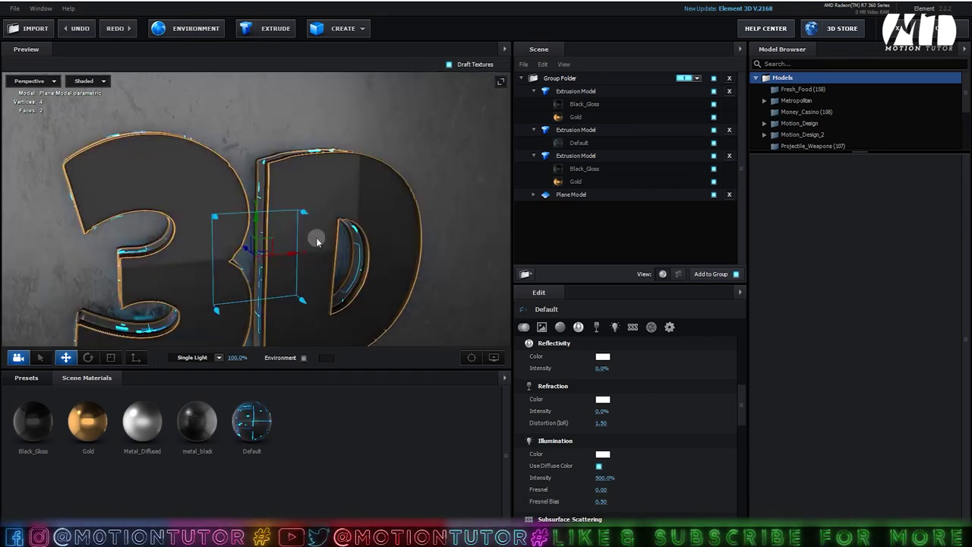
Apply the Basic_2K_04 environment preset from the Basic_2K folder to the scene.
left_click(27, 378)
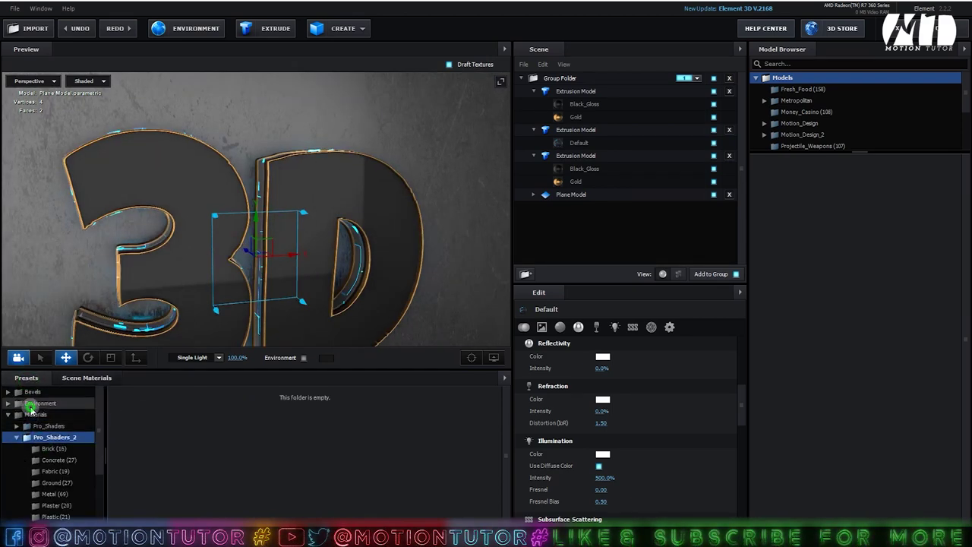
left_click(32, 403)
left_click(53, 425)
scroll(312, 252, "down", 3)
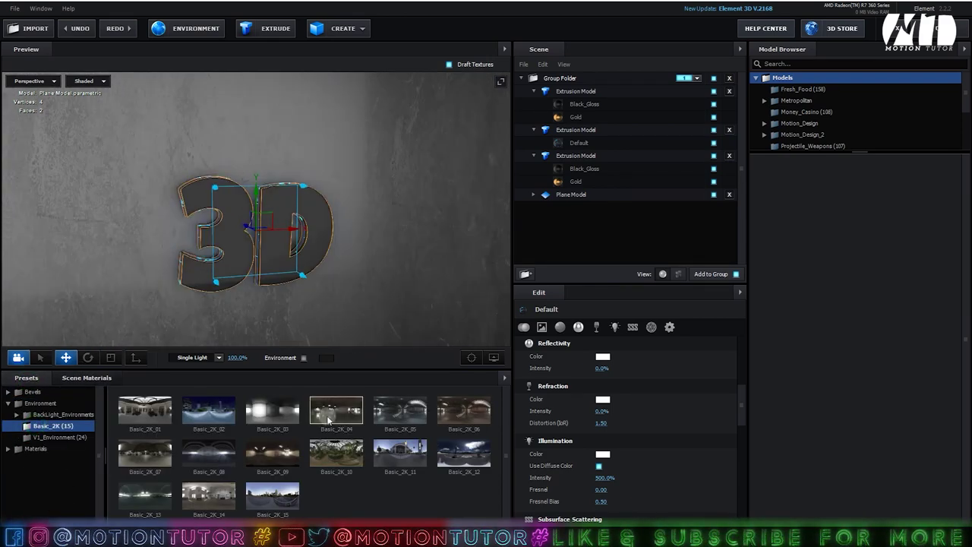
left_click(328, 417)
left_click_drag(395, 226, 372, 206)
Try the Basic_2K_05 environment preset on the scene and undo the switch.
left_click(402, 406)
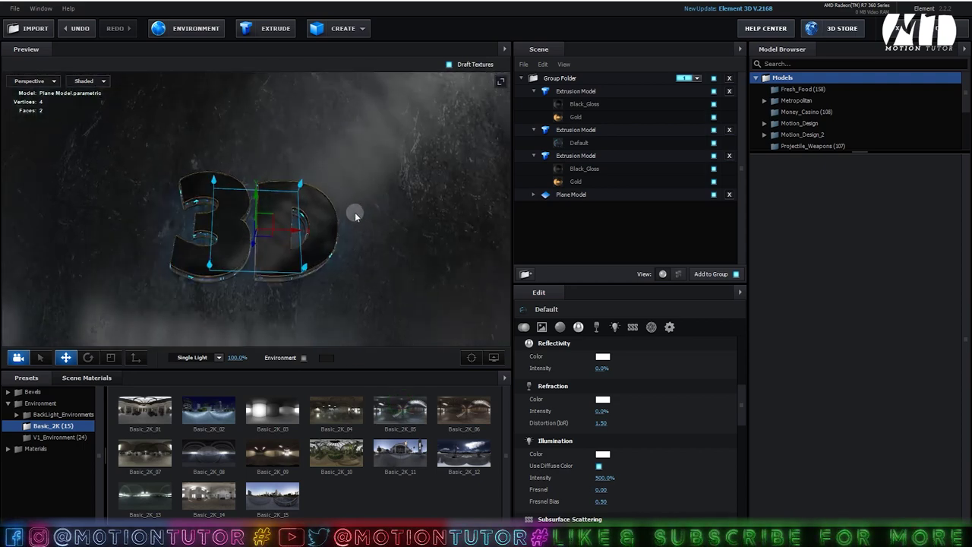
key("ctrl+z")
key("ctrl+z")
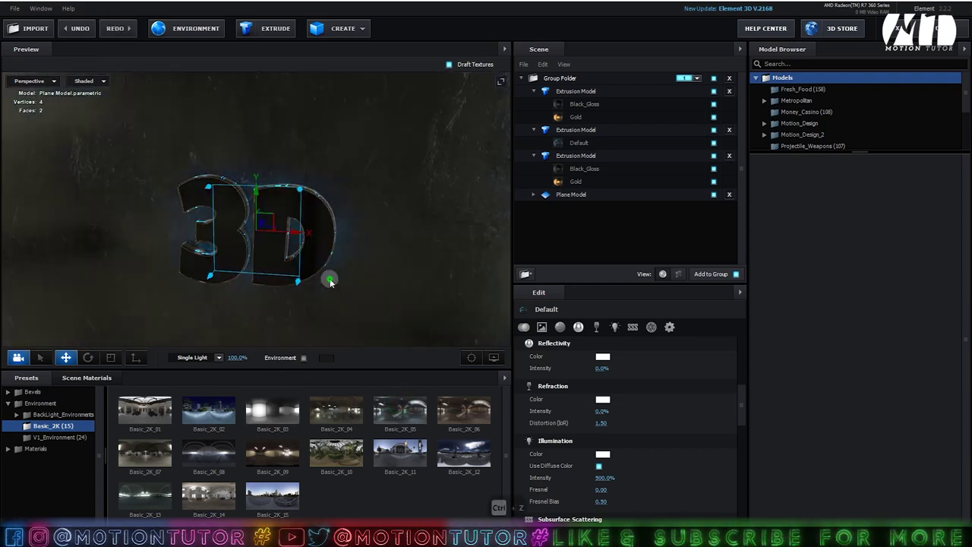
key("ctrl+z")
key("ctrl+z")
key("ctrl+z")
key("ctrl+z")
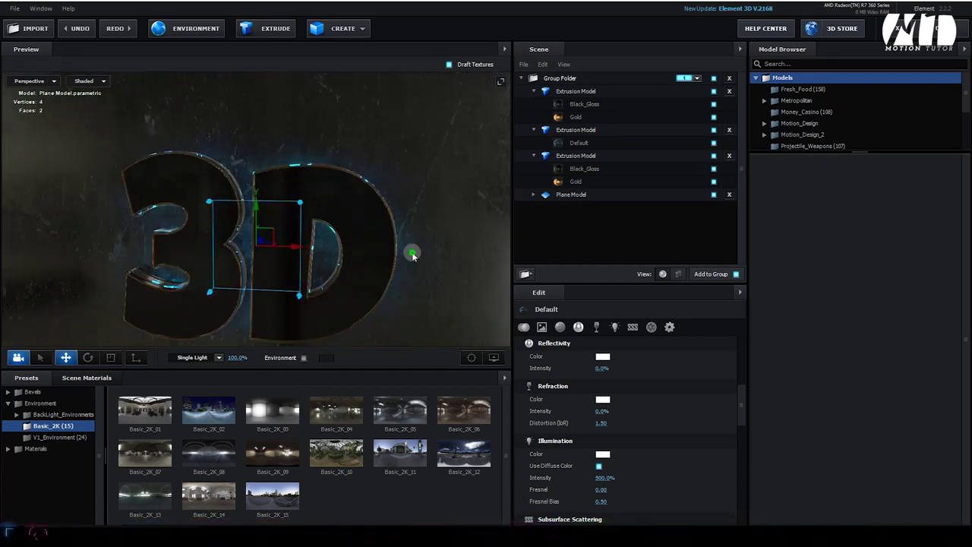
key("ctrl+z")
key("ctrl+z")
key("ctrl+z")
key("ctrl+z")
key("ctrl+z")
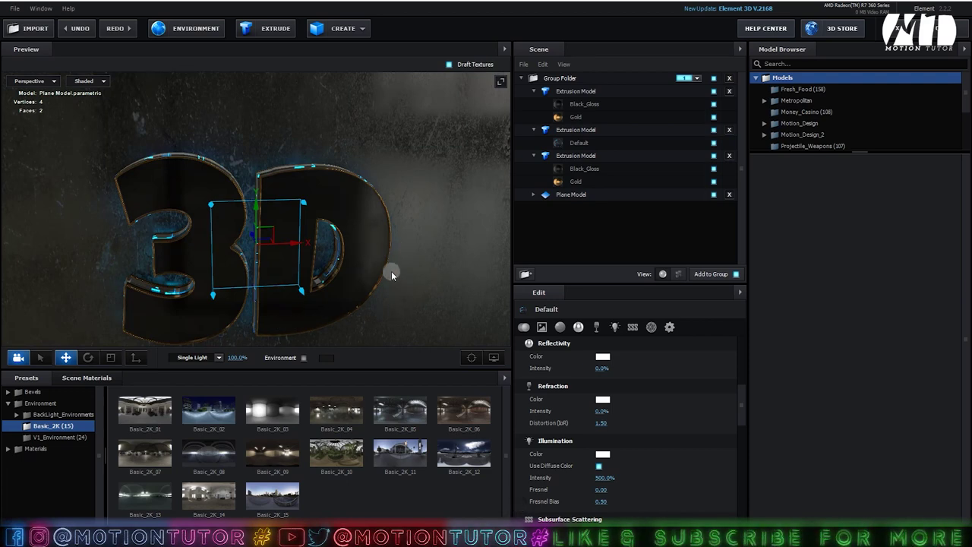
key("ctrl+z")
key("ctrl+z")
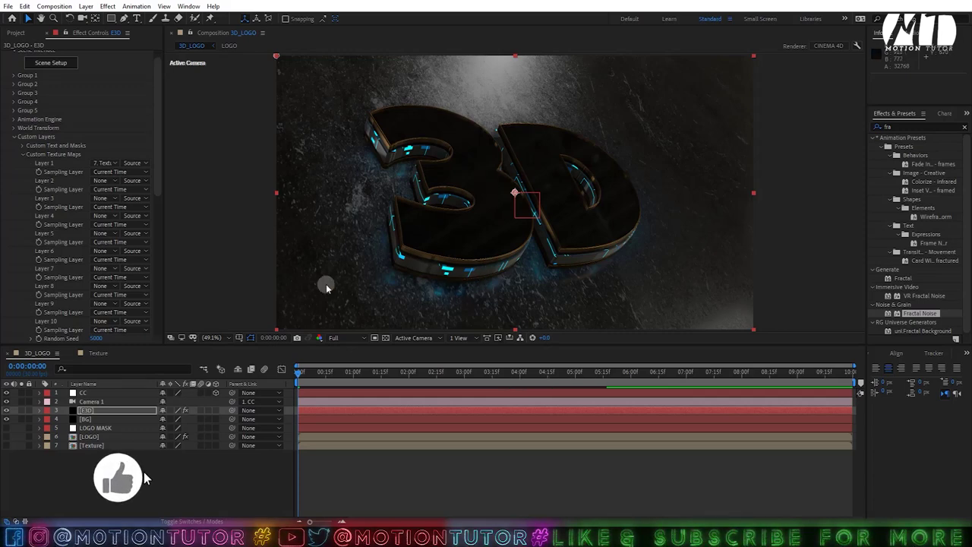
Duplicate the E3D layer and set the copy's Element output to show only Illumination.
left_click(13, 137)
left_click(13, 168)
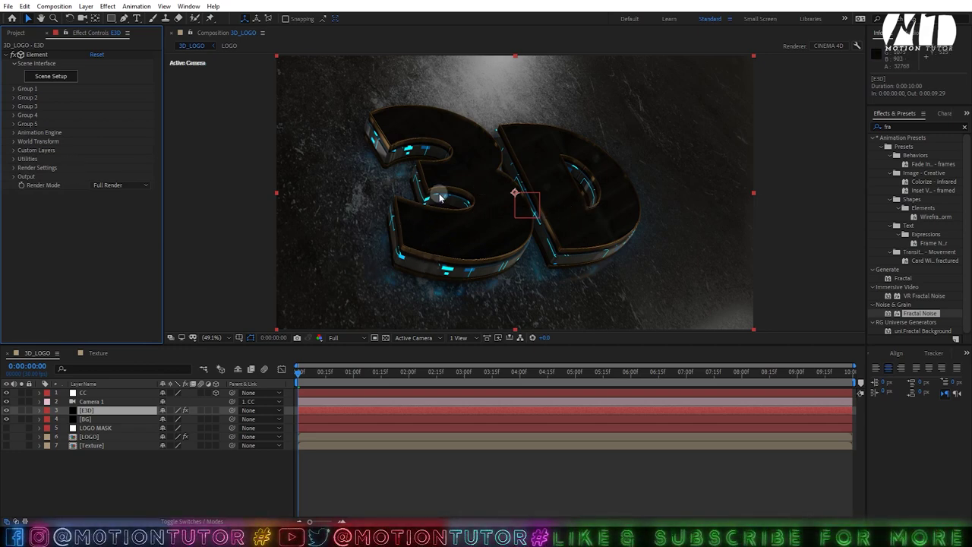
left_click(90, 410)
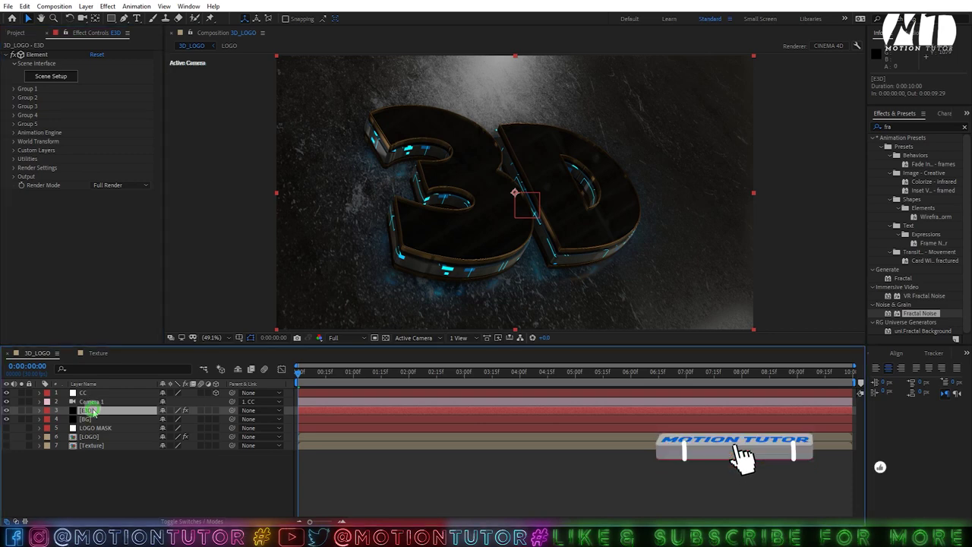
key("ctrl+d")
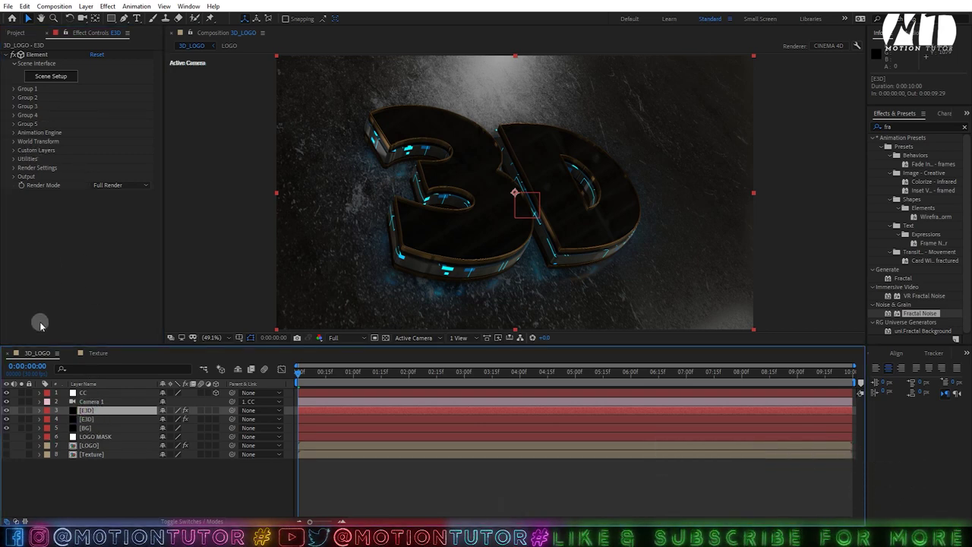
left_click(13, 177)
left_click(102, 185)
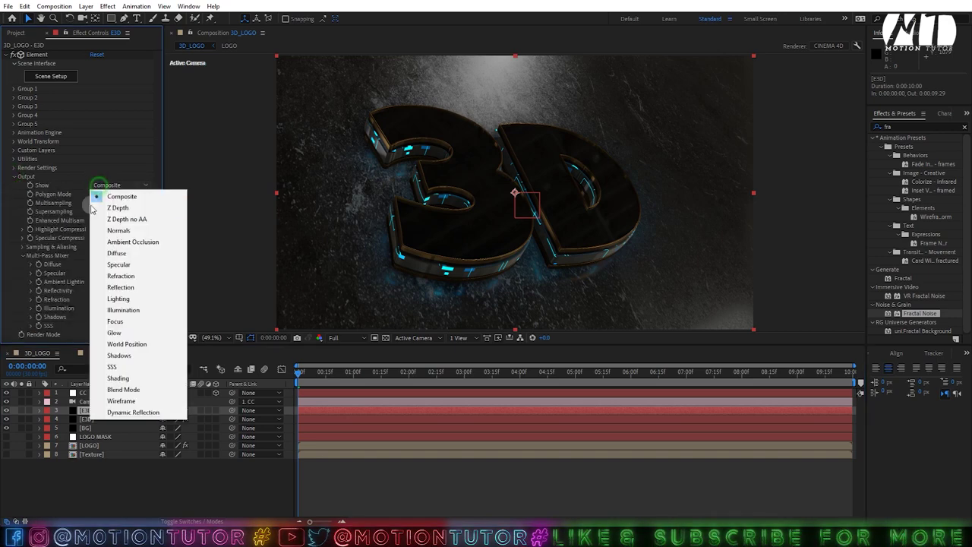
left_click(118, 309)
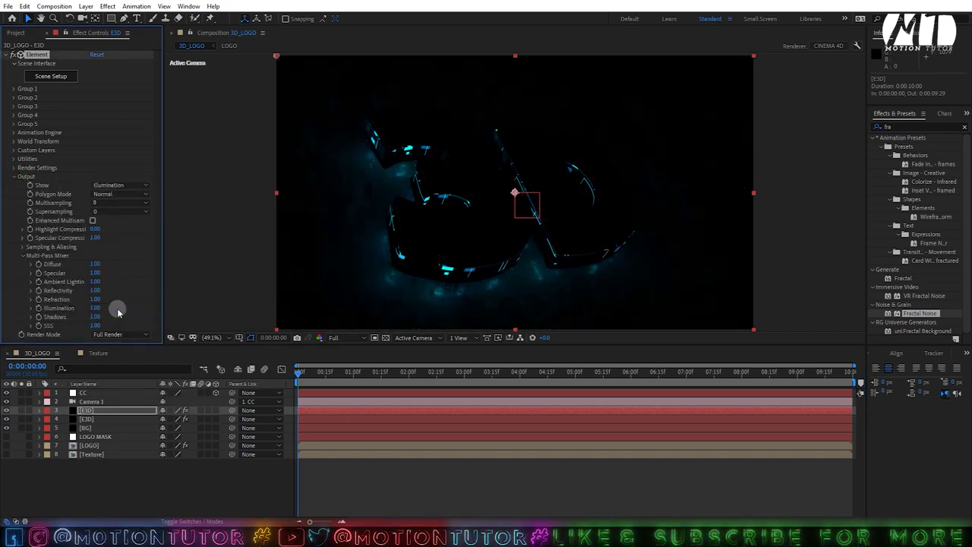
Set the duplicated E3D layer's blending mode to Add and compare the composition with and without it.
key("F4")
left_click(169, 410)
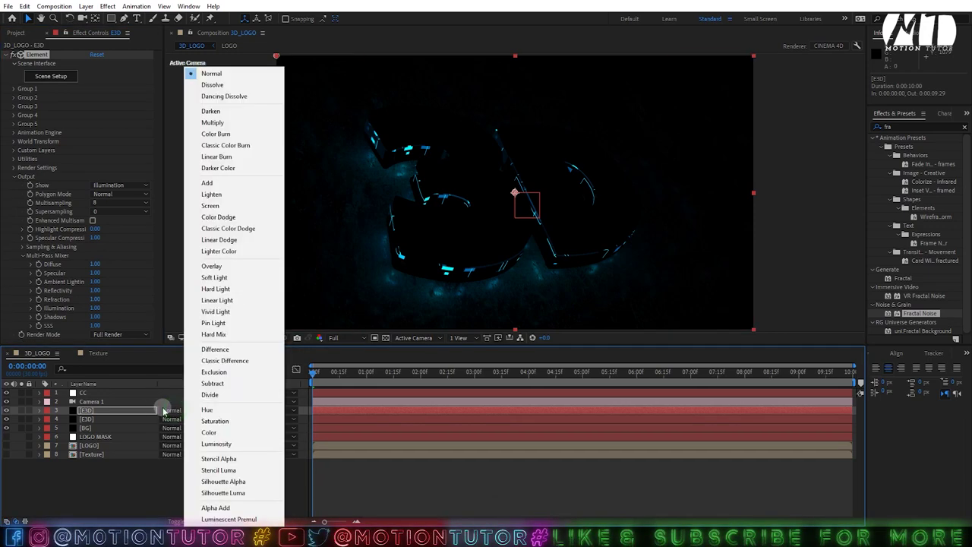
left_click(207, 182)
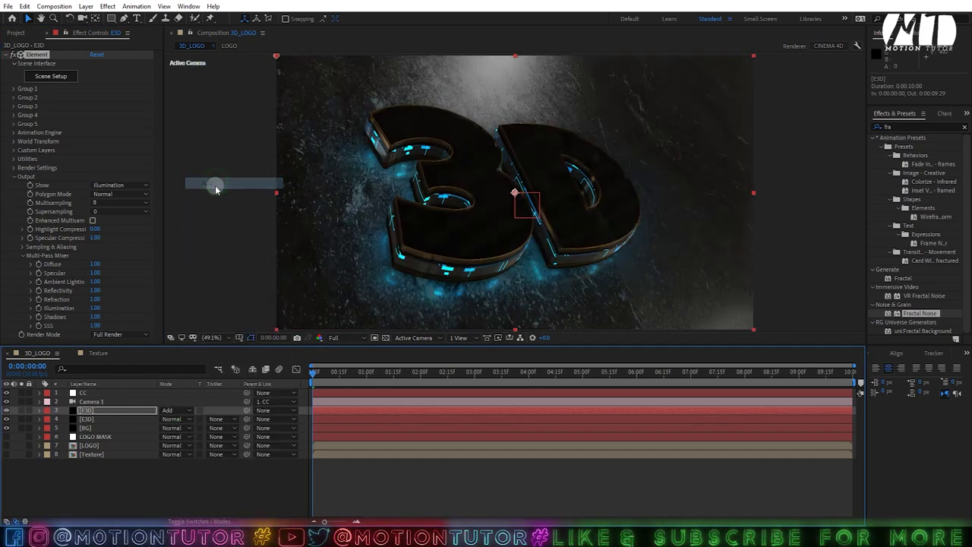
left_click(6, 409)
left_click(6, 410)
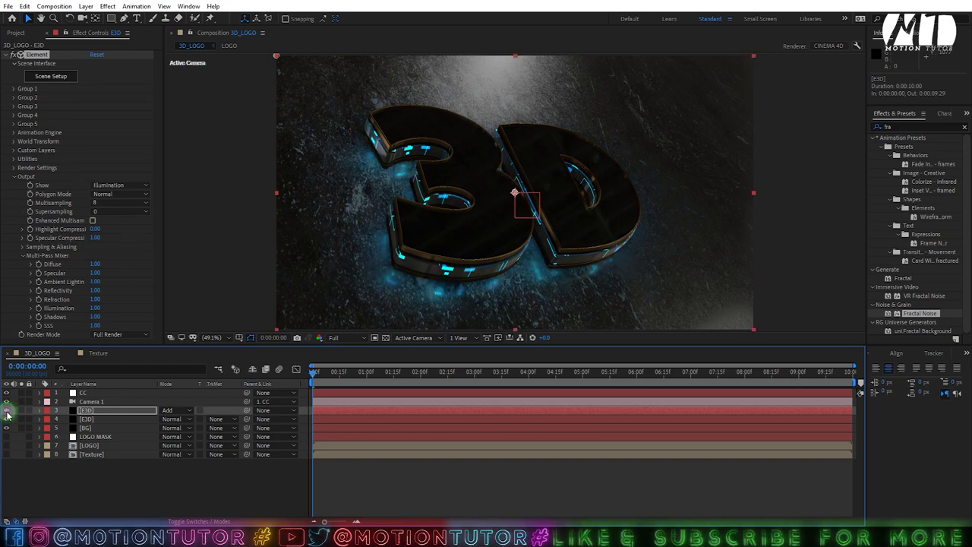
Apply a Glow effect to the duplicated E3D layer with threshold about 21.2%, radius about 181 and intensity about 1.7.
left_click(12, 55)
left_click(86, 410)
key("ctrl+space")
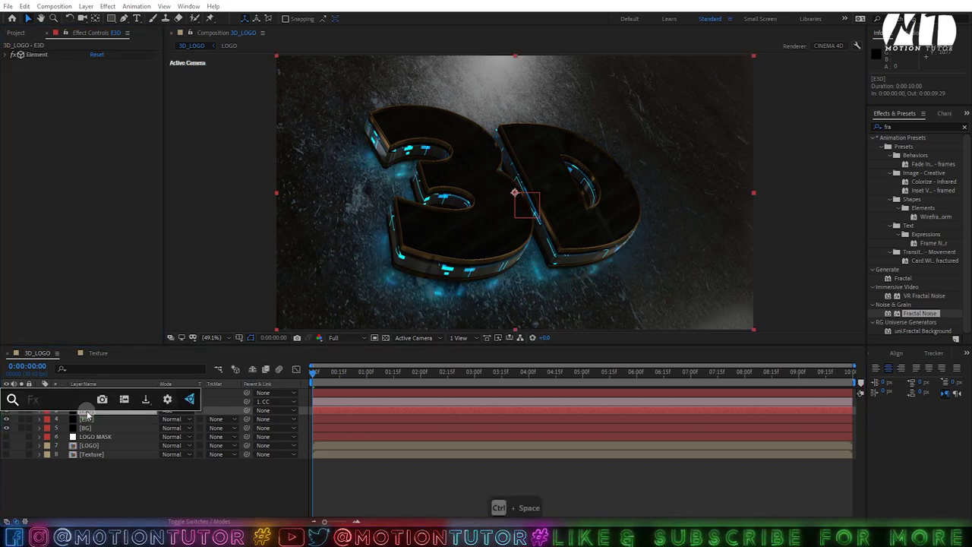
type("glo")
left_click(68, 425)
left_click_drag(95, 91, 152, 93)
left_click_drag(94, 99, 131, 100)
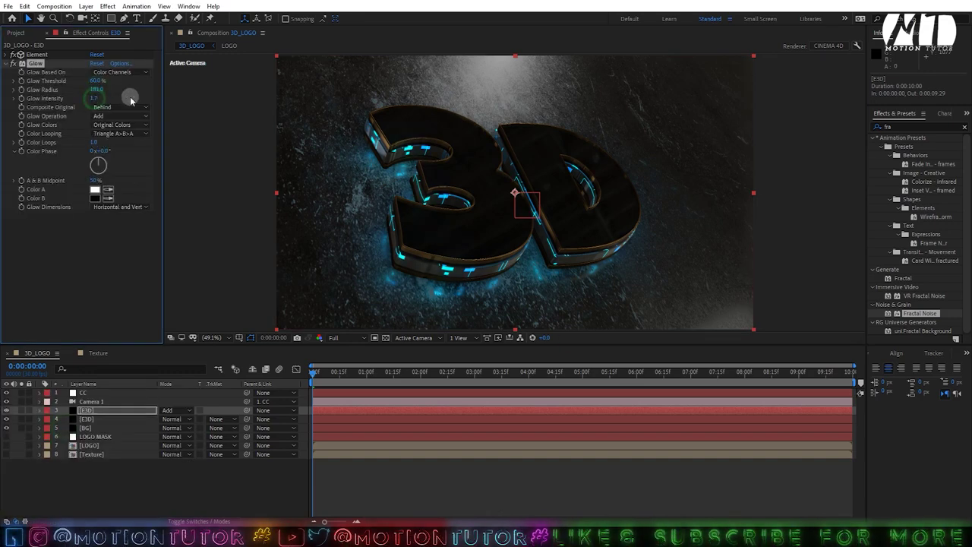
key("ctrl+z")
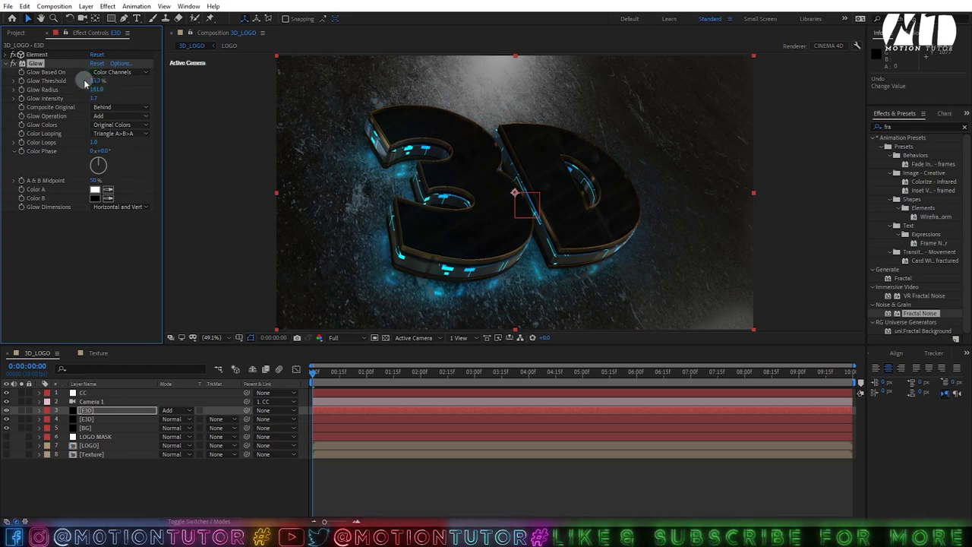
Compare the composition with and without the illumination layer and disable its Glow effect.
left_click(6, 411)
left_click(7, 410)
left_click(7, 411)
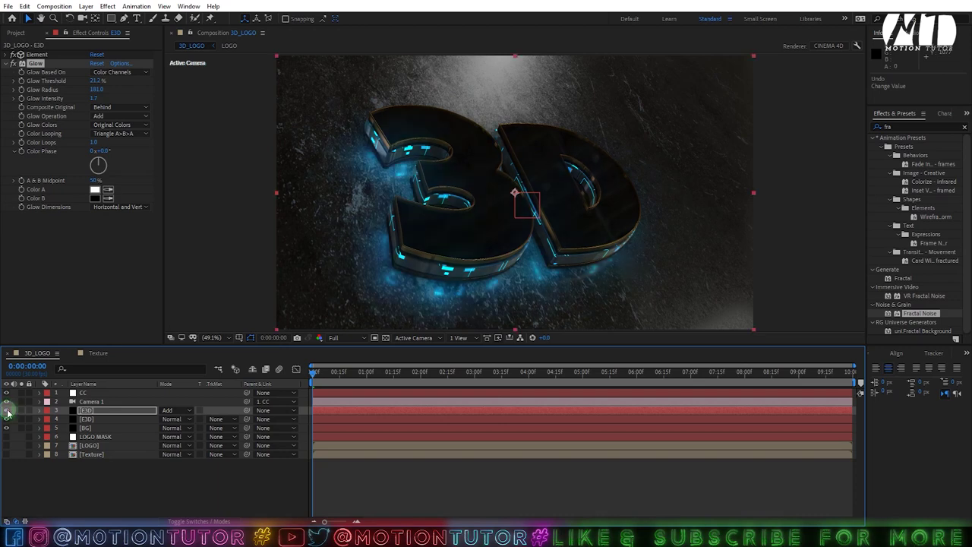
left_click(9, 63)
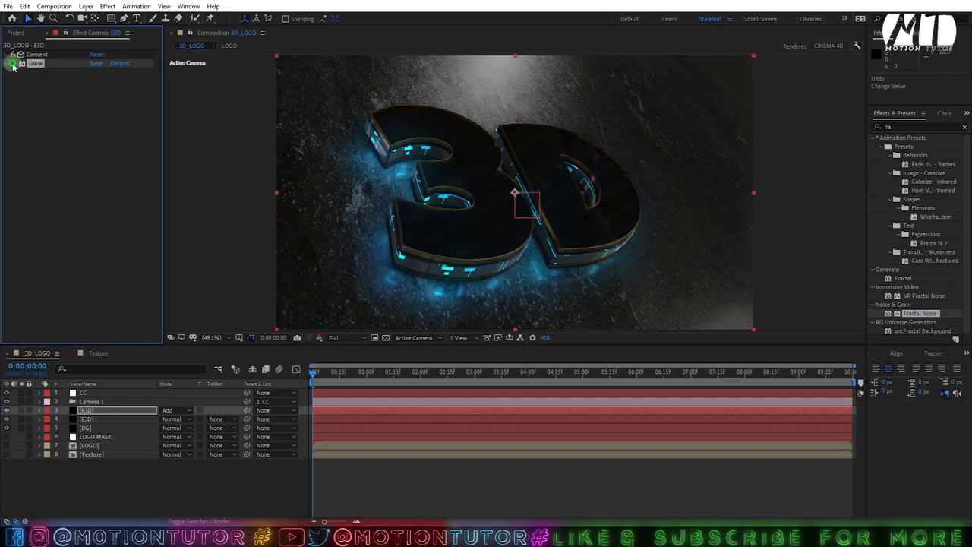
left_click(13, 63)
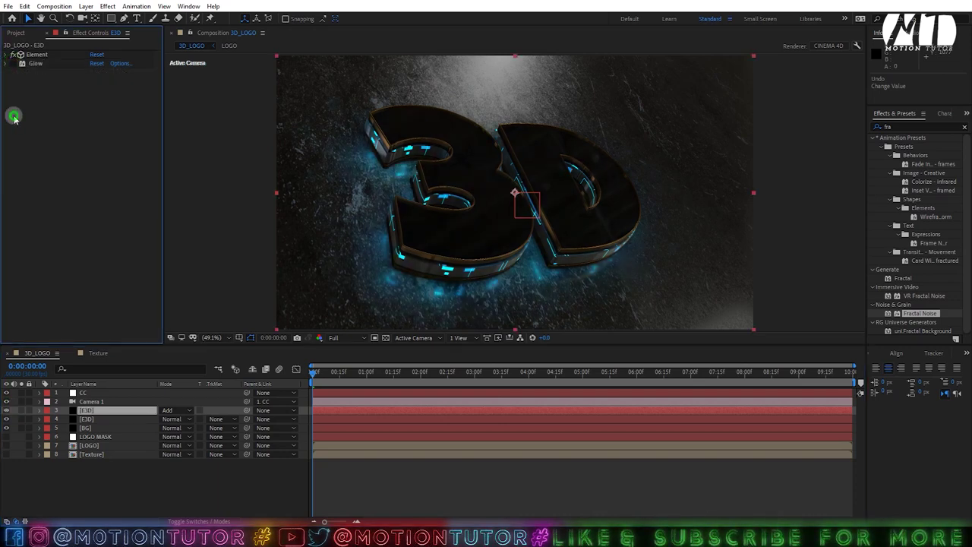
Expand Camera 1's camera options and turn on Depth of Field.
left_click(98, 393)
left_click(102, 402)
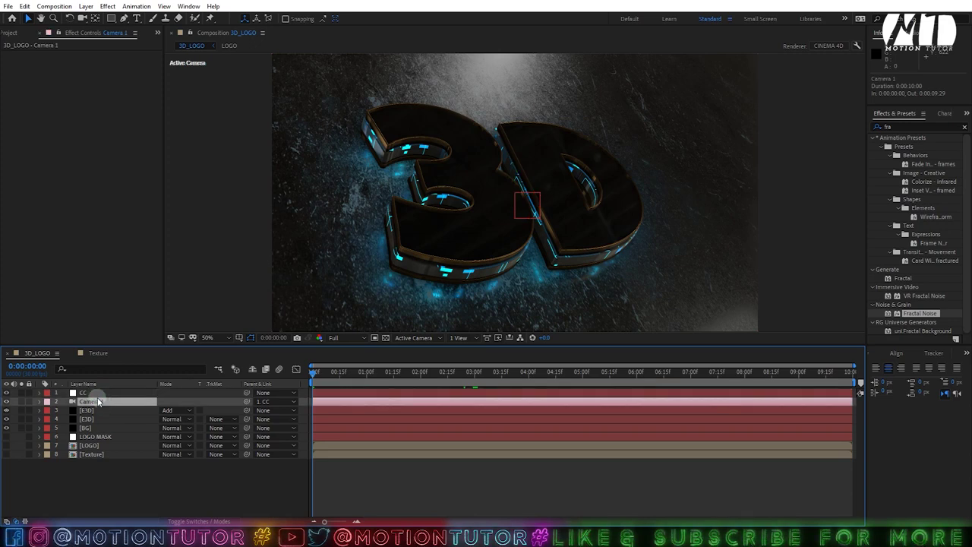
key("a")
key("a")
left_click(30, 424)
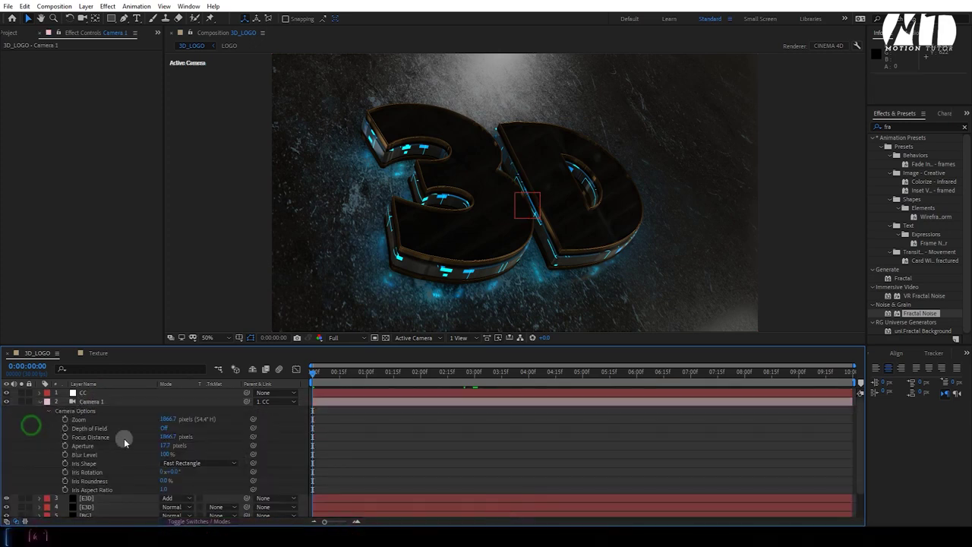
left_click(161, 428)
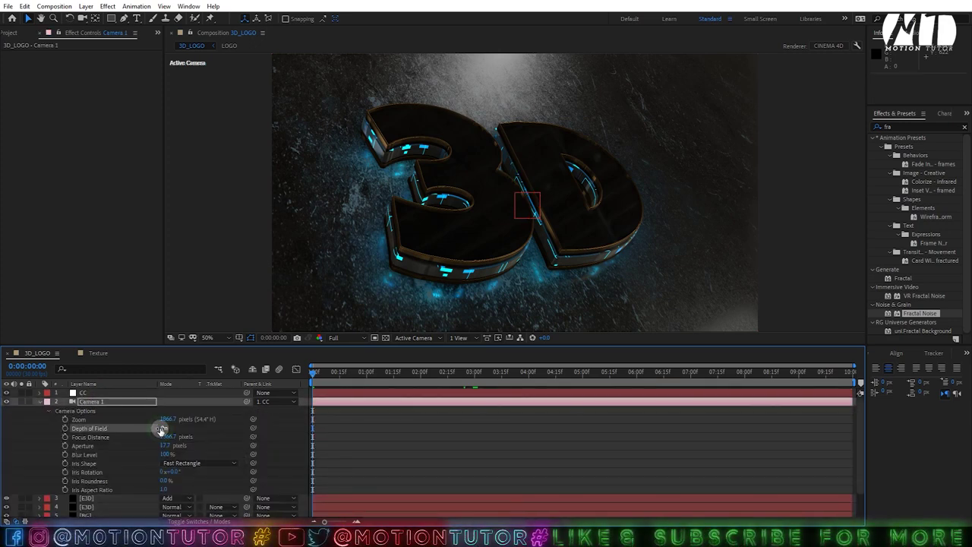
Set Camera 1's Aperture to 250 pixels and its Blur Level to 150%.
left_click(162, 447)
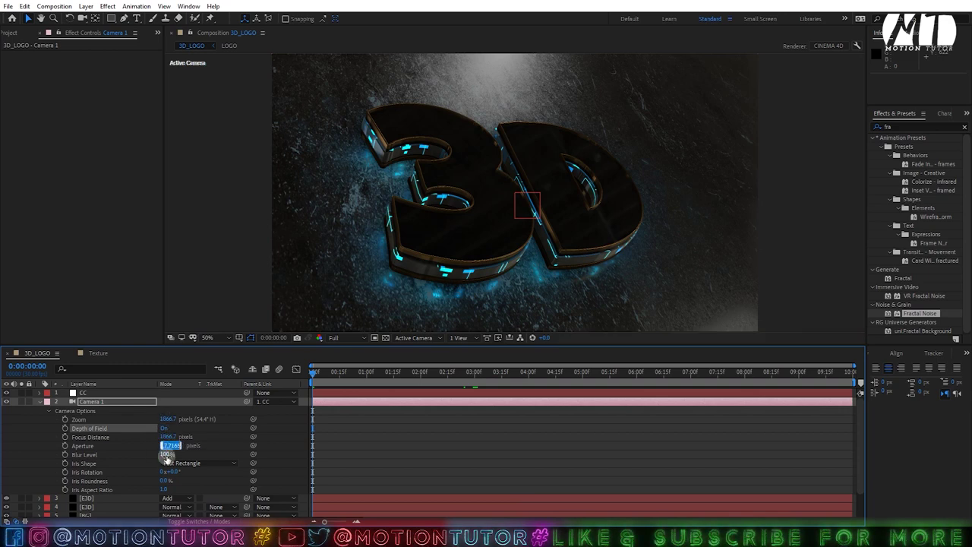
type("150")
left_click(218, 437)
left_click(162, 446)
type("2")
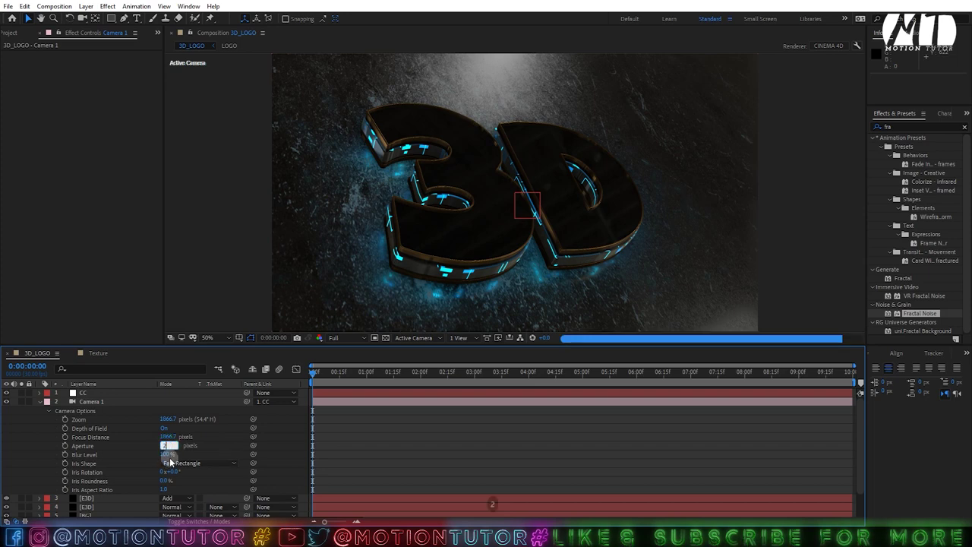
type("500")
key("Return")
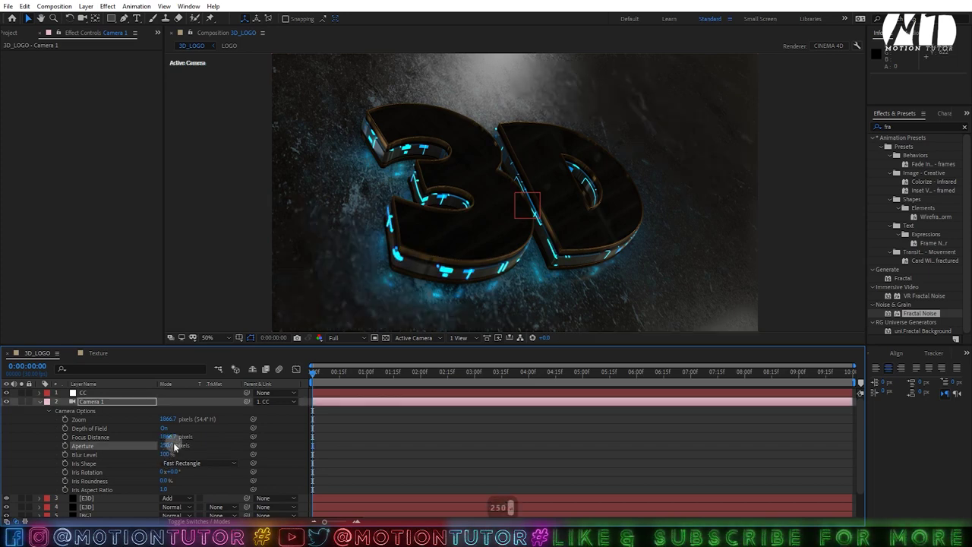
left_click(163, 454)
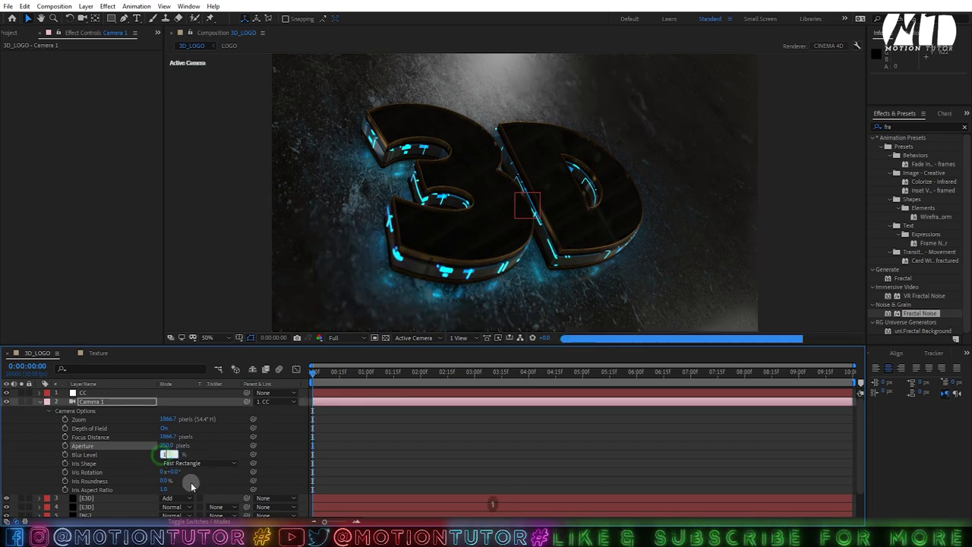
key("Return")
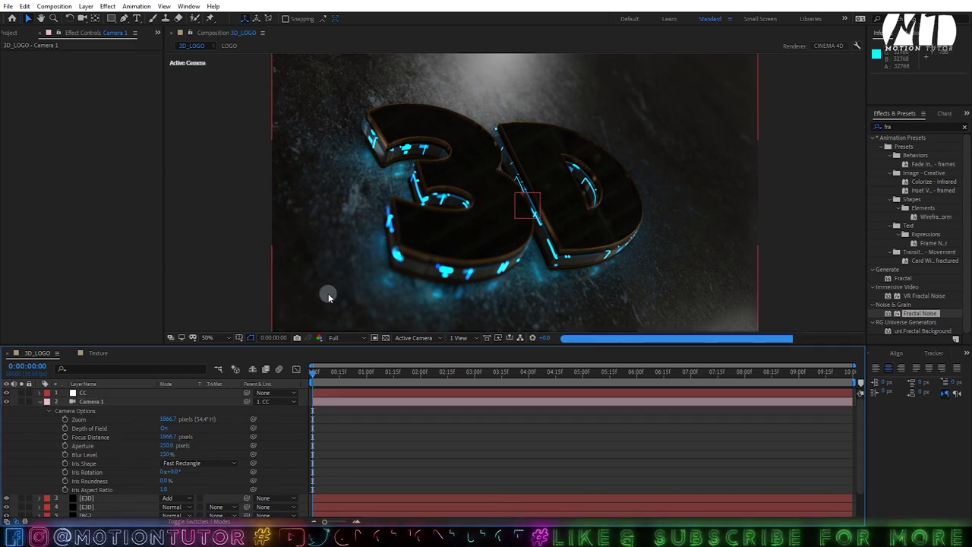
Set the composition's preview resolution to Half and the original E3D layer's Element Render Mode to Preview.
left_click(341, 337)
left_click(341, 383)
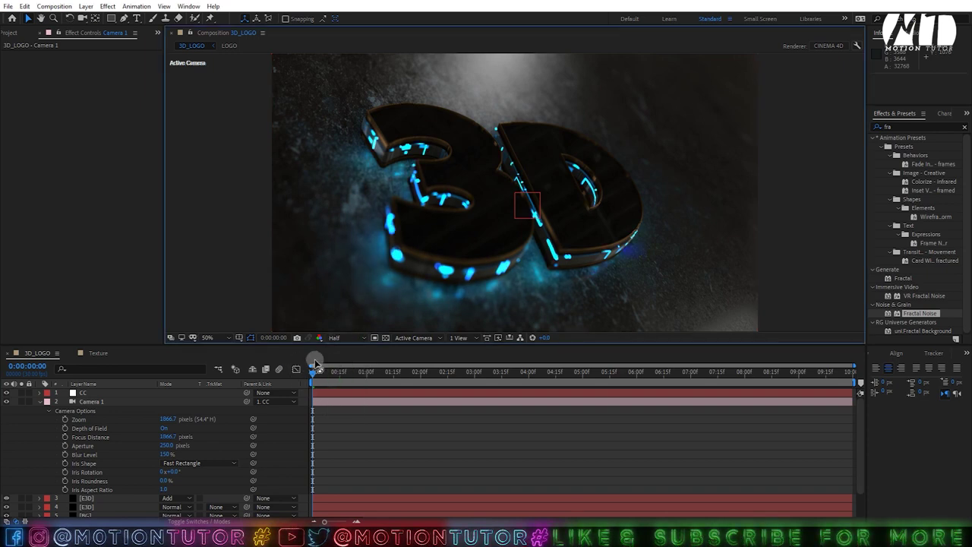
left_click(86, 506)
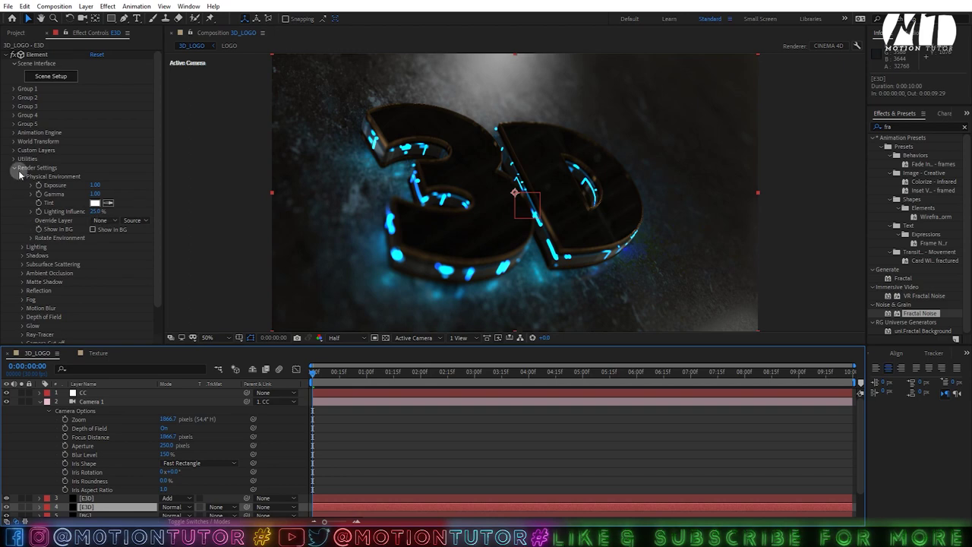
scroll(66, 241, "down", 2)
left_click(118, 338)
left_click(120, 362)
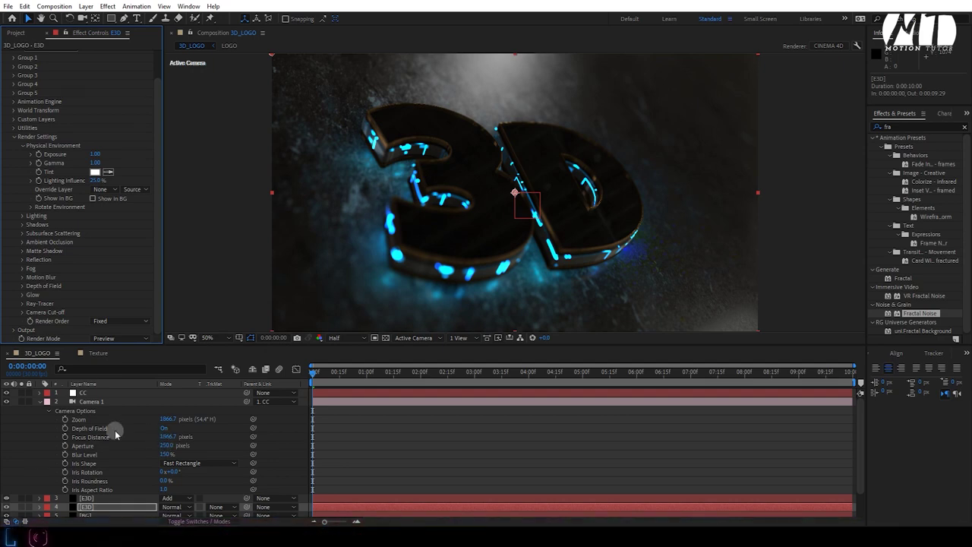
Add a Focus Distance keyframe to Camera 1 at 0:00:00:00 and show only its keyframed property.
left_click(65, 436)
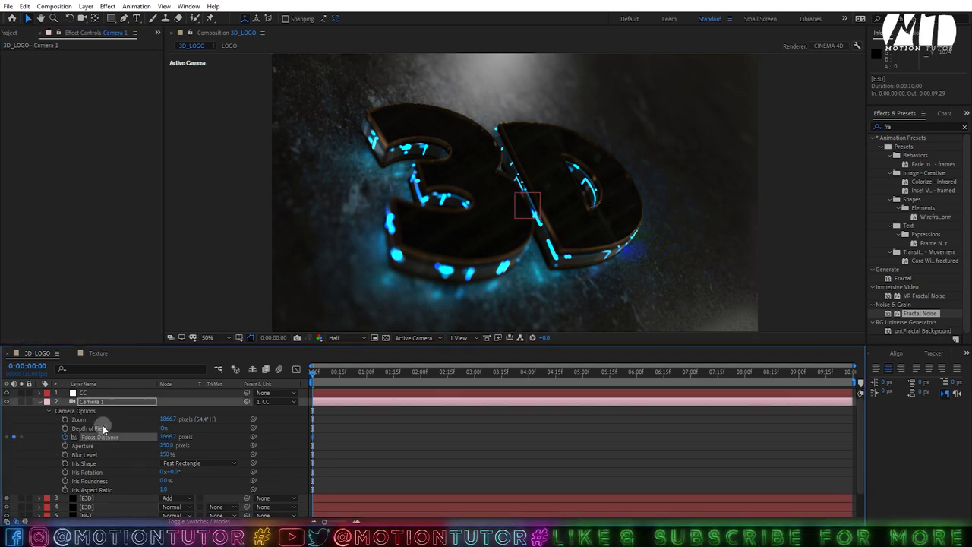
key("u")
key("u")
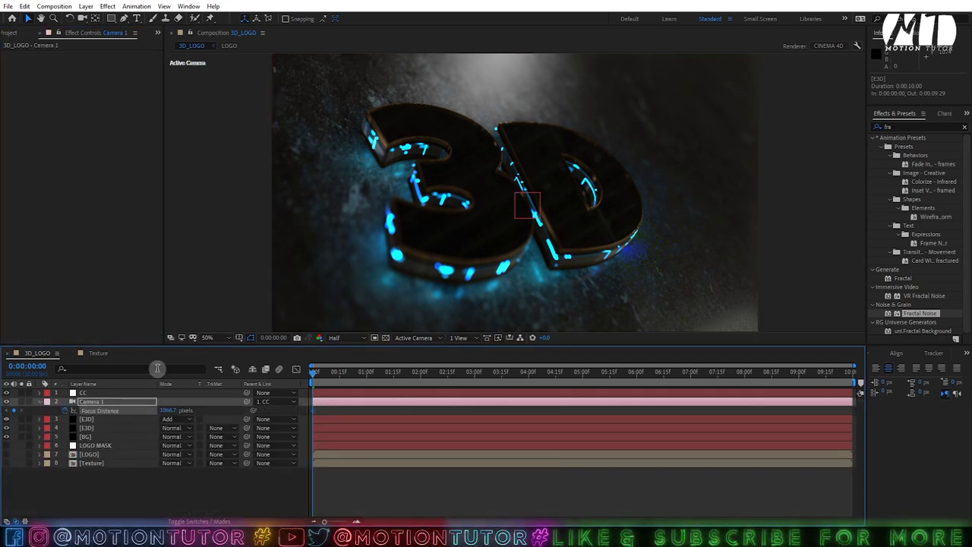
Try larger and smaller Focus Distance values on Camera 1 and undo the change.
left_click_drag(169, 410, 253, 402)
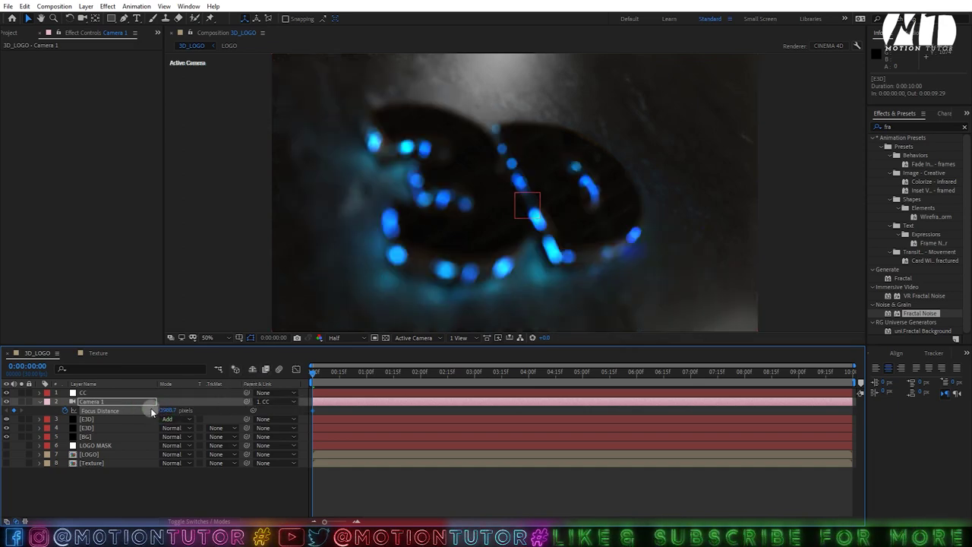
left_click_drag(147, 413, 158, 405)
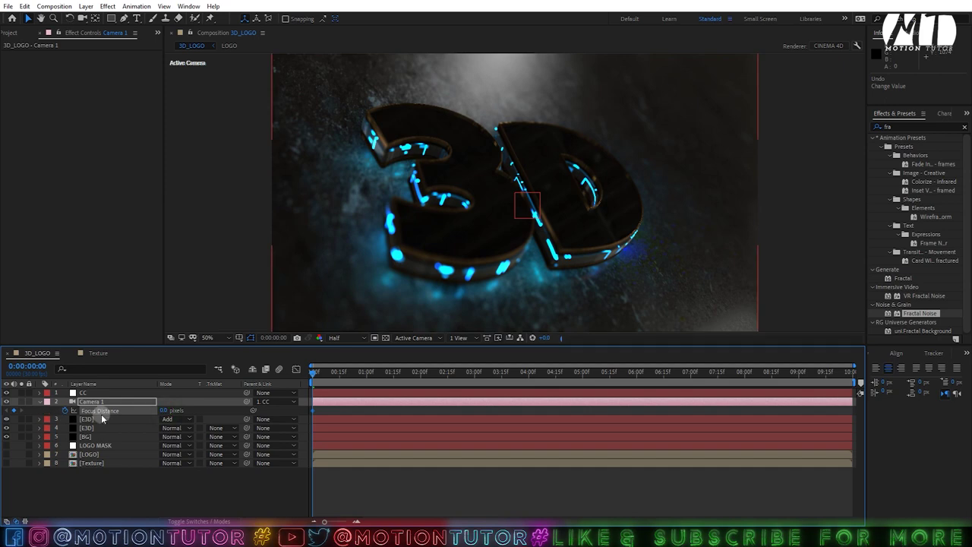
left_click_drag(151, 412, 29, 414)
key("ctrl+z")
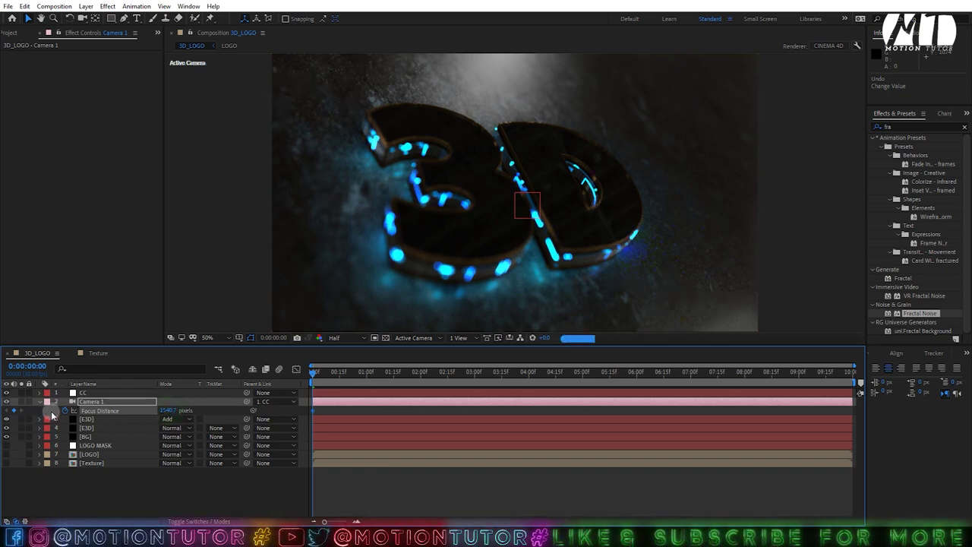
Set Camera 1's Focus Distance at the first frame to about 1527.7 pixels.
left_click(168, 402)
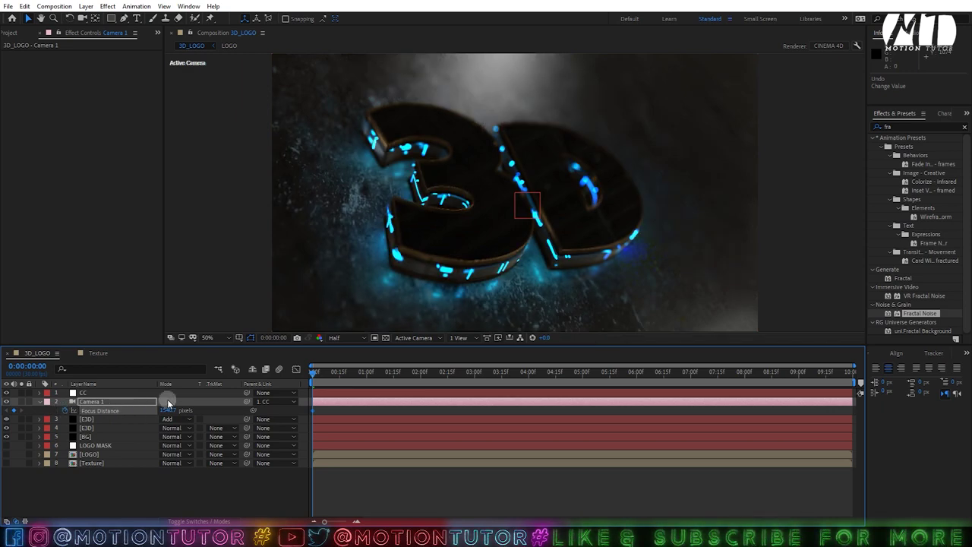
left_click_drag(224, 408, 255, 366)
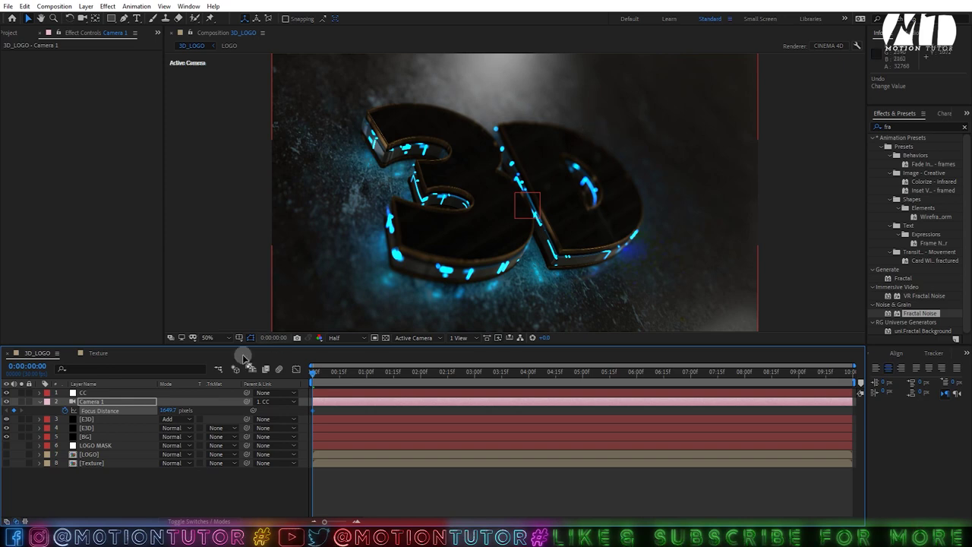
left_click_drag(168, 410, 387, 250)
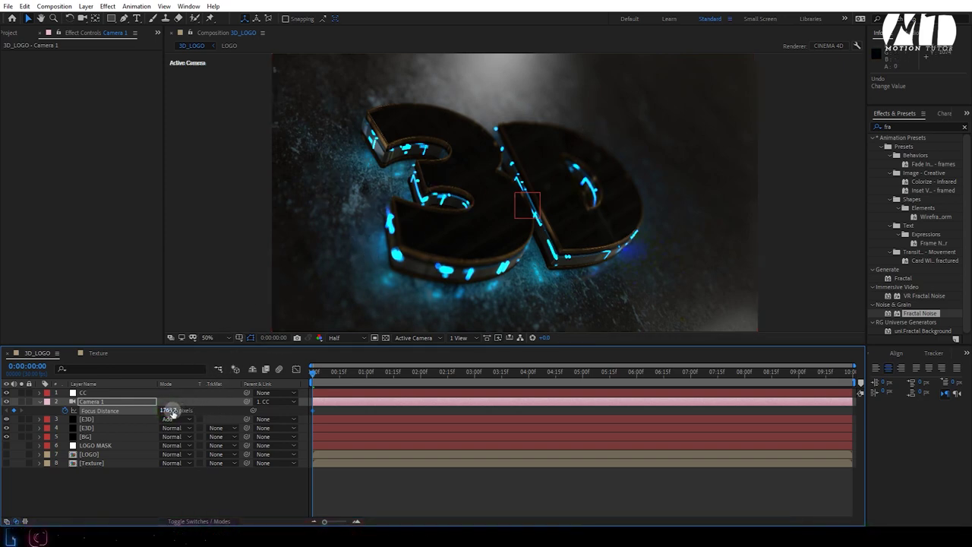
left_click_drag(182, 405, 117, 415)
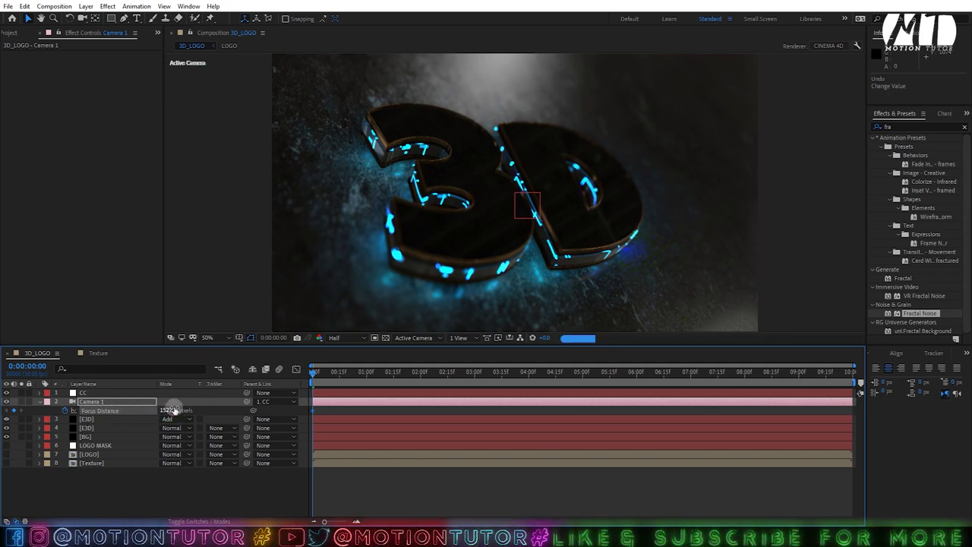
Add X Rotation and Y Rotation keyframes to the CC null at 0:00:00:00 and show only its keyframed properties.
left_click(84, 393)
key("r")
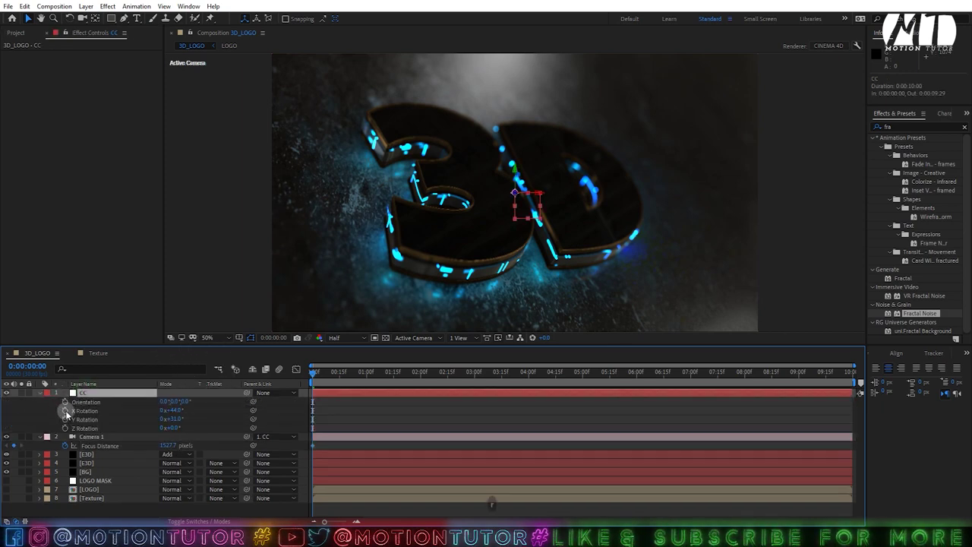
left_click(65, 410)
left_click(66, 419)
left_click(65, 428)
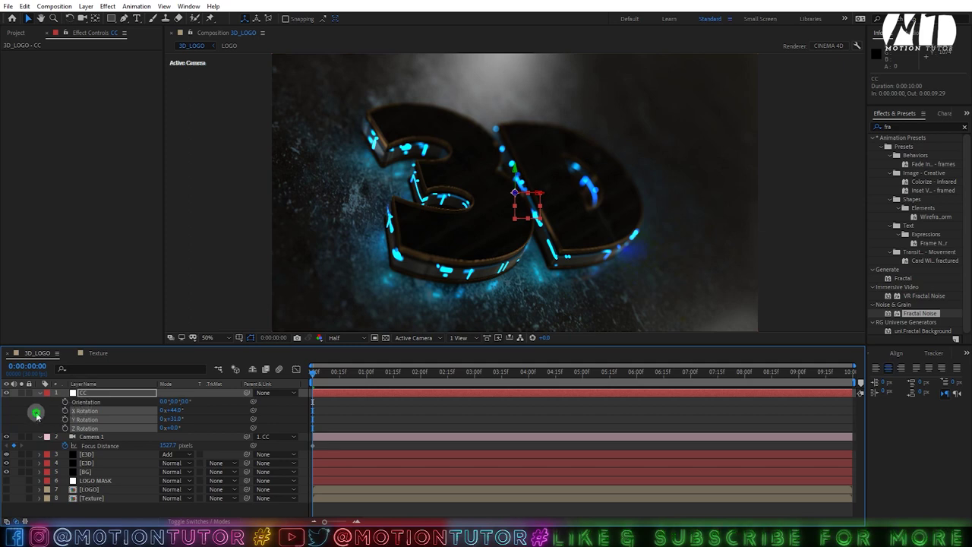
key("u")
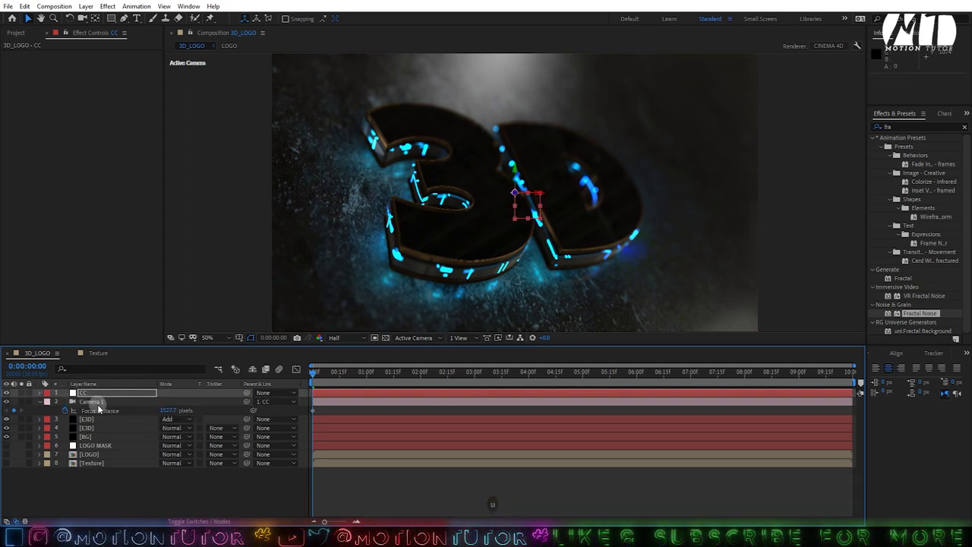
key("u")
At 0:00:03:00, set the CC null's X Rotation to about 61° and its Y Rotation to about -8°.
left_click_drag(331, 371, 474, 372)
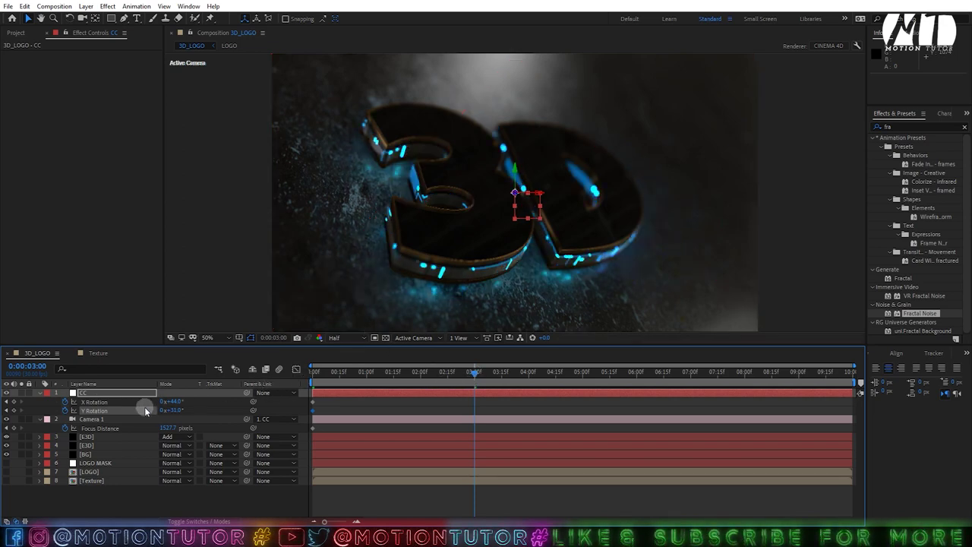
mouse_move(180, 409)
left_mouse_down()
mouse_move(159, 407)
mouse_move(186, 400)
left_mouse_up()
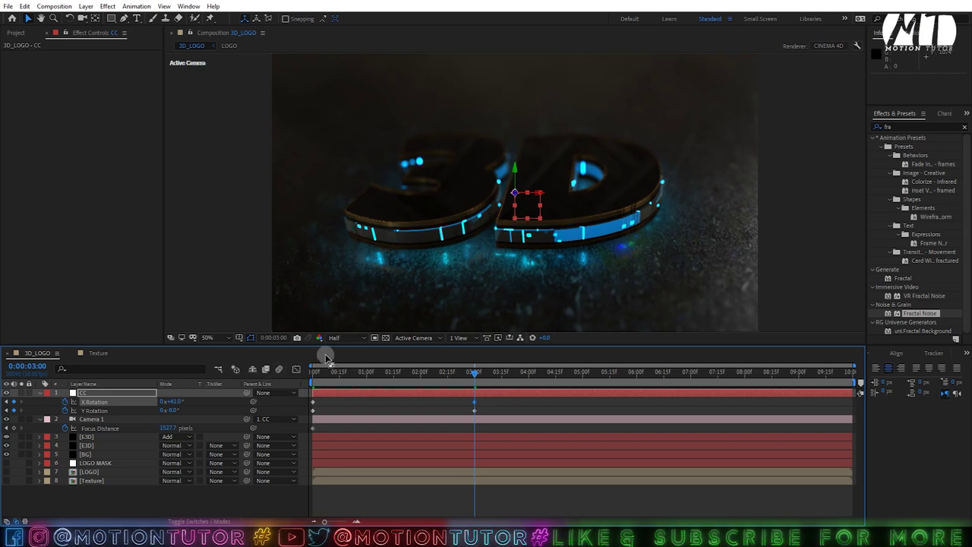
Set Camera 1's Focus Distance at 0:00:03:00 to about 1835.7 pixels and check the logo's focus in the composition view.
left_click_drag(162, 427, 200, 430)
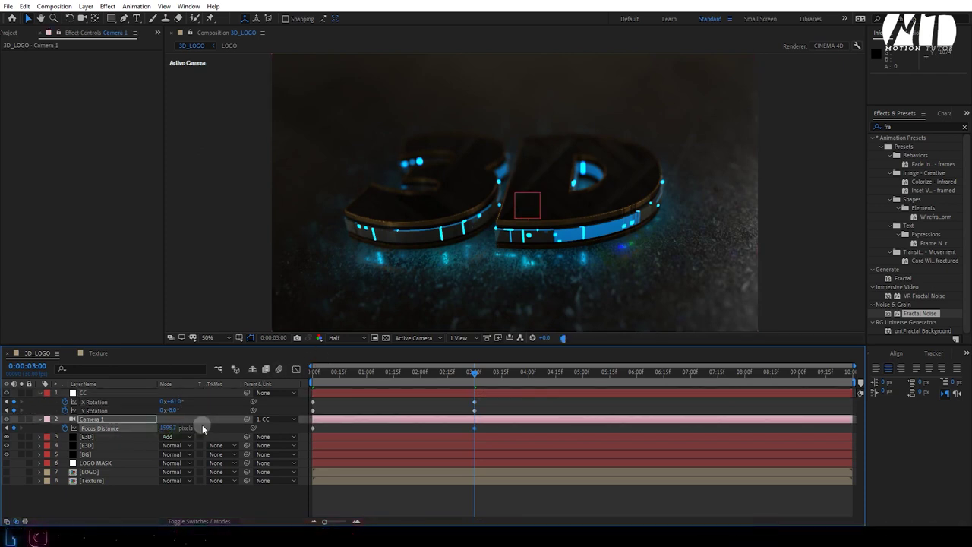
left_click(165, 429)
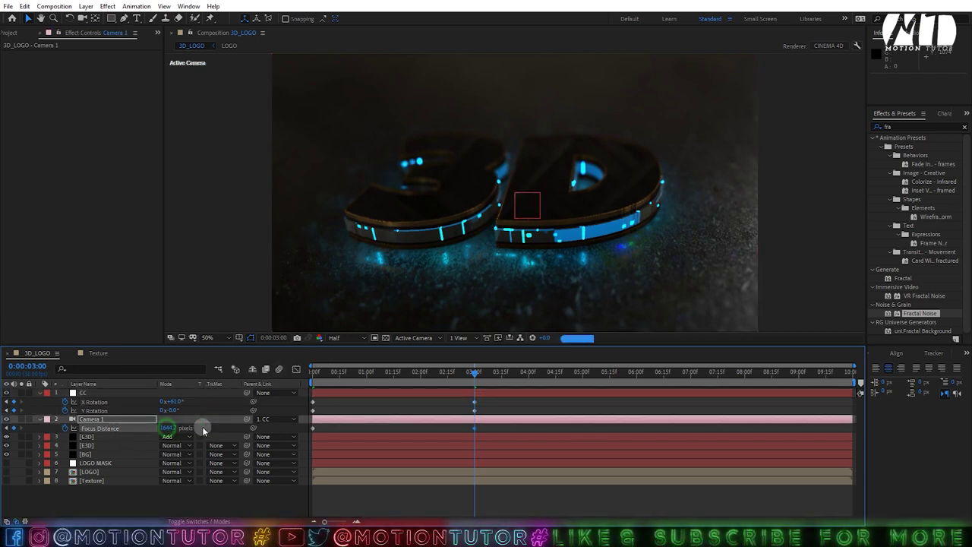
left_click(184, 429)
left_click_drag(168, 427, 259, 420)
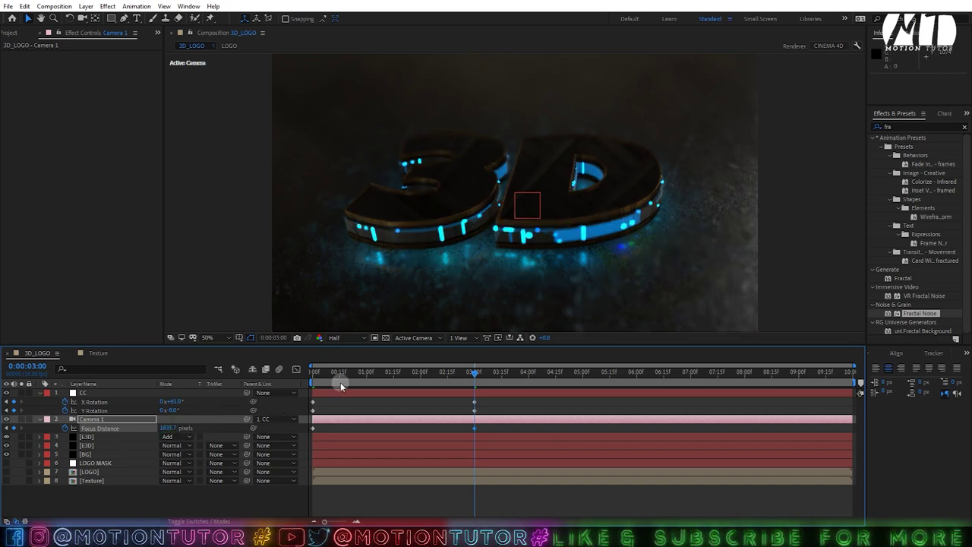
scroll(529, 139, "up", 3)
scroll(532, 167, "down", 3)
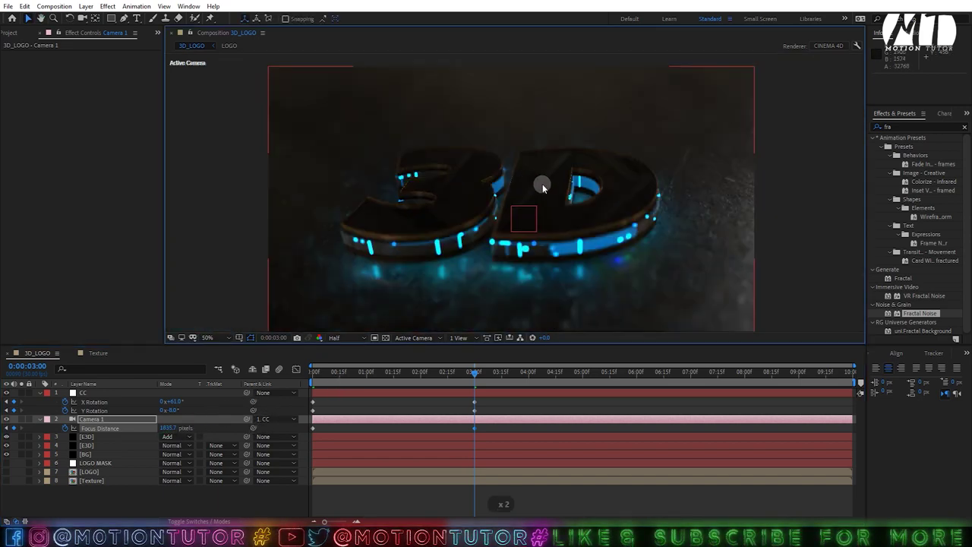
Readjust Camera 1's Focus Distance at 0:00:03:00 to about 1763.7 pixels, checking the logo's sharpness in the composition.
left_click_drag(168, 427, 201, 428)
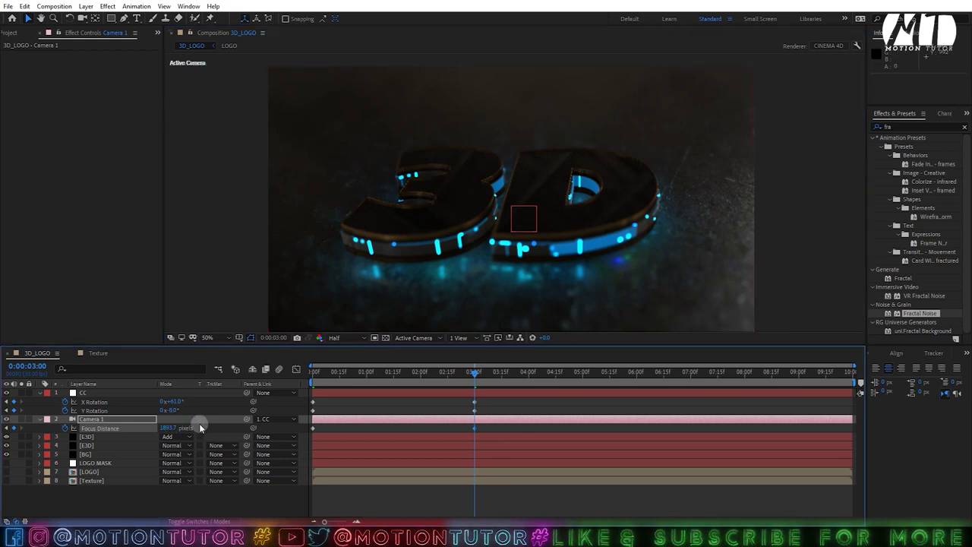
left_click(167, 427)
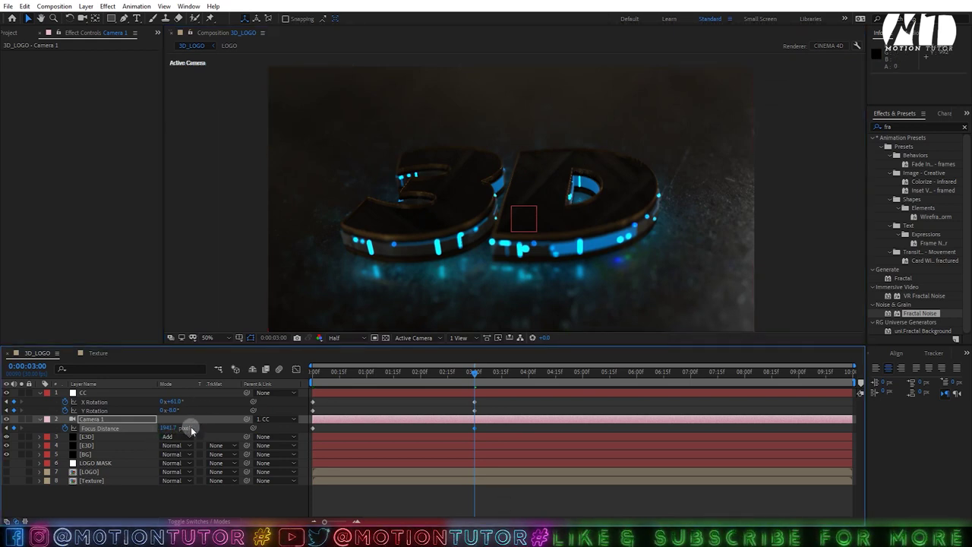
left_click(563, 146)
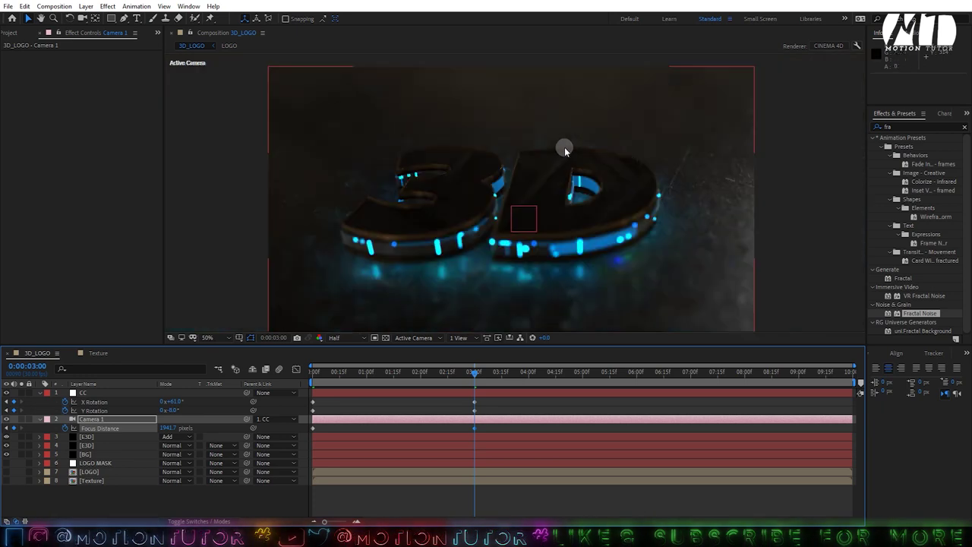
left_click(353, 341)
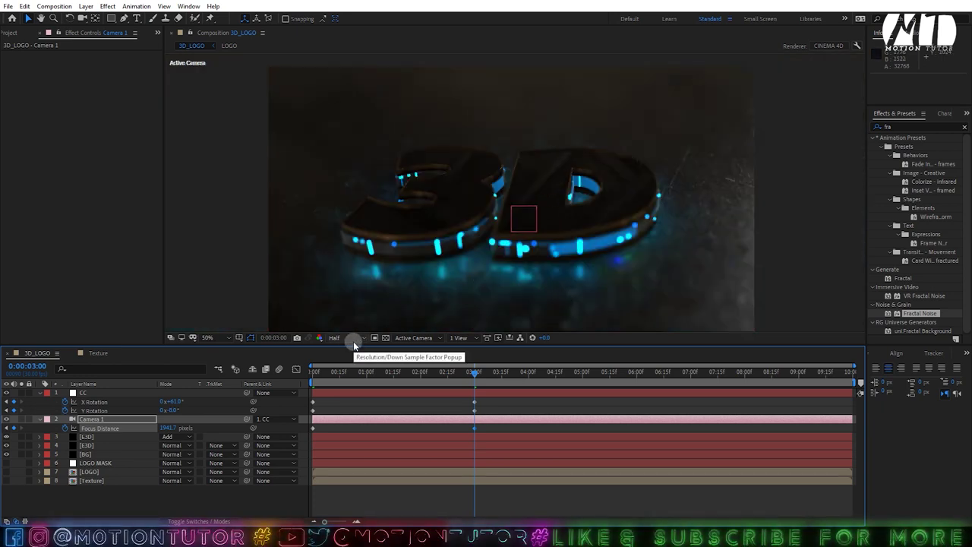
left_click(162, 429)
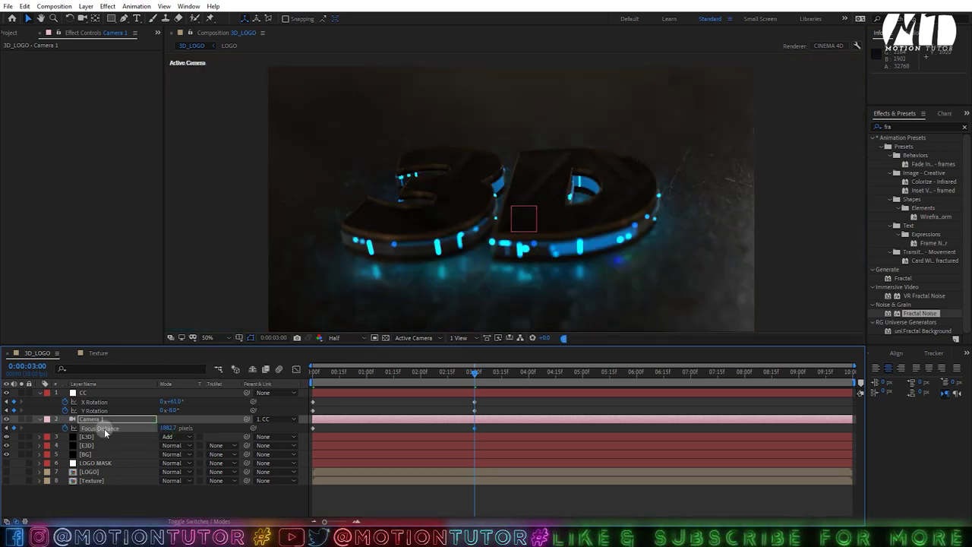
left_click(162, 423)
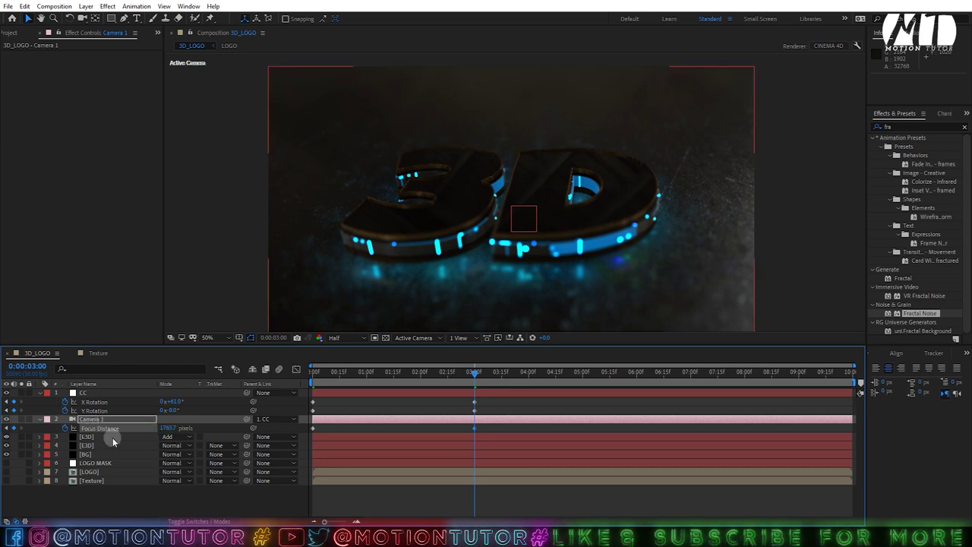
Set Camera 1's Aperture to 150 pixels and collapse the camera's properties.
key("a")
key("a")
type("250")
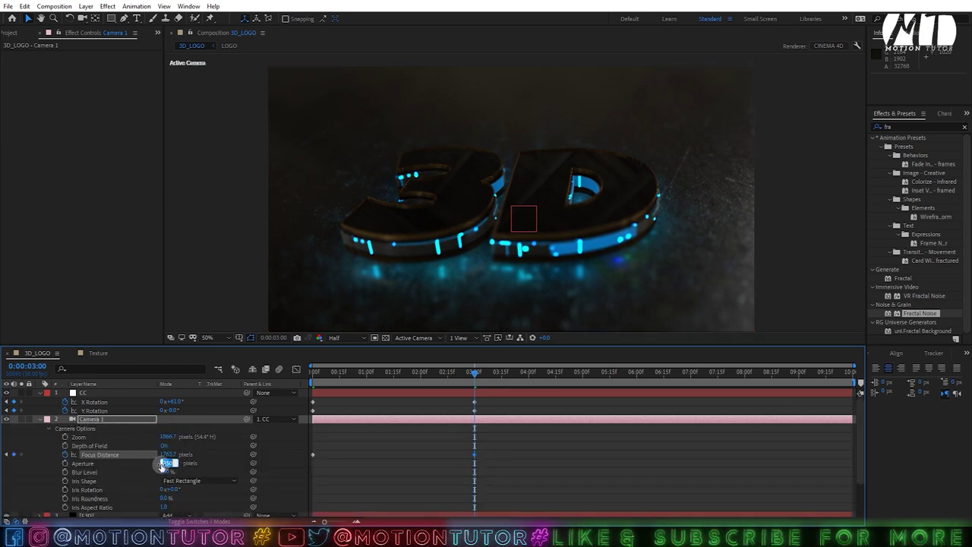
type("15")
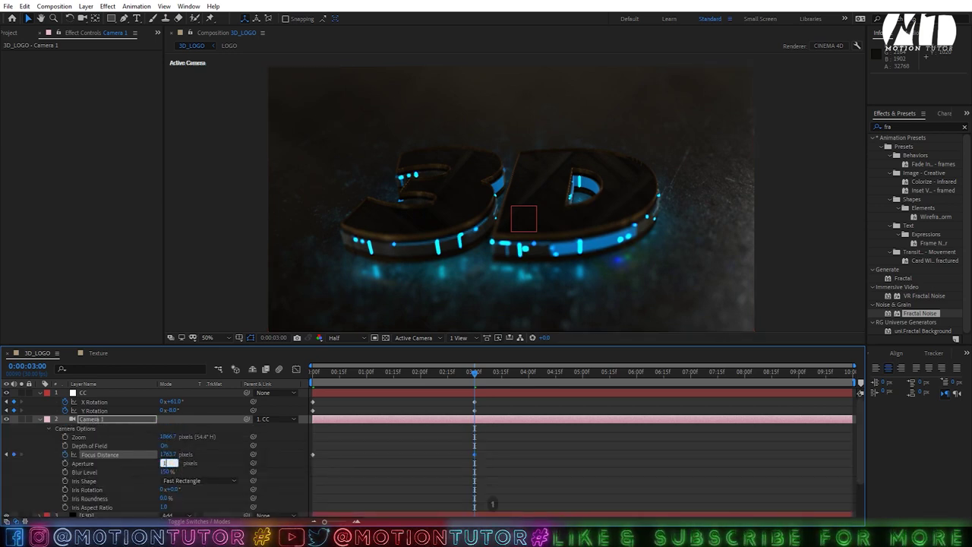
type("0")
left_click(373, 448)
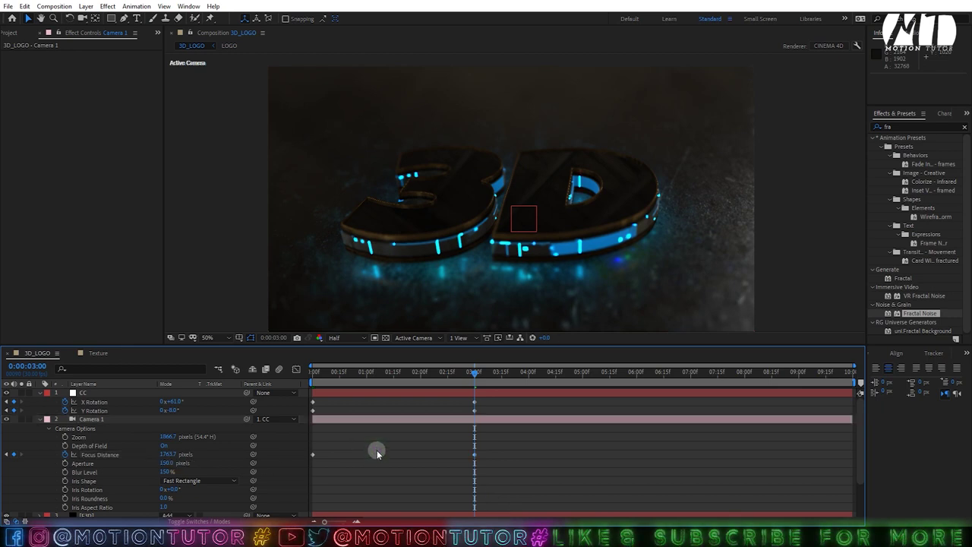
left_click(39, 419)
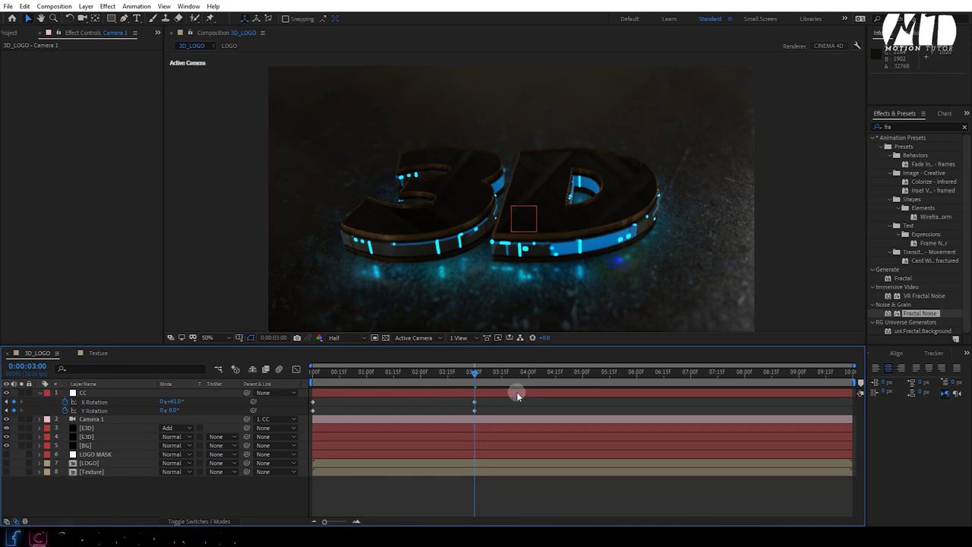
Apply Easy Ease to all X Rotation and Y Rotation keyframes of the CC null.
left_click(444, 401)
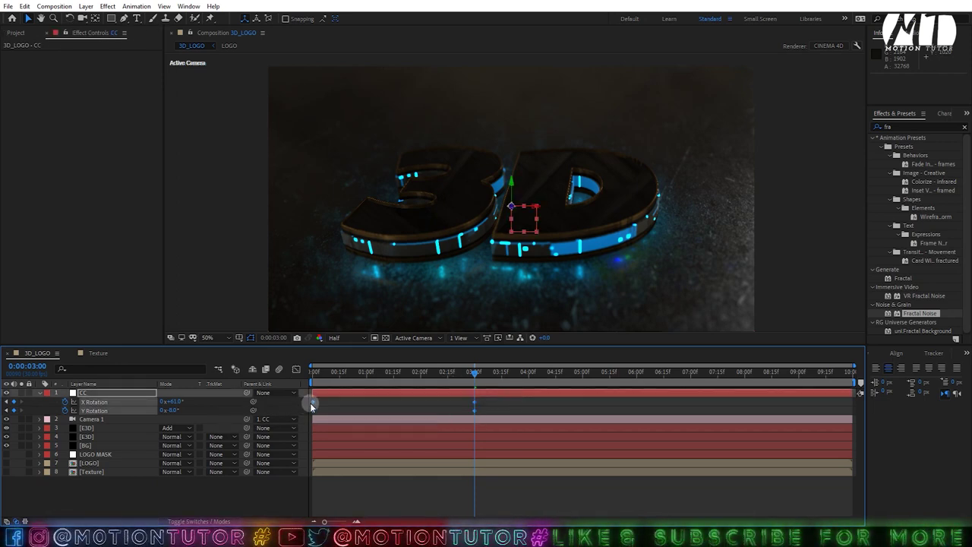
mouse_move(315, 406)
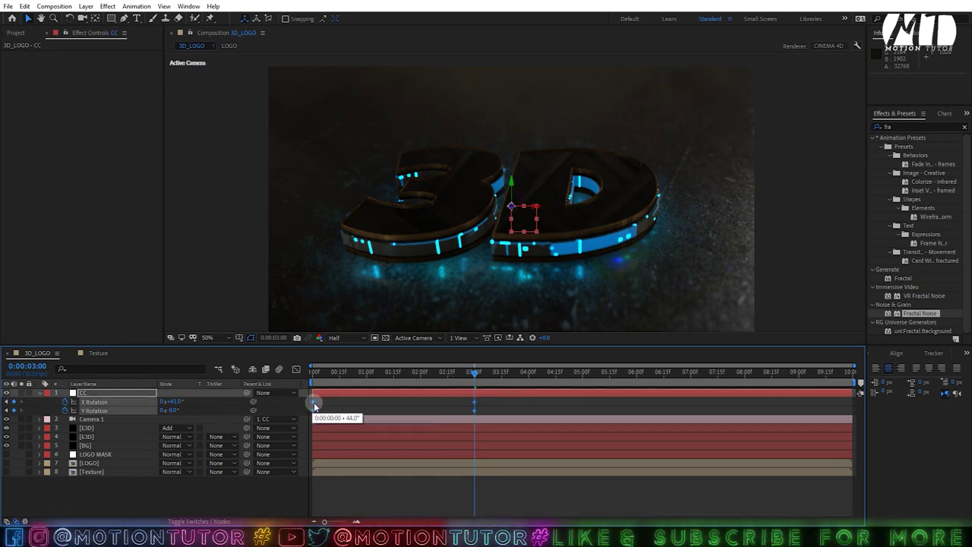
right_click(313, 401)
mouse_move(379, 392)
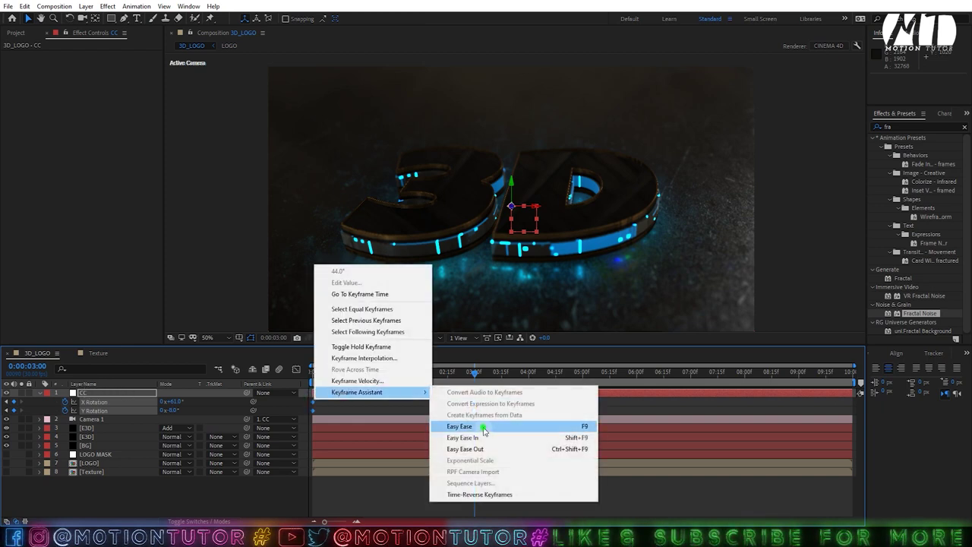
left_click(481, 426)
Reshape the CC null's rotation speed graph so the speed peaks near 0:00:01:00 and eases out slowly towards 0:00:03:00.
left_click(296, 369)
right_click(380, 413)
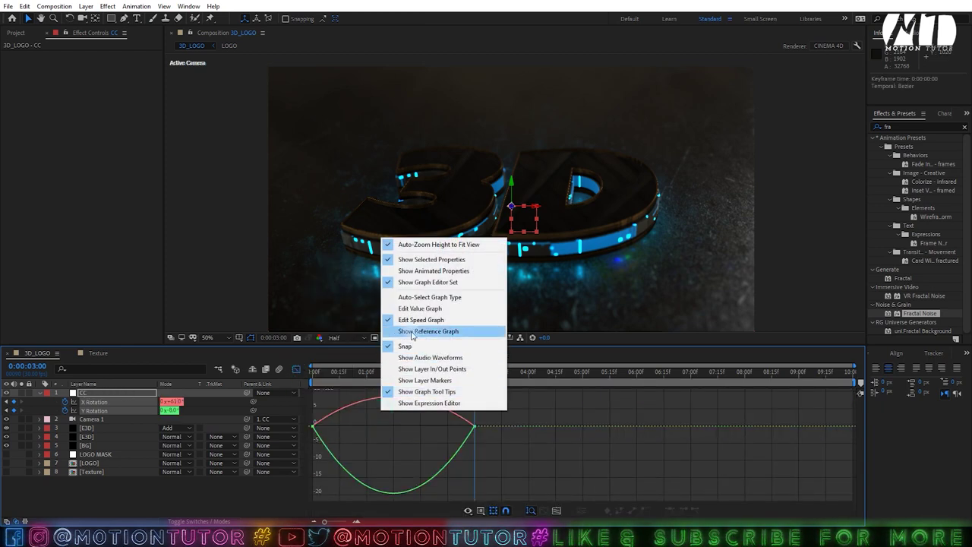
left_click(410, 319)
left_click_drag(495, 408, 410, 425)
left_click(339, 426)
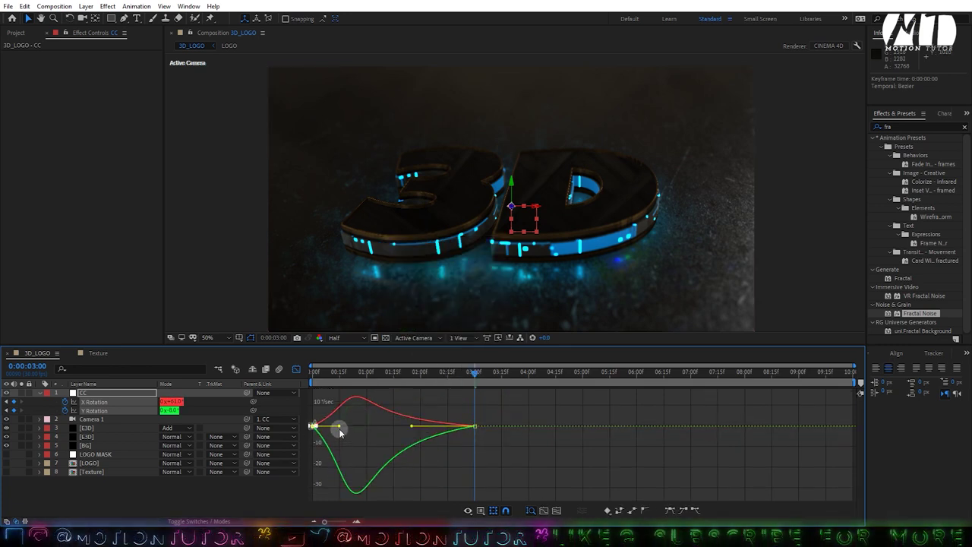
left_click_drag(340, 426, 474, 382)
End the work area at 0:00:03:00 and save the project.
left_click(353, 372)
key("n")
key("ctrl+s")
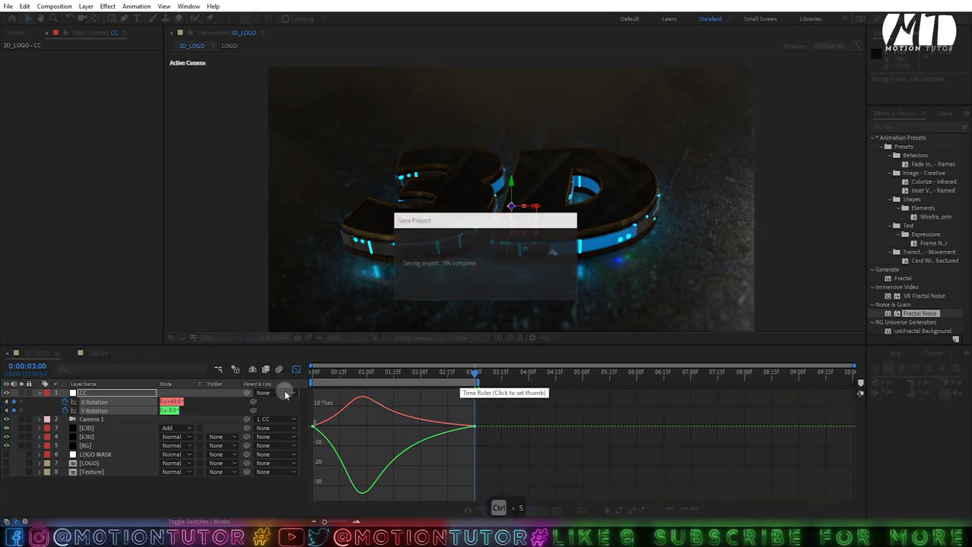
Preview the camera animation and examine the logo's glowing edges and floor reflections up close at 0:00:02:11.
key("space")
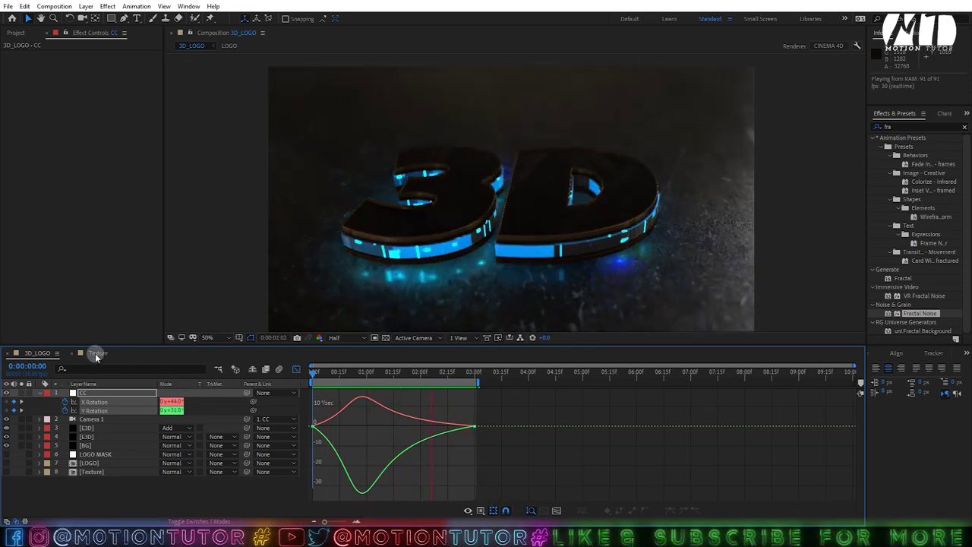
key("space")
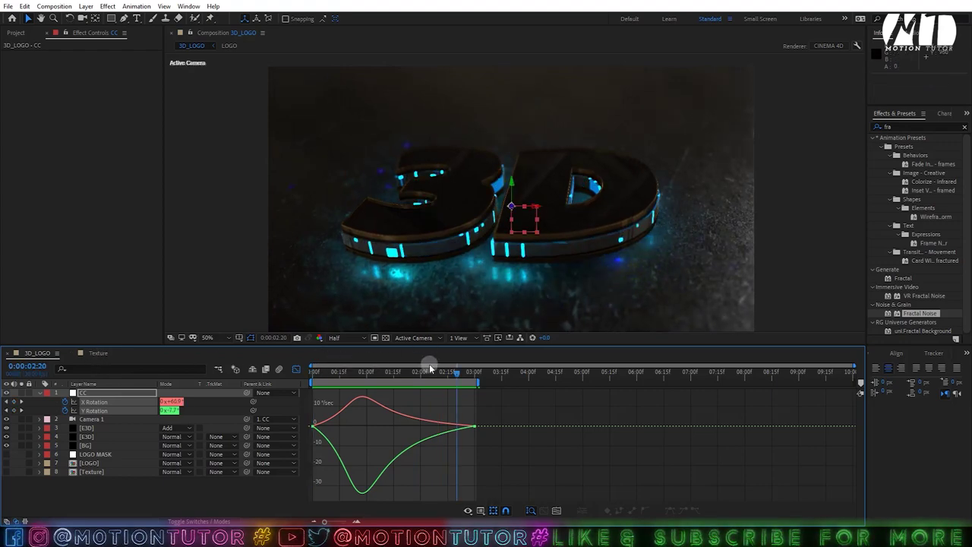
left_click_drag(452, 375, 440, 375)
scroll(555, 268, "up", 4)
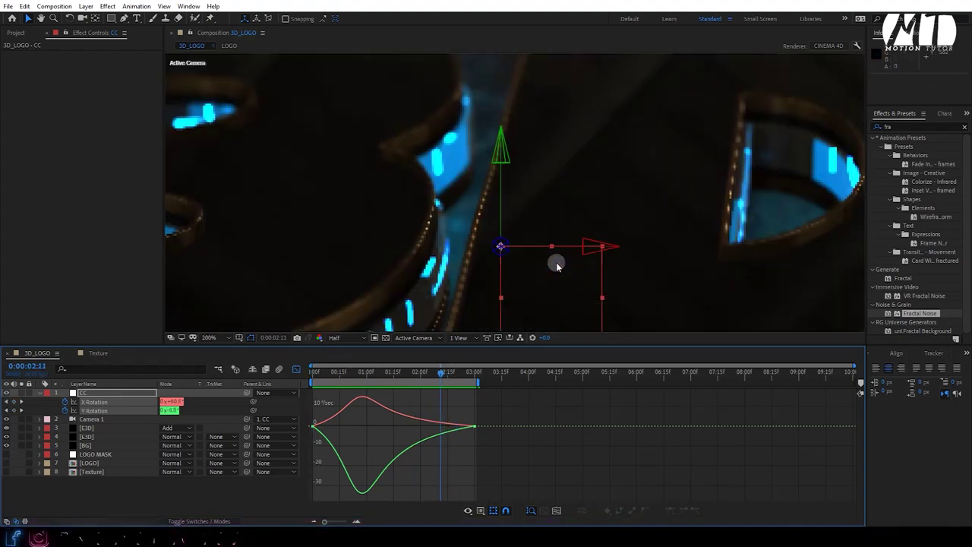
left_click_drag(487, 111, 517, 187)
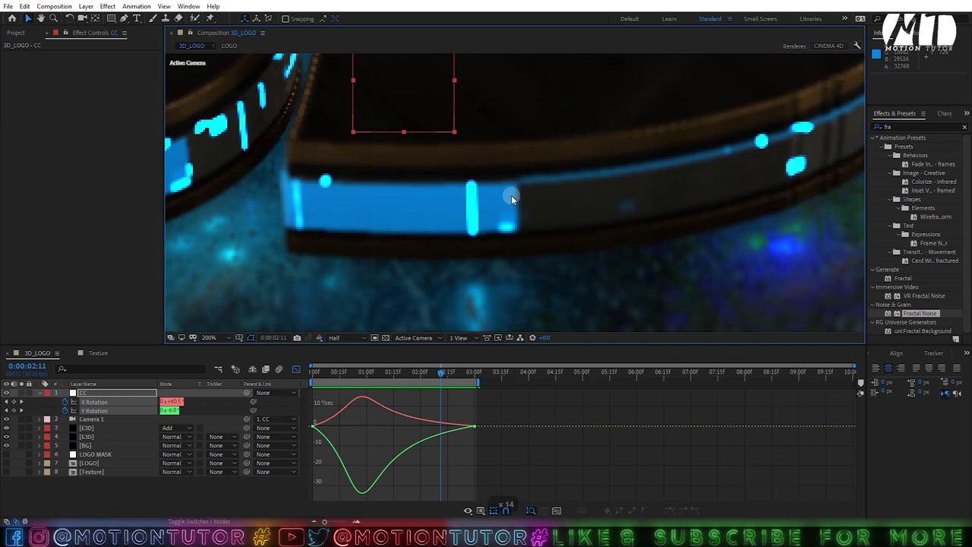
scroll(521, 206, "down", 2)
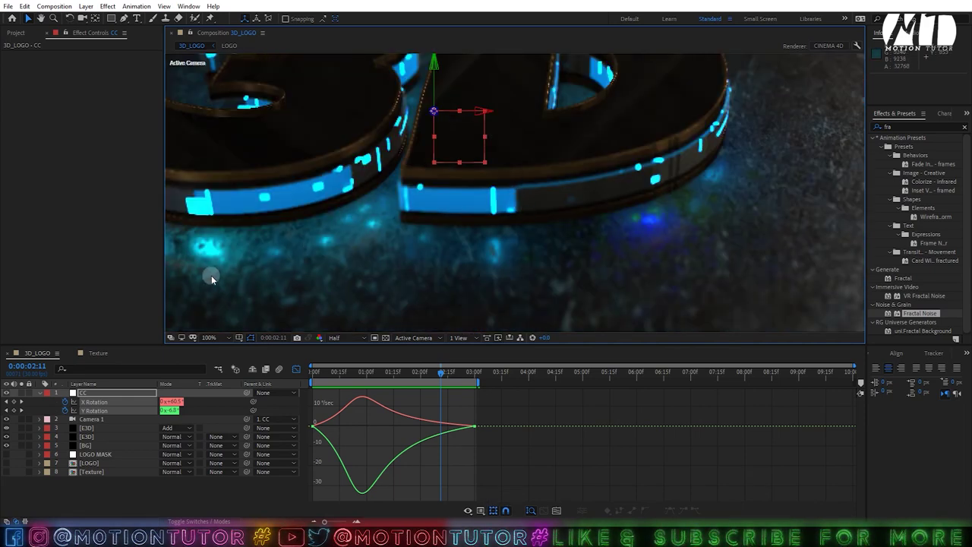
In the Scene Setup of the lower E3D layer, set the middle Extrusion Model's Texture Mapping to Sphere and accept the scene.
left_click(97, 429)
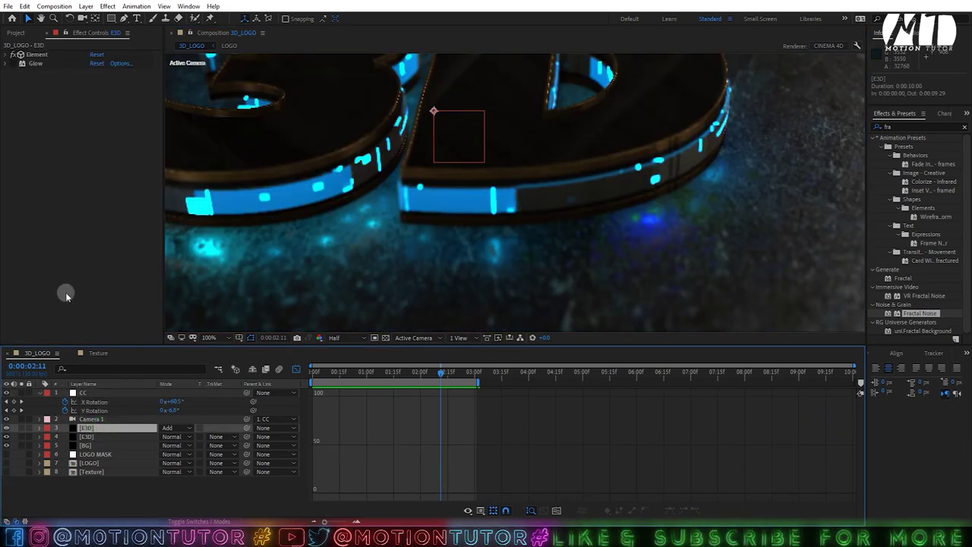
left_click(12, 54)
left_click_drag(84, 429, 90, 436)
left_click(45, 77)
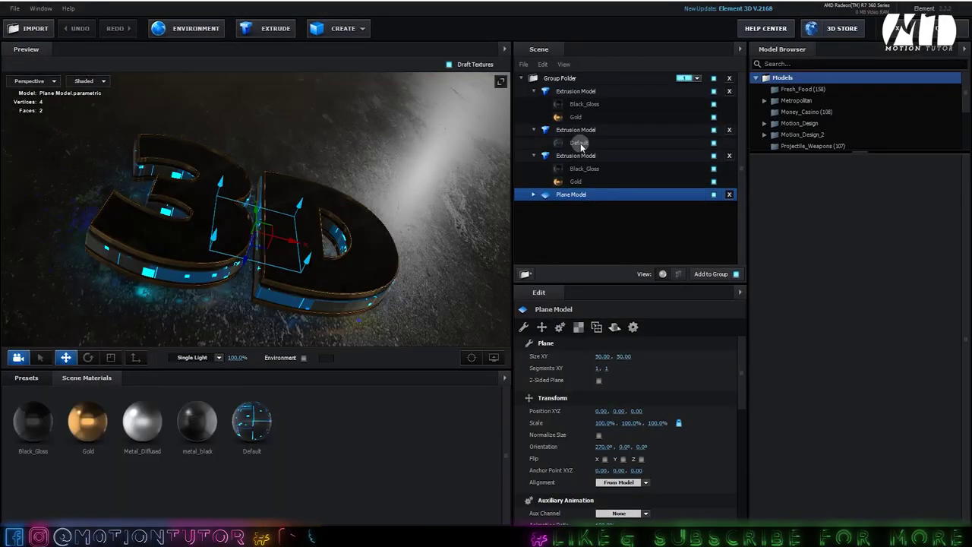
left_click(581, 131)
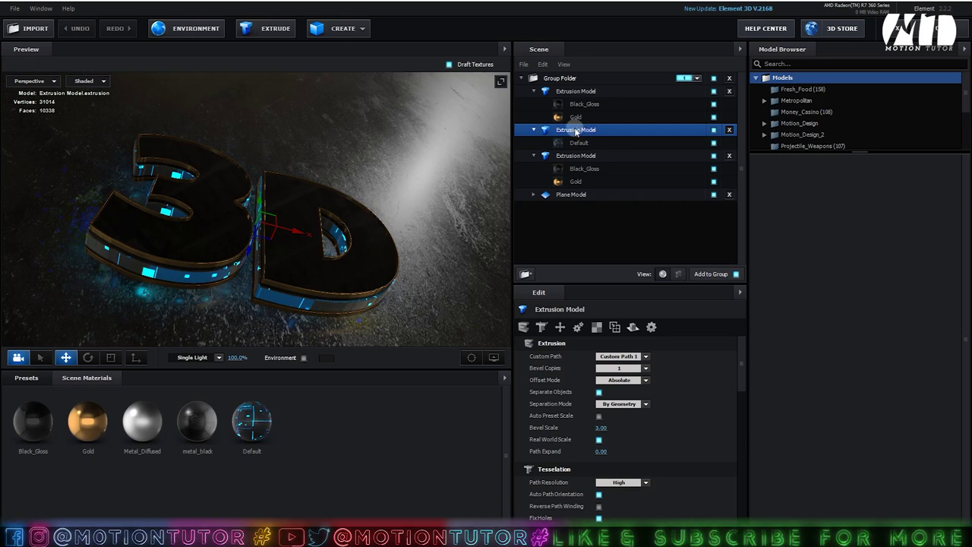
left_click_drag(331, 251, 411, 255)
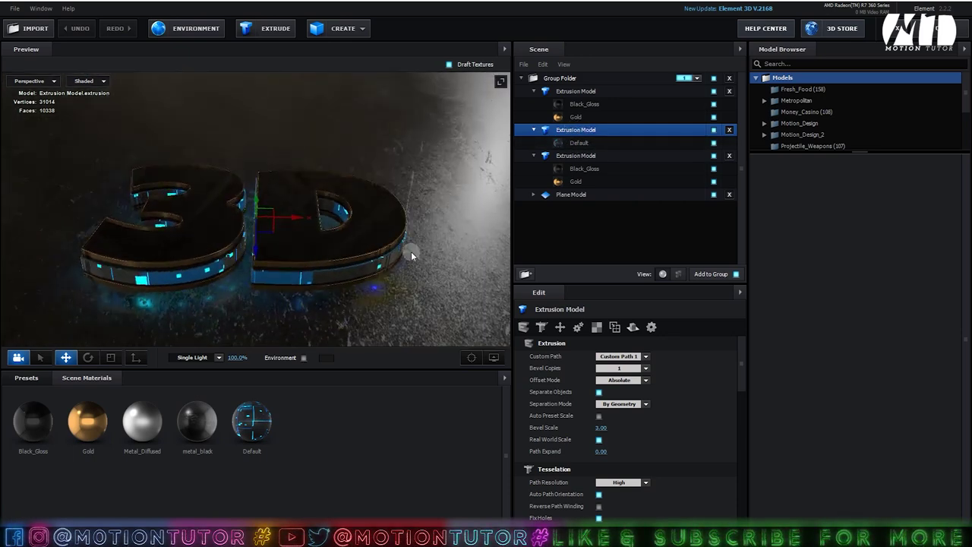
left_click(599, 328)
left_click(619, 356)
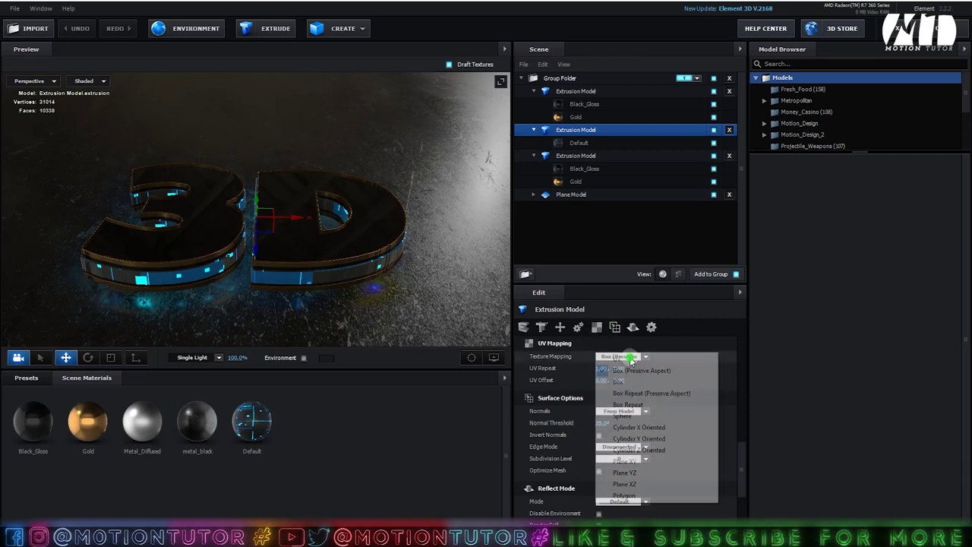
left_click(630, 416)
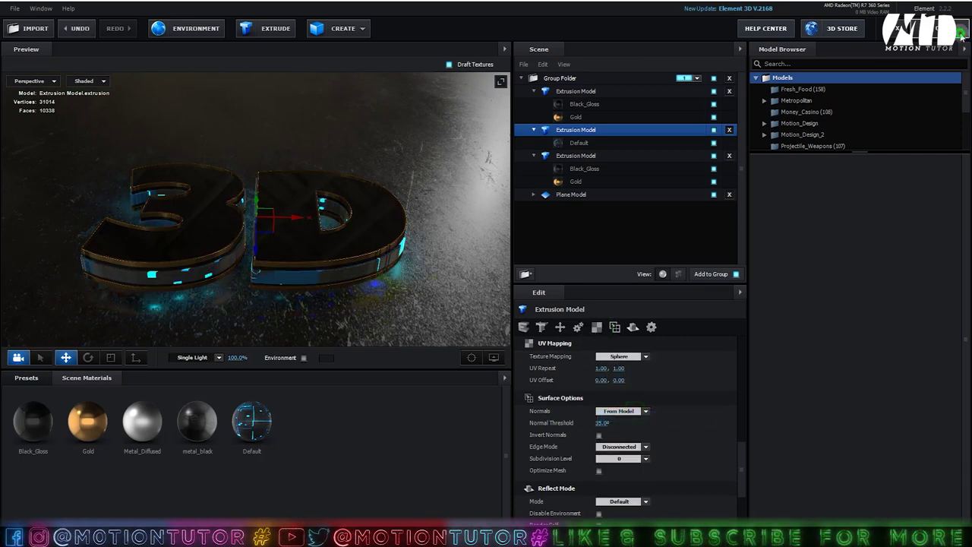
left_click(961, 37)
Set the middle Extrusion Model's Texture Mapping to Sphere in the upper E3D layer's Scene Setup and accept the scene.
left_click(87, 428)
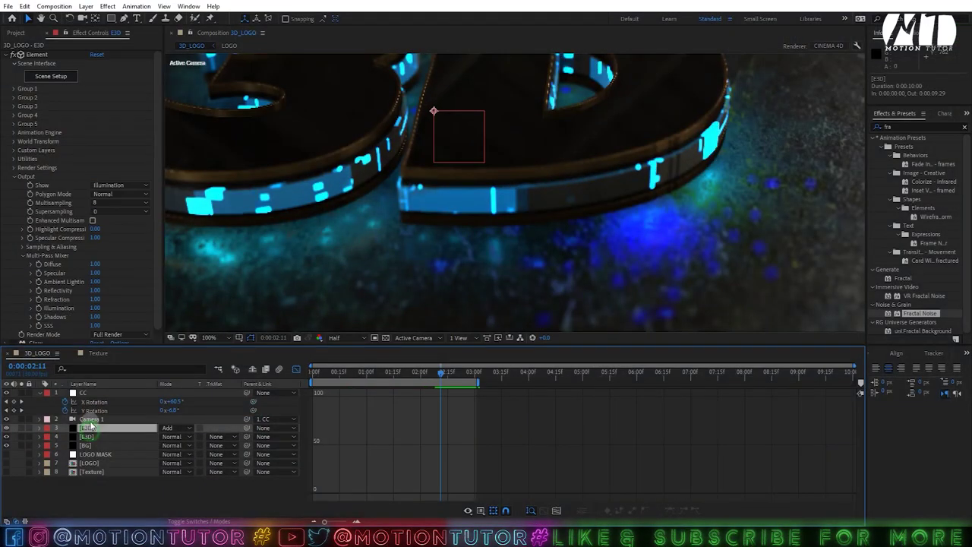
left_click(38, 76)
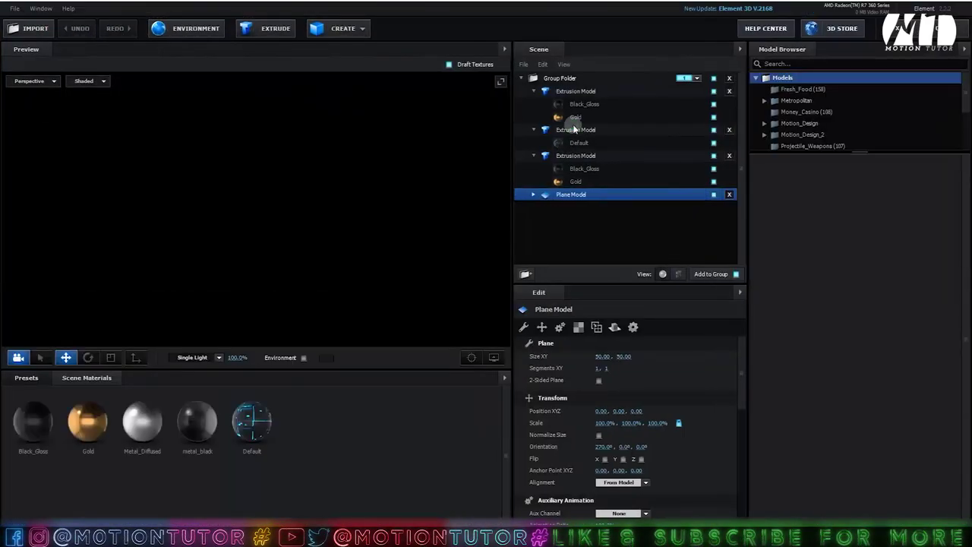
left_click(575, 130)
left_click(596, 326)
left_click(619, 356)
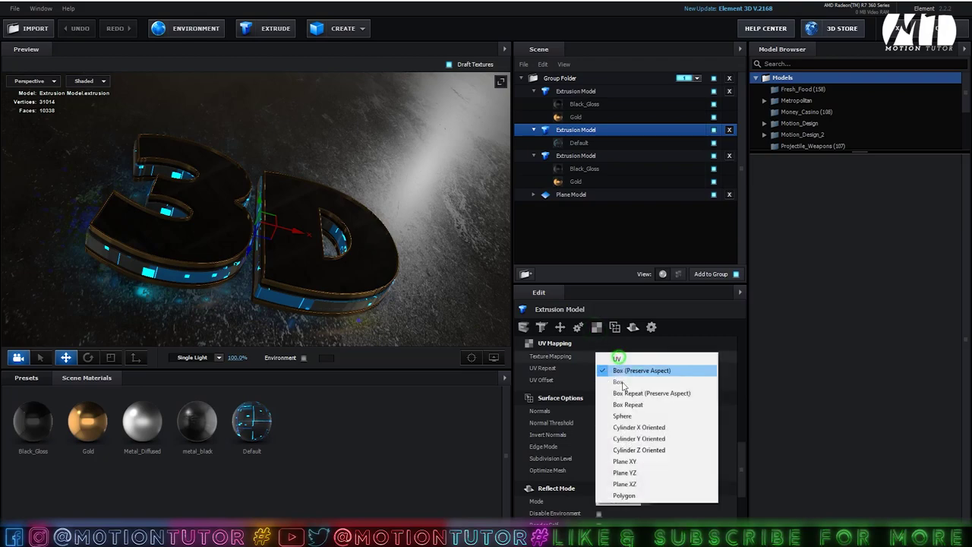
left_click(629, 417)
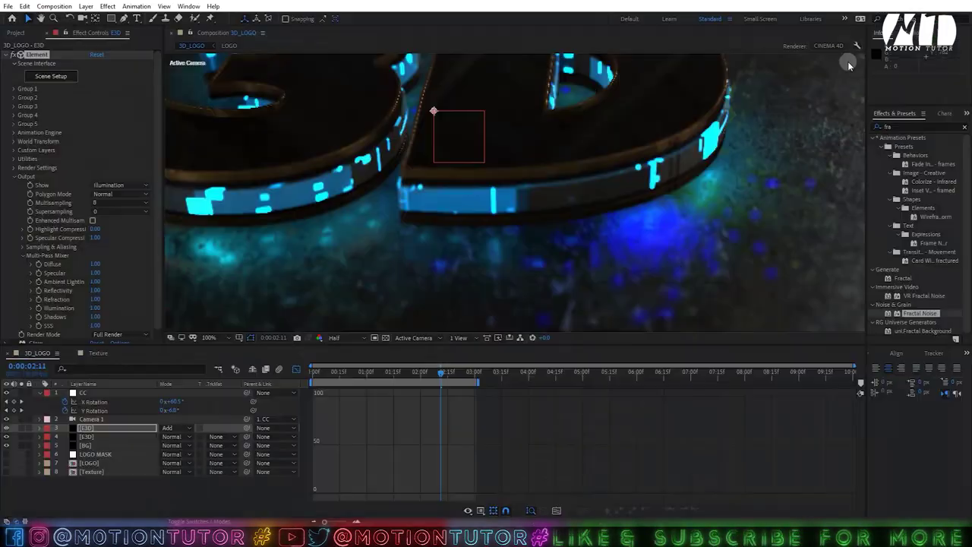
Save the project, fit the composition in the viewer and check the remapped glow at 0:00:02:02.
key("comma")
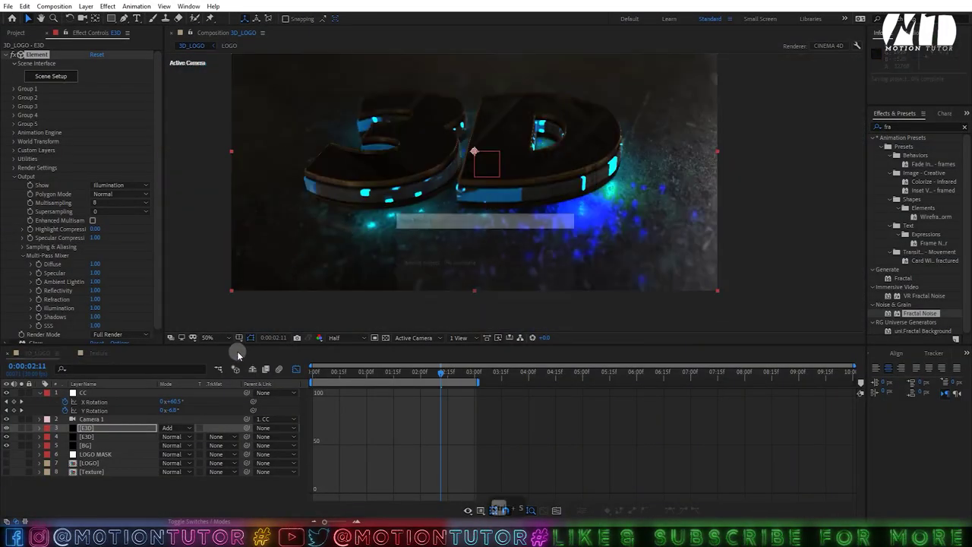
left_click(209, 337)
left_click(221, 155)
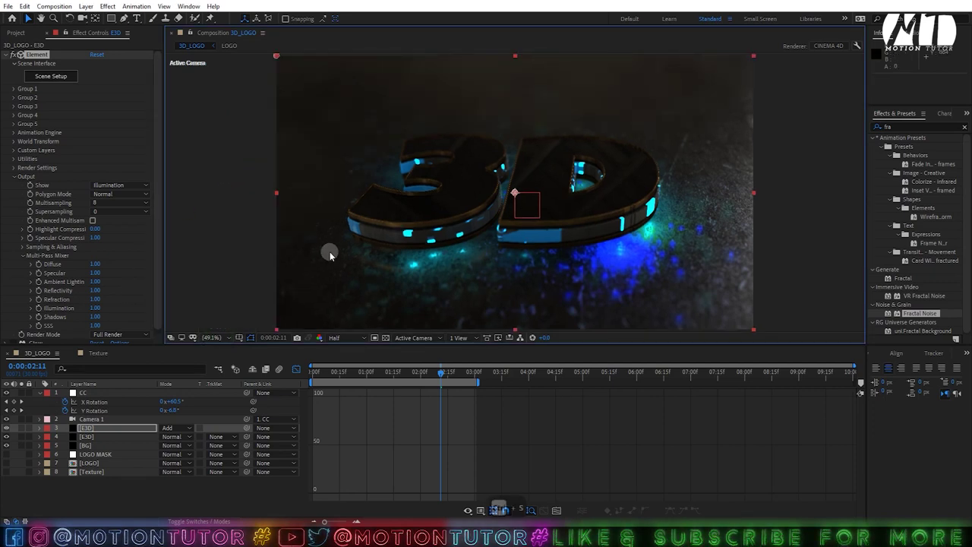
left_click_drag(442, 372, 424, 372)
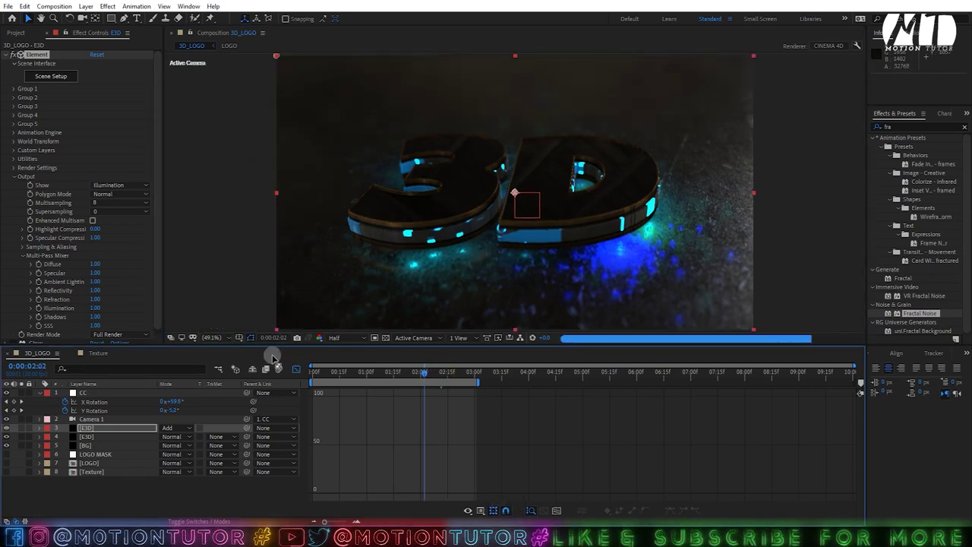
In the Texture composition, pre-compose all ten layers as Pre-comp 1 with all attributes moved, and hide the resulting layer.
left_click(97, 354)
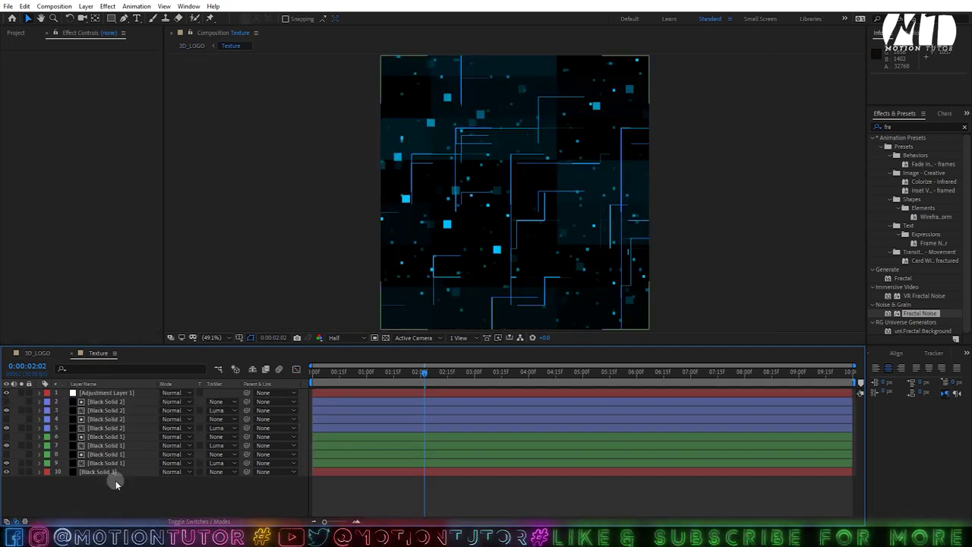
key("ctrl+a")
right_click(109, 457)
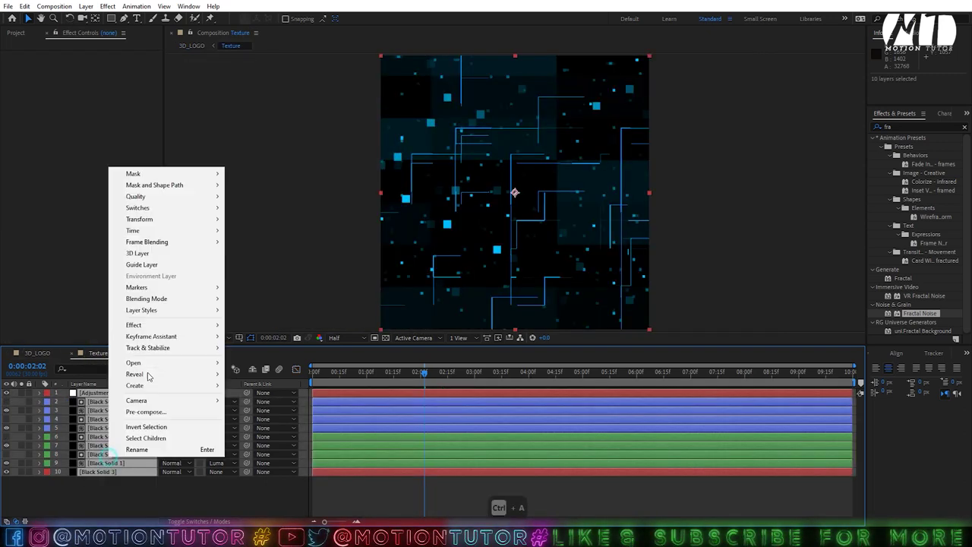
left_click(149, 412)
left_click(511, 328)
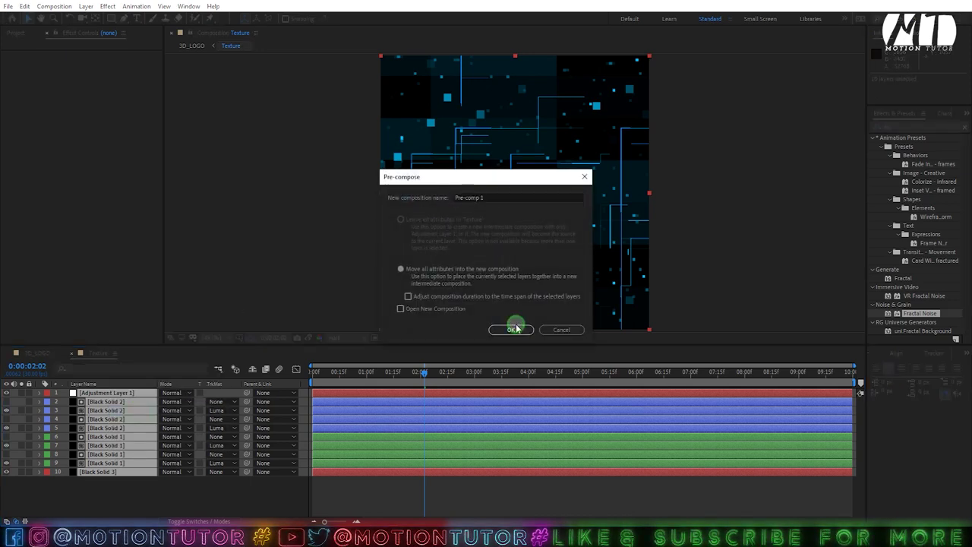
left_click(6, 394)
Add a black 1080 x 1080 px solid to the Texture composition and apply Fractal Noise to it.
left_click(71, 424)
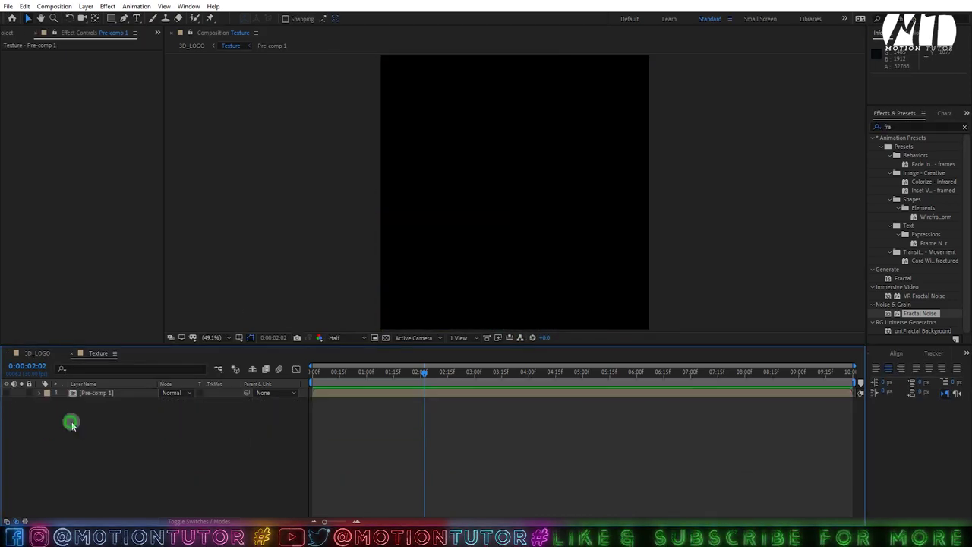
key("ctrl+y")
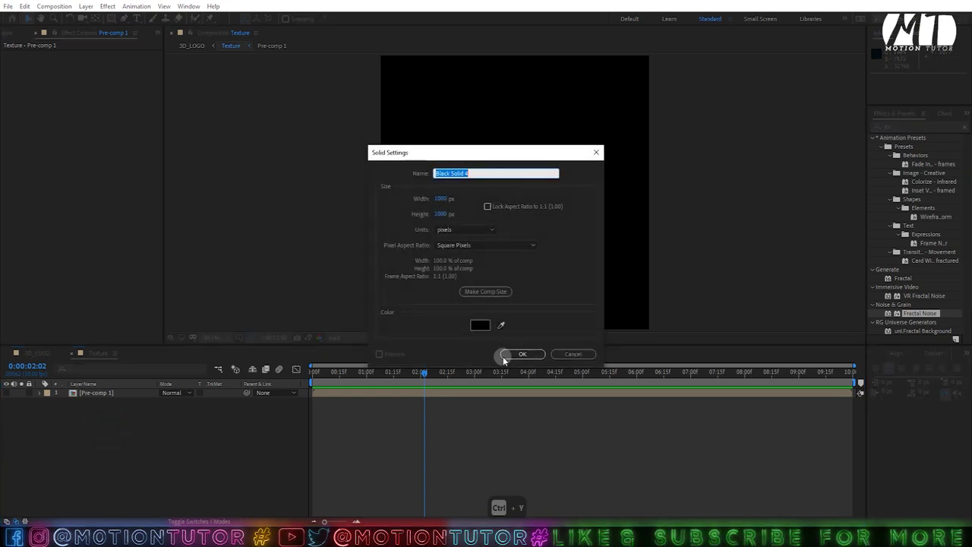
left_click(505, 353)
key("ctrl+space")
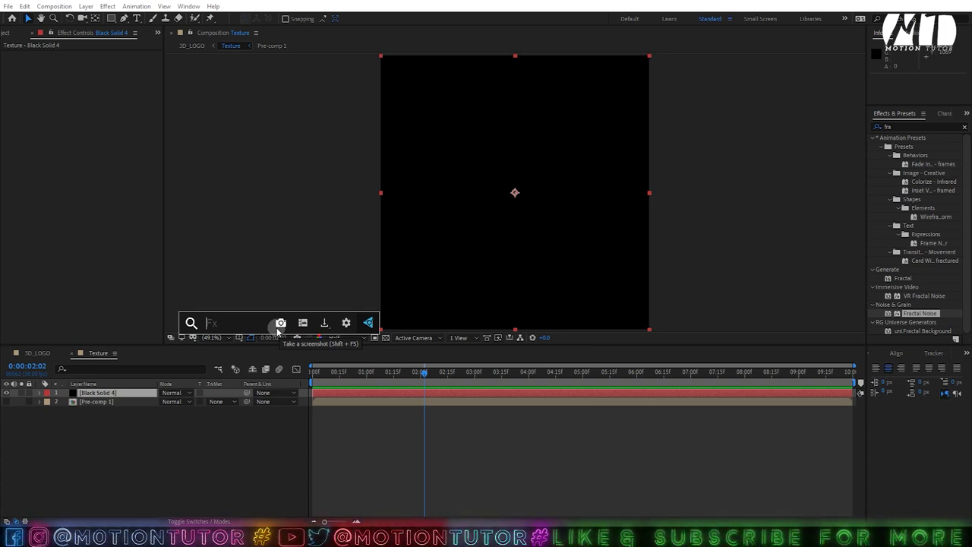
type("fra")
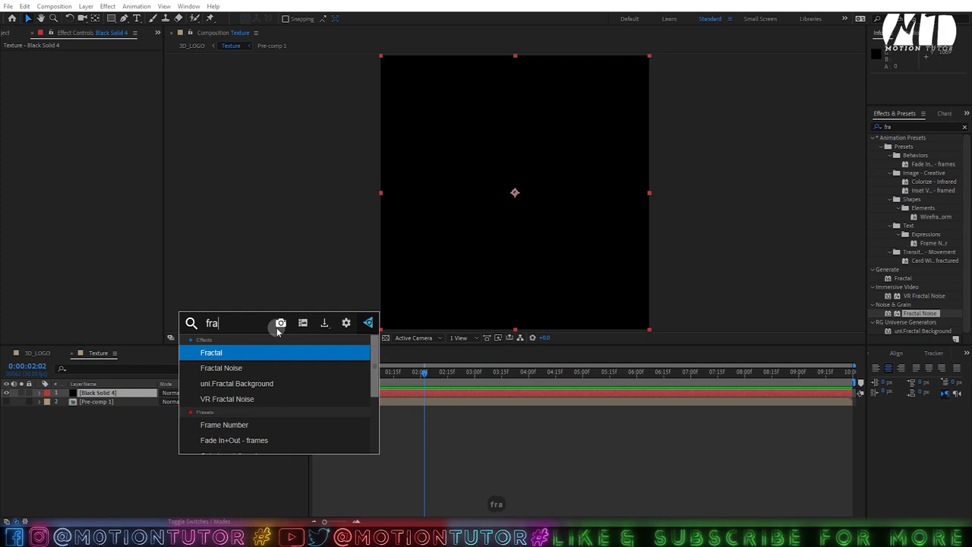
key("Return")
key("ctrl+z")
left_click_drag(920, 313, 126, 396)
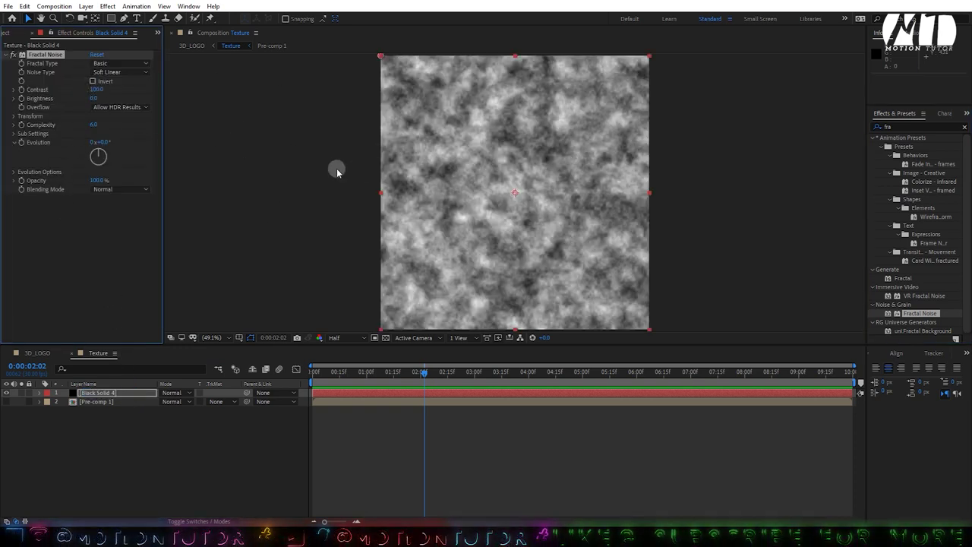
Set the Fractal Noise to Complexity 1, Contrast 110, Brightness -55 and Scale 1000.
left_click(93, 126)
type("1")
left_click(71, 199)
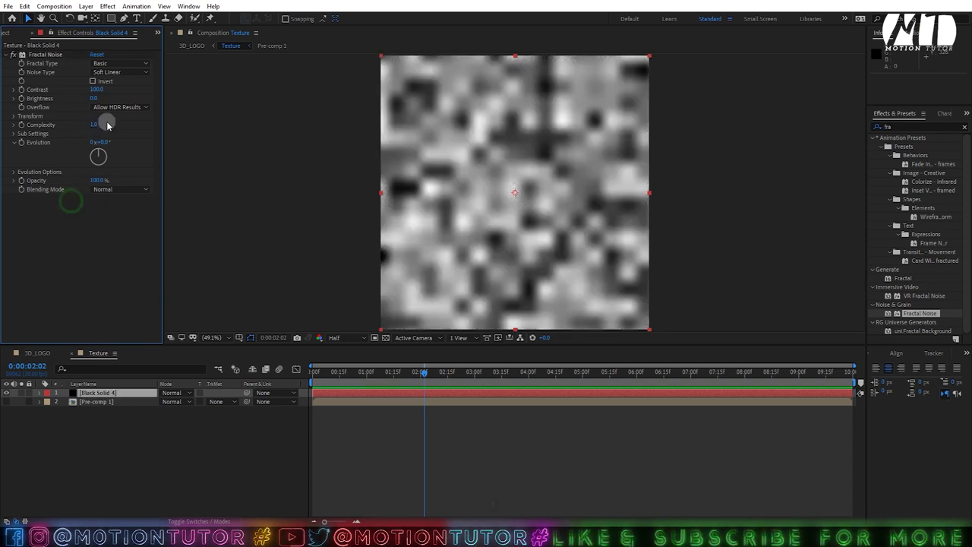
left_click_drag(94, 98, 17, 121)
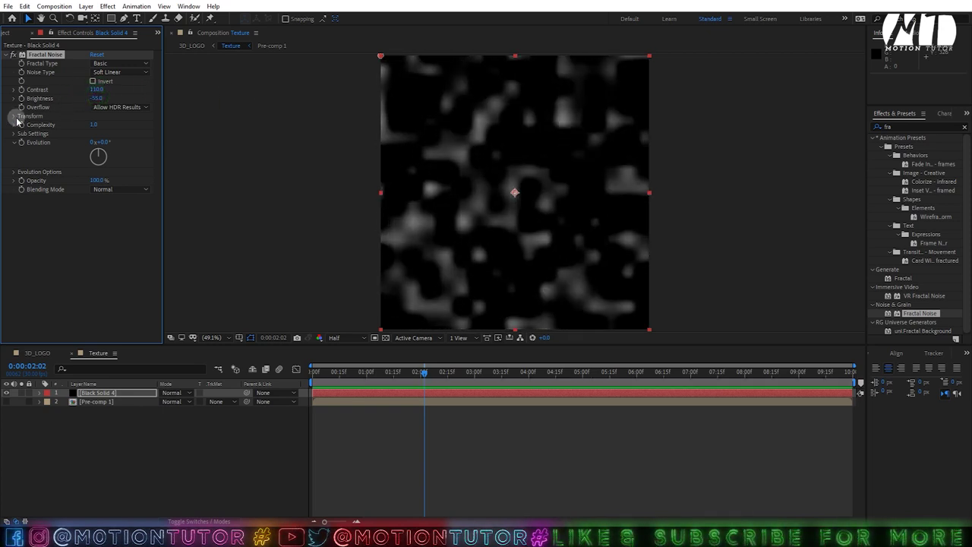
left_click(14, 115)
type("1000")
left_click(22, 142)
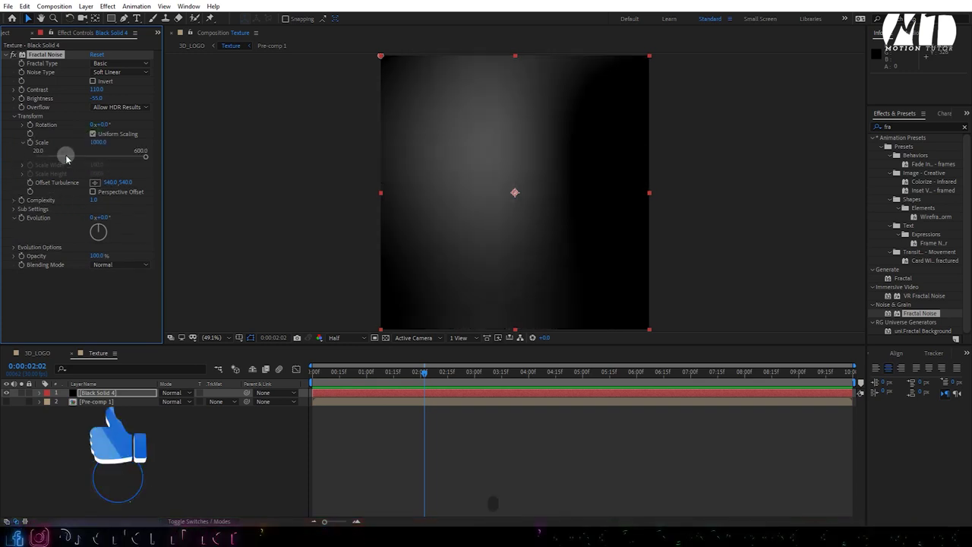
Drive the Fractal Noise Evolution with the expression time*250 and preview the moving noise.
left_click(22, 218)
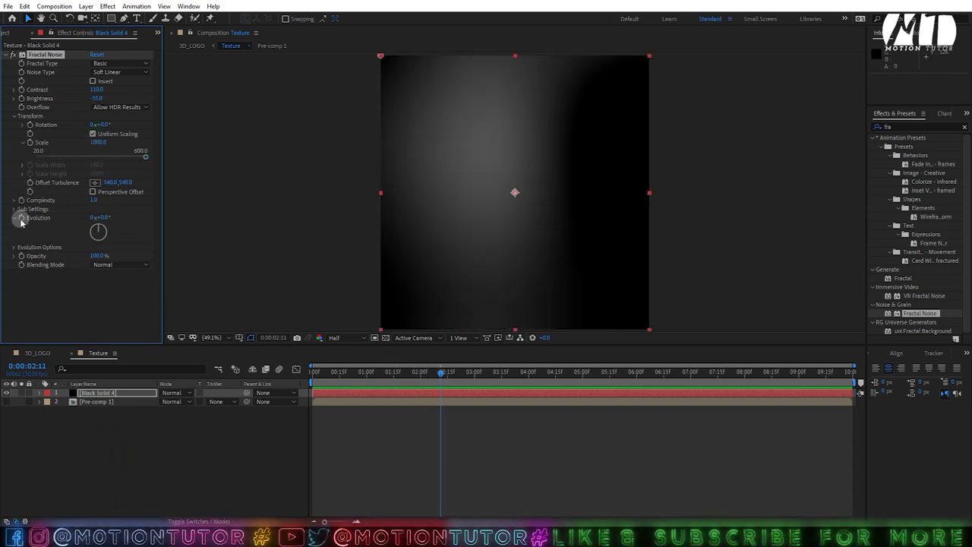
left_click(22, 217, "alt")
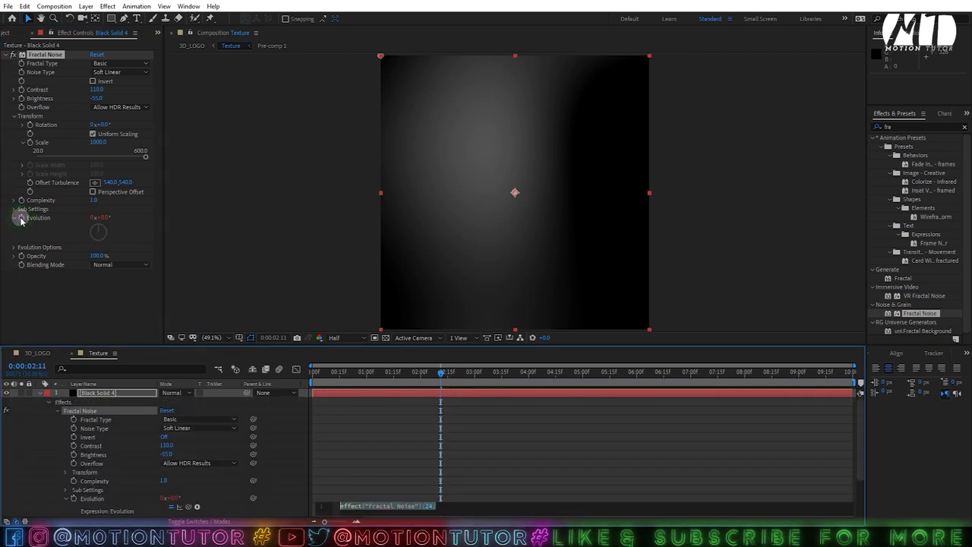
type("time")
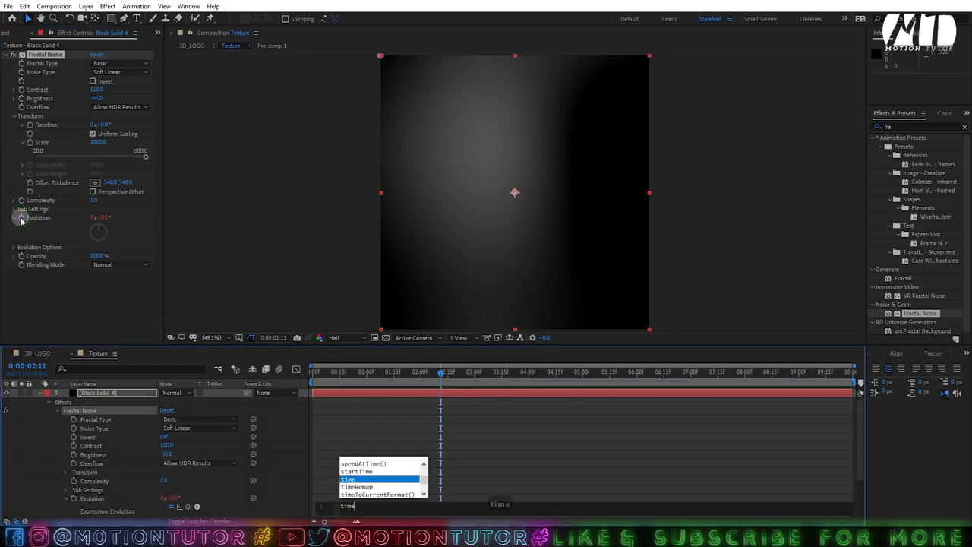
type("*25")
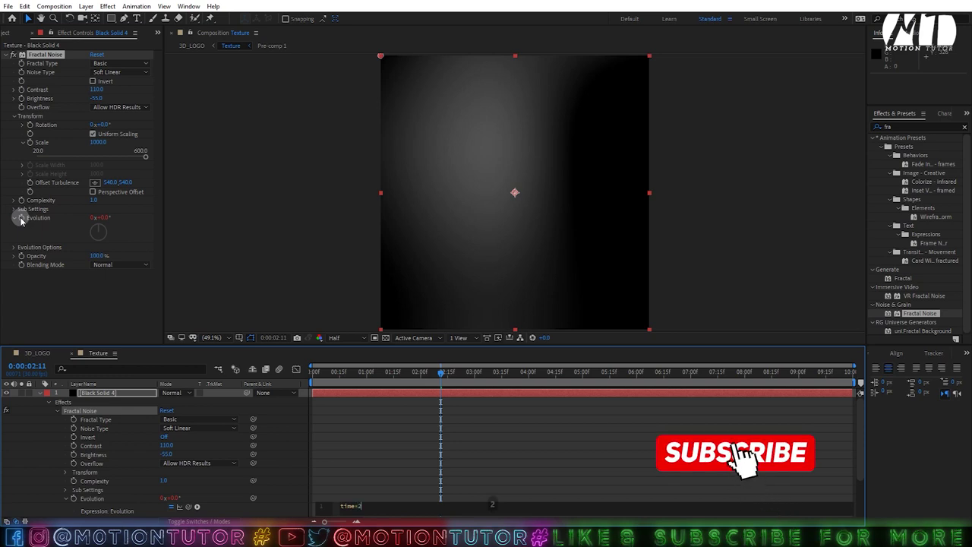
left_click(44, 417)
key("space")
left_click(381, 507)
type("0")
left_click(12, 474)
key("space")
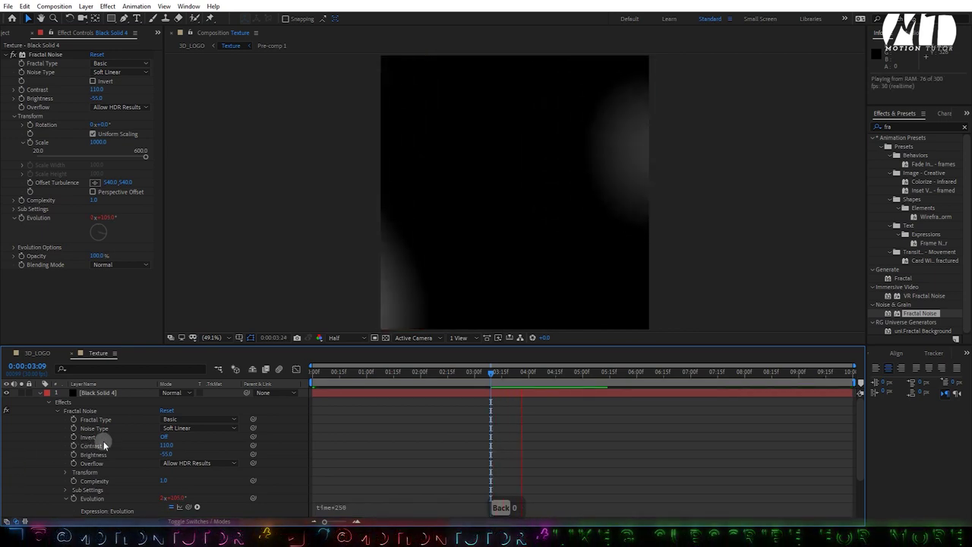
key("space")
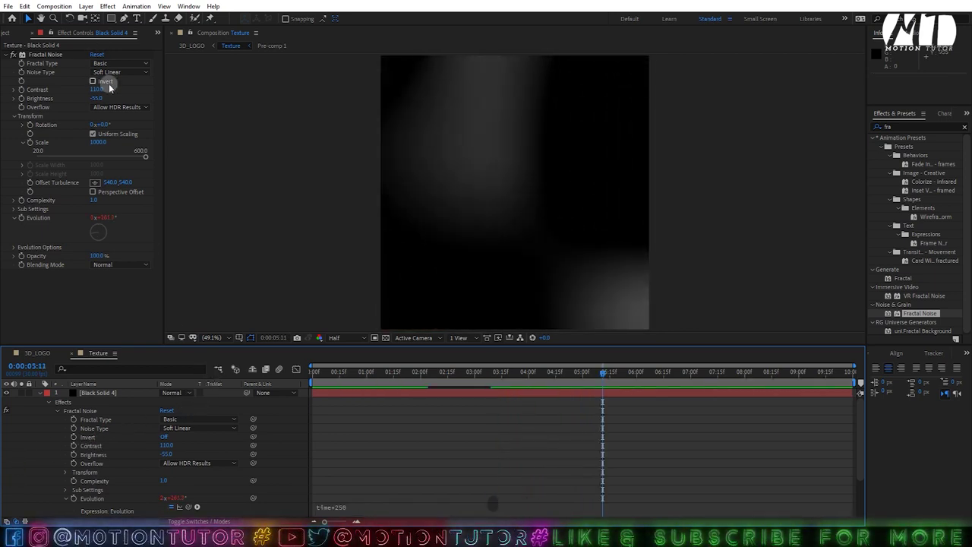
Raise the Fractal Noise Contrast to 207 and preview the result.
left_click_drag(97, 90, 148, 94)
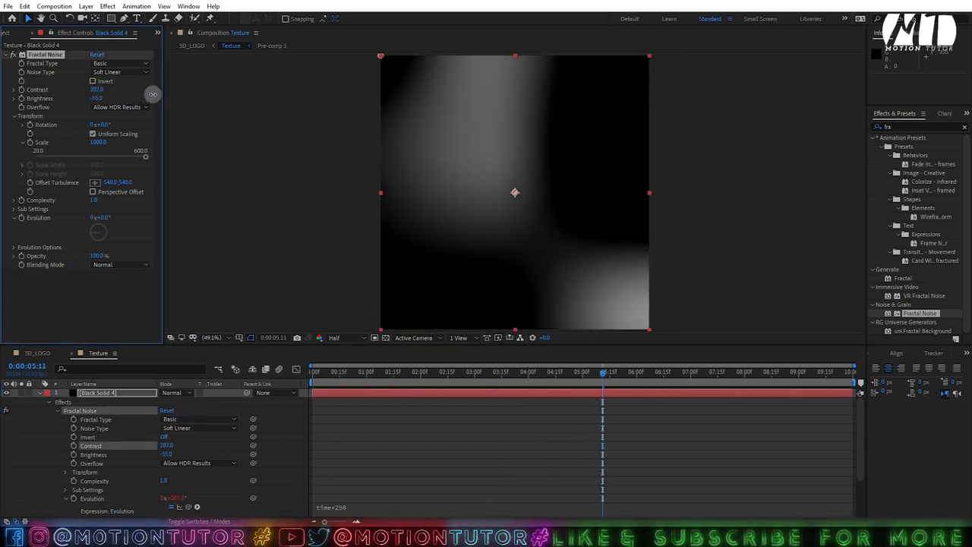
key("space")
key("space")
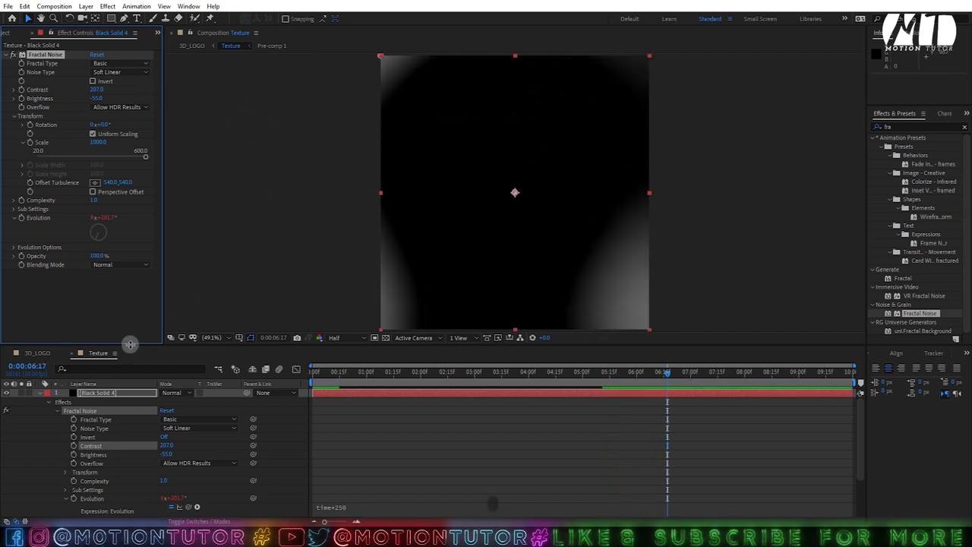
Apply Hue/Saturation to the noise solid, enable Colorize and set Colorize Saturation to 100.
left_click(902, 128)
type("hue")
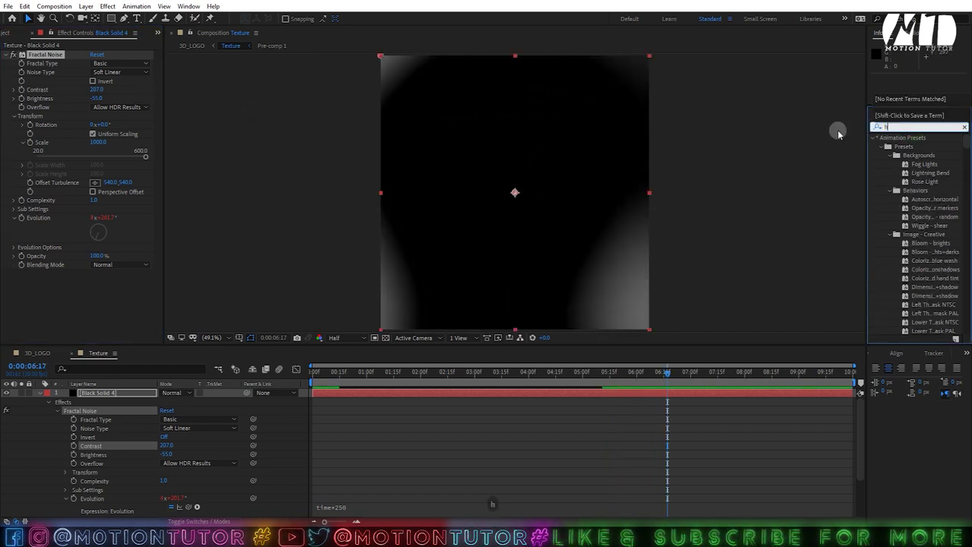
left_click(921, 191)
left_click_drag(922, 192, 347, 390)
left_click(93, 312)
left_click(98, 331)
type("100")
key("Return")
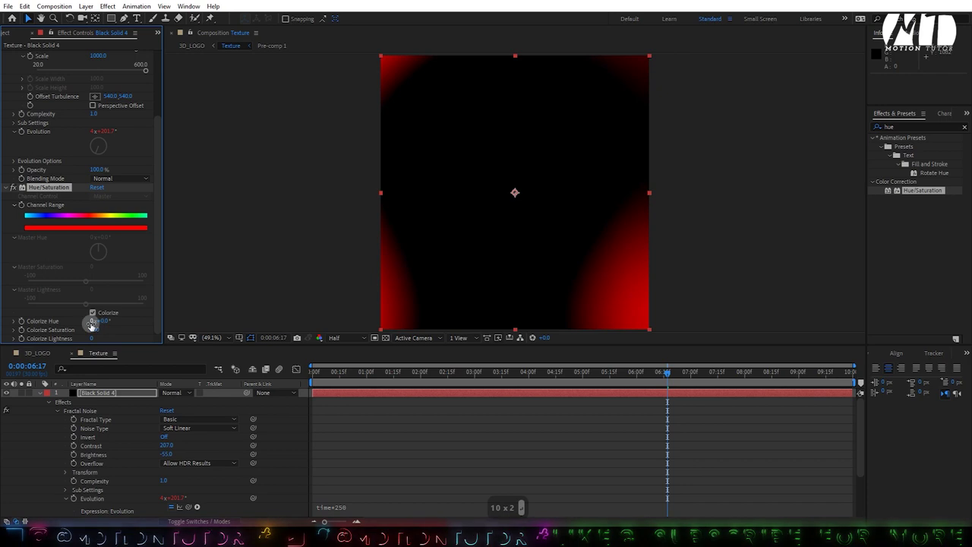
Animate Colorize Hue with the expression time*150 and preview the color cycling.
left_click(23, 322, "alt")
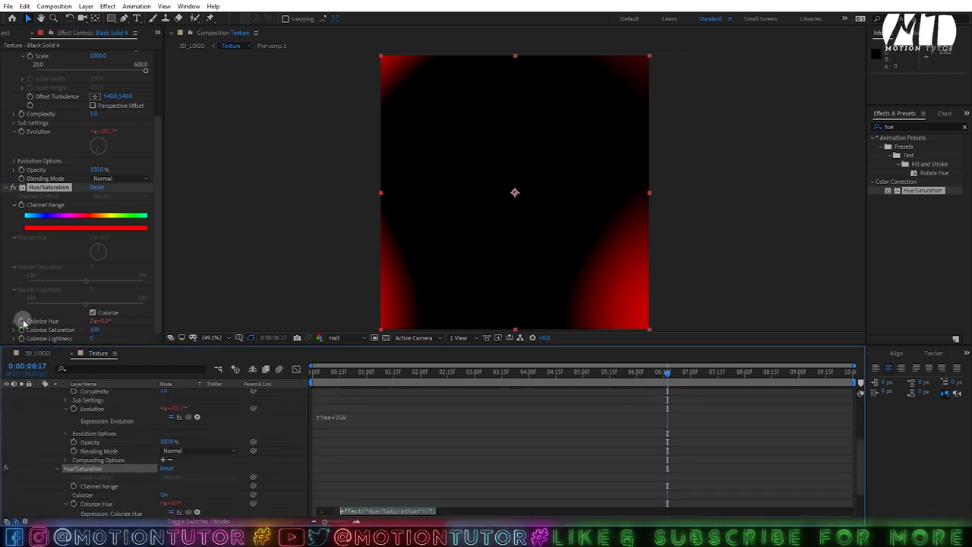
type("time")
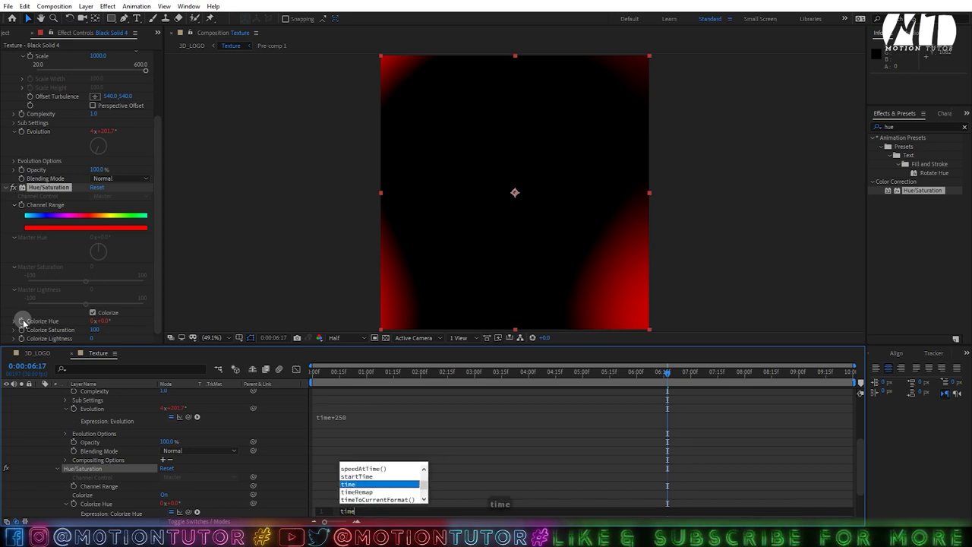
type("*150")
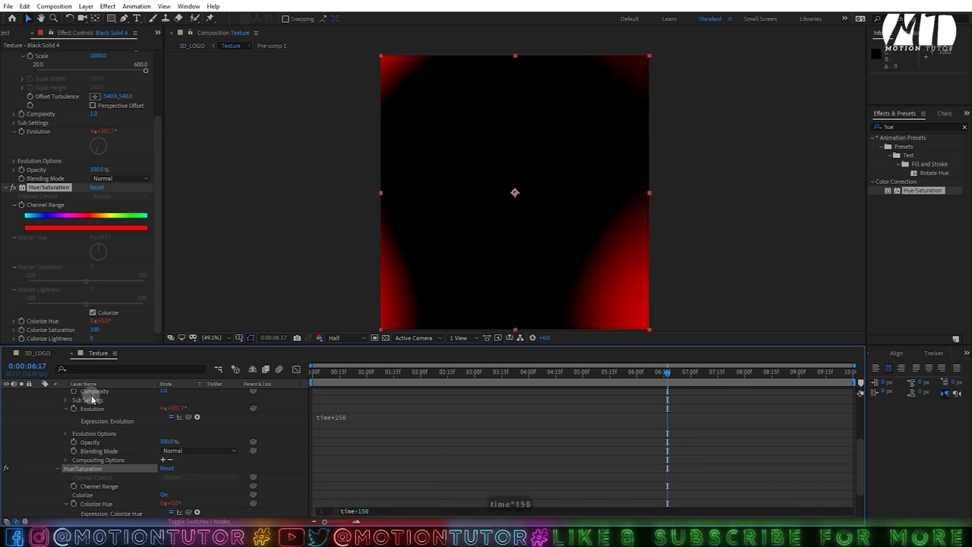
left_click(443, 404)
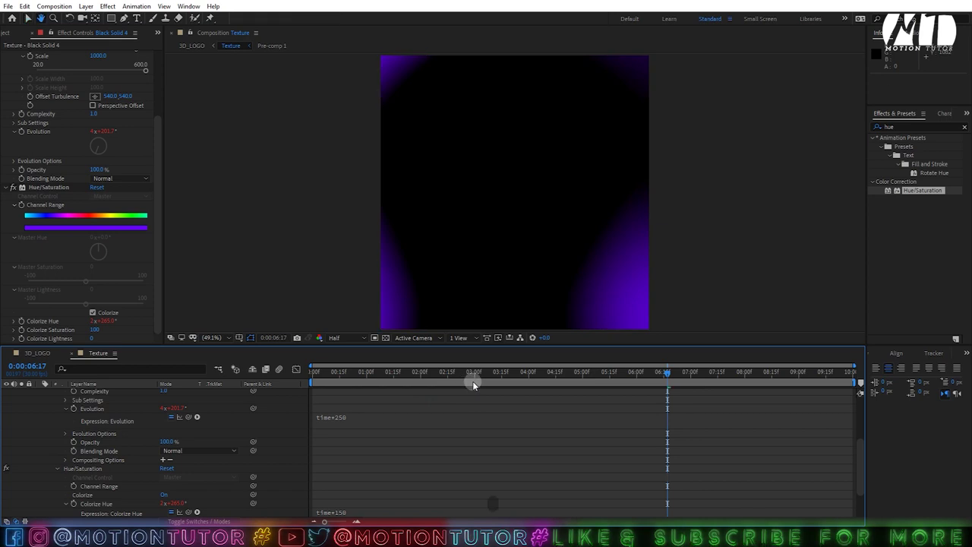
key("space")
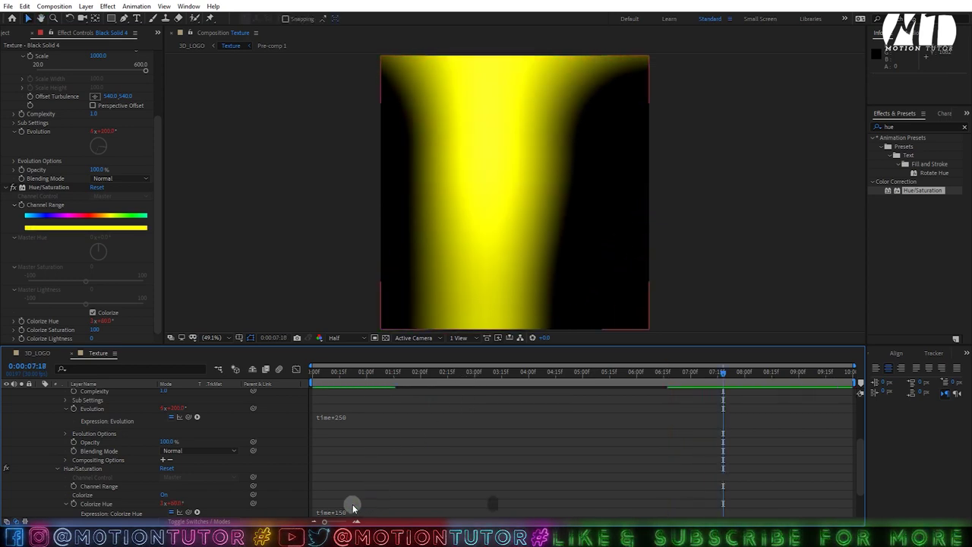
Change the Colorize Hue expression to time*250 and preview the faster color change.
left_click(346, 512)
key("BackSpace")
type("22")
key("BackSpace")
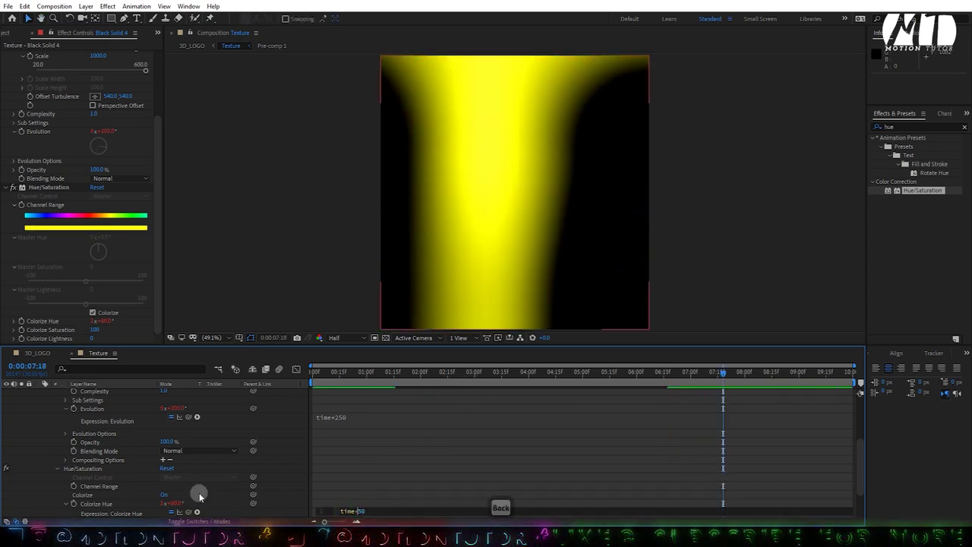
left_click(40, 422)
key("space")
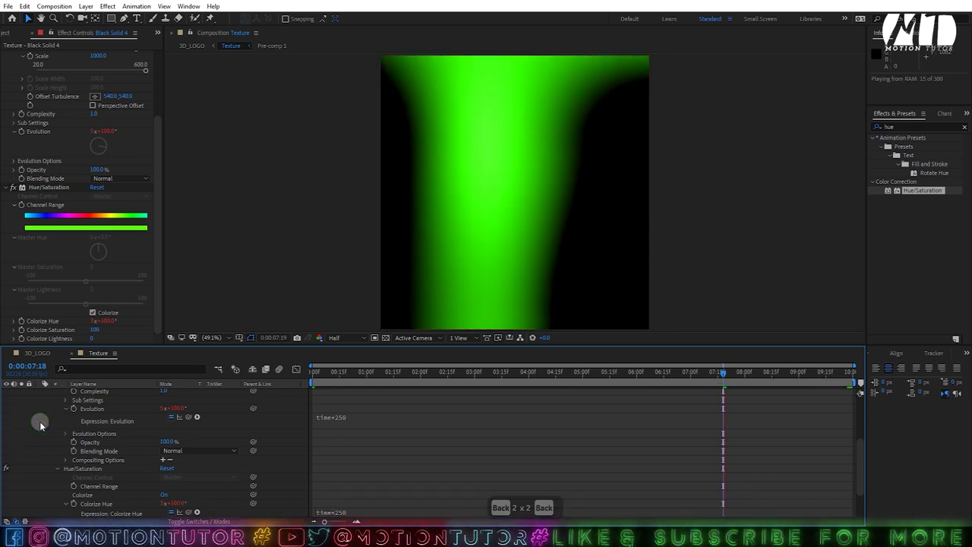
Collapse the noise solid's layer properties and both effects' settings, and move the current time to 0:00:02:25.
scroll(93, 406, "up", 3)
left_click(98, 394)
left_click(29, 392)
left_click(35, 394)
left_click_drag(365, 376, 466, 373)
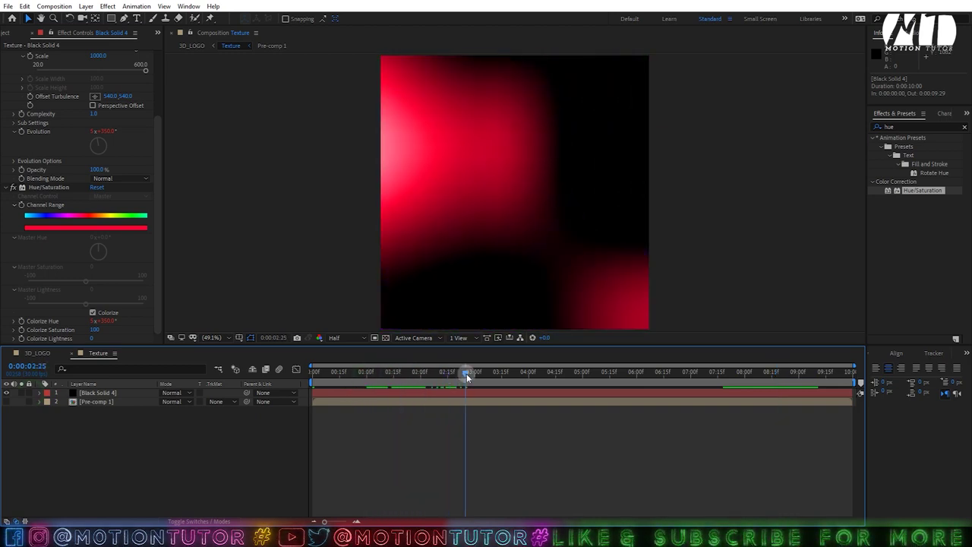
left_click(12, 187)
left_click(12, 55)
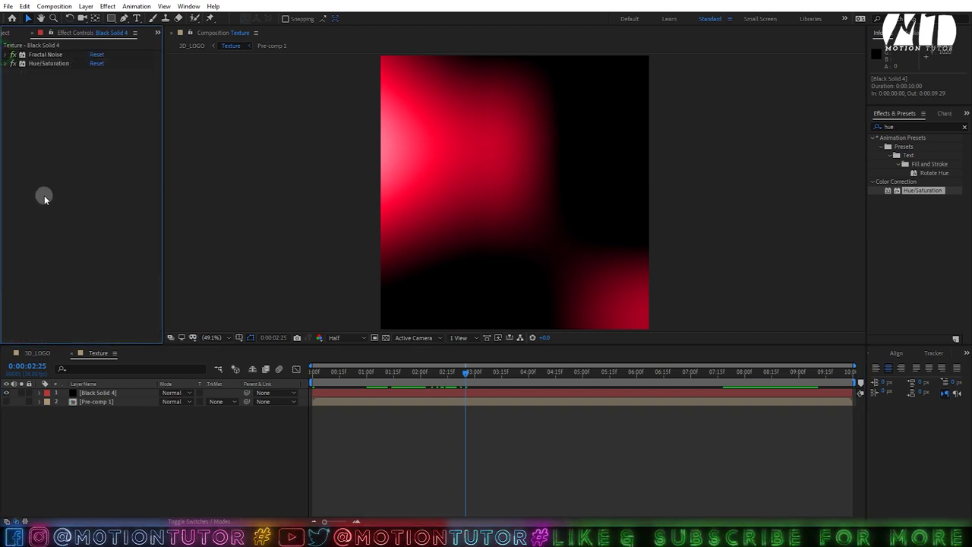
Apply 4-Color Gradient to the noise solid with its Blending Mode set to Overlay and preview the colored noise.
left_click(95, 392)
key("ctrl+space")
type("4")
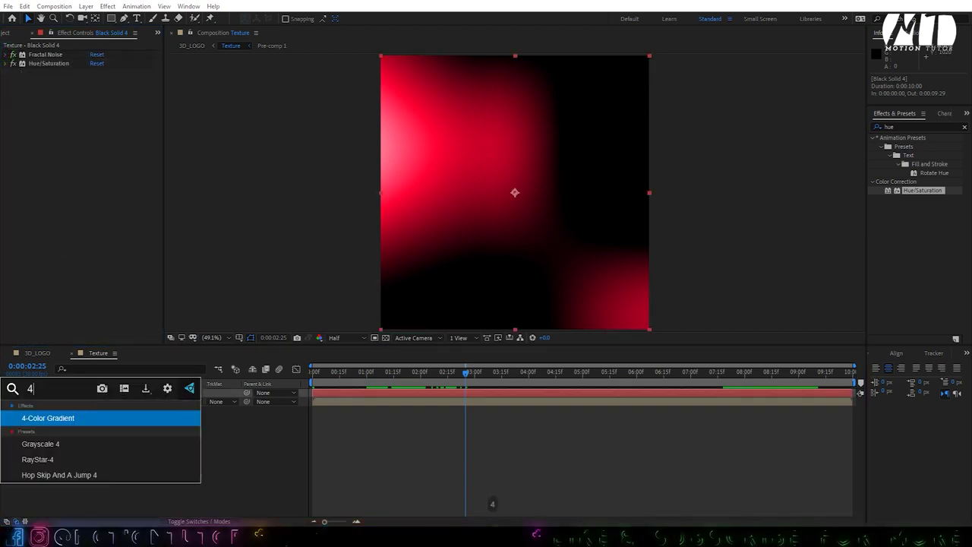
left_click(50, 423)
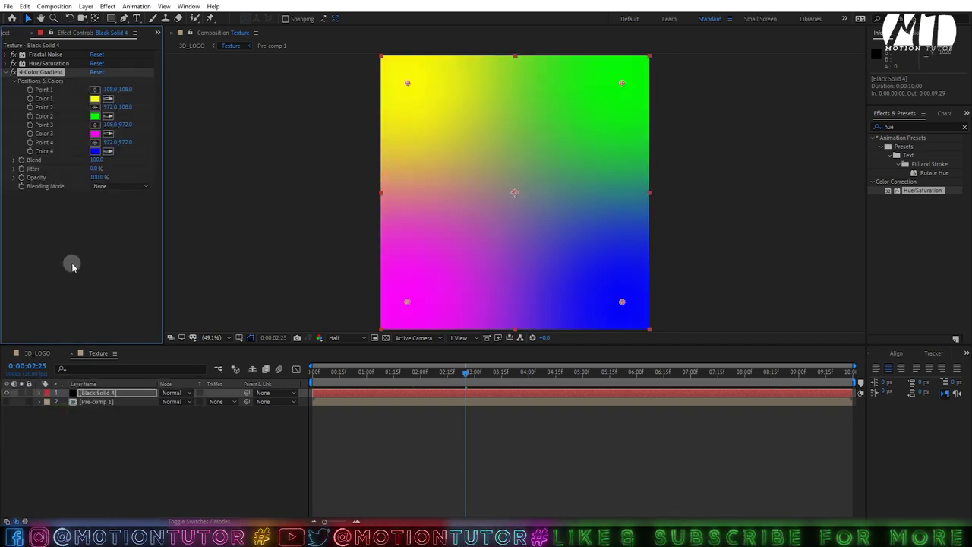
left_click(94, 188)
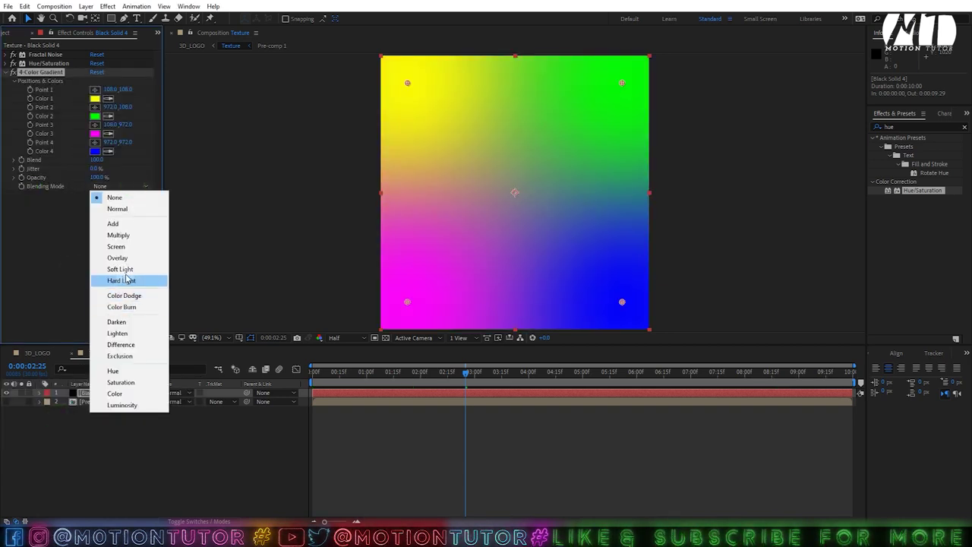
left_click(123, 259)
key("space")
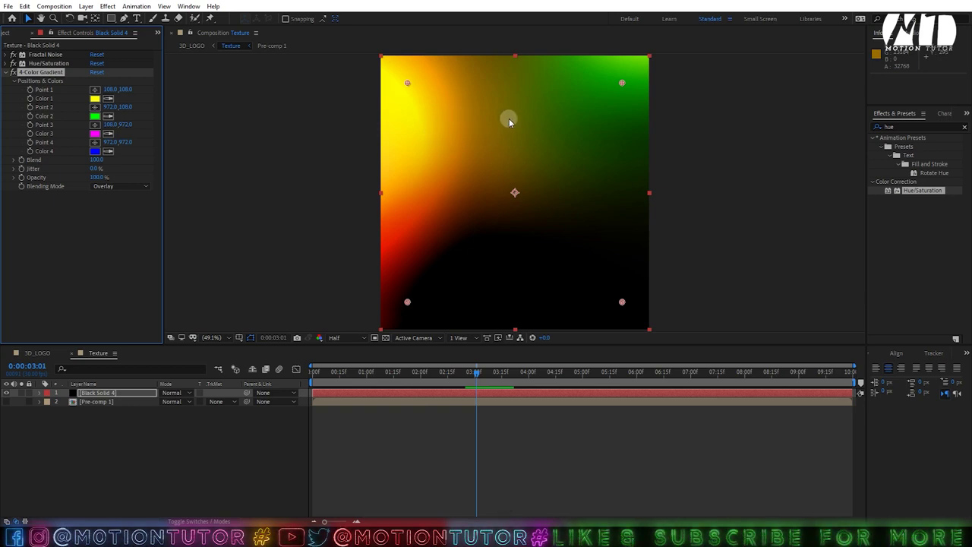
key("space")
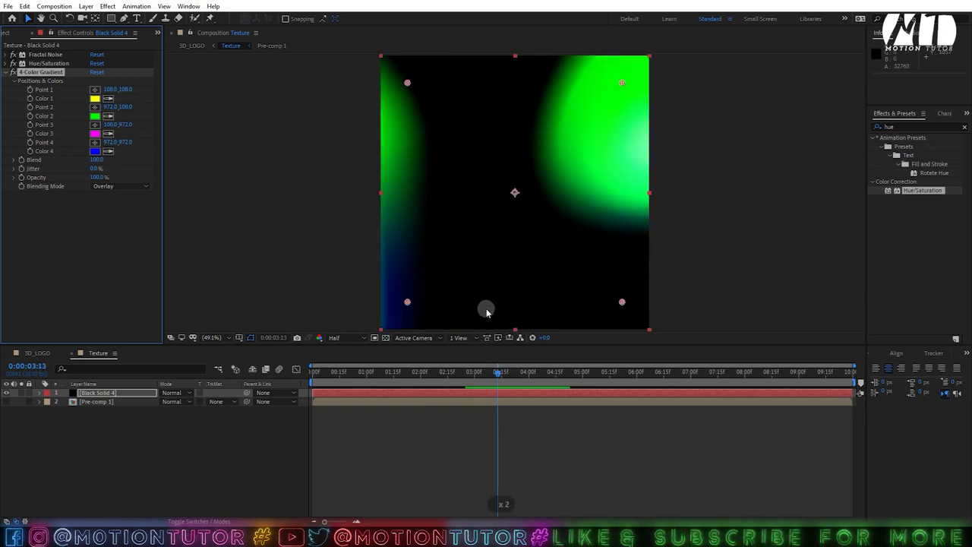
Try a different hue for Color 4 of the 4-Color Gradient and preview the noise.
left_click(95, 152)
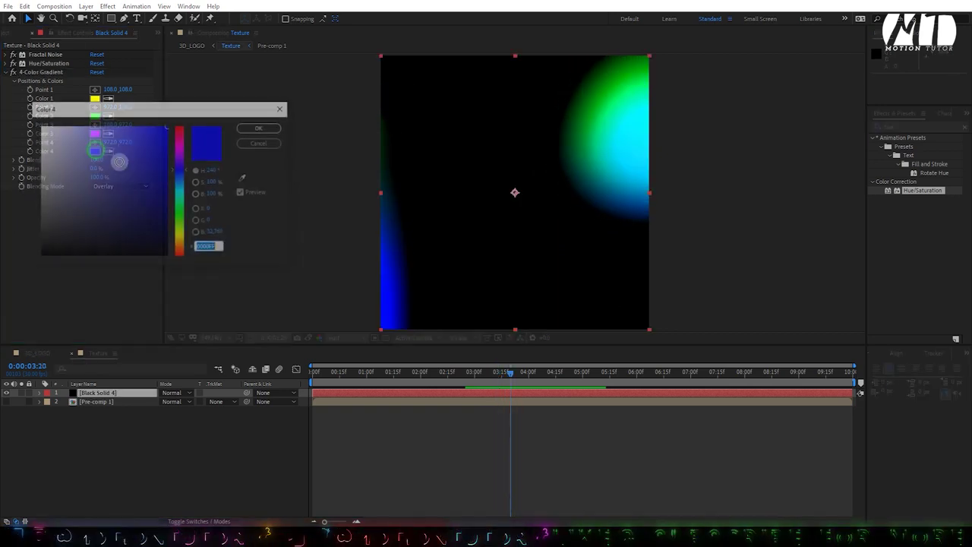
left_click_drag(182, 170, 181, 190)
left_click(258, 127)
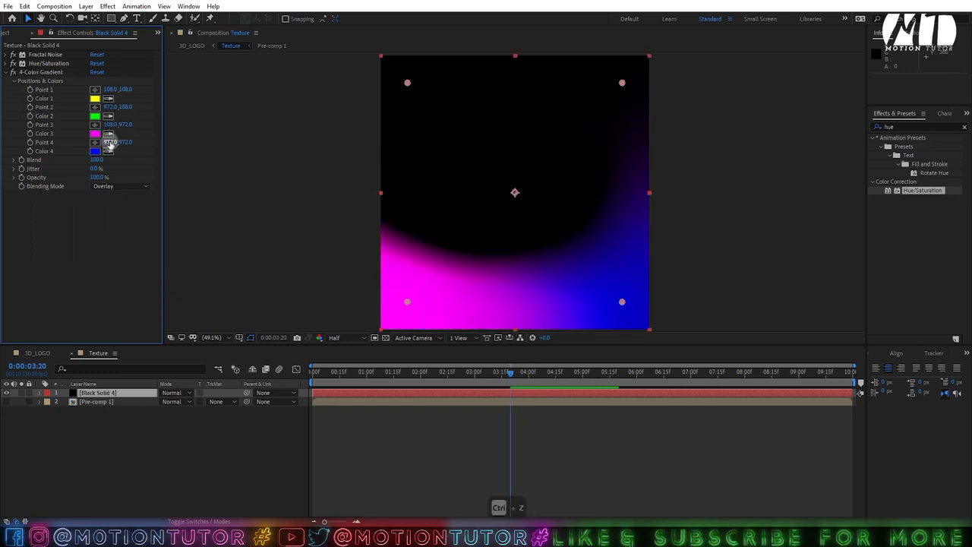
key("space")
Set Color 3 of the 4-Color Gradient to red (FF0000) and preview the animation.
left_click(94, 133)
left_click_drag(181, 145, 181, 268)
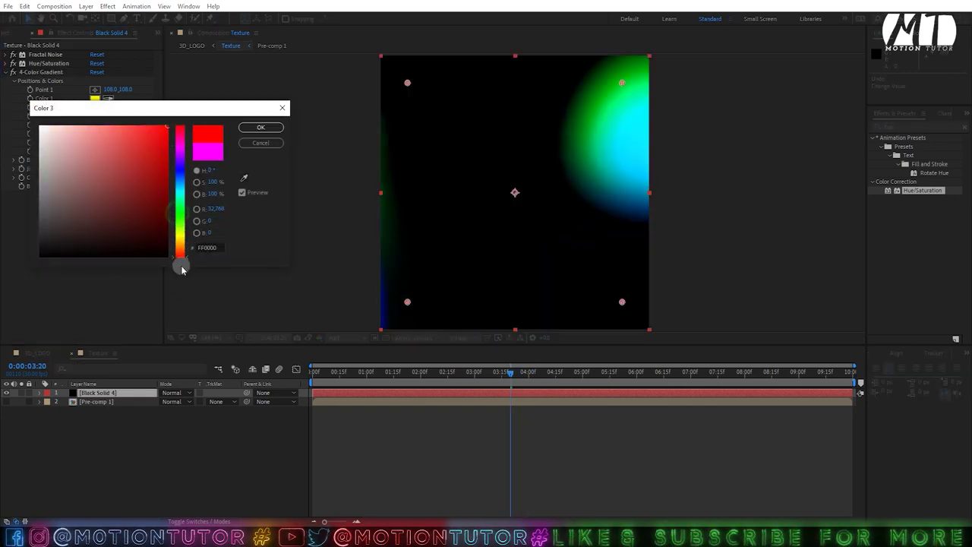
left_click(260, 127)
key("space")
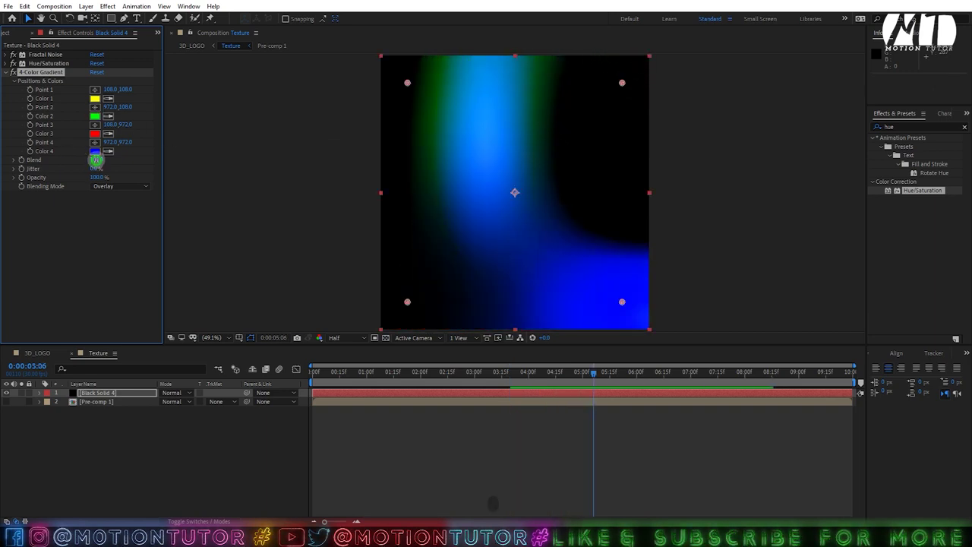
Set the 4-Color Gradient's Blend to 200 and preview the Texture composition.
left_click(96, 159)
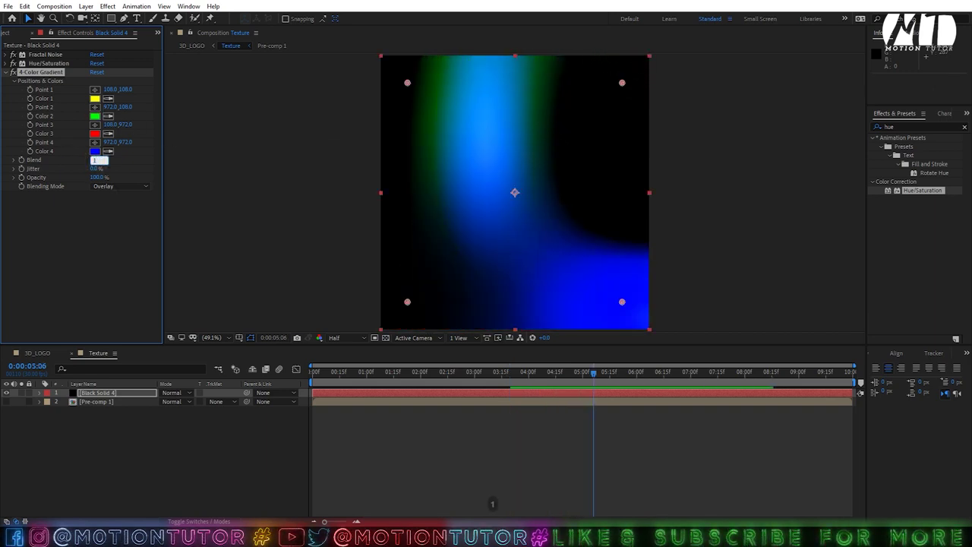
type("200")
key("Return")
key("space")
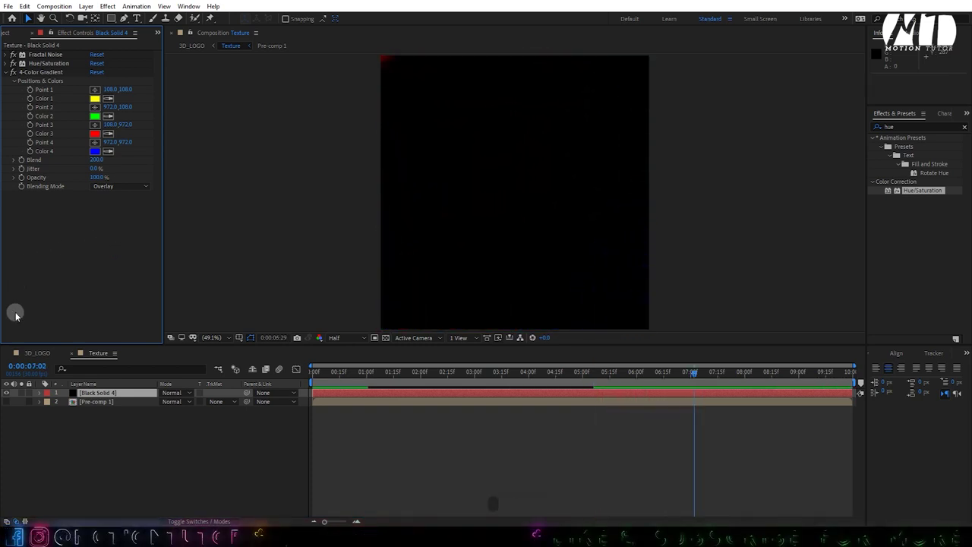
Preview the 3D_LOGO composition from its start and examine the glow on the background around the letter D up close.
left_click(38, 353)
left_click(394, 370)
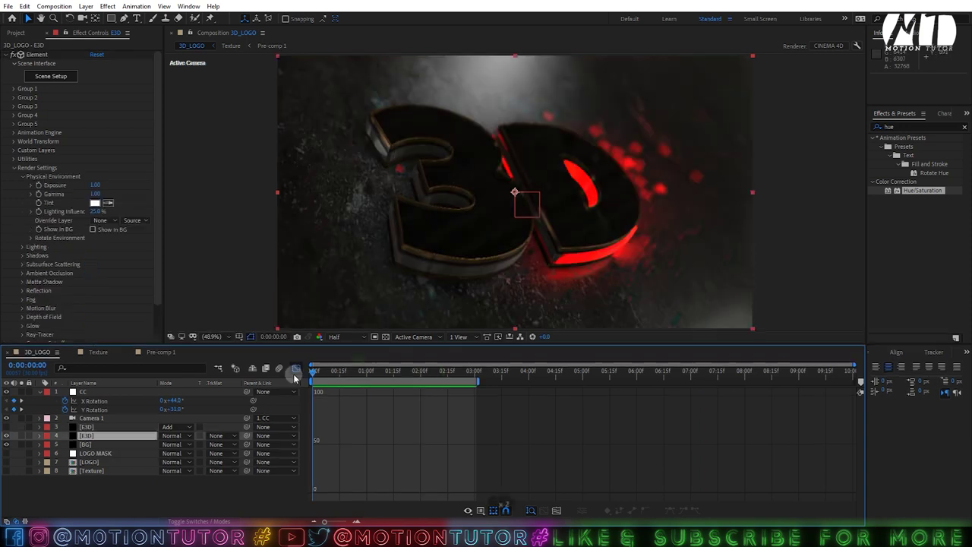
key("space")
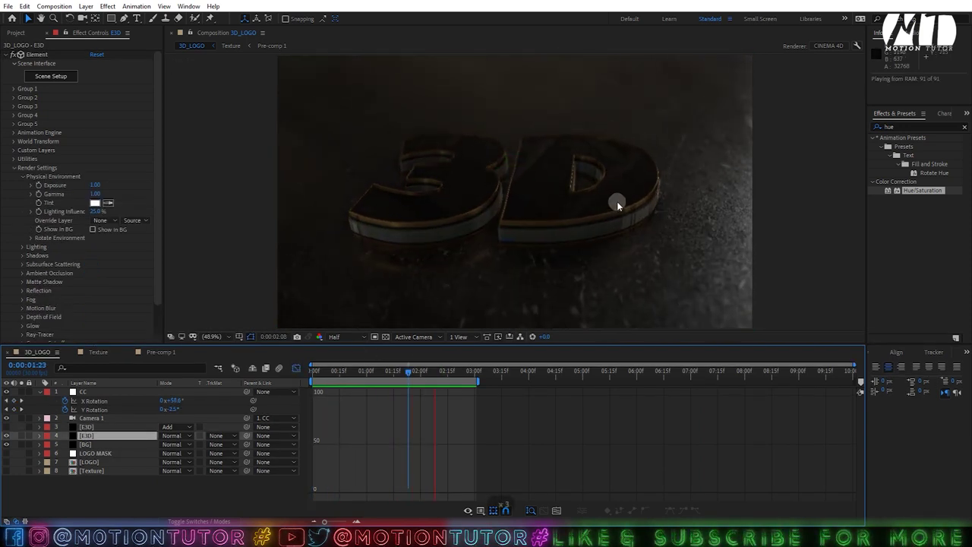
scroll(516, 202, "up", 3)
left_click_drag(499, 190, 509, 160)
key("v")
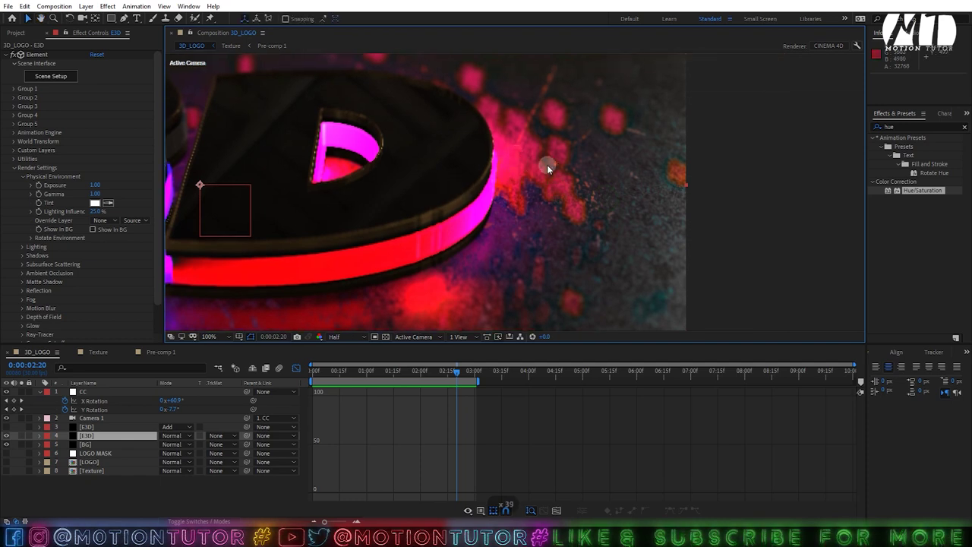
left_click(99, 444)
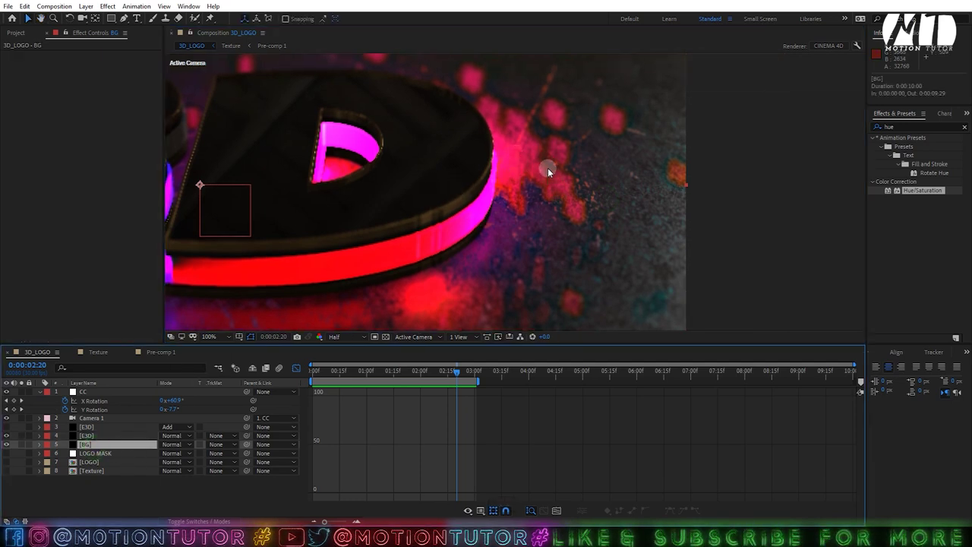
scroll(531, 166, "down", 2)
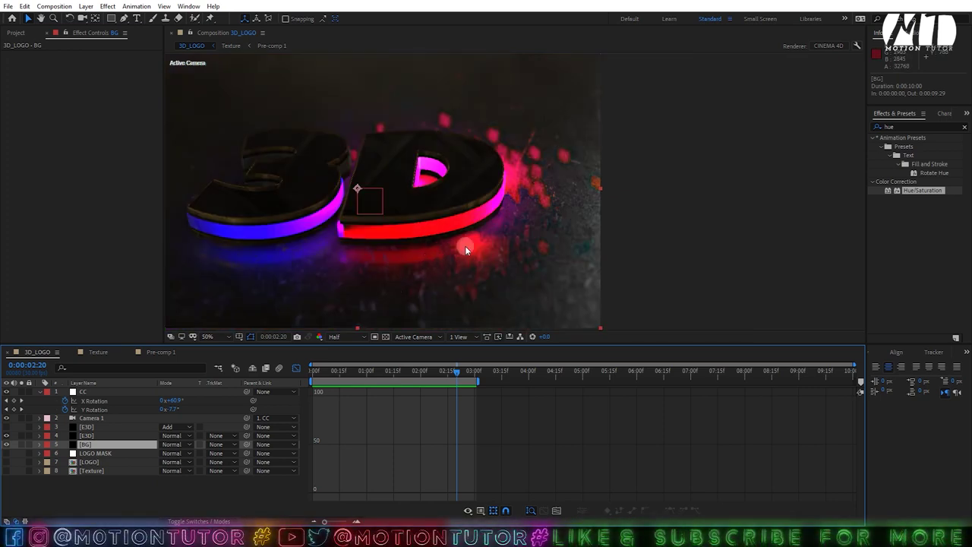
Apply Exposure to the Texture composition's noise solid with Exposure set to -2 and check the glow in 3D_LOGO.
left_click(98, 353)
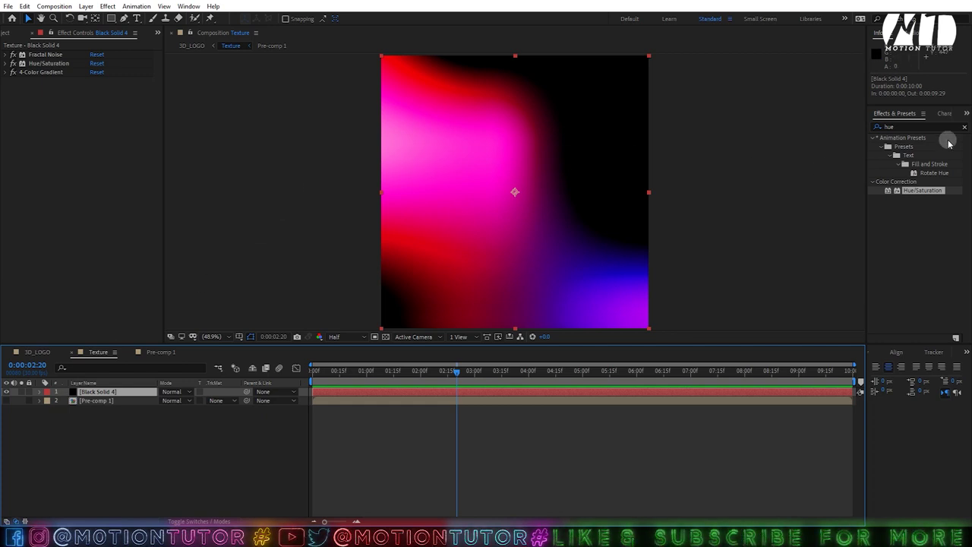
type("exp")
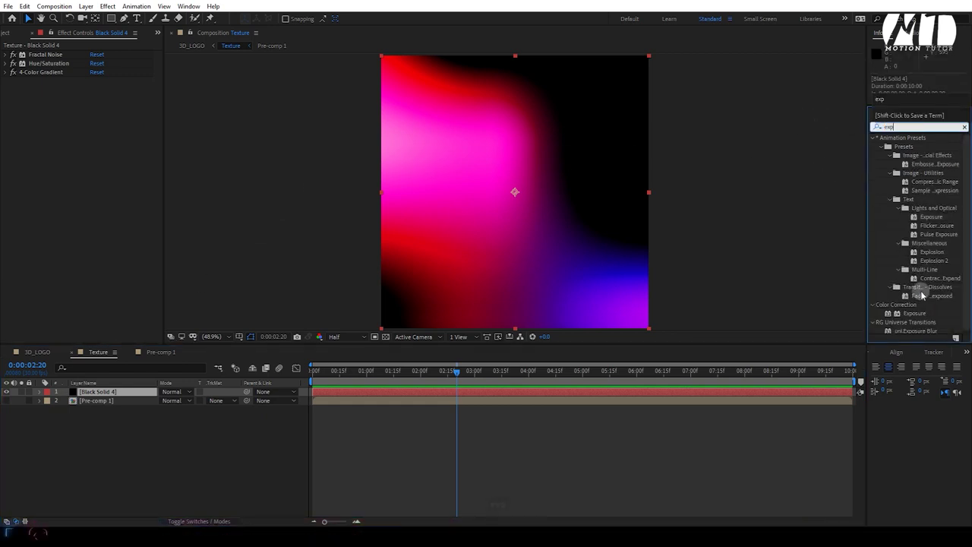
left_click_drag(914, 312, 100, 102)
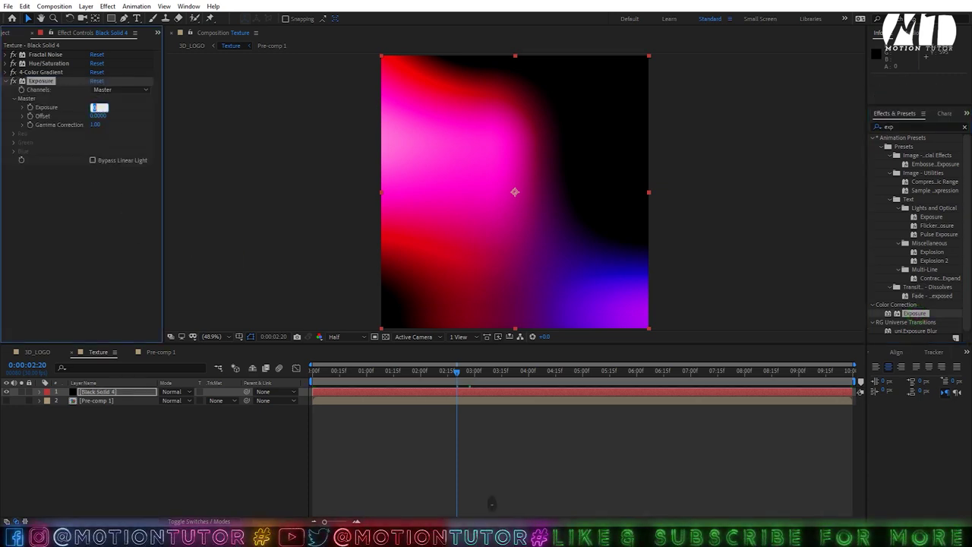
left_click(105, 206)
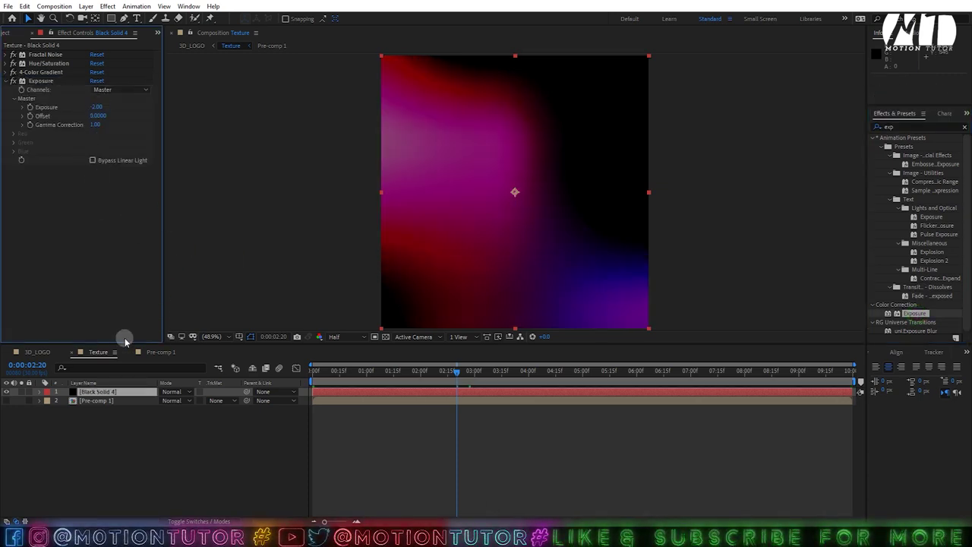
left_click(27, 353)
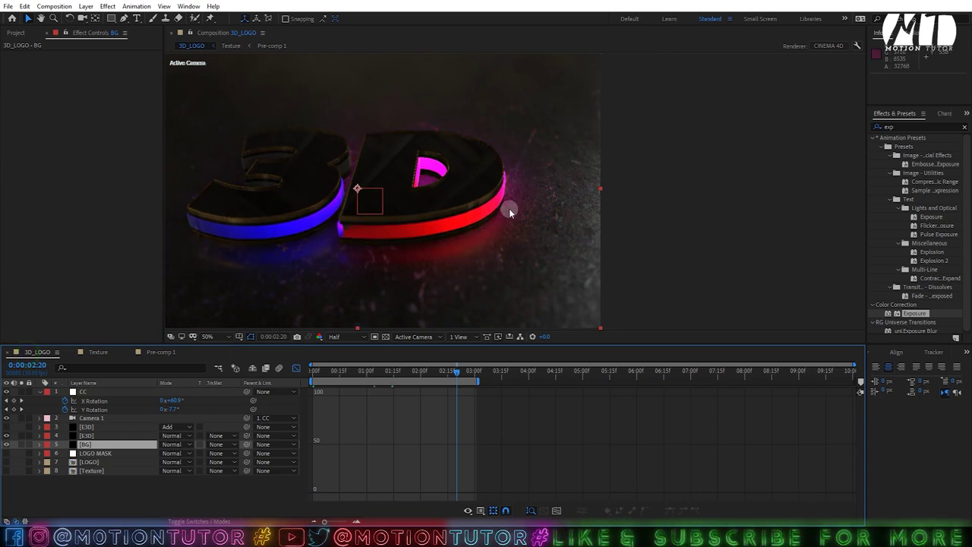
Compare the logo glow with the Exposure effect disabled, undo the disabling, and preview the 3D_LOGO composition.
left_click(98, 352)
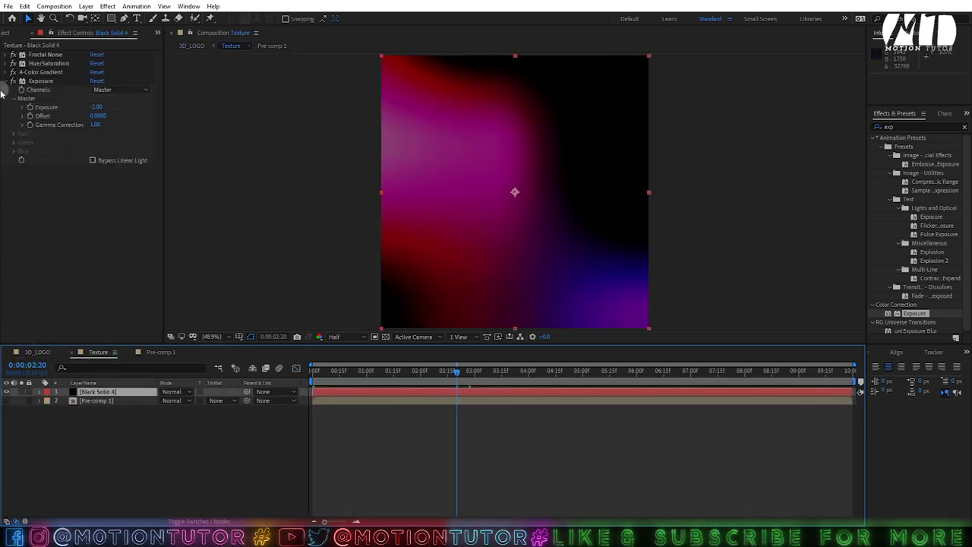
left_click(12, 82)
left_click(38, 352)
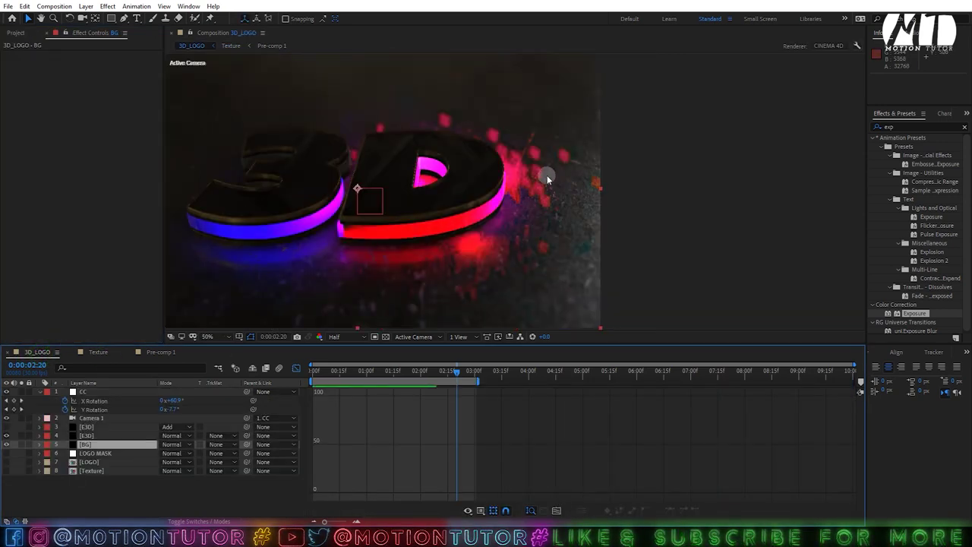
left_click(116, 352)
key("ctrl+z")
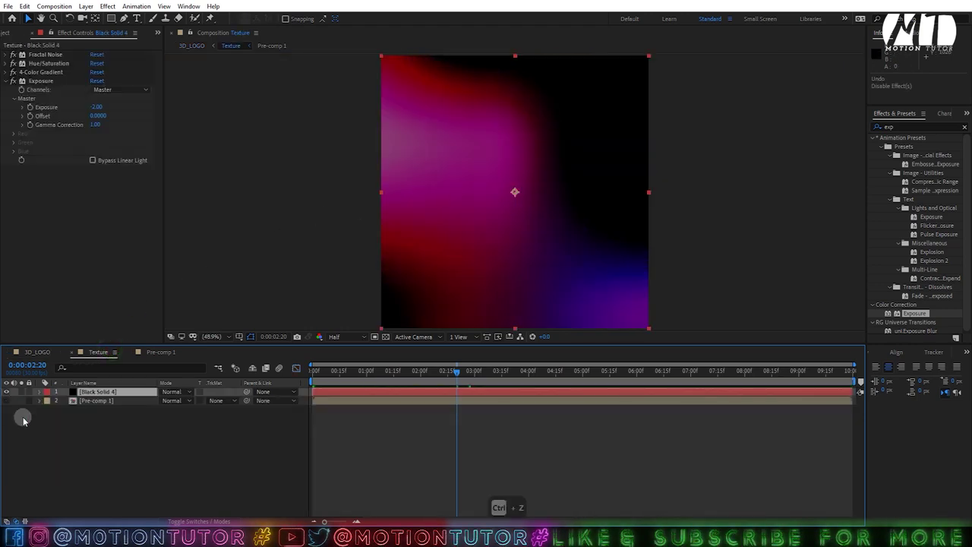
left_click(32, 353)
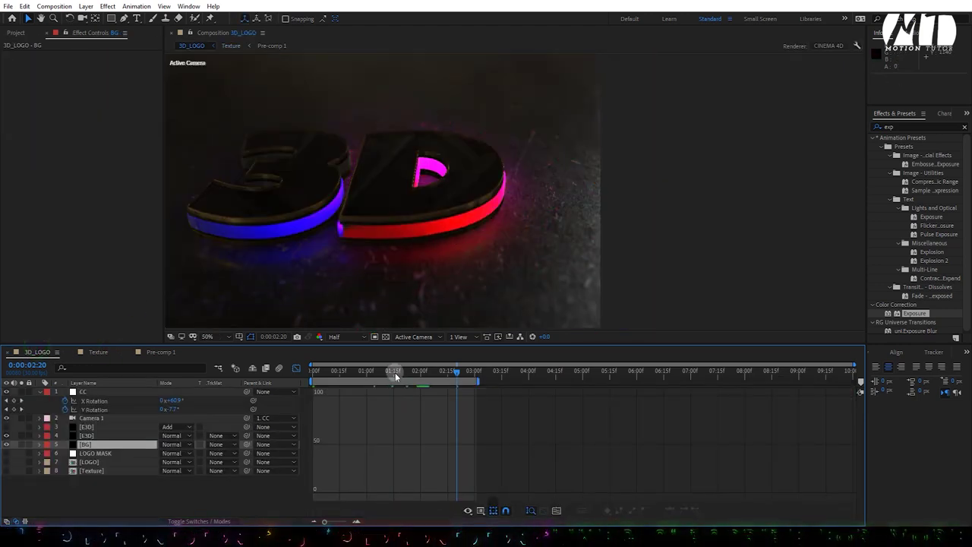
key("space")
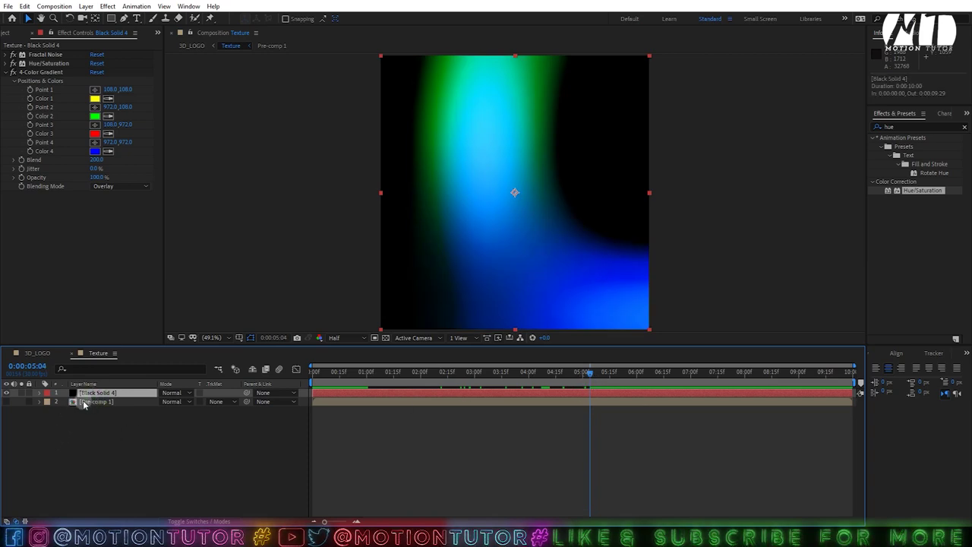
Preview the circuit pattern inside Pre-comp 1 and the color-shifting noise in the Texture composition.
double_click(84, 404)
key("space")
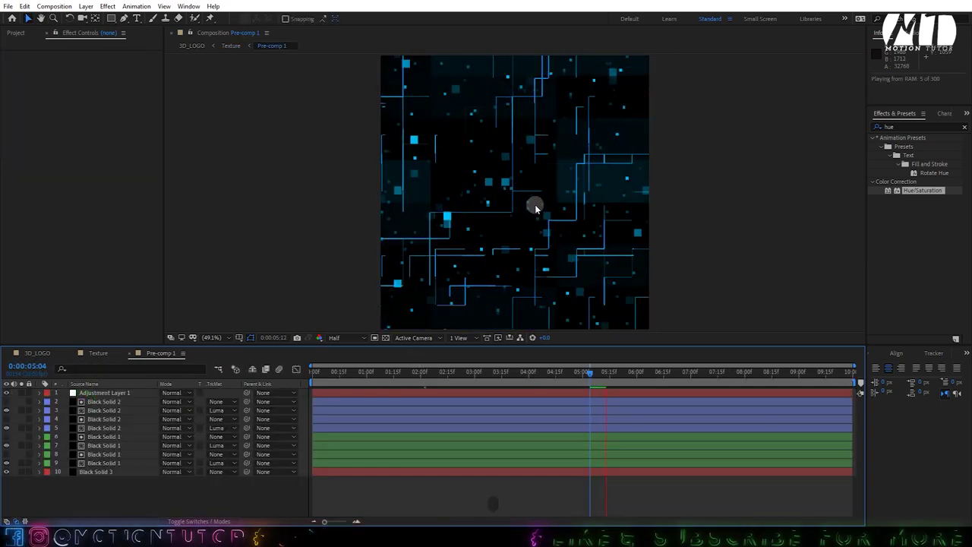
left_click(98, 353)
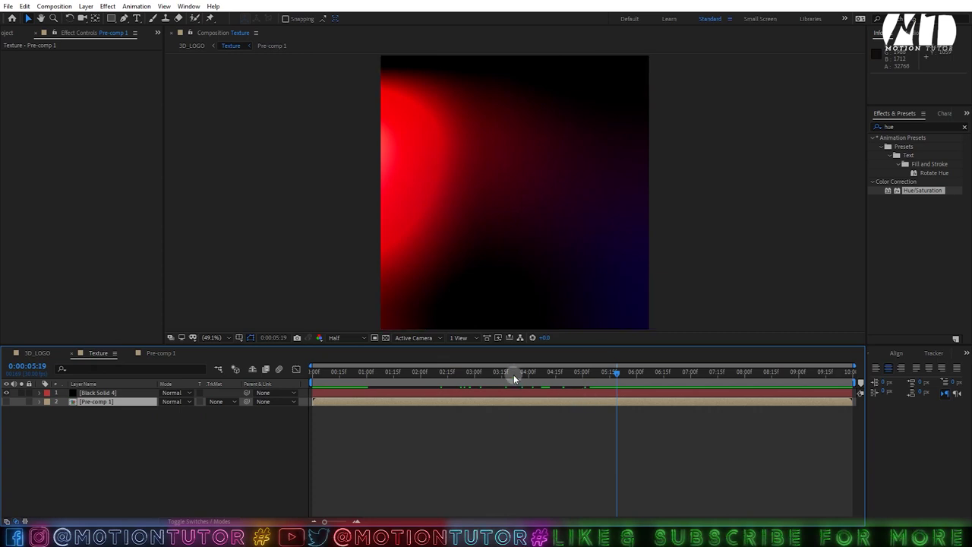
key("space")
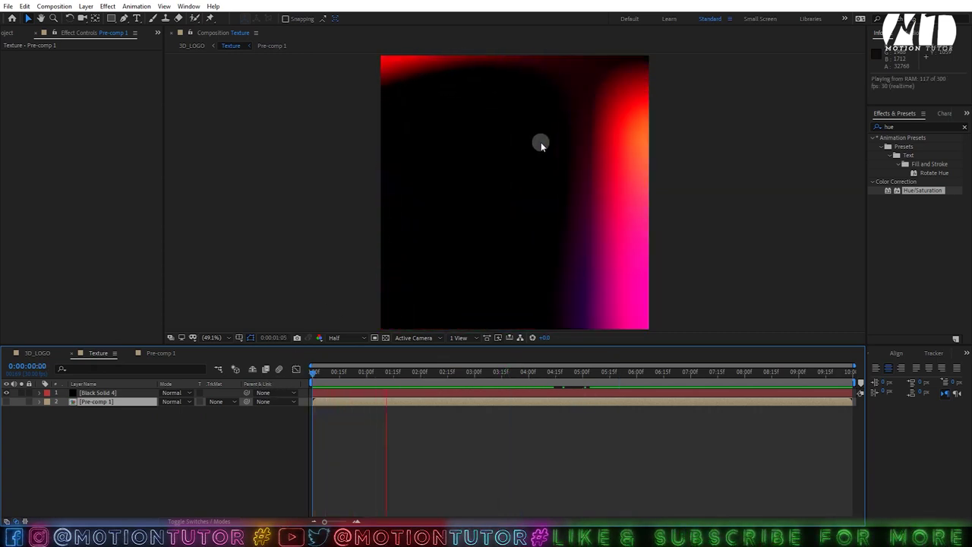
Preview the 3D_LOGO animation and fit the whole frame in the composition viewer.
left_click(47, 354)
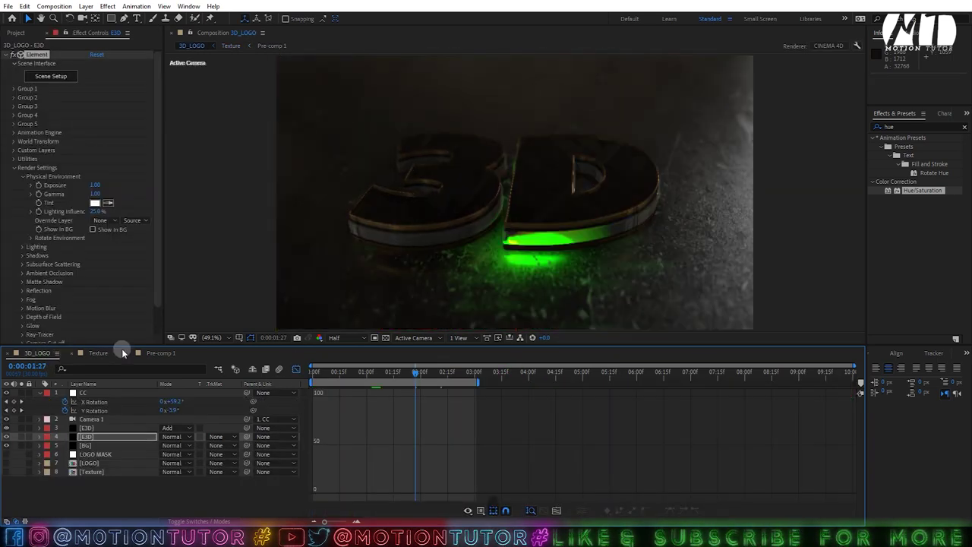
key("space")
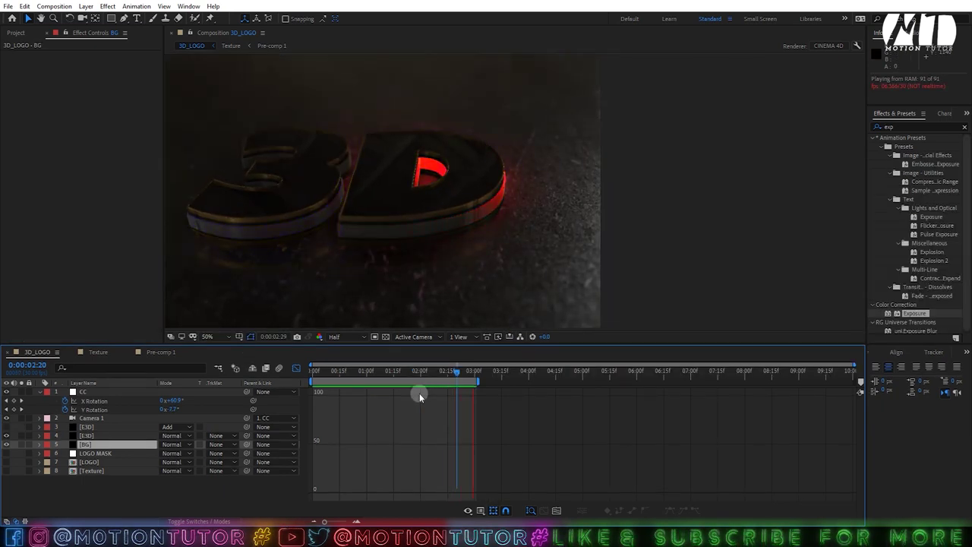
key("space")
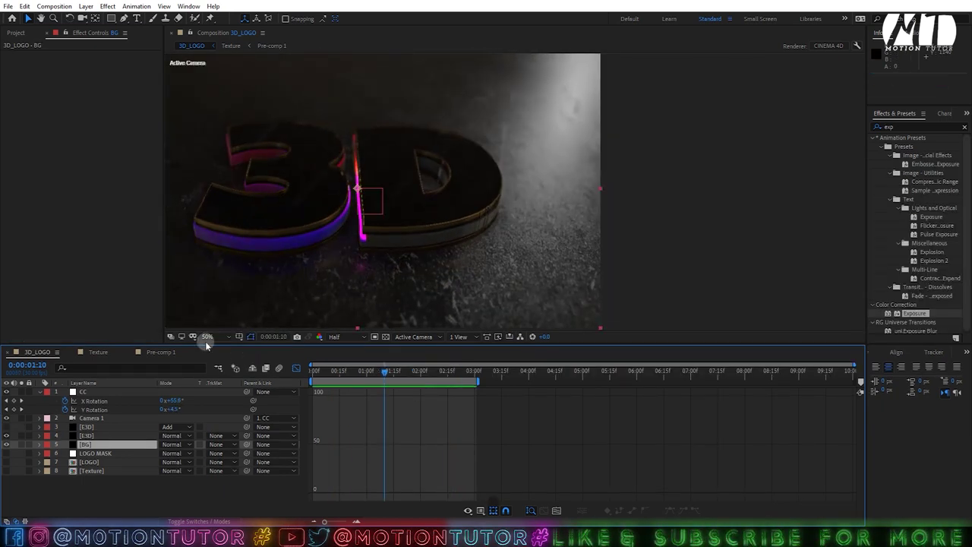
left_click(212, 337)
left_click(226, 352)
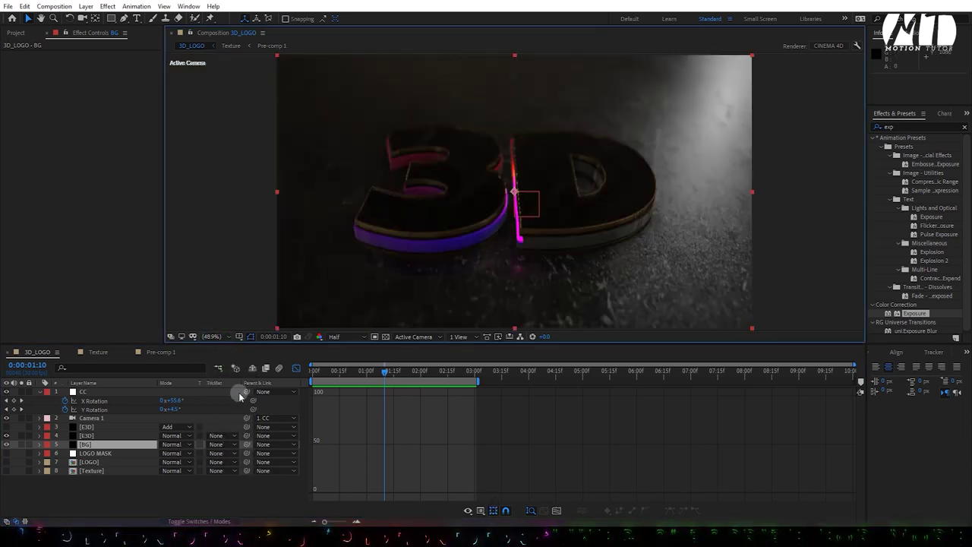
left_click(104, 421)
key("space")
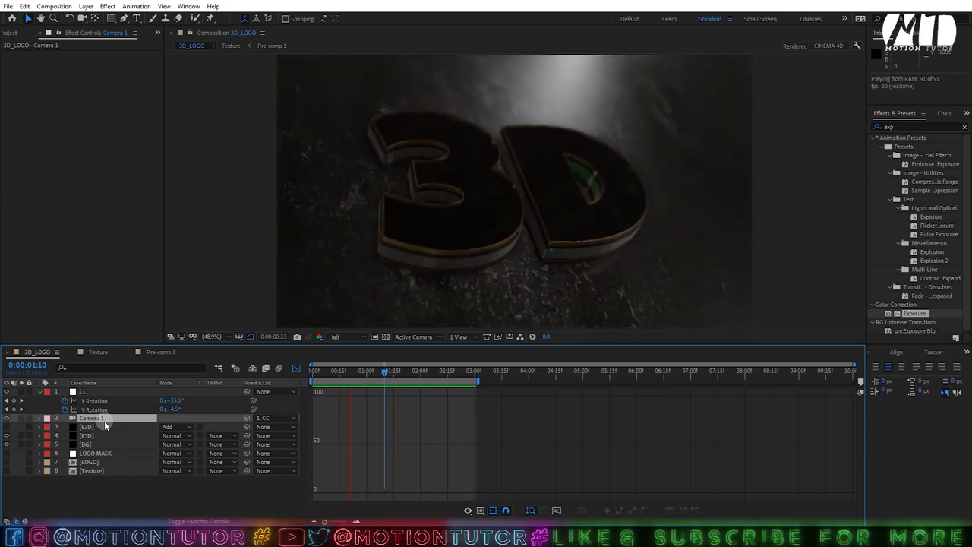
key("space")
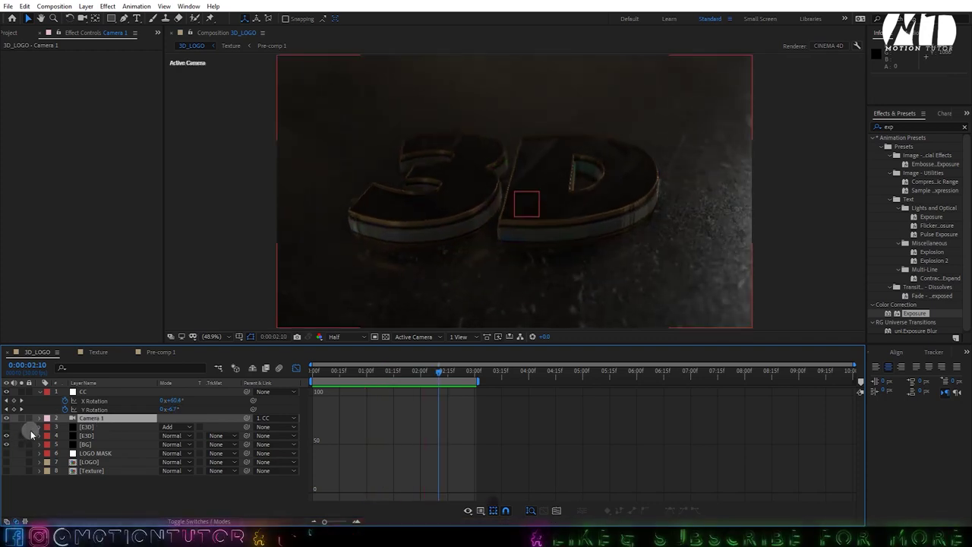
Make the E3D layer with the Add blending mode visible and preview the 3D_LOGO composition.
left_click(7, 427)
key("space")
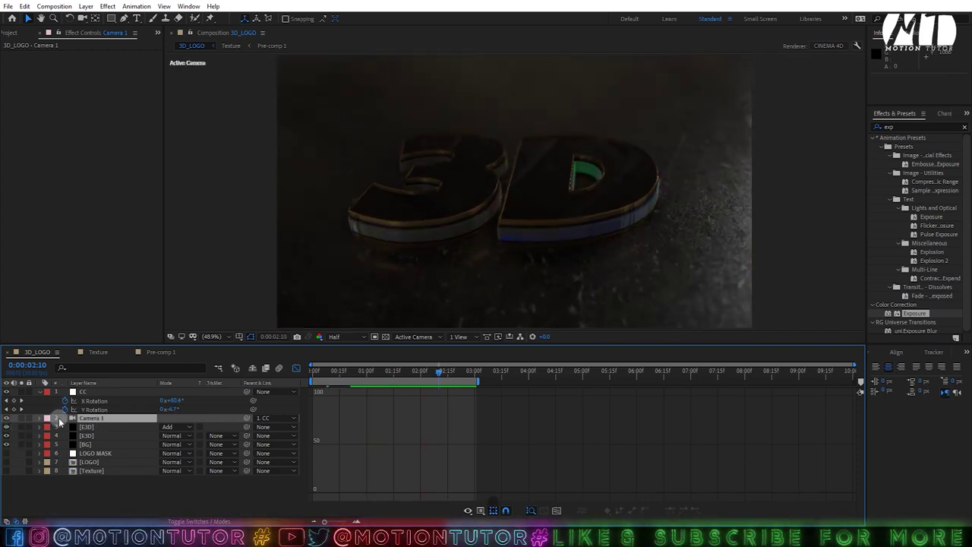
key("space")
Apply the Fill effect to the E3D layer with Normal blending mode and set its color to white (FFFFFF).
left_click(104, 429)
left_click(101, 435)
double_click(914, 127)
type("fill")
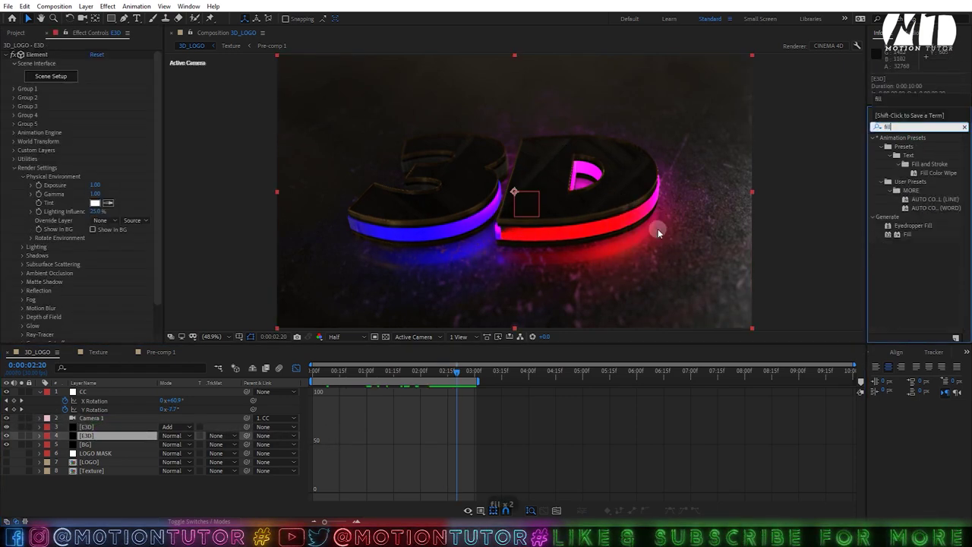
left_click_drag(907, 233, 170, 420)
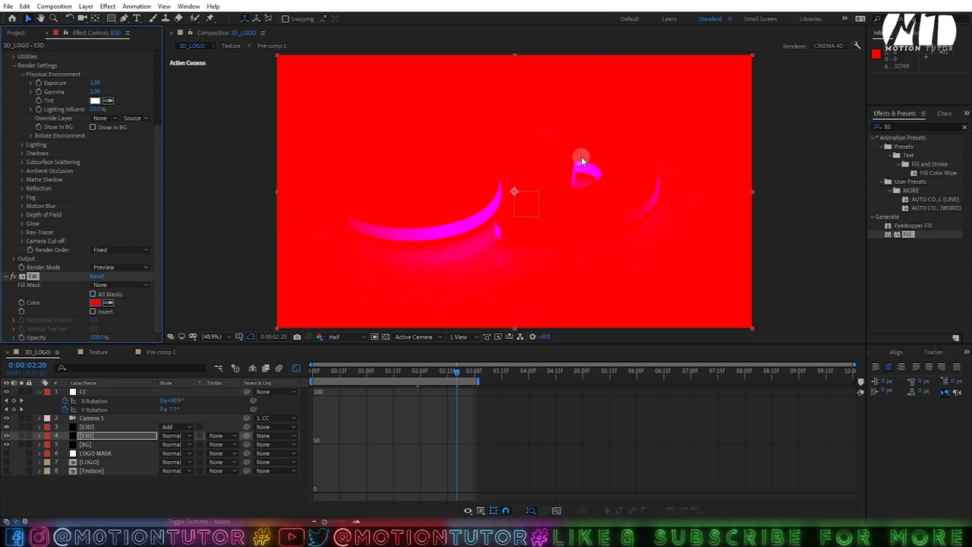
left_click(91, 302)
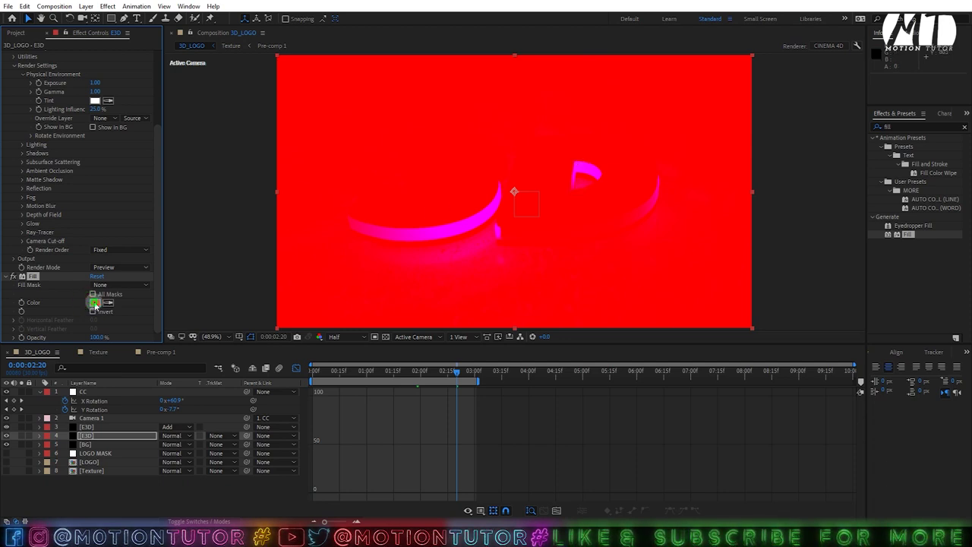
type("FFFFFF")
left_click(243, 128)
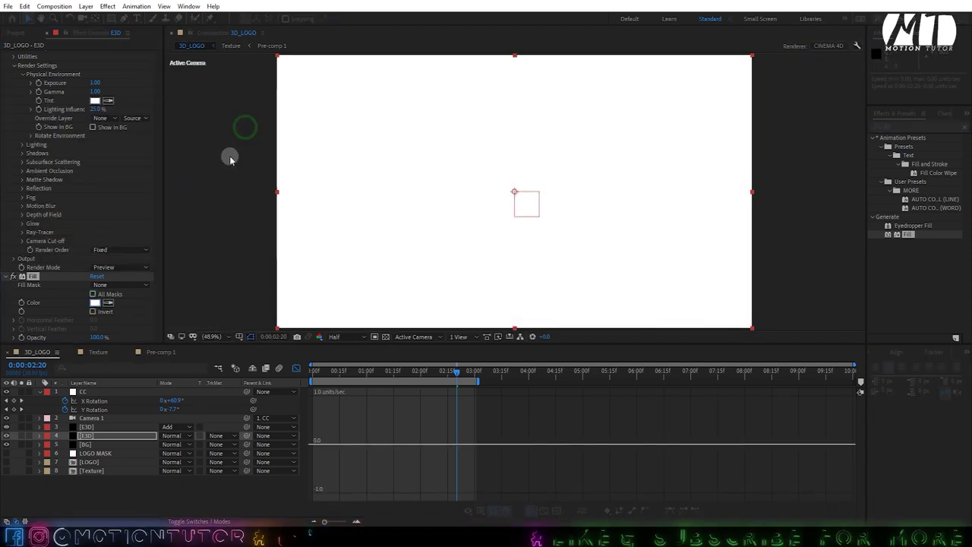
left_click(95, 302)
left_click(51, 181)
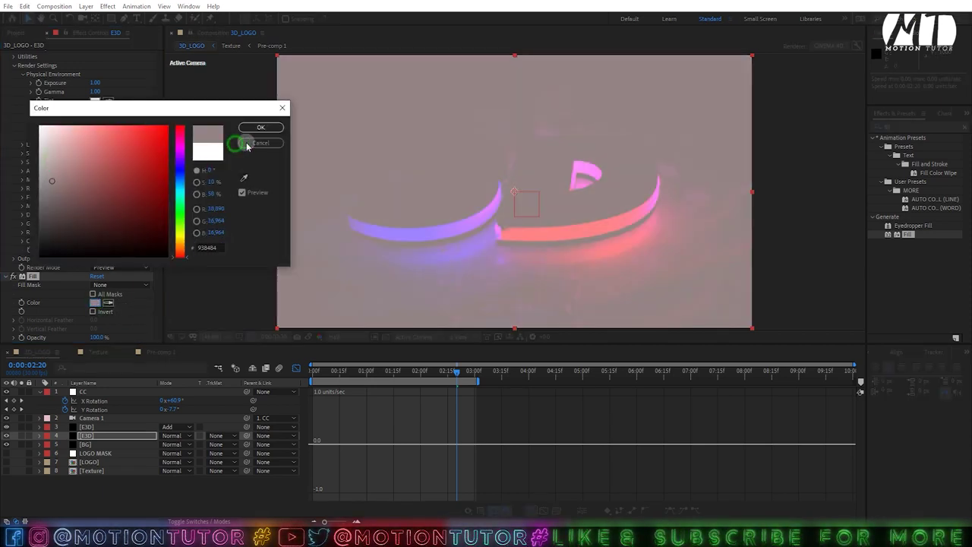
left_click(242, 143)
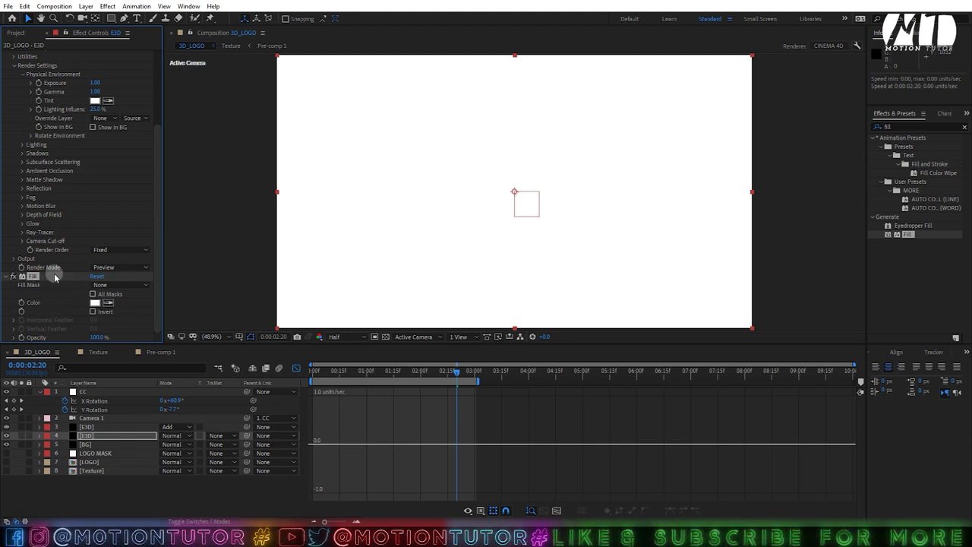
Set the Fill color on the E3D layer with Normal blending mode to a neutral medium gray.
left_click(94, 303)
mouse_move(44, 188)
left_mouse_down()
mouse_move(36, 207)
mouse_move(37, 191)
left_mouse_up()
left_click(260, 127)
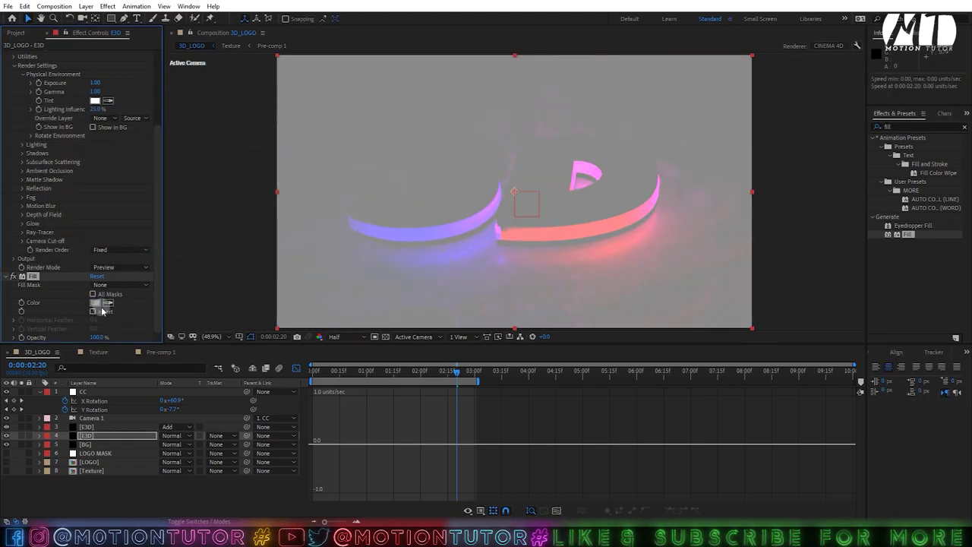
Set the Fill color on the E3D layer with Normal blending mode to bright blue (0084FF).
left_click(94, 303)
left_click_drag(180, 196, 179, 180)
left_click(164, 141)
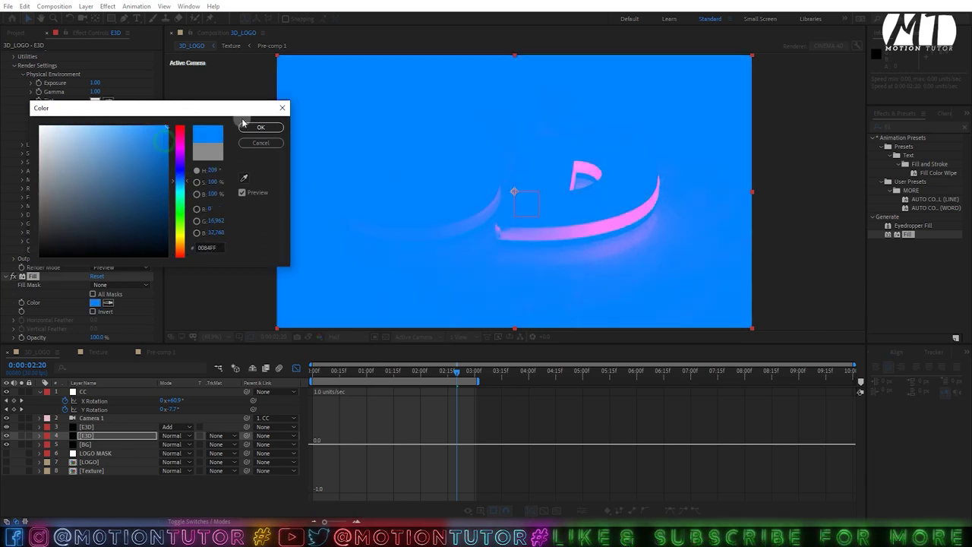
left_click(260, 127)
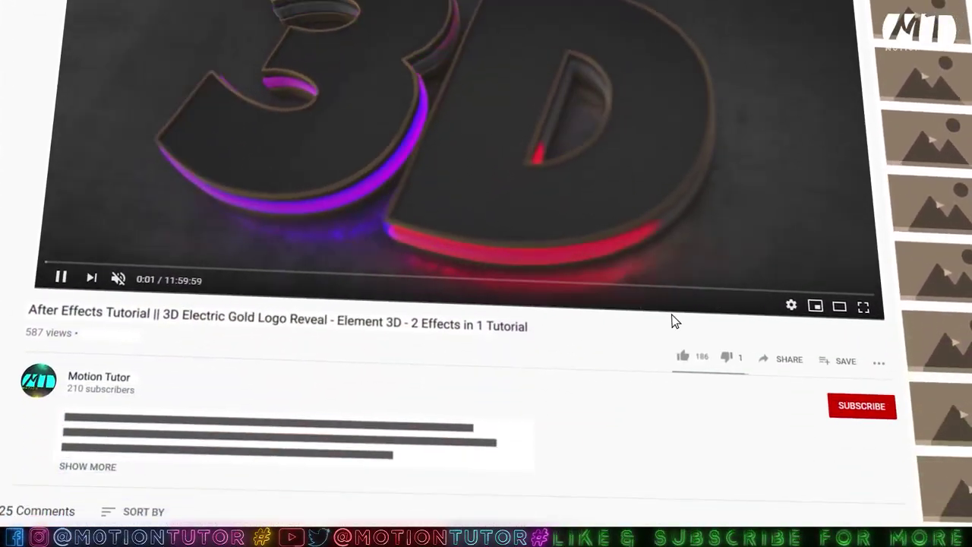
left_click(682, 356)
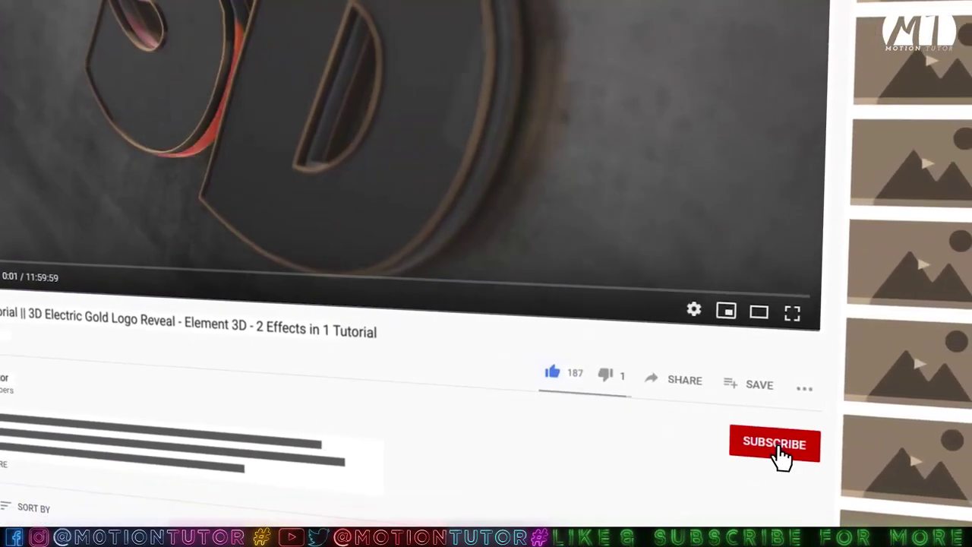
left_click(782, 454)
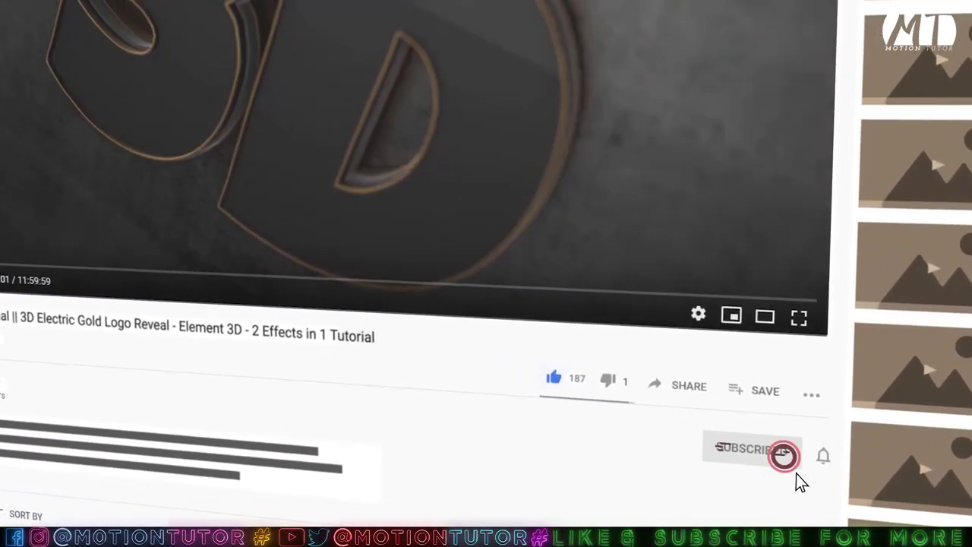
left_click(824, 452)
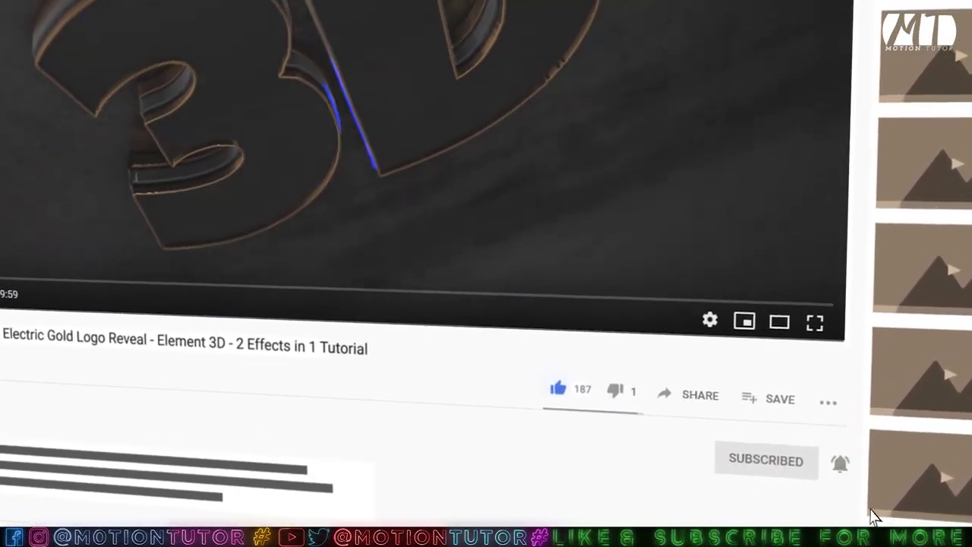